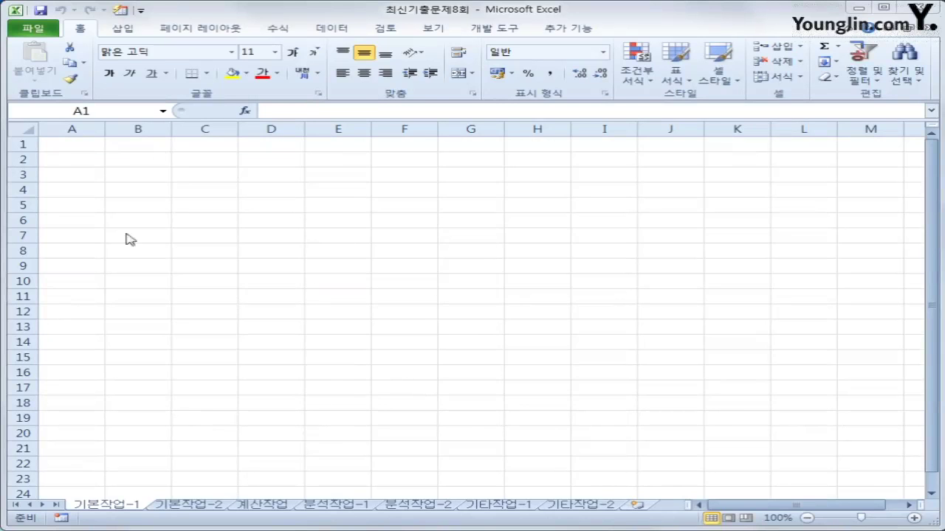
- Start a Microsoft Query import at cell B2 using MS Access Database as the data source, with the query wizard
left_click(145, 161)
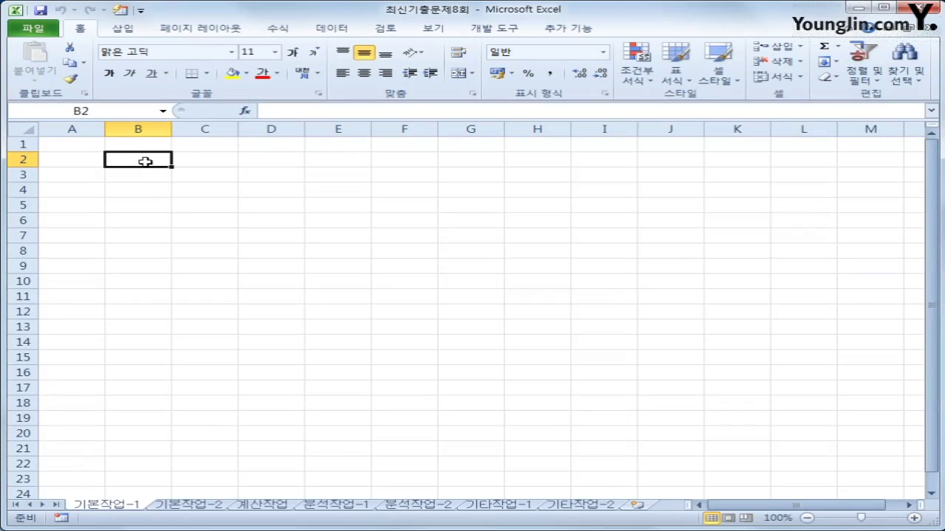
left_click(343, 28)
left_click(145, 80)
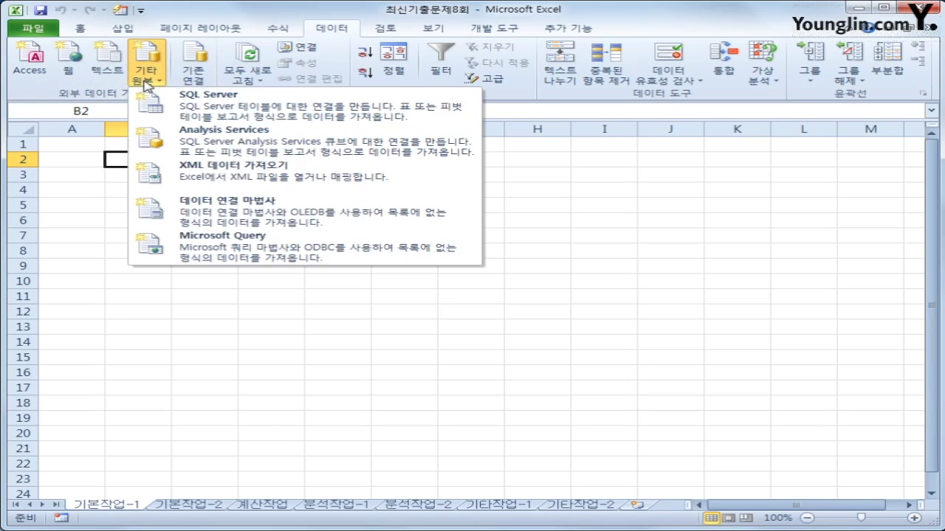
left_click(234, 238)
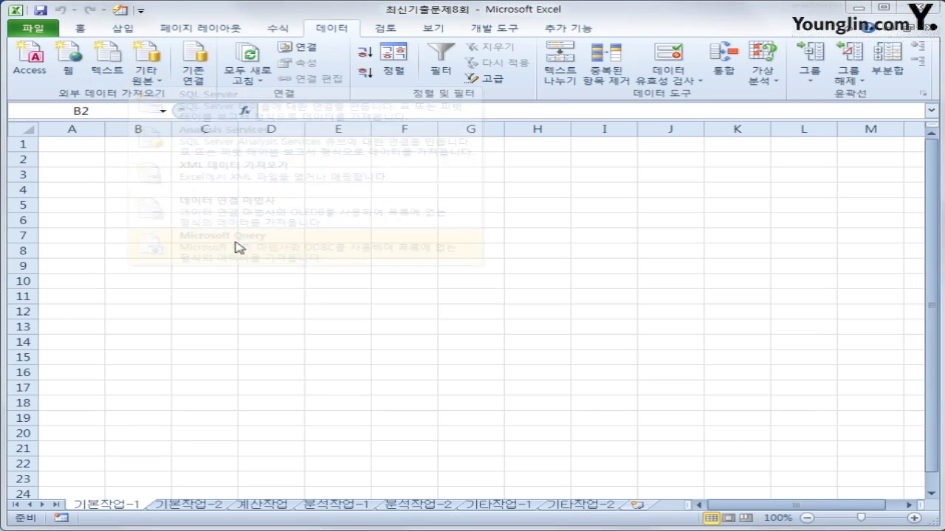
left_click(340, 247)
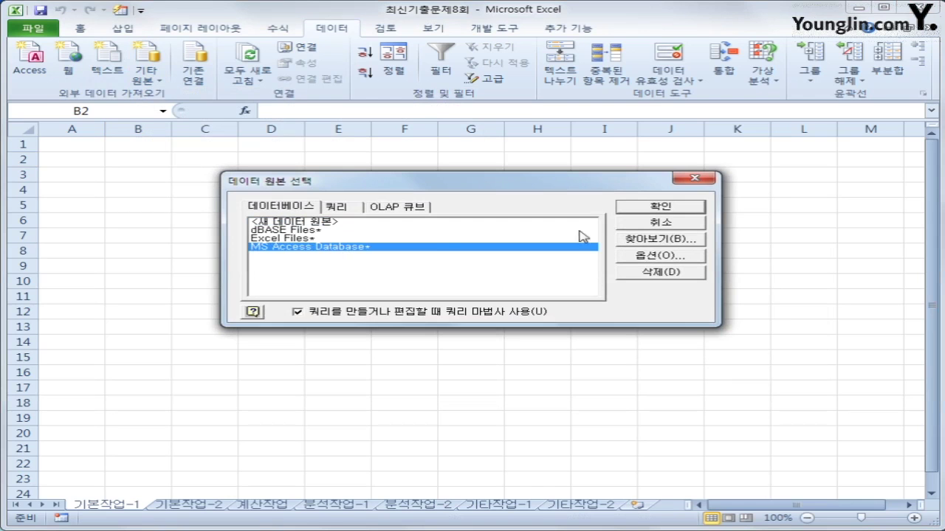
left_click(651, 209)
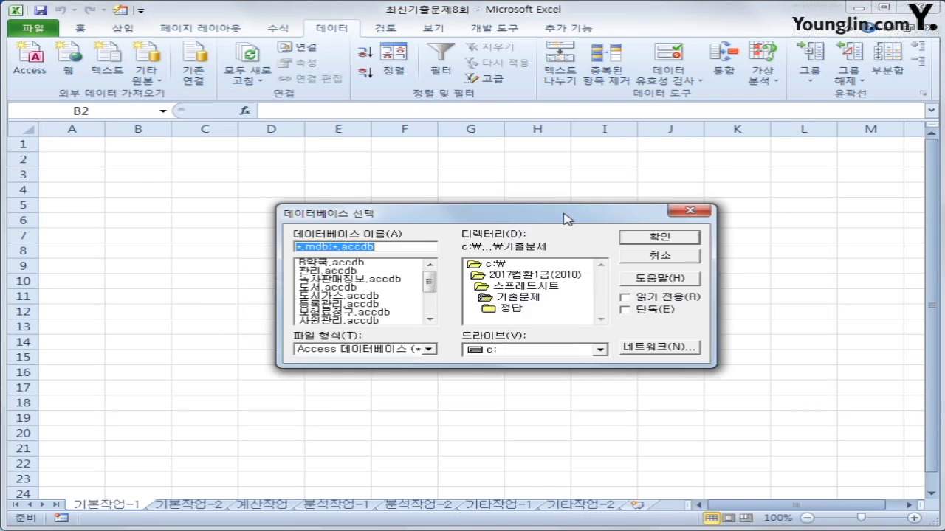
- Choose 판매현황.accdb from the 기출문제 folder as the database to query
left_click_drag(559, 205, 560, 198)
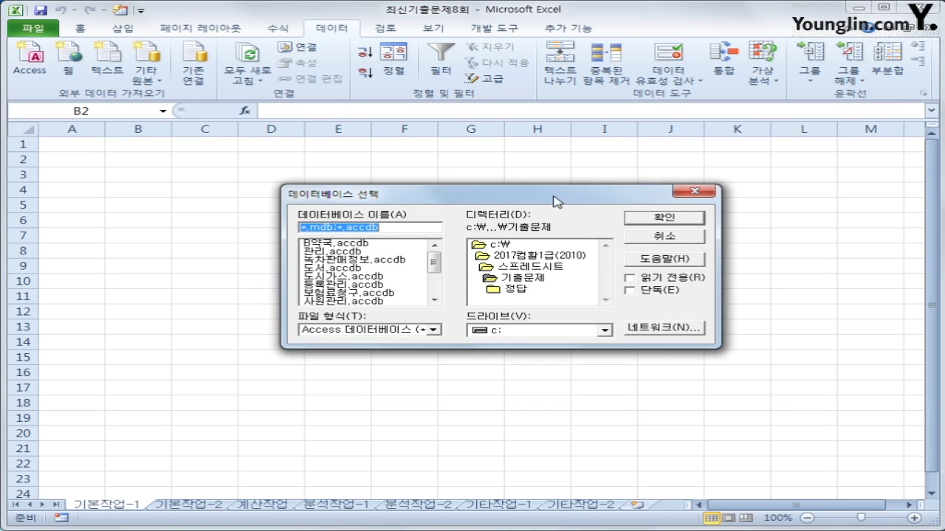
left_click_drag(435, 264, 437, 284)
left_click(360, 302)
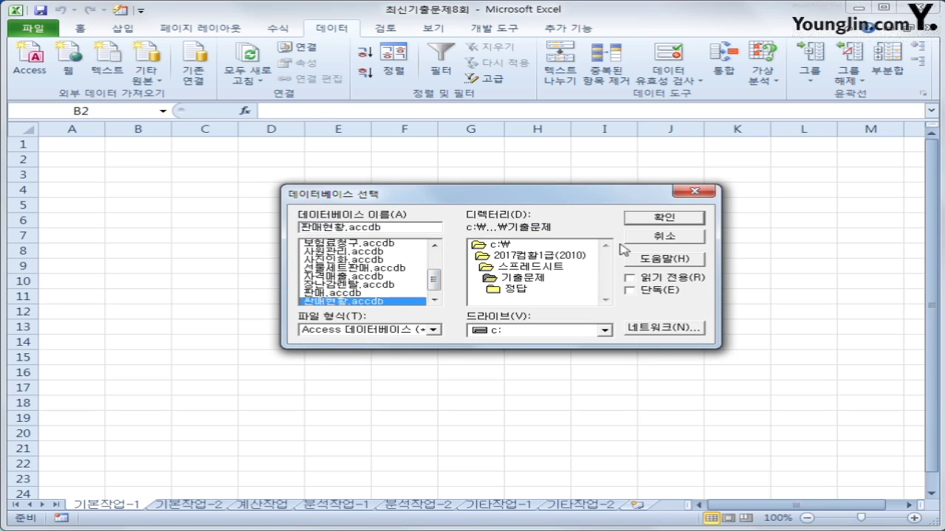
left_click(649, 218)
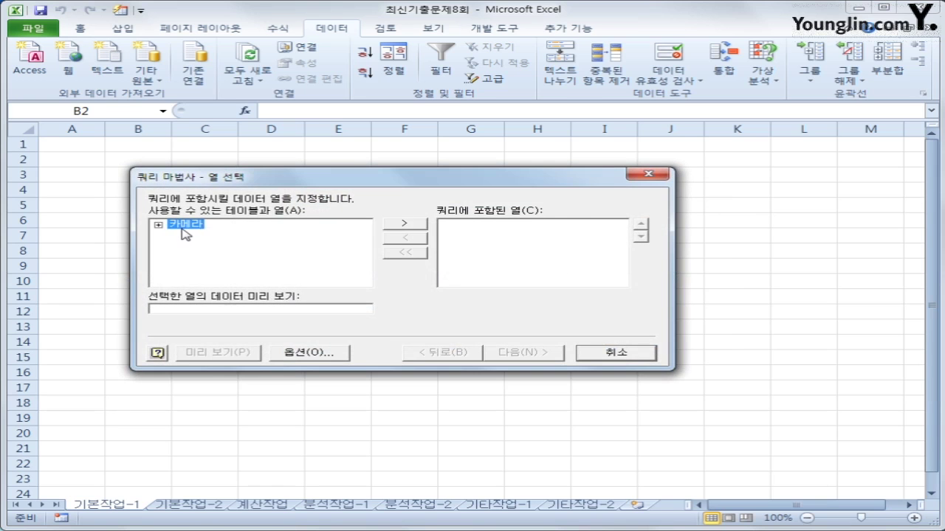
- Include the 제품모델명, 출시년도, 가격, 판매량 and 무게 columns of the 카메라 table in the query
double_click(181, 229)
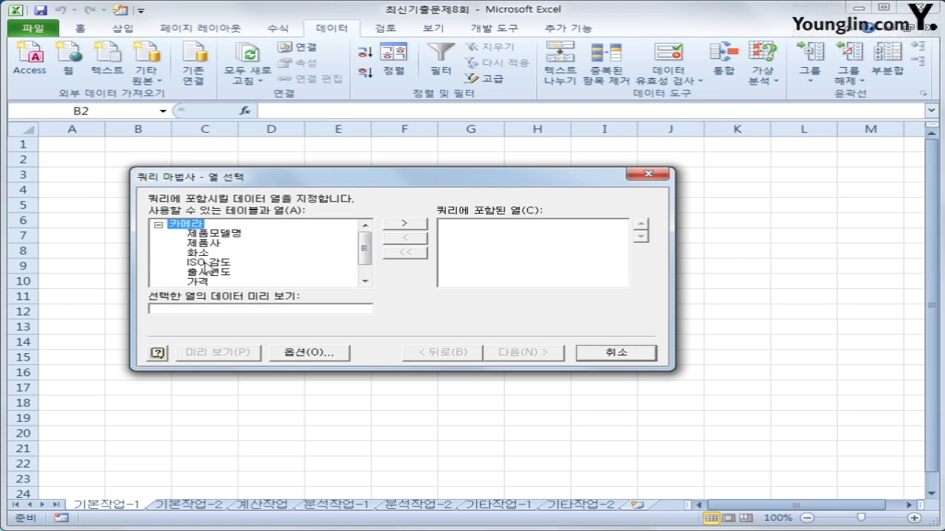
double_click(220, 234)
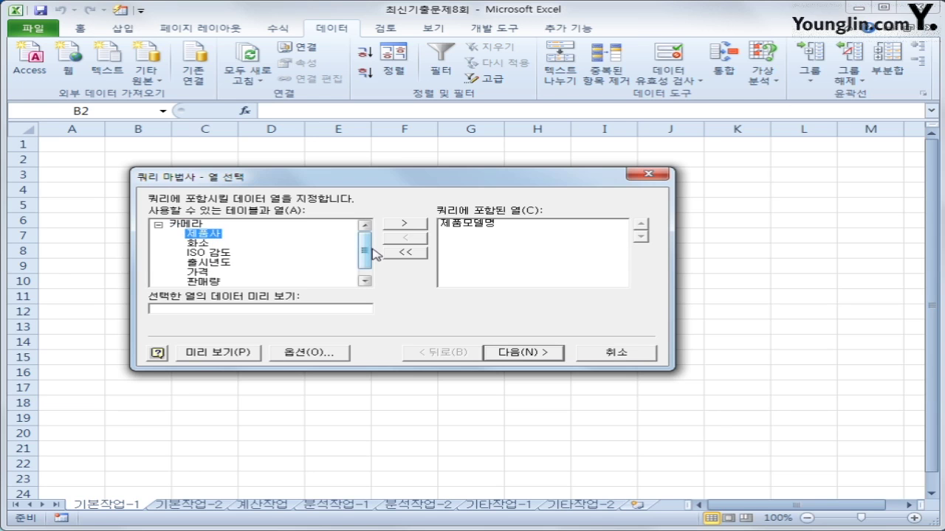
left_click_drag(365, 256, 366, 266)
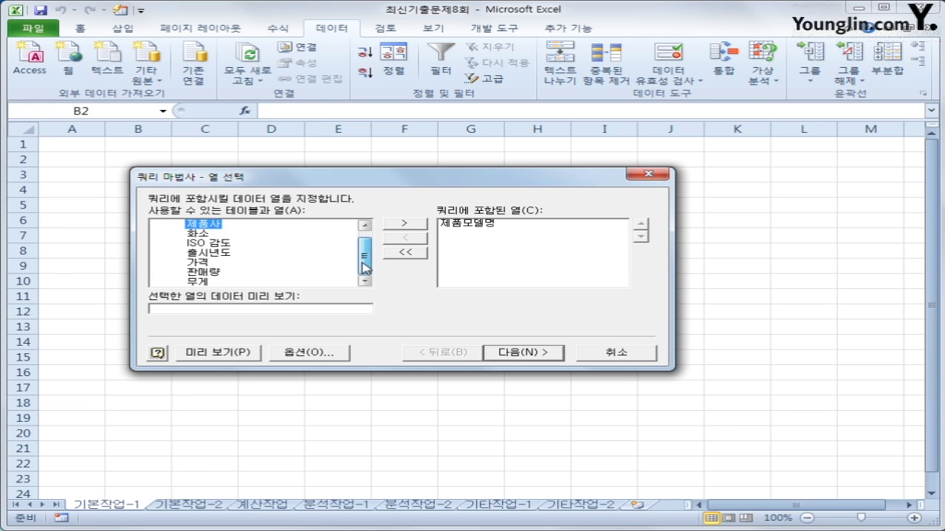
double_click(225, 253)
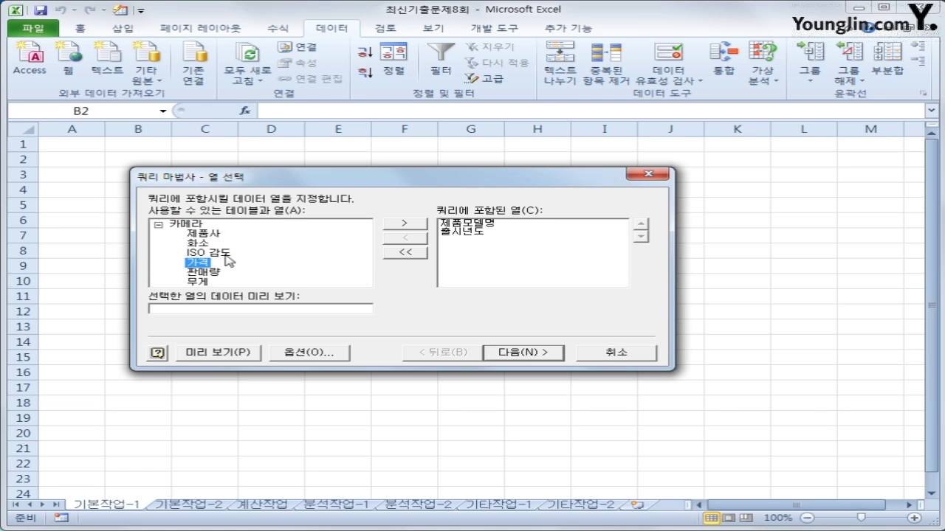
double_click(204, 264)
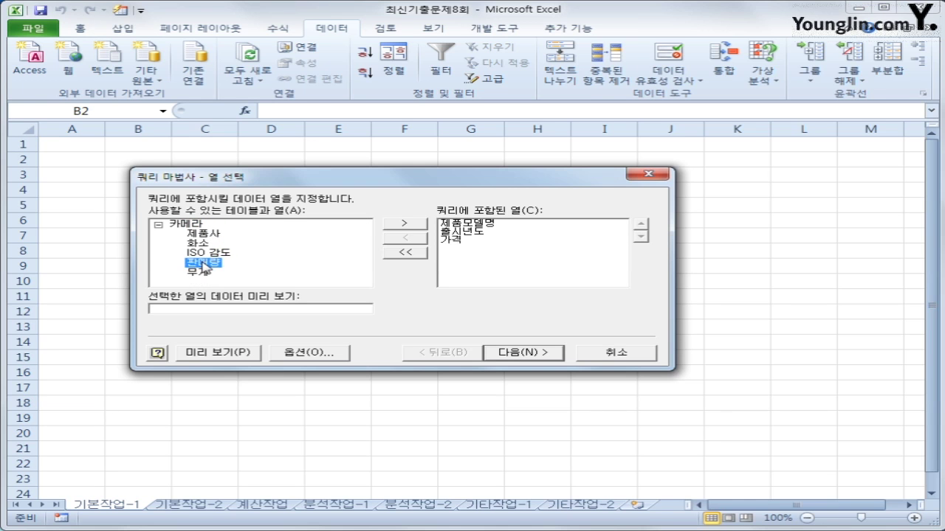
double_click(204, 263)
double_click(204, 263)
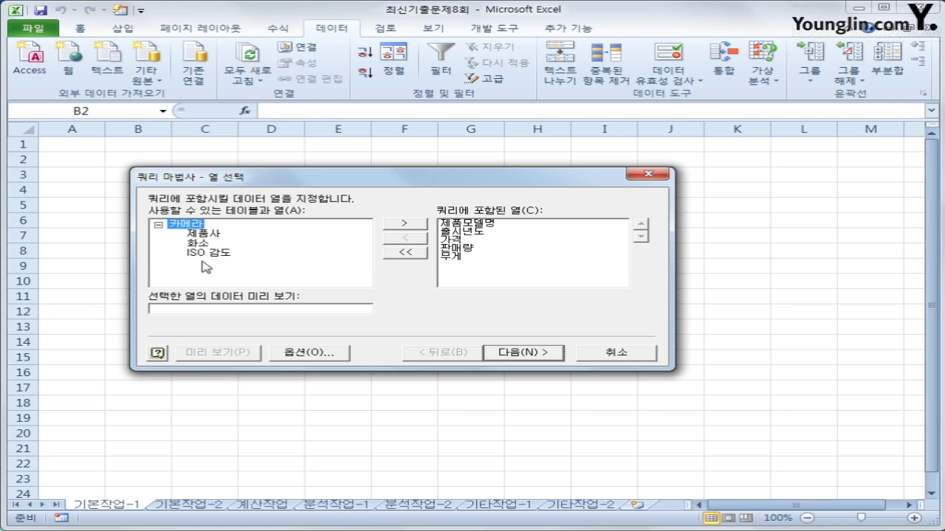
left_click(539, 358)
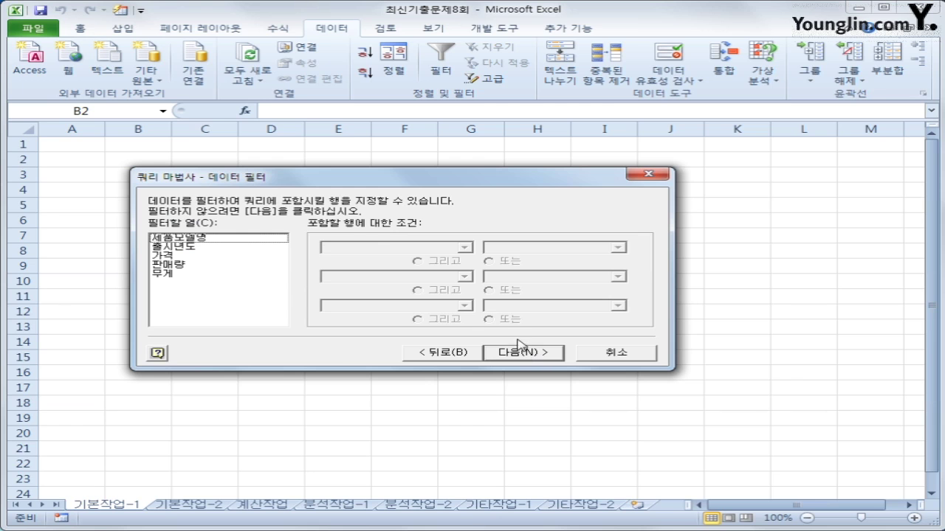
- Filter the query rows to those whose 출시년도 is less than or equal to 2015
left_click(198, 247)
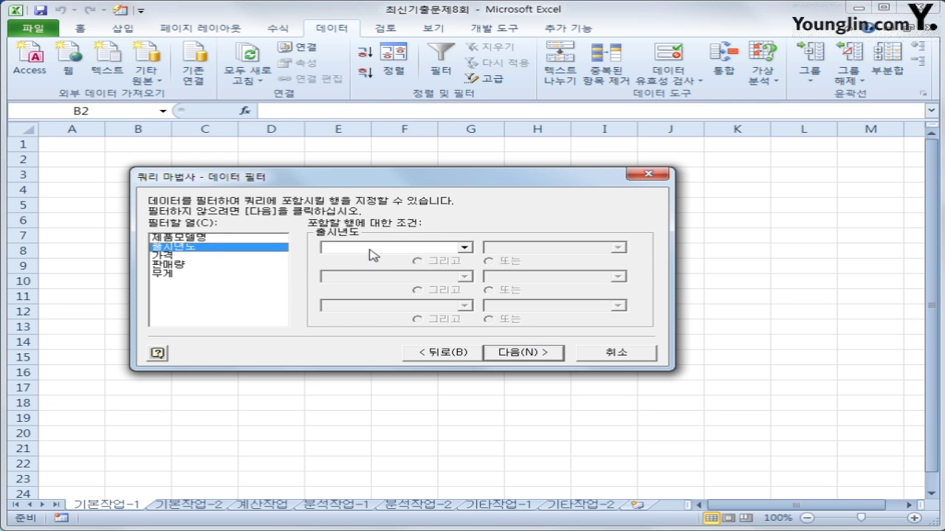
left_click(372, 254)
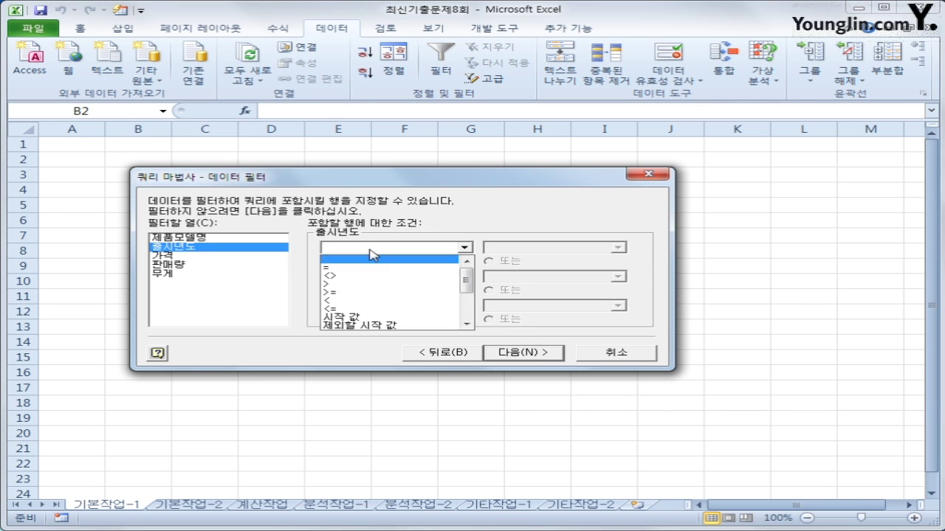
left_click(380, 309)
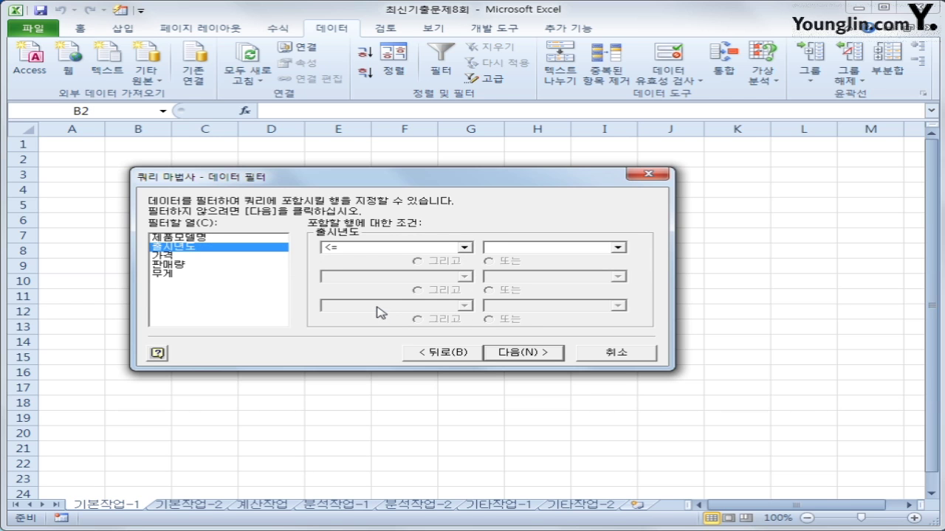
type("2015")
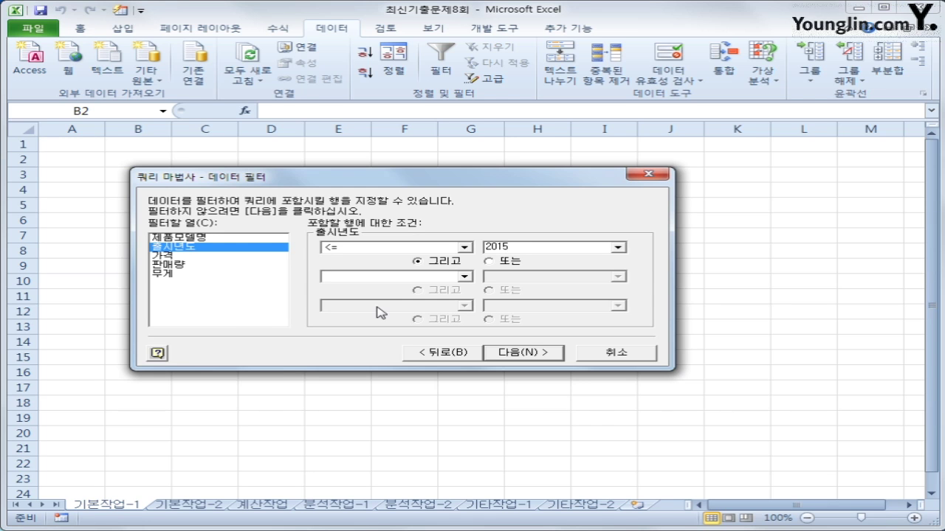
- Add a filter condition that 가격 is less than 1000000 and accept the filter settings
left_click(225, 257)
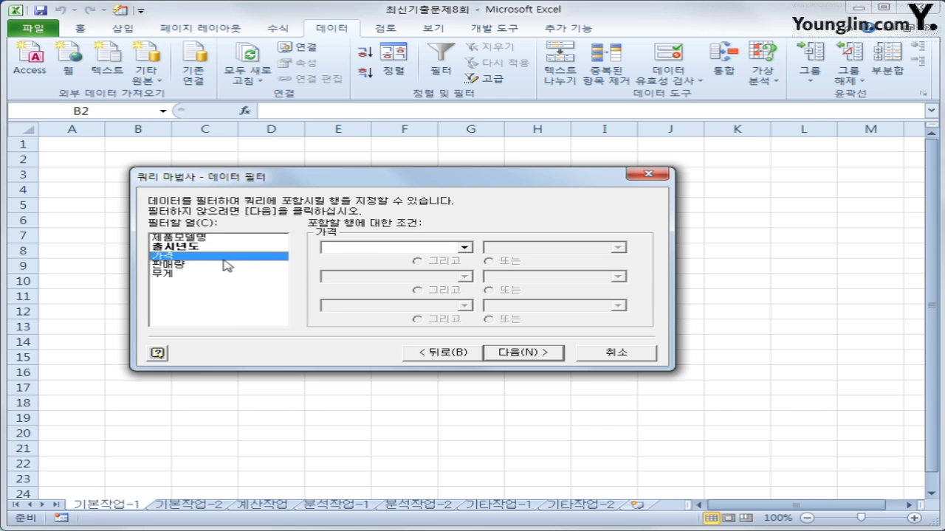
left_click(362, 248)
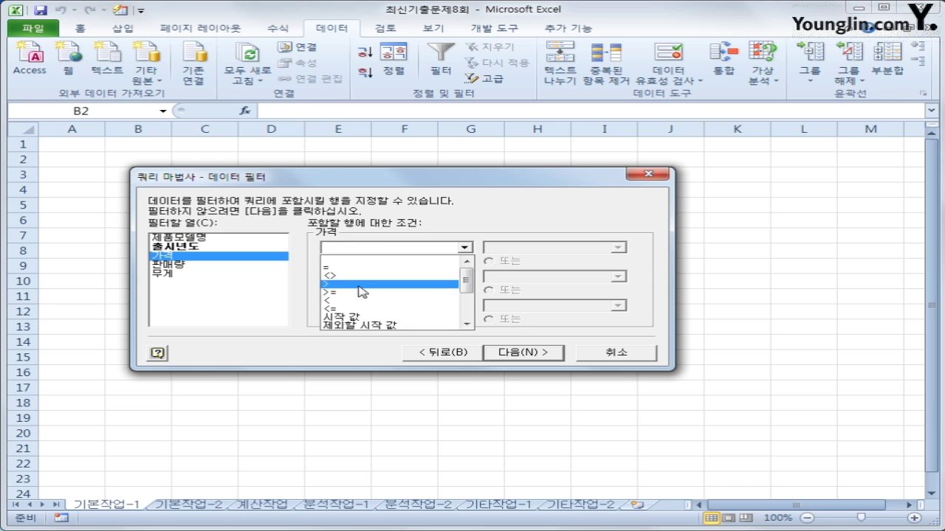
left_click(360, 300)
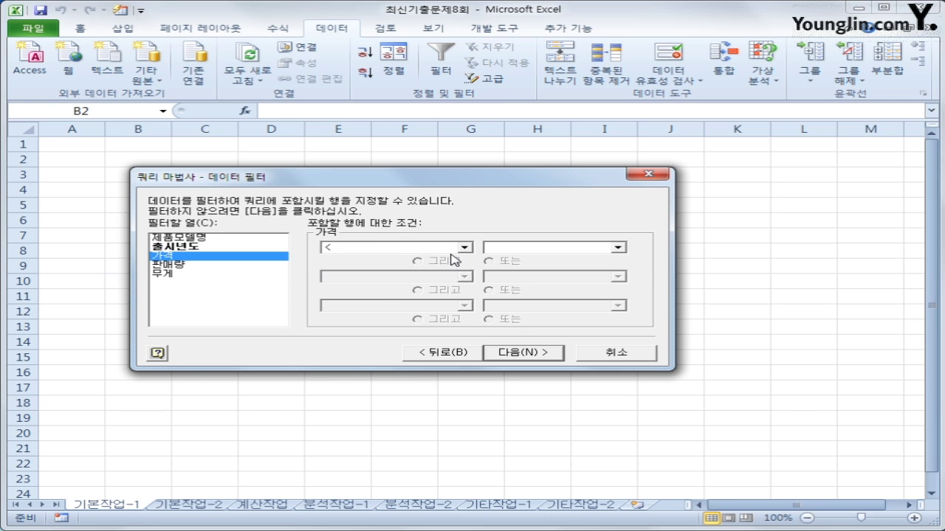
key("Tab")
type("1000")
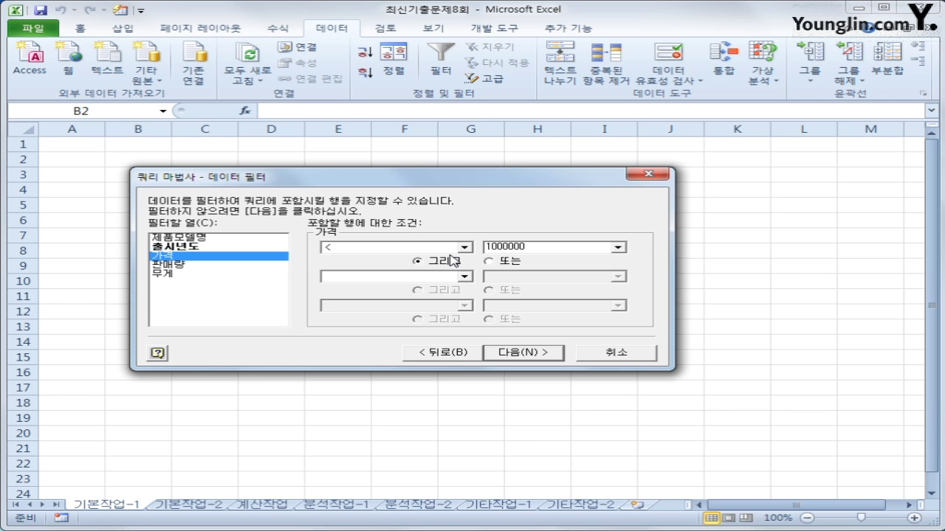
left_click(526, 354)
- Sort the query by 출시년도 in ascending order, then by 가격 in descending order
left_click(273, 249)
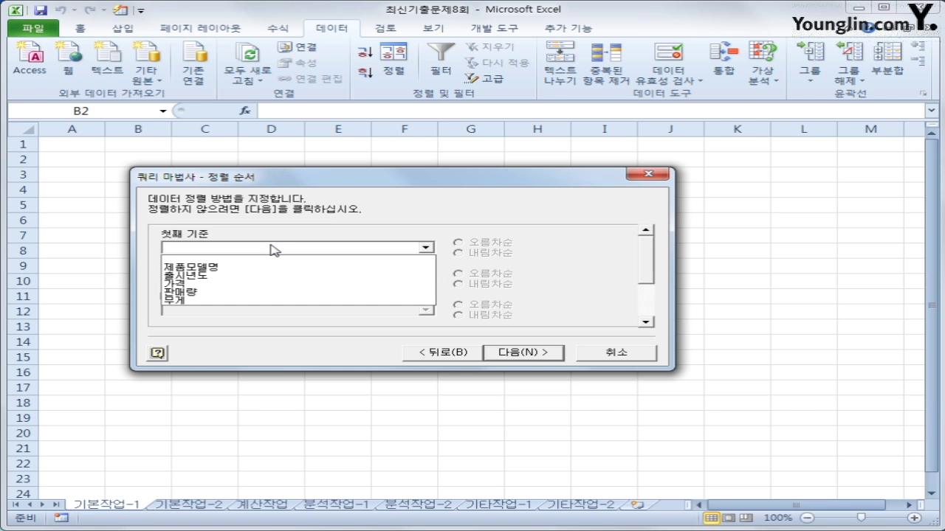
left_click(271, 277)
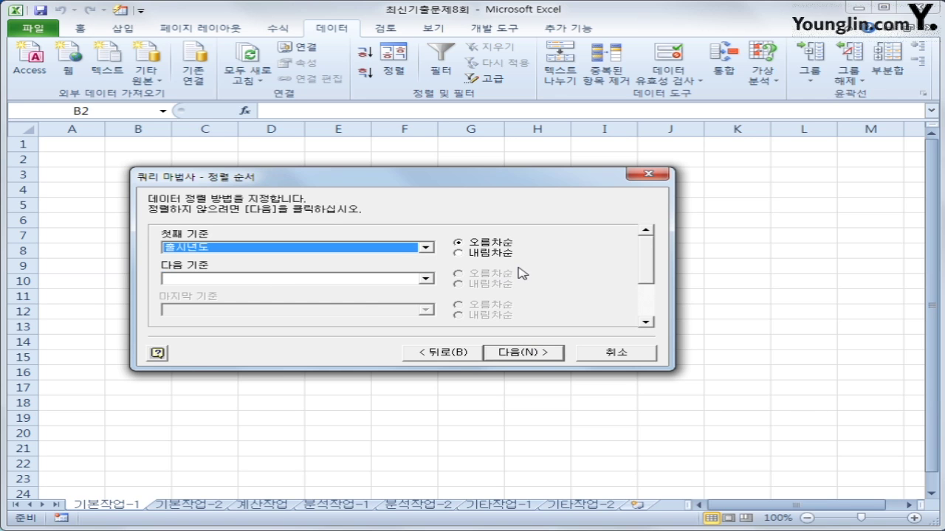
left_click(355, 279)
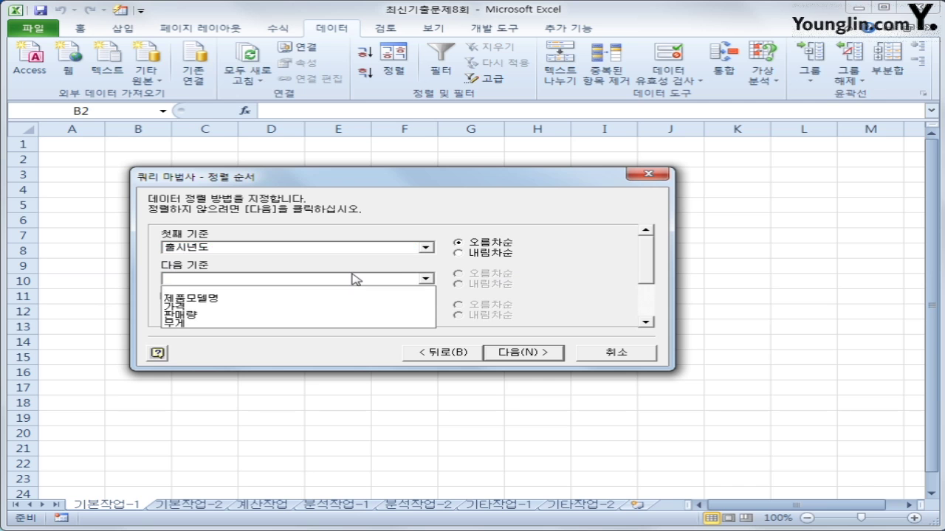
left_click(344, 307)
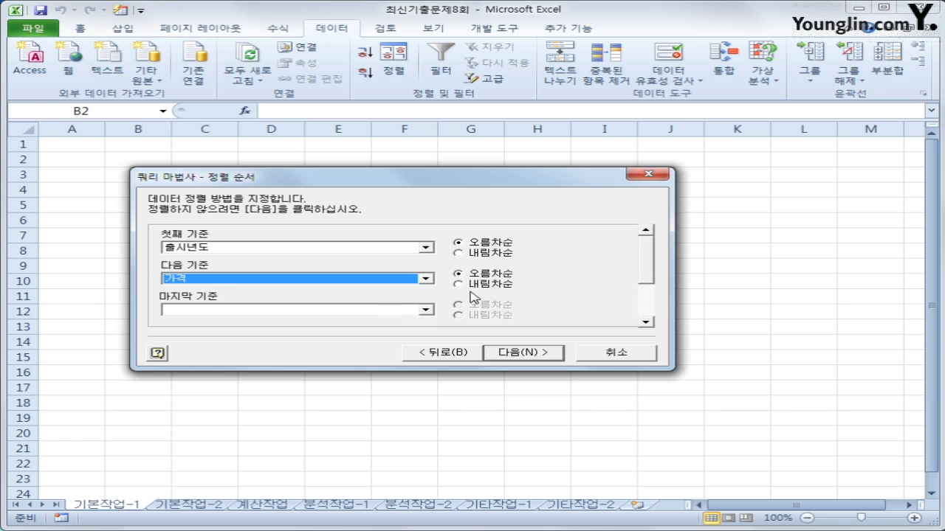
left_click(469, 285)
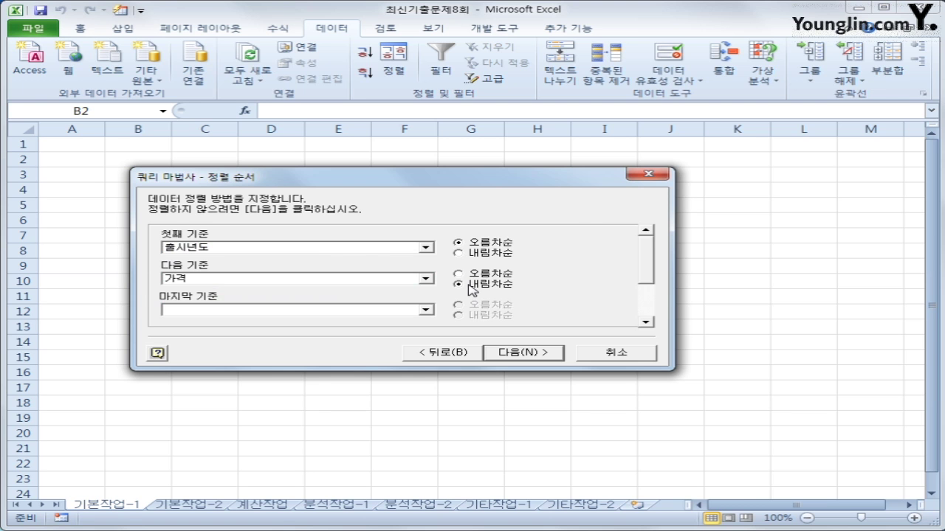
- Finish the query and return its data to Excel as a table at B2 of the existing worksheet
left_click(521, 354)
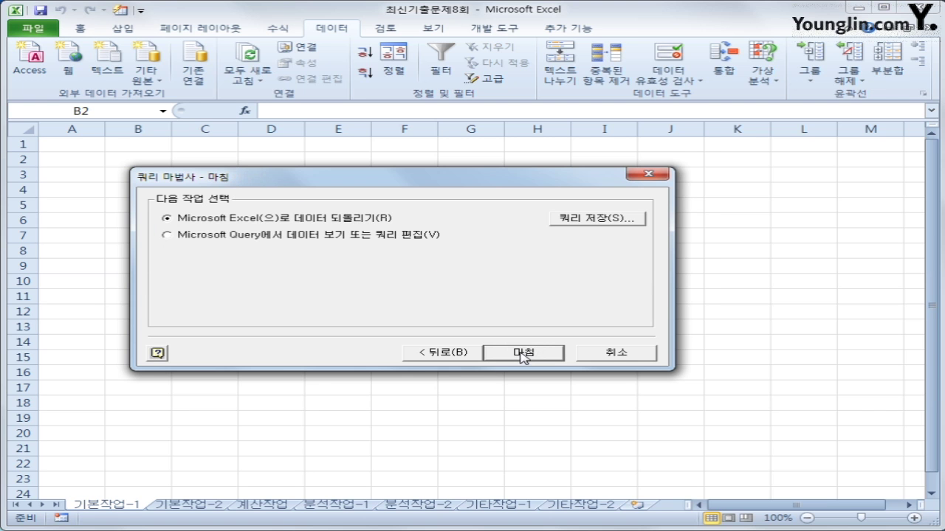
left_click(522, 353)
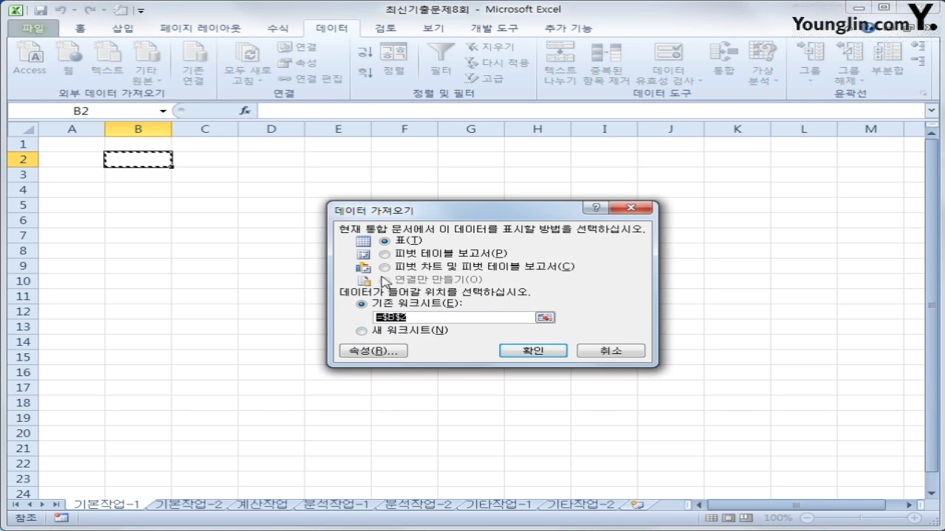
left_click(509, 351)
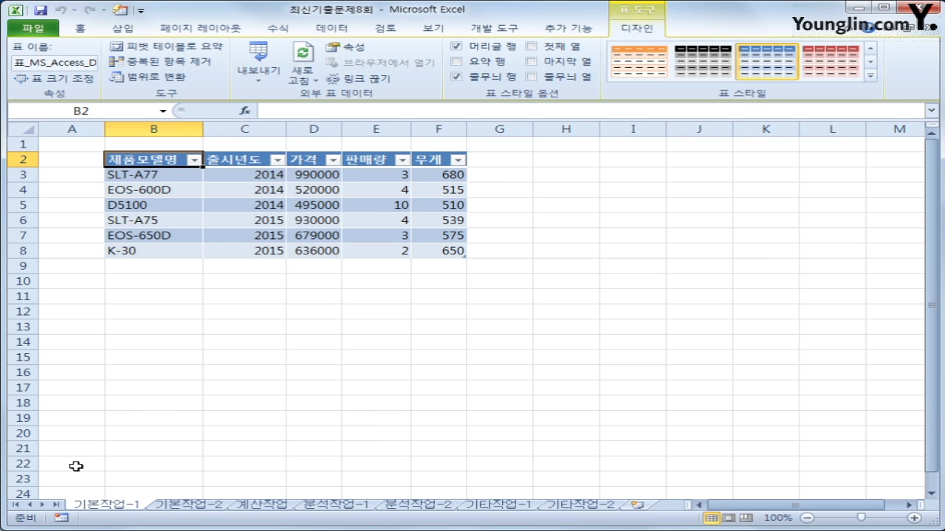
- On the 기본작업-2 sheet, copy the 가격 header from F2 to cell A18
left_click(185, 508)
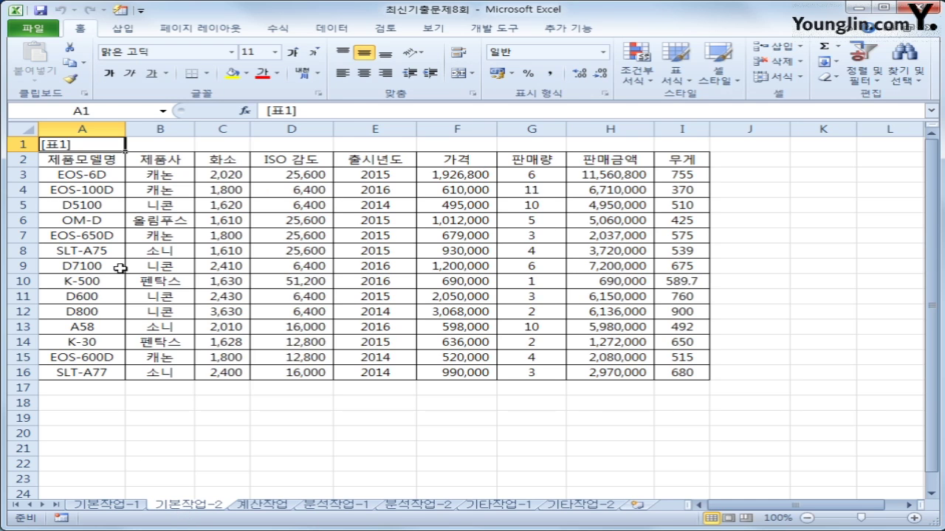
left_click(483, 159)
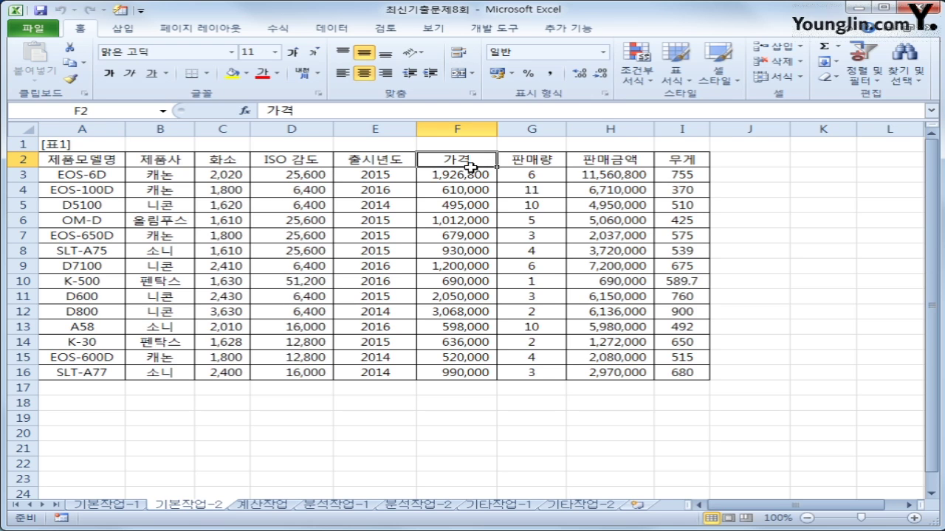
key("ctrl+c")
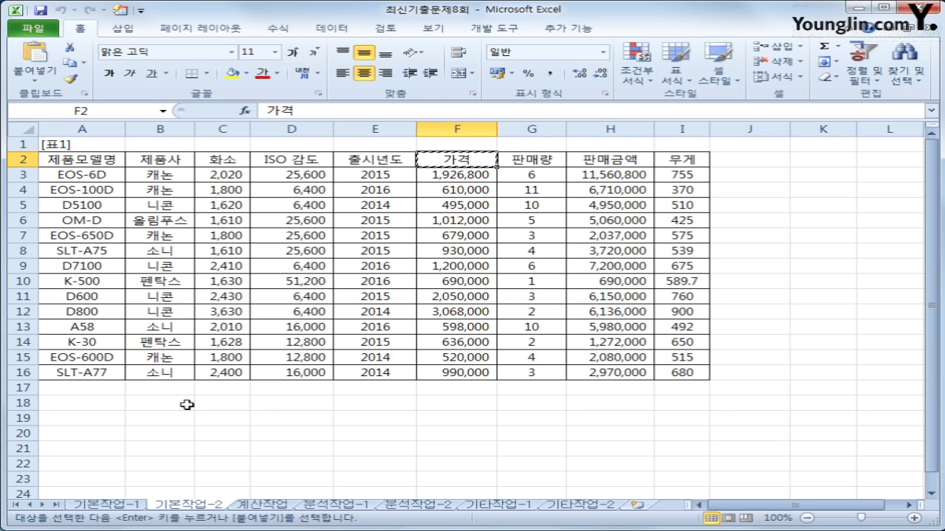
left_click(98, 405)
key("ctrl+v")
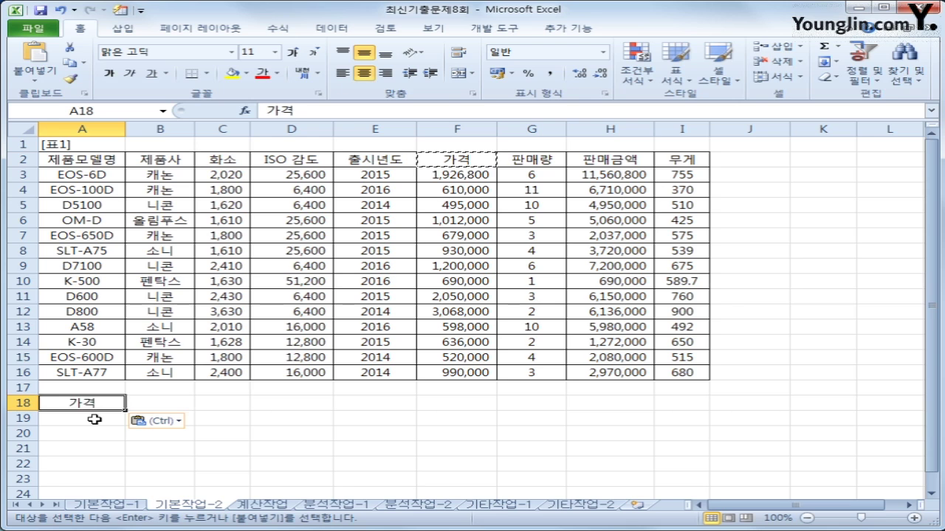
- Enter the criterion >=500000 in cell A19 under the copied 가격 header
left_click(92, 417)
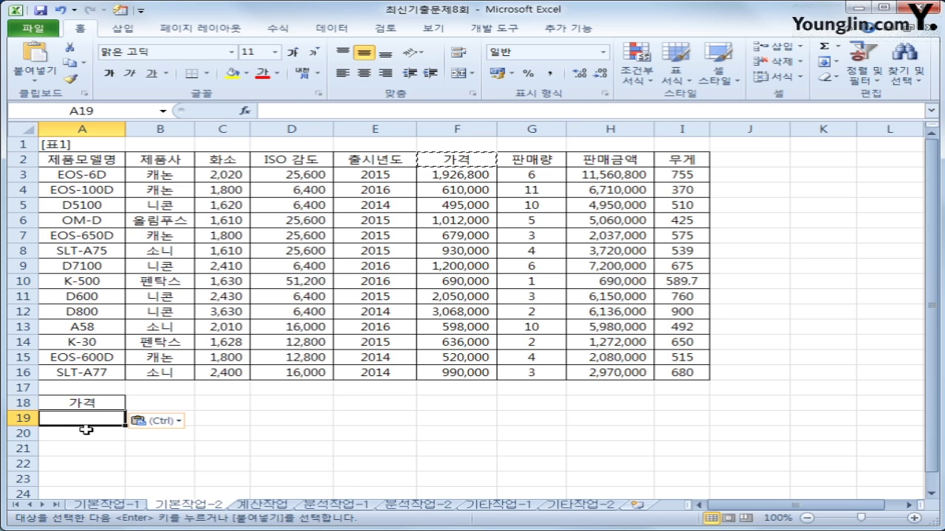
type(">=")
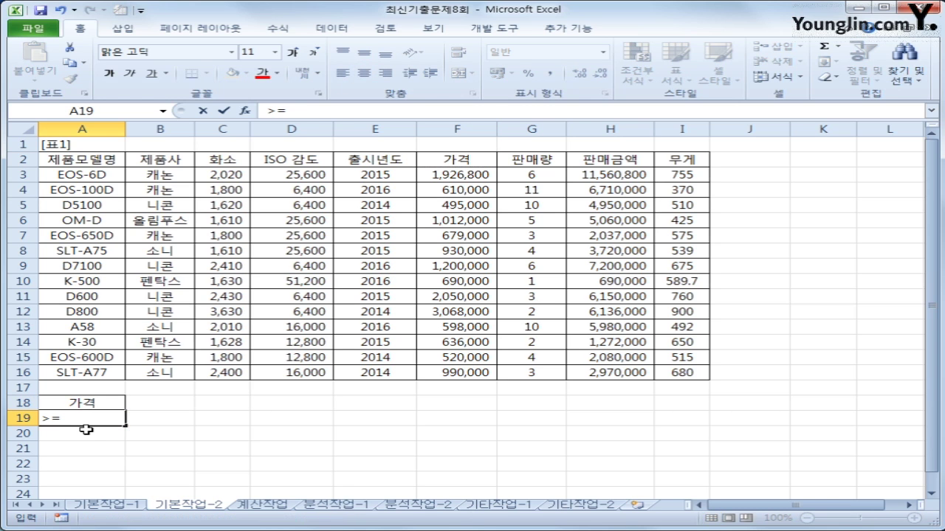
type("500000")
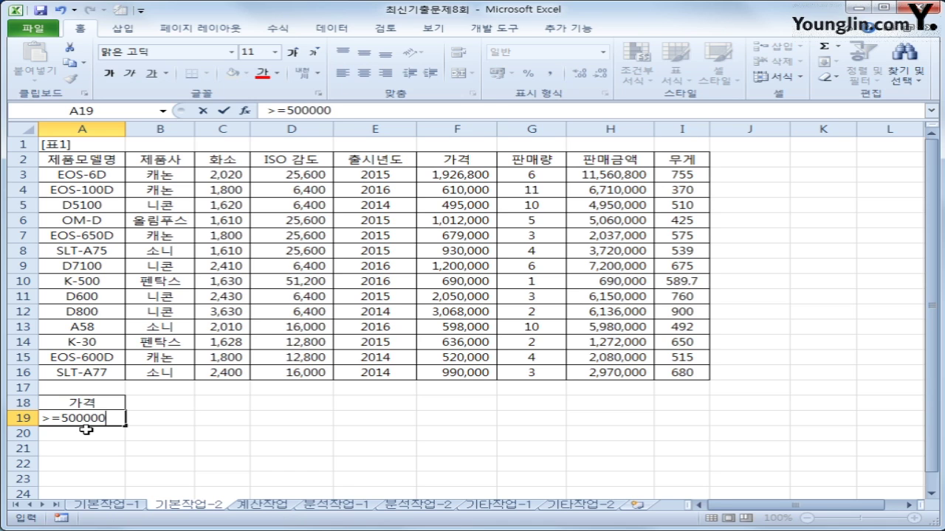
key("Return")
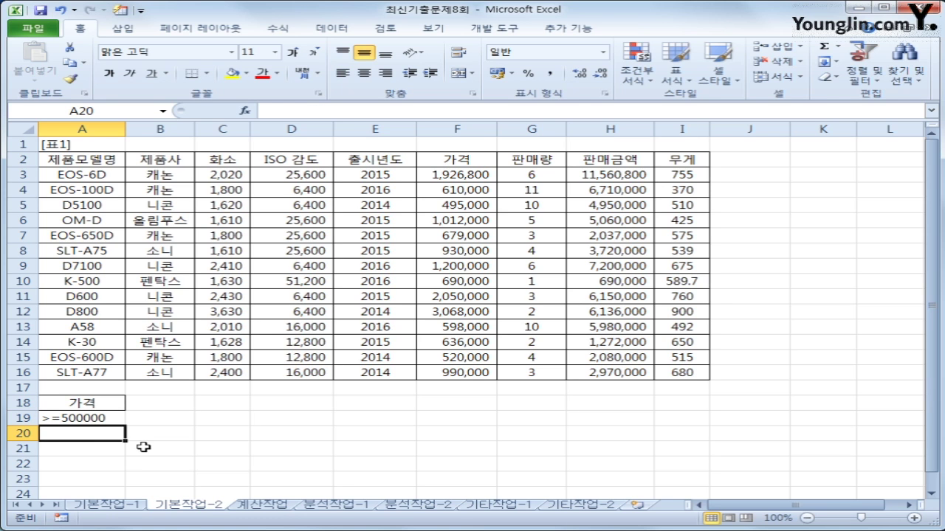
- Copy the 판매량 header from G2 to B18 and enter the criterion >=5 in B19
left_click(531, 156)
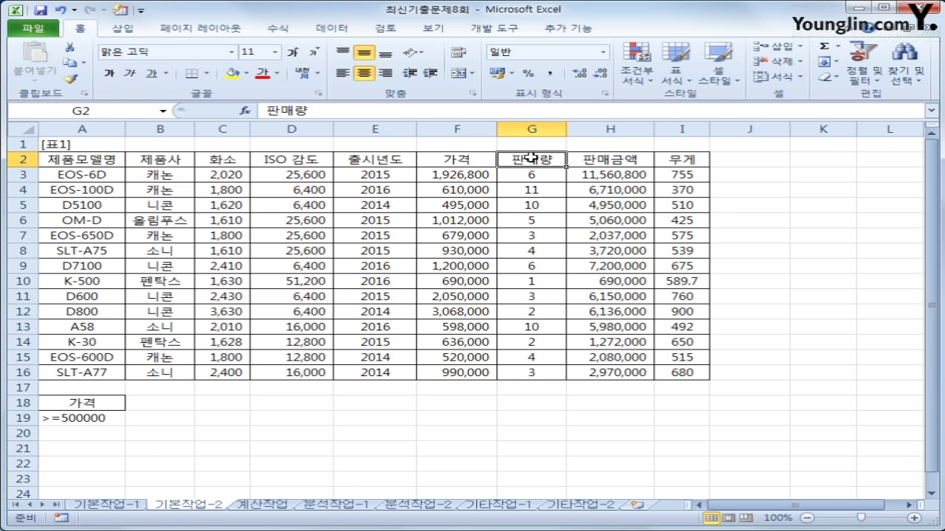
key("ctrl+c")
left_click(137, 405)
key("ctrl+v")
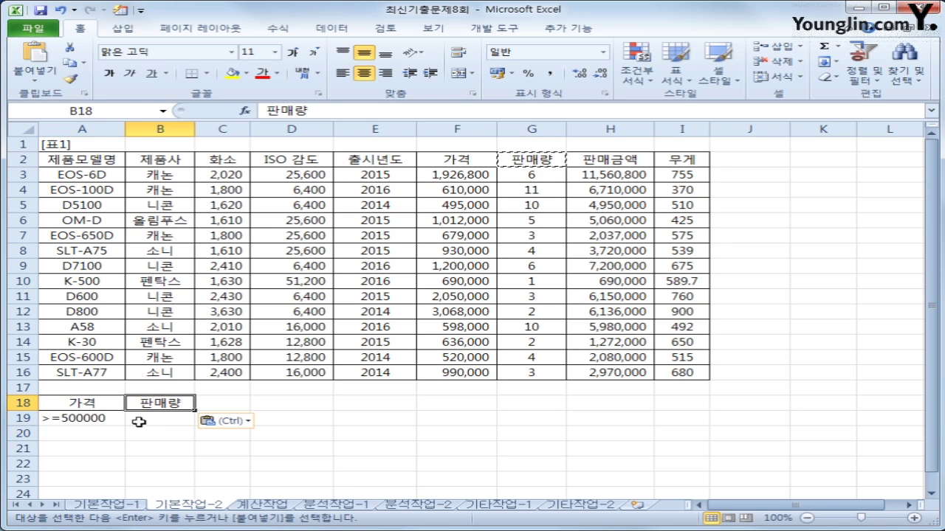
left_click(139, 422)
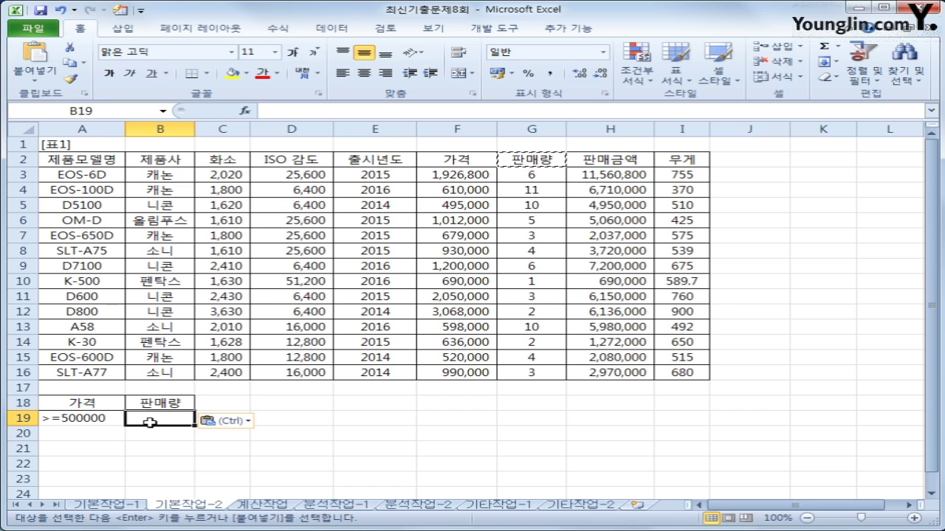
type(">=5")
key("Return")
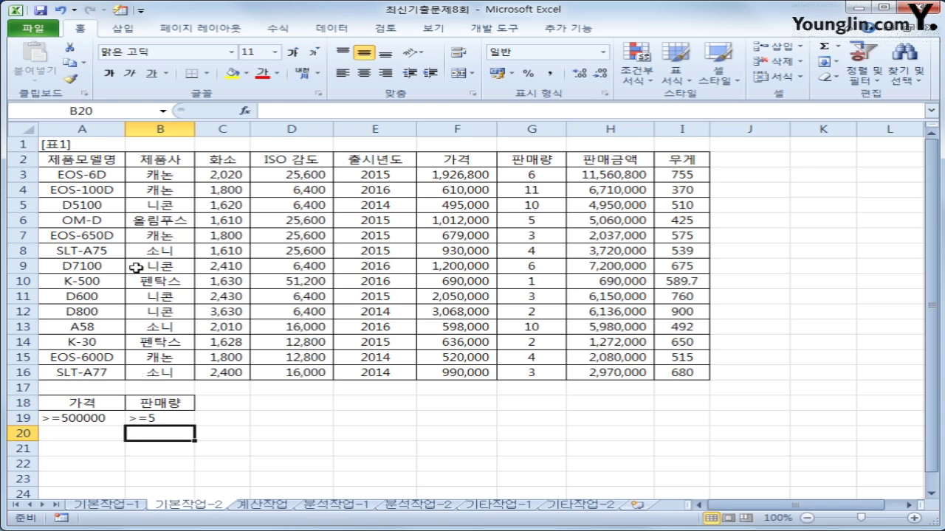
- Copy the 제품모델명, 제품사, 출시년도, 가격 and 판매량 headers from row 2 to the row starting at A22
left_click(103, 159)
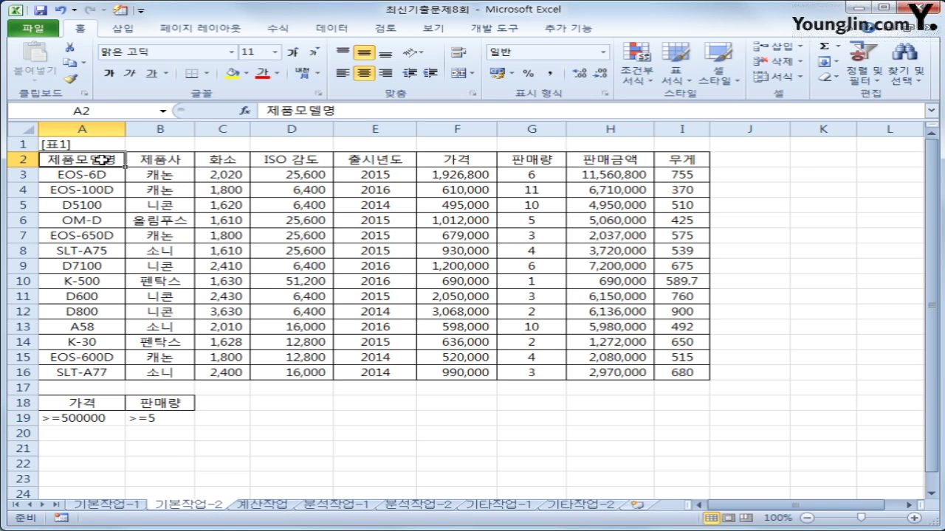
left_click(164, 161, "ctrl")
left_click(387, 162, "ctrl")
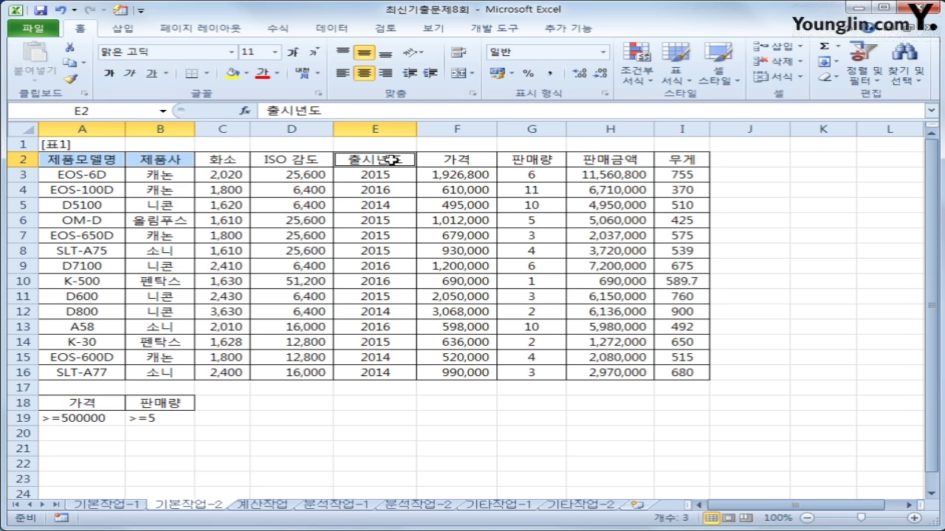
left_click(468, 162, "ctrl")
left_click(536, 161, "ctrl")
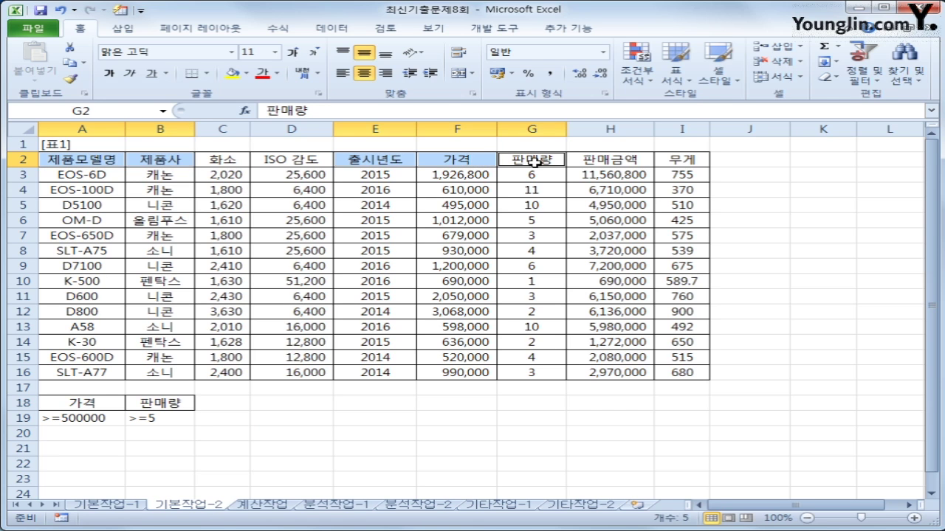
key("ctrl+c")
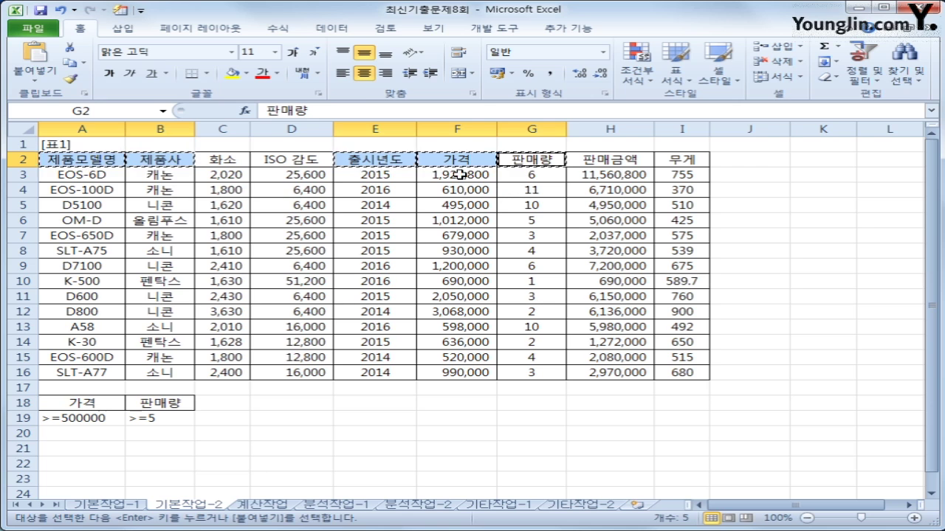
left_click(78, 465)
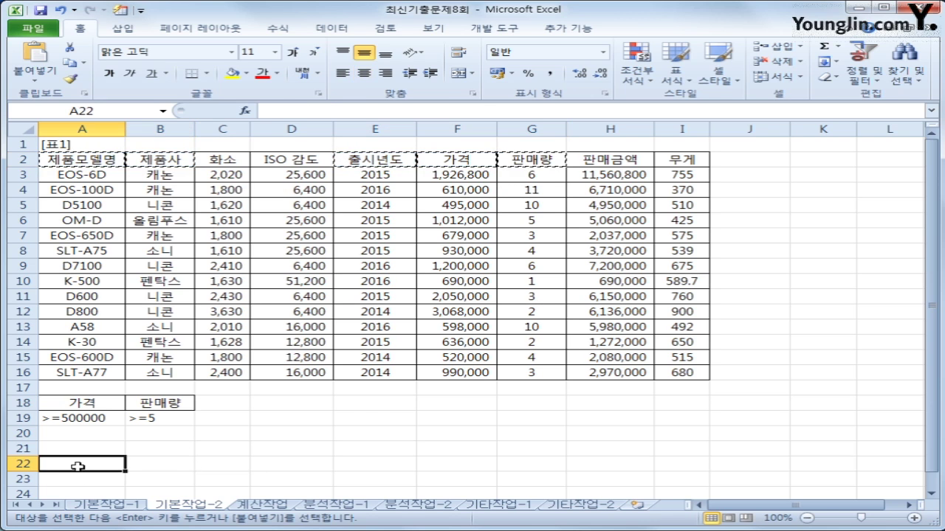
key("ctrl+v")
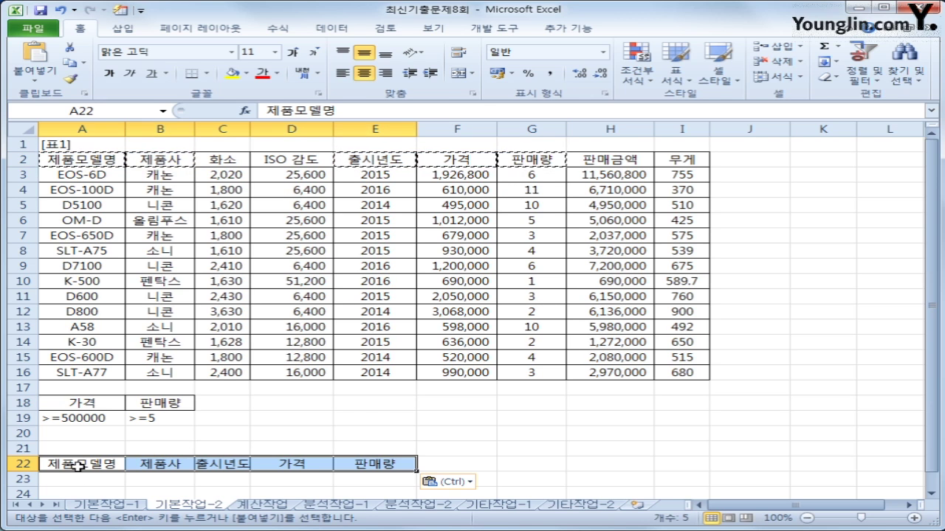
- Start an advanced filter on the camera table A2:I16 with A18:B19 as the criteria range
left_click(241, 251)
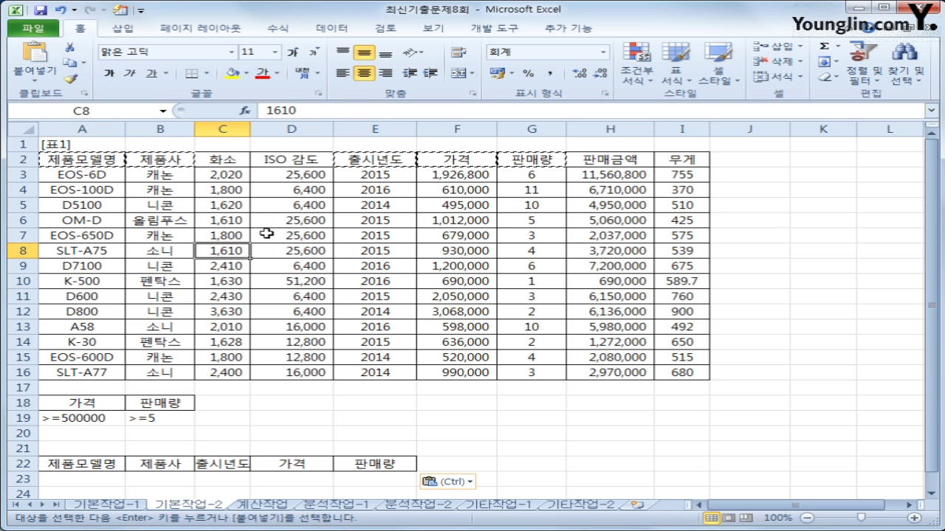
left_click(336, 29)
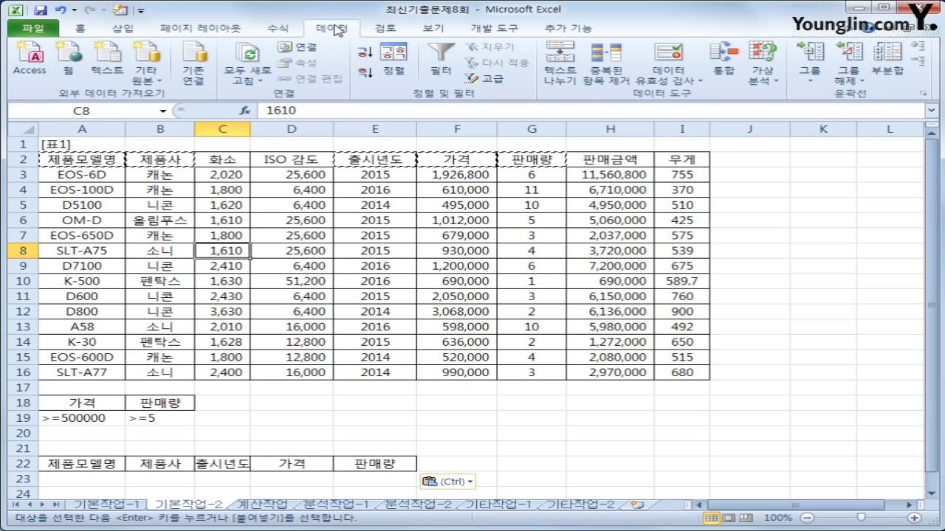
left_click(490, 78)
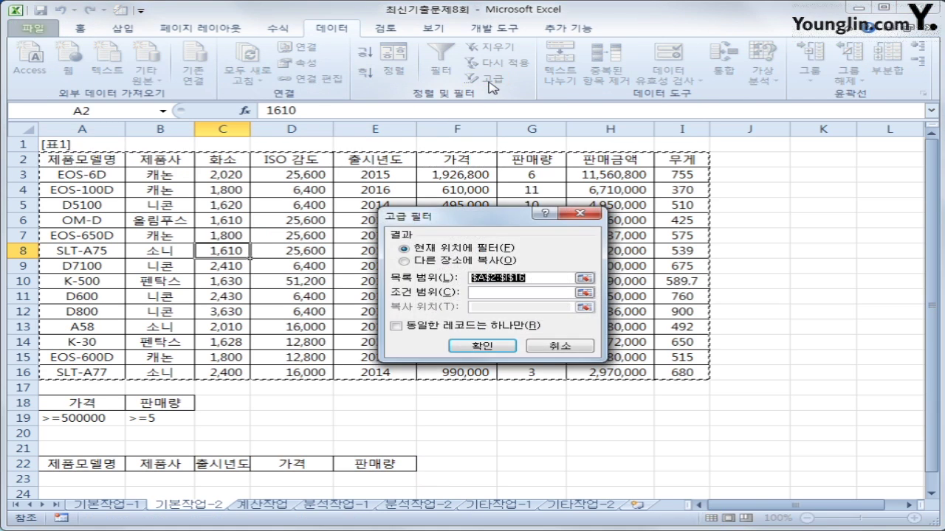
left_click(519, 294)
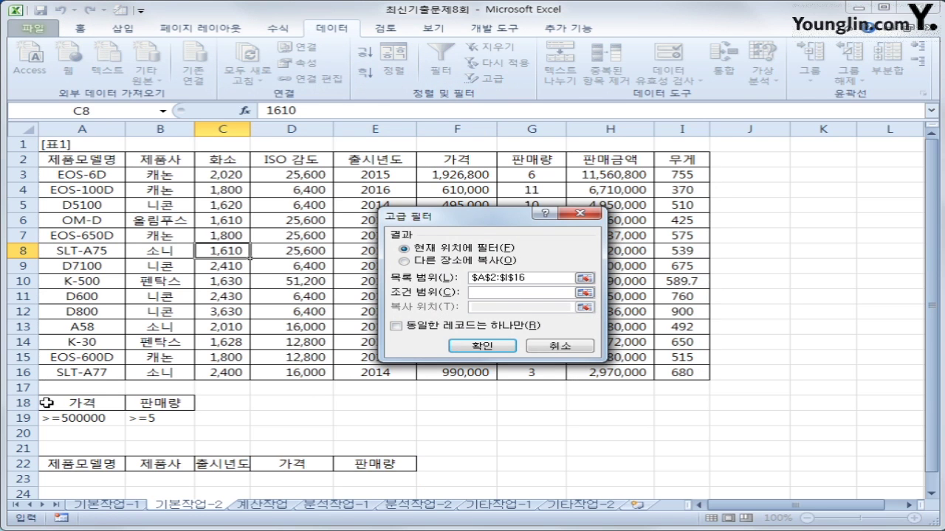
left_click_drag(46, 403, 165, 419)
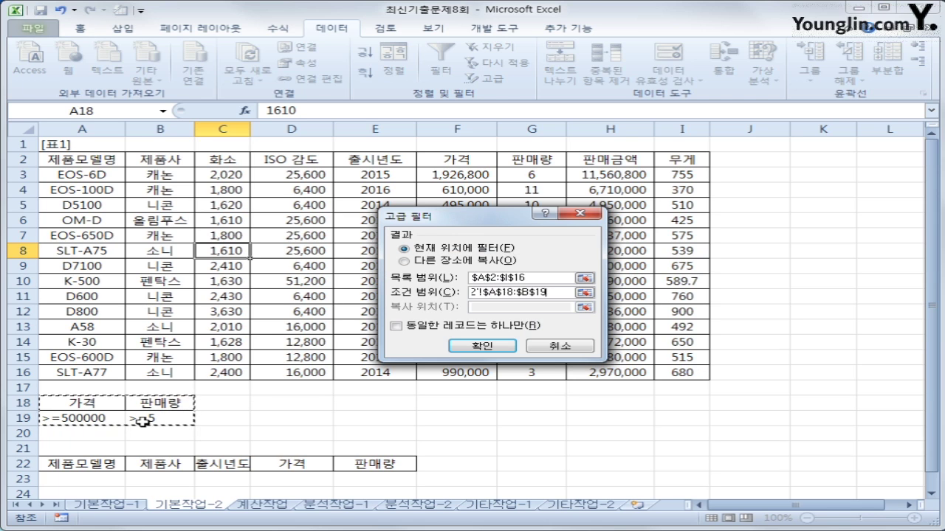
- Set the advanced filter to copy its results to another location, A22:E22, and run it
left_click(432, 261)
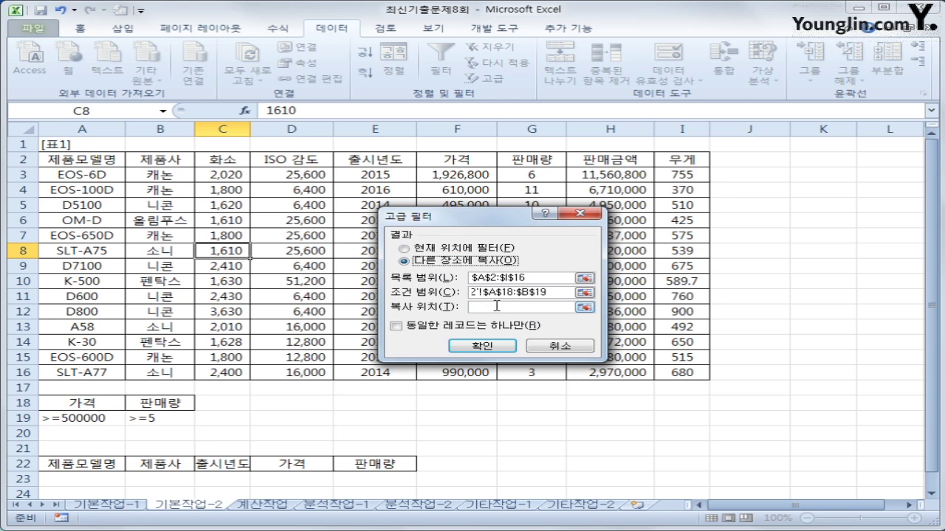
left_click(496, 305)
left_click_drag(101, 463, 349, 467)
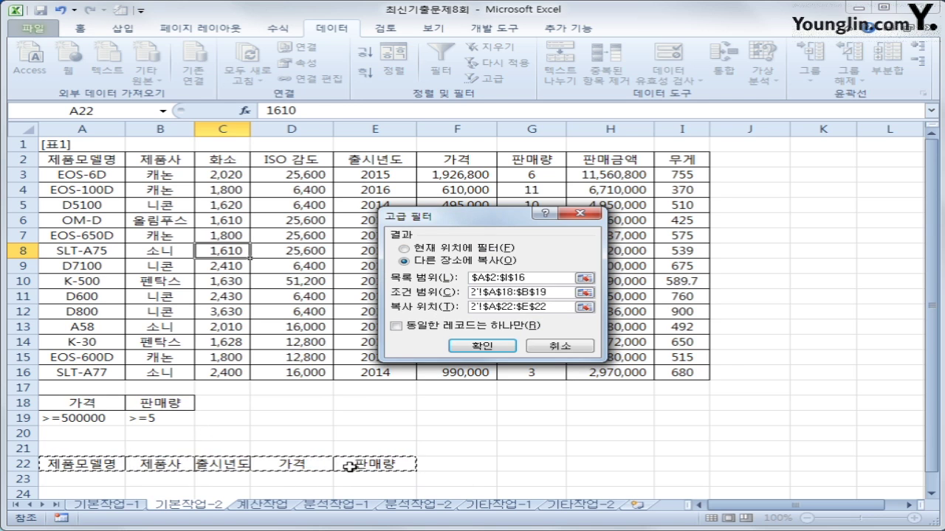
left_click(482, 345)
scroll(398, 361, "down", 3)
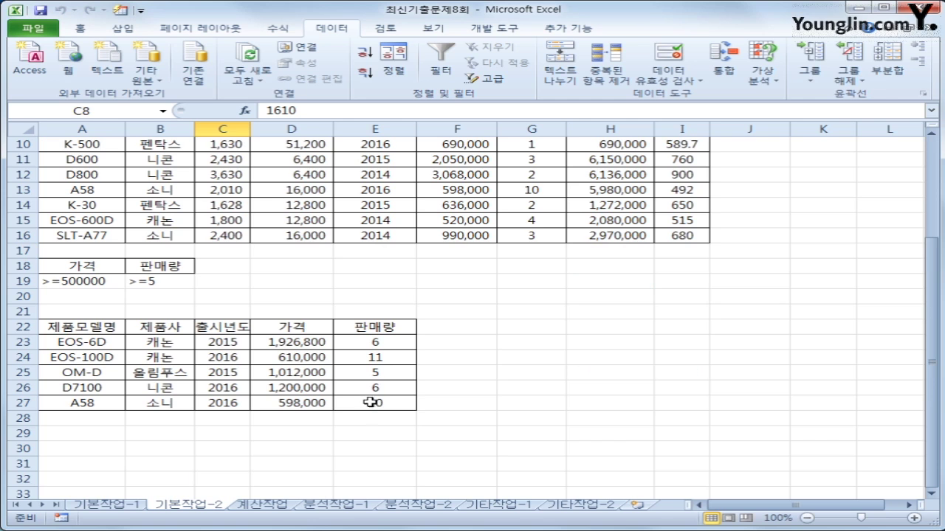
scroll(365, 403, "up", 3)
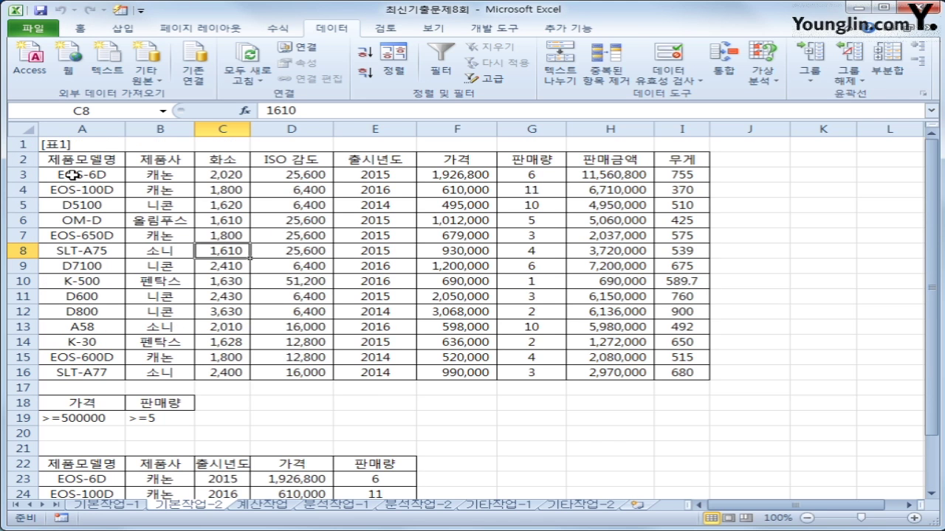
- Start a new conditional formatting rule for A3:I16 that uses a formula to determine which cells to format
left_click_drag(71, 175, 707, 375)
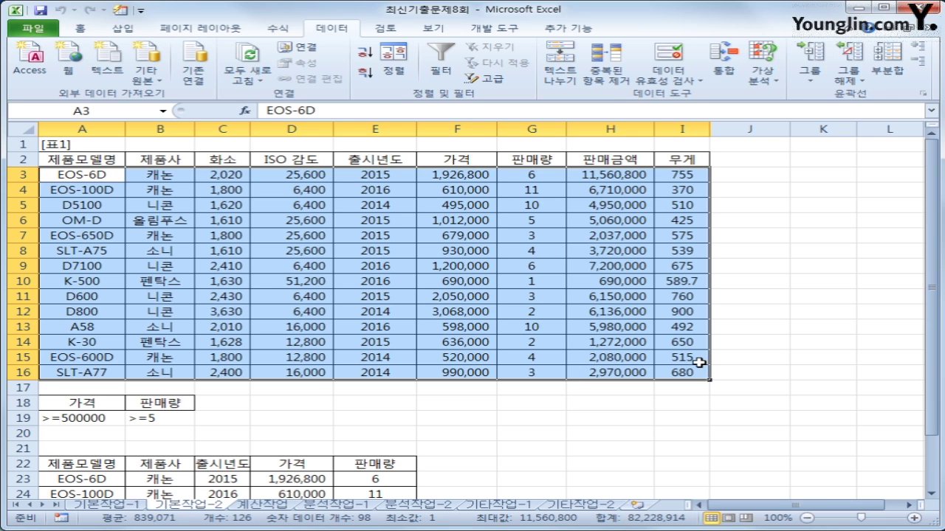
left_click(79, 29)
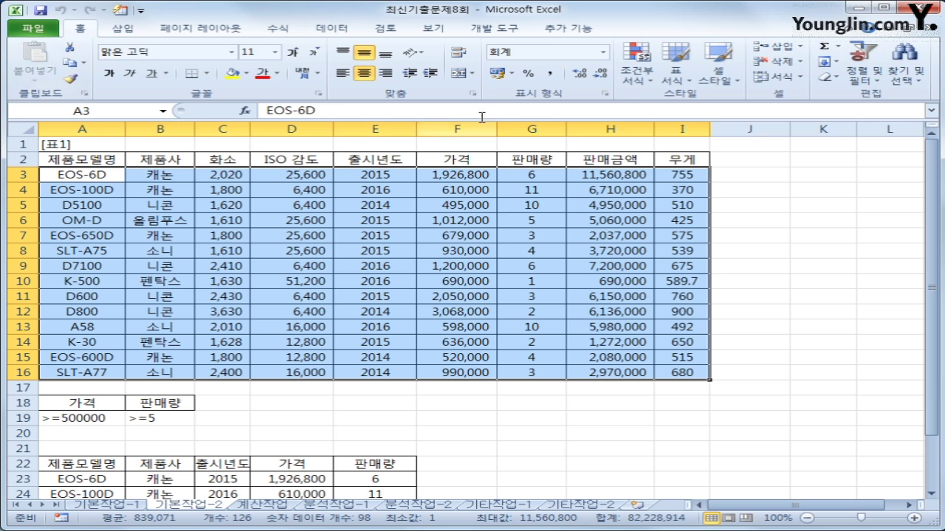
left_click(636, 74)
left_click(650, 249)
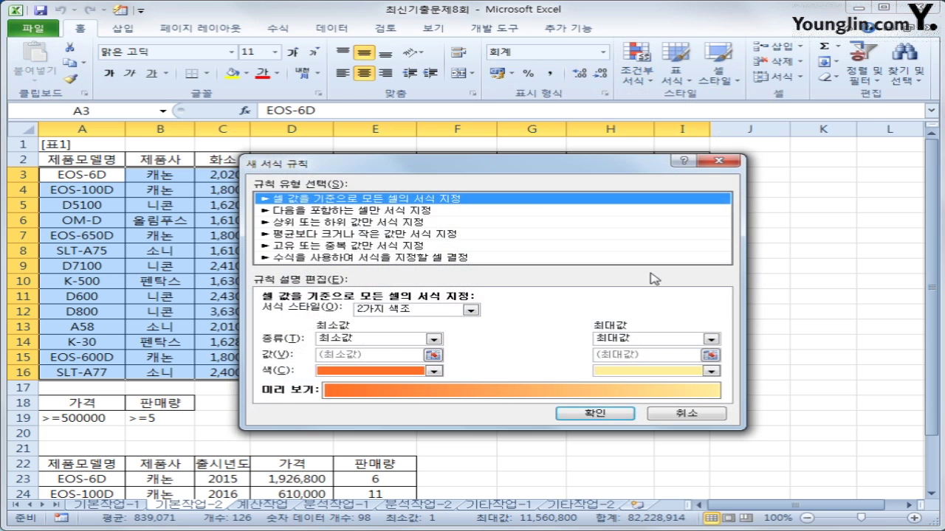
left_click(379, 259)
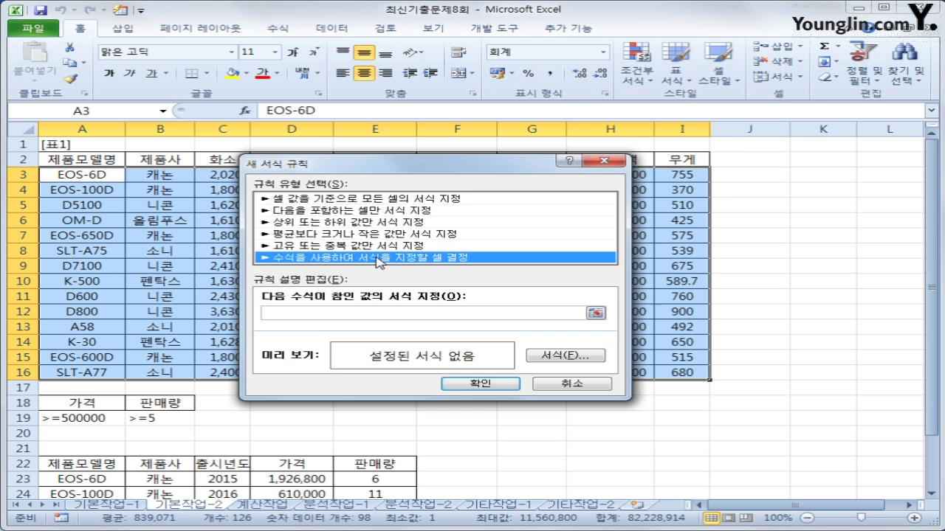
- Begin the rule formula with =and(or(left($A3,1)="D", to test the first letter of the product model name
left_click(365, 315)
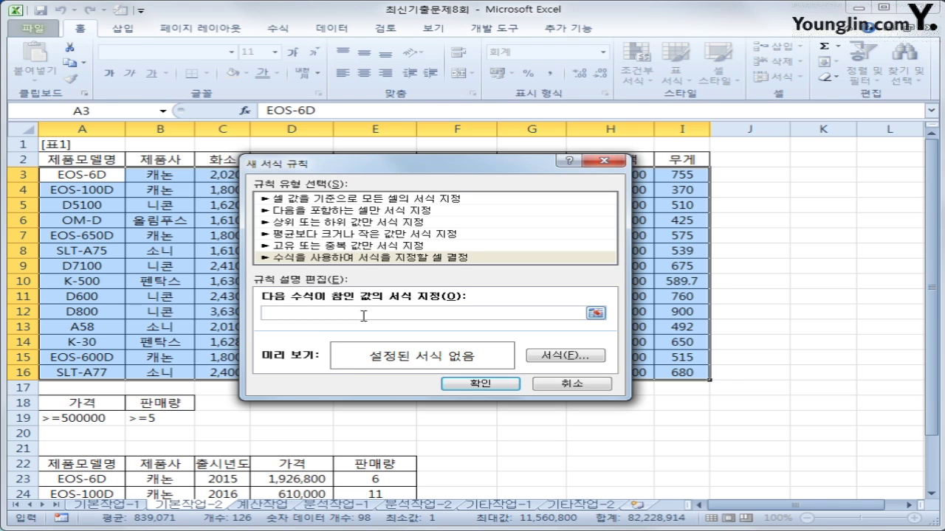
type("ㅋ")
key("BackSpace")
key("Hangul")
type("=and(or(left(")
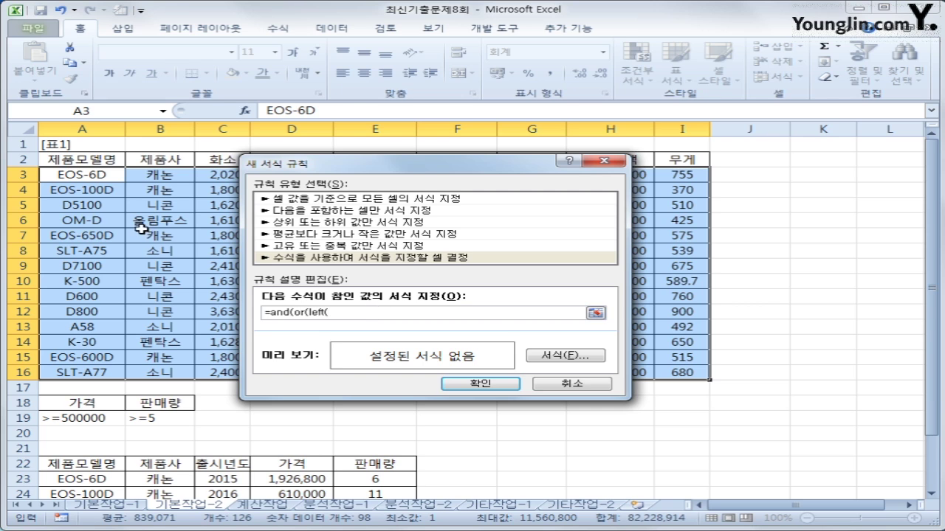
left_click(70, 176)
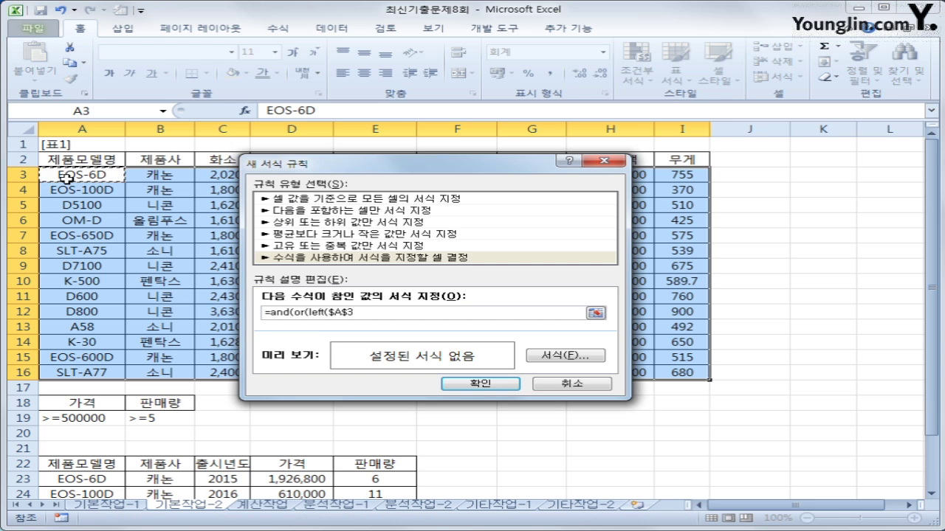
key("F4")
key("F4")
type(",1)")
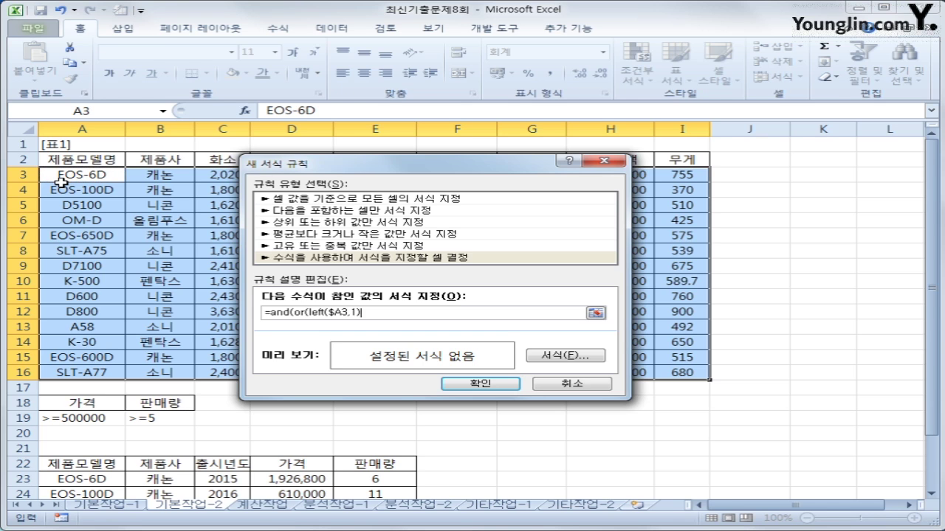
type("=\"D\",")
- Duplicate the LEFT condition in the formula as left($A3,1)="E" and close the OR function, followed by a comma
left_click(309, 312)
left_click_drag(306, 312, 384, 312)
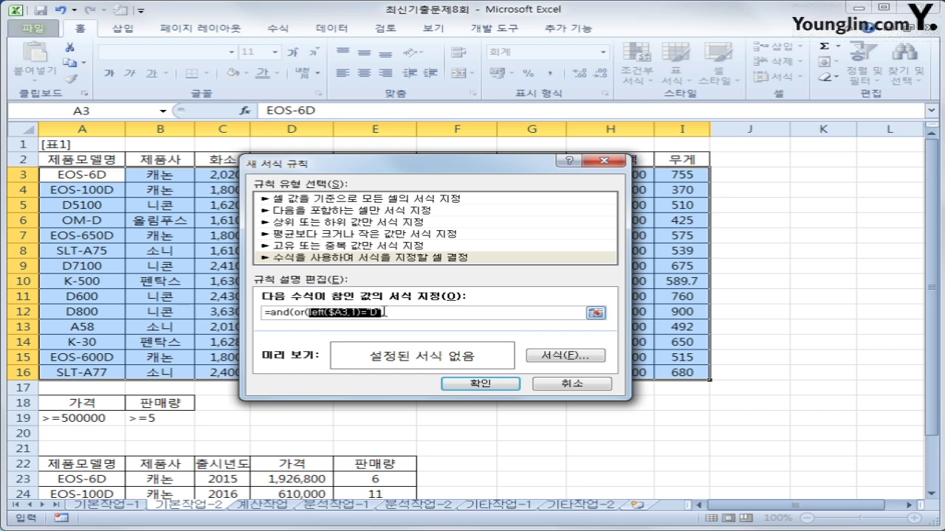
key("ctrl+c")
left_click(398, 312)
key("ctrl+v")
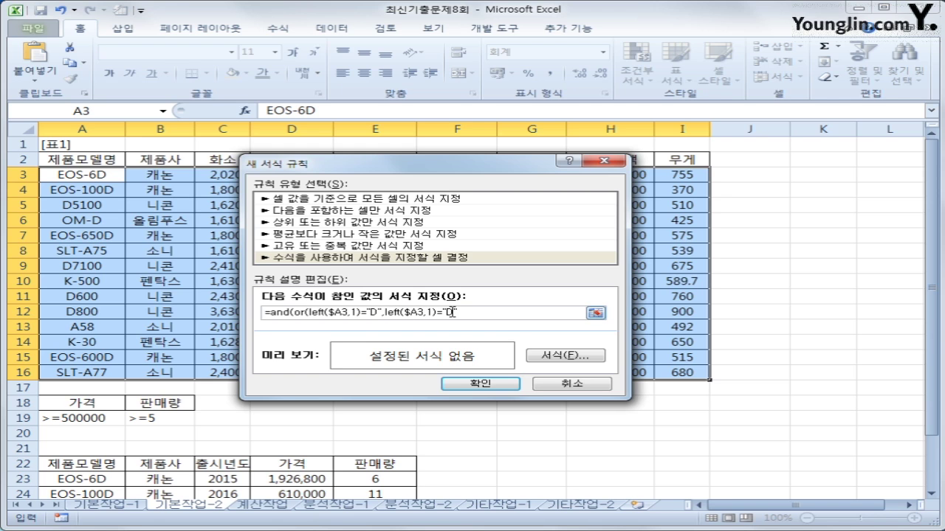
left_click_drag(454, 313, 447, 313)
type("E\"),")
- Complete the rule formula with the price condition $F3>=1500000 and close the AND function
left_click_drag(488, 164, 516, 226)
left_click(465, 181)
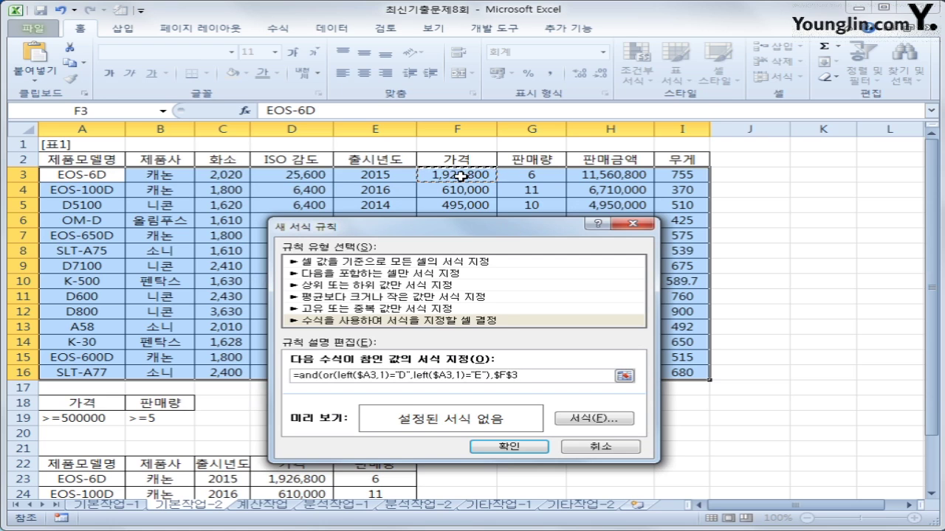
key("F4")
key("F4")
type(">")
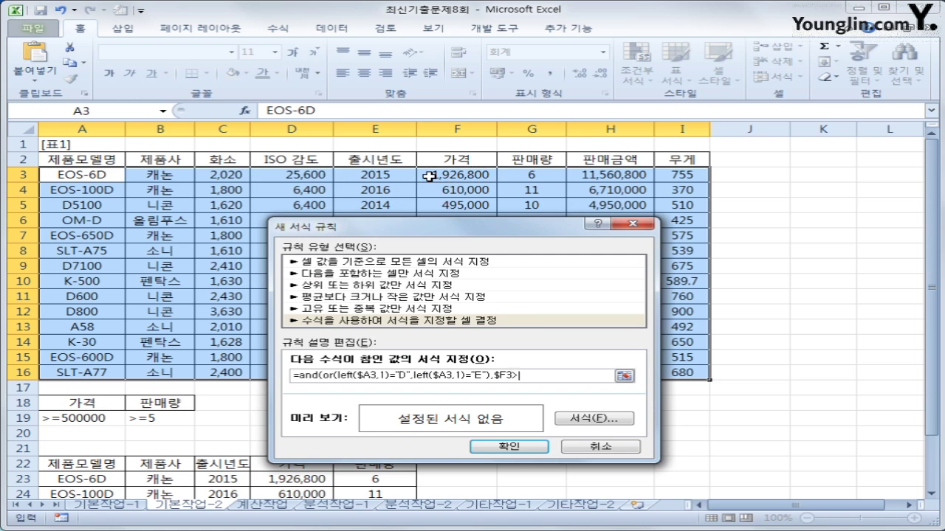
type("=1500000)")
- Set the rule's font format to bold (굵게) and red, and apply the conditional formatting rule
left_click(583, 419)
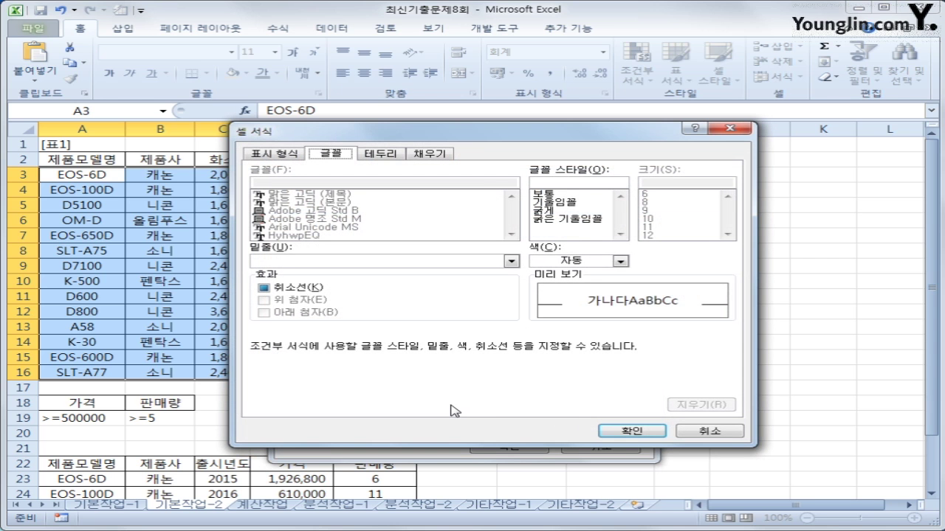
left_click(573, 211)
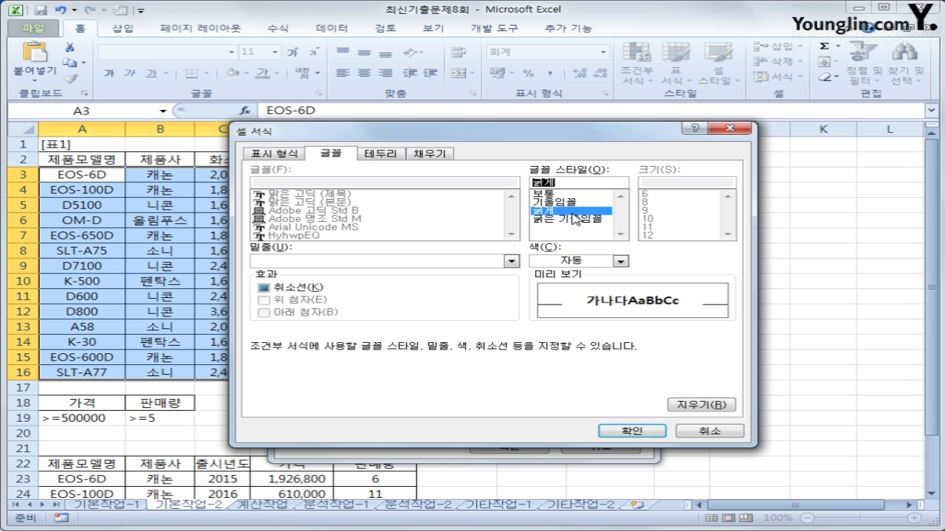
left_click(620, 260)
left_click(554, 380)
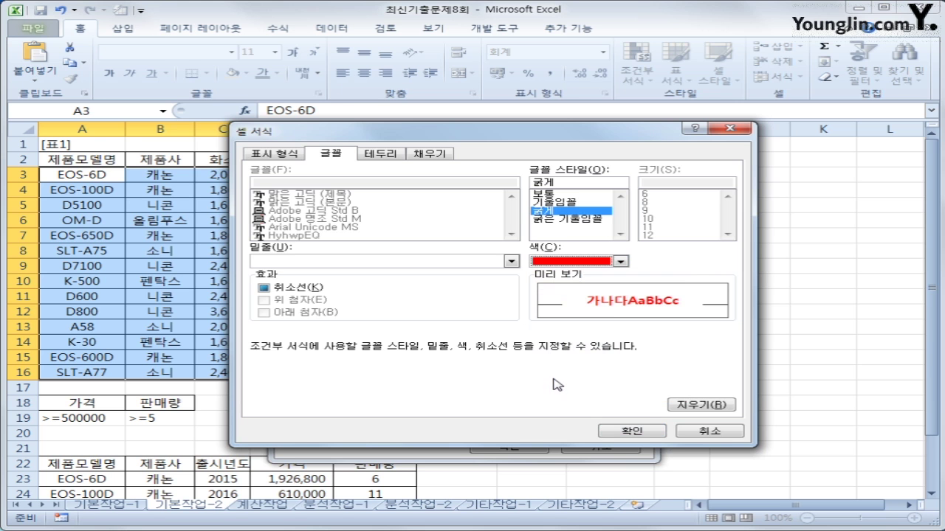
left_click(641, 430)
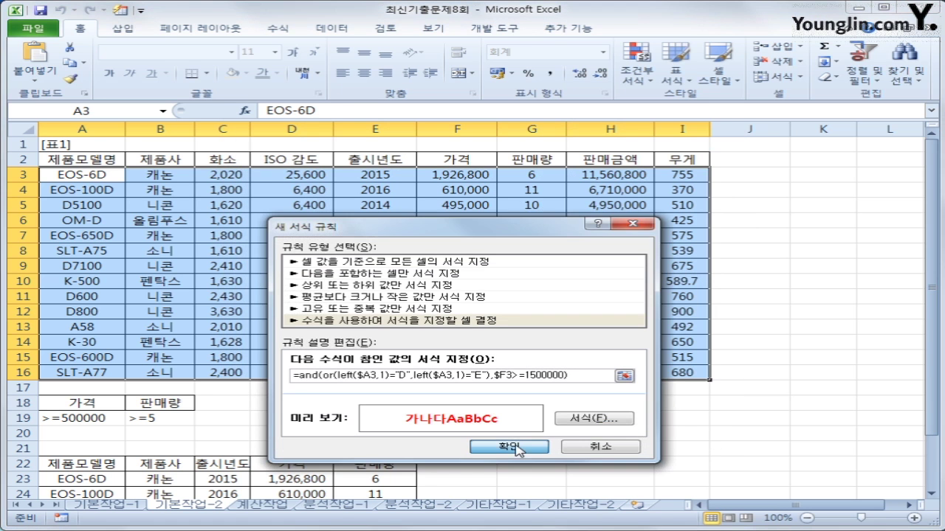
left_click(516, 447)
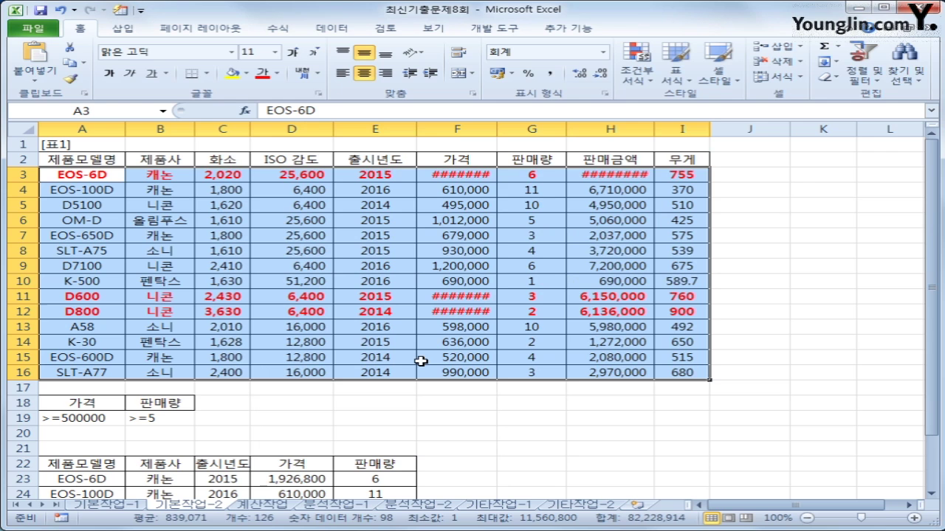
- AutoFit the widths of the 가격 column F and the 판매금액 column H
double_click(497, 128)
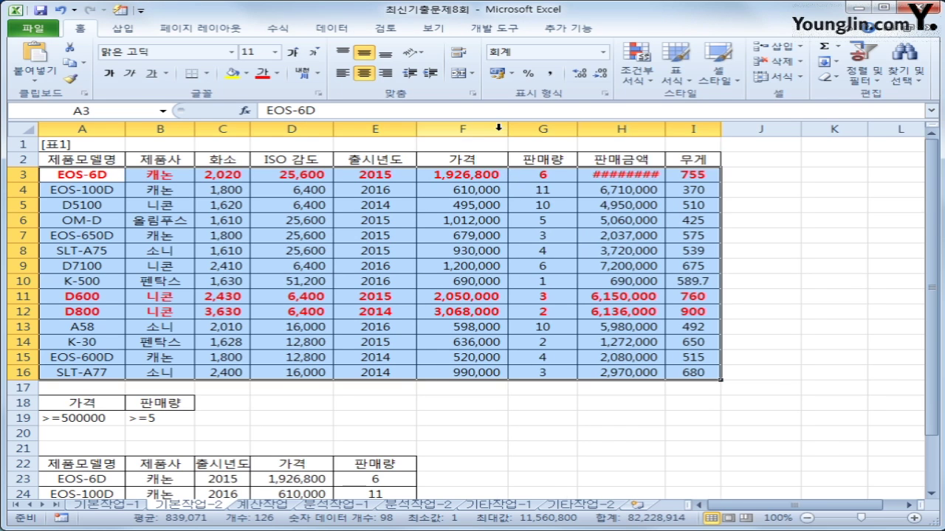
double_click(664, 128)
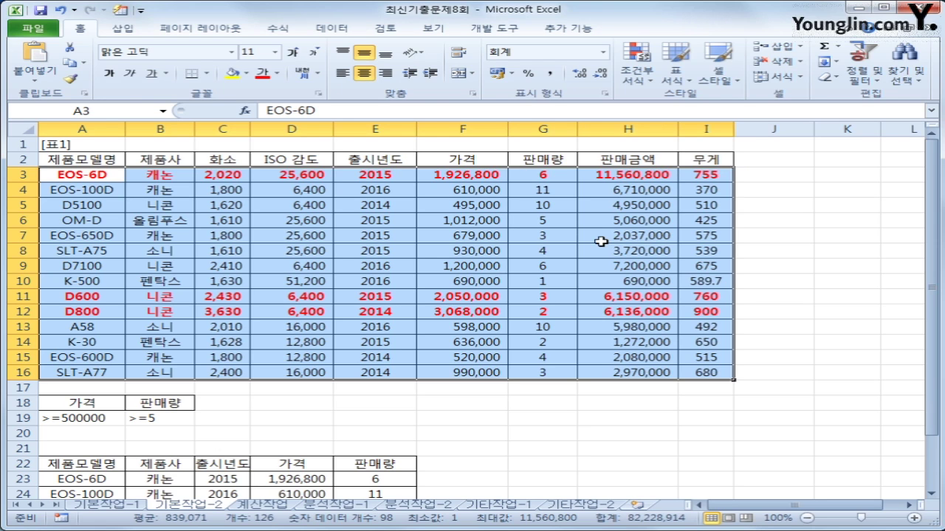
left_click(93, 507)
left_click(206, 508)
scroll(325, 421, "down", 3)
scroll(329, 423, "up", 3)
left_click(690, 372)
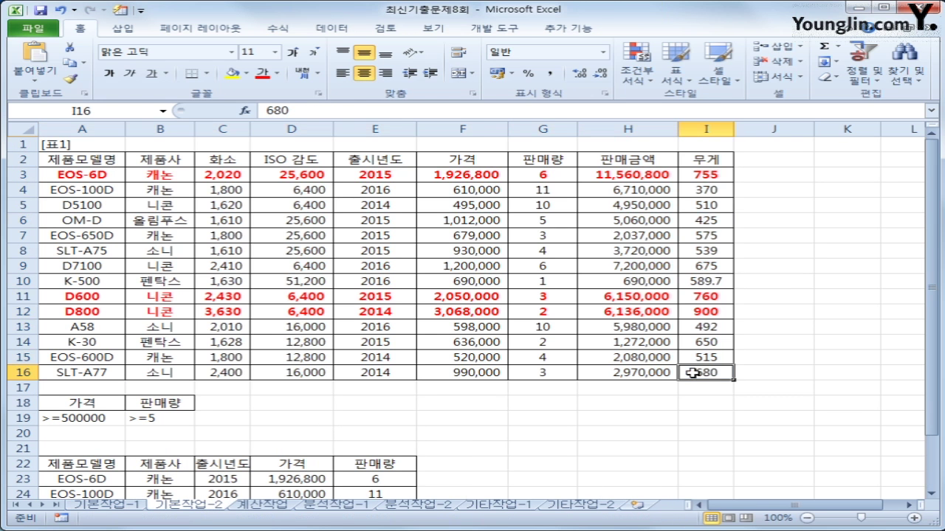
- On the 계산작업 sheet, begin the 최고가 formula for 캐논 in B21 with =LARGE(if(
left_click(266, 507)
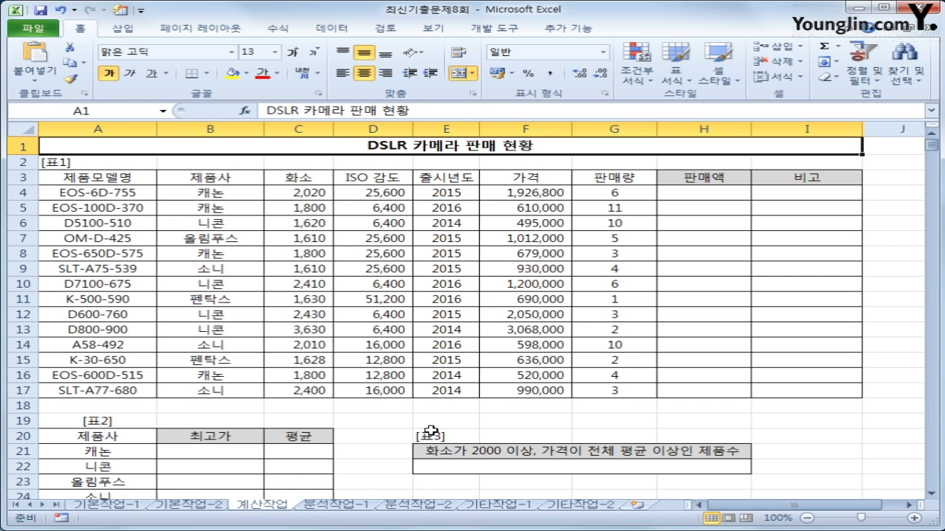
scroll(298, 426, "down", 1)
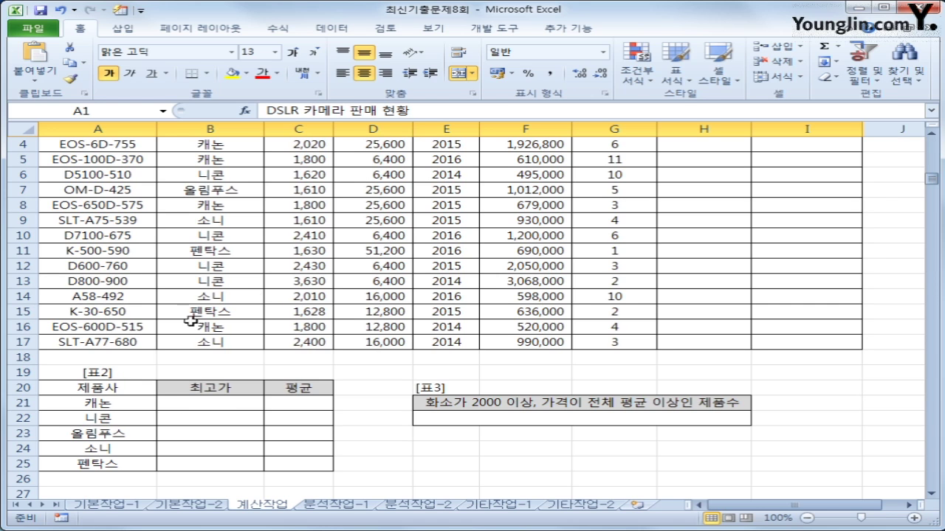
left_click_drag(180, 405, 188, 462)
left_click(223, 403)
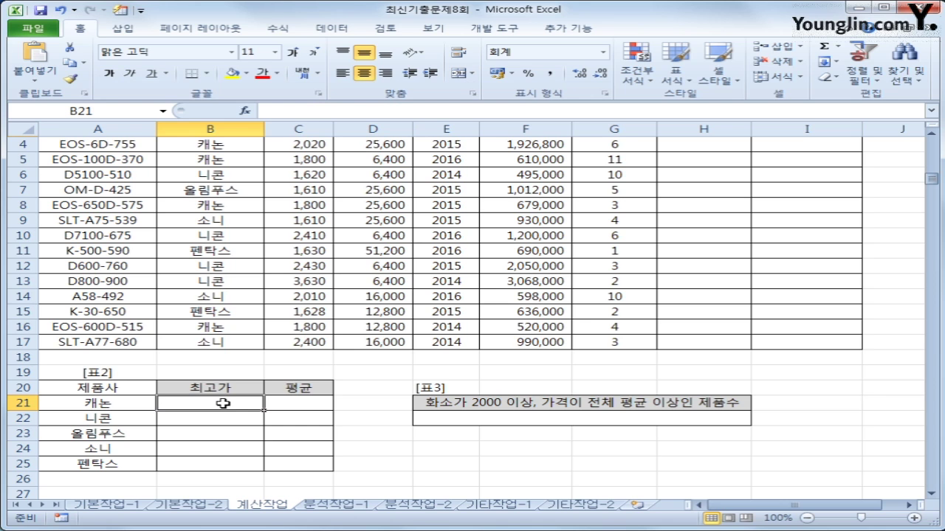
type("=")
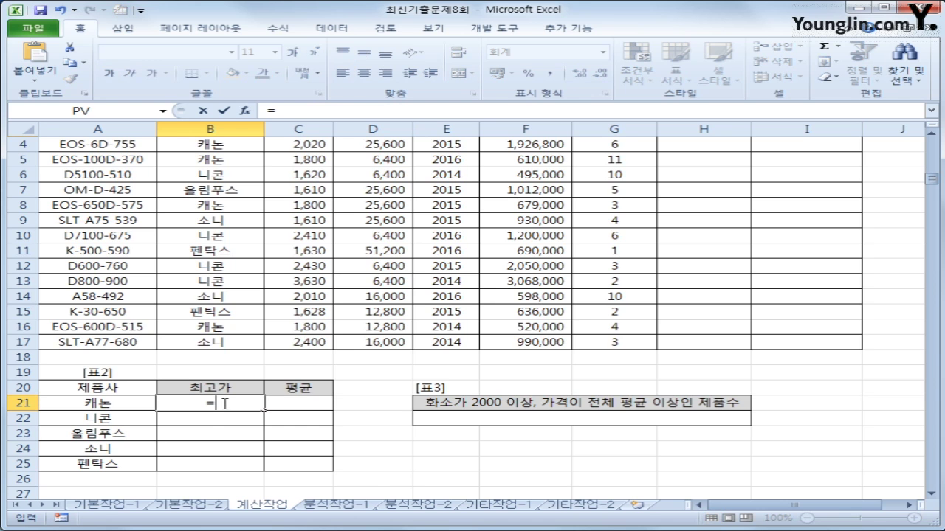
type("lar")
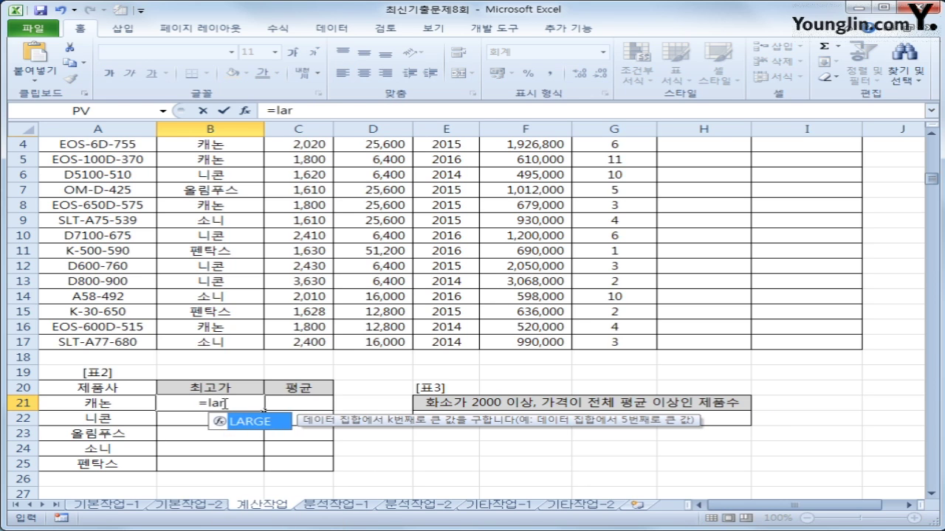
key("Tab")
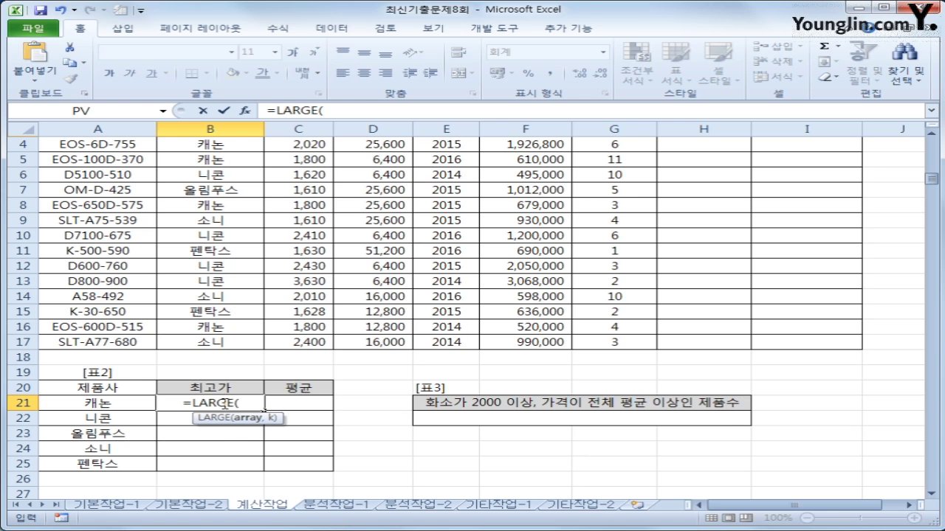
type("if(")
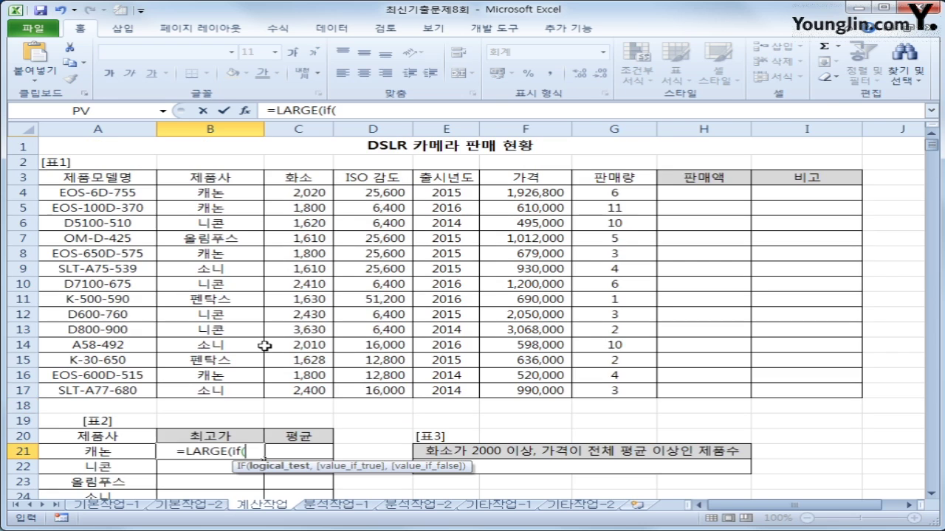
- Add the IF condition $B$4:$B$17=A21 to the B21 formula to match the manufacturer, followed by a comma
scroll(266, 341, "up", 1)
left_click_drag(240, 193, 241, 392)
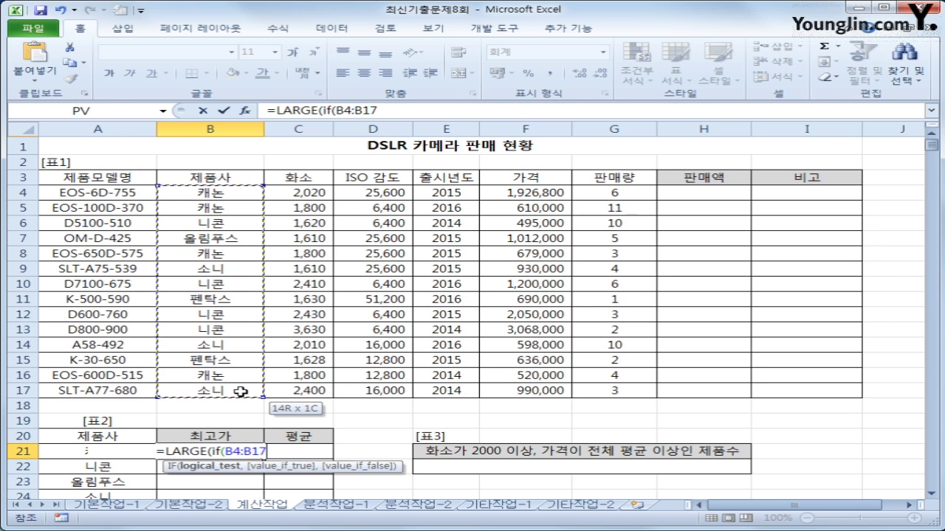
key("F4")
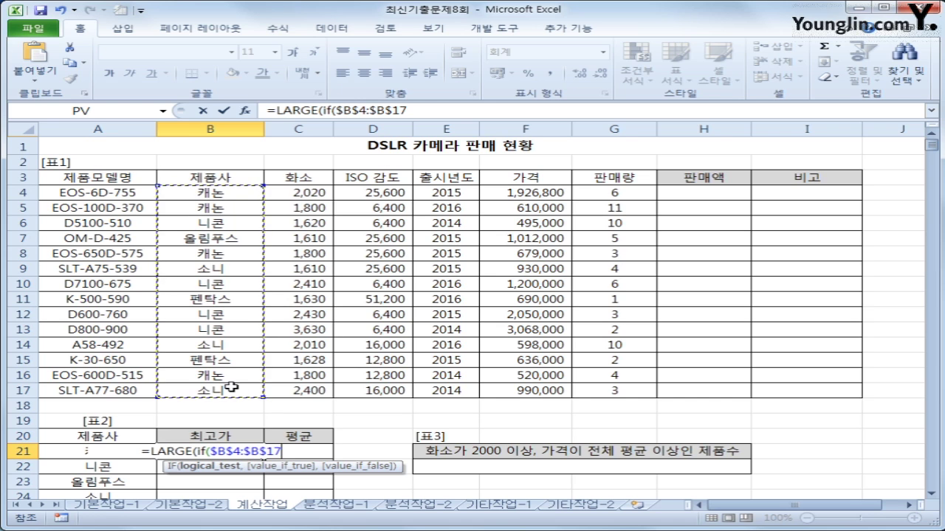
type("=")
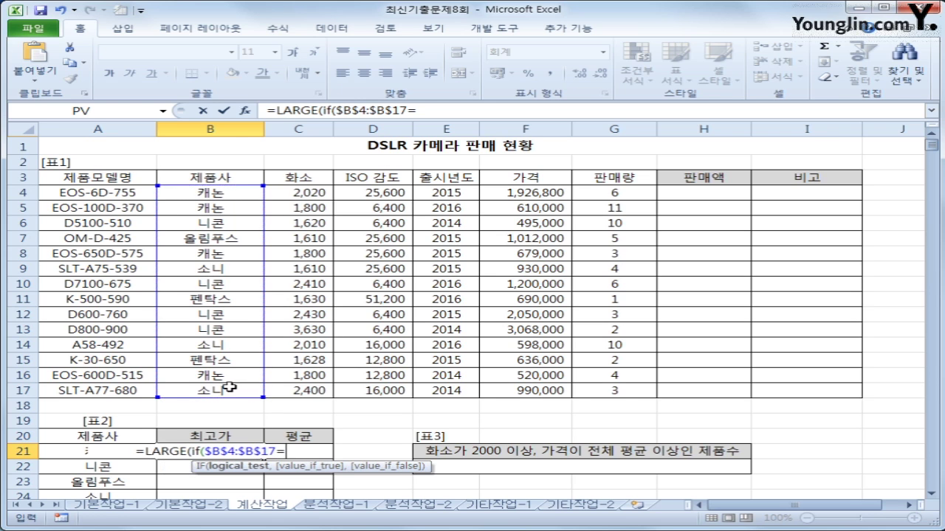
left_click(126, 452)
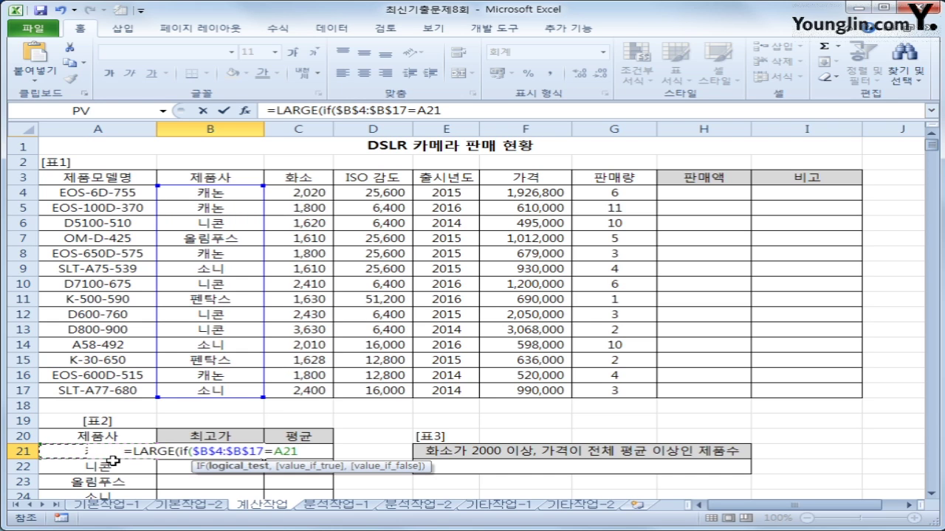
type(",")
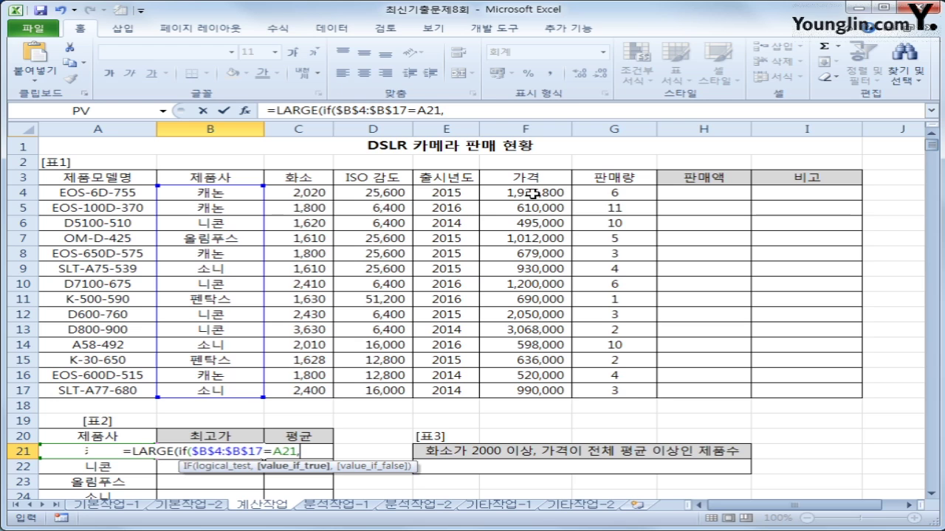
- Finish the B21 formula with $F$4:$F$17),1), enter it as an array formula and fill it down to B25
left_click_drag(532, 189, 530, 390)
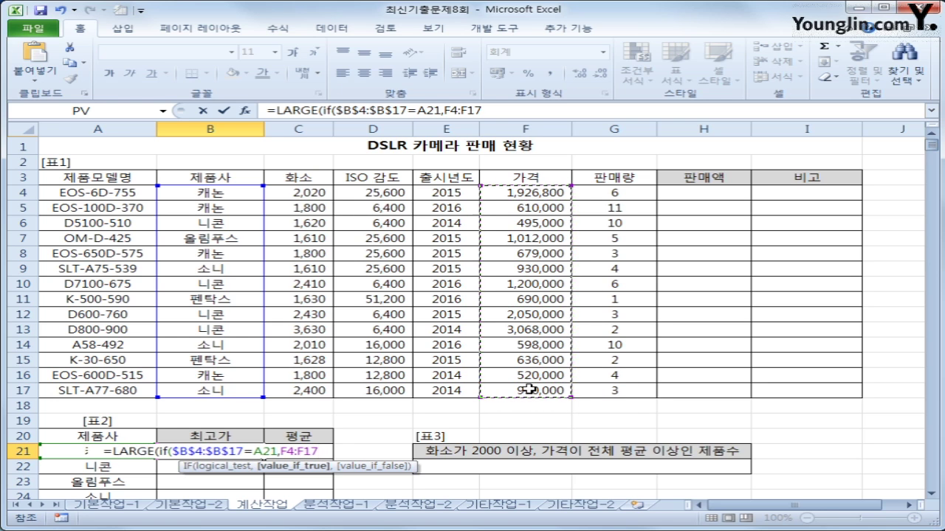
key("F4")
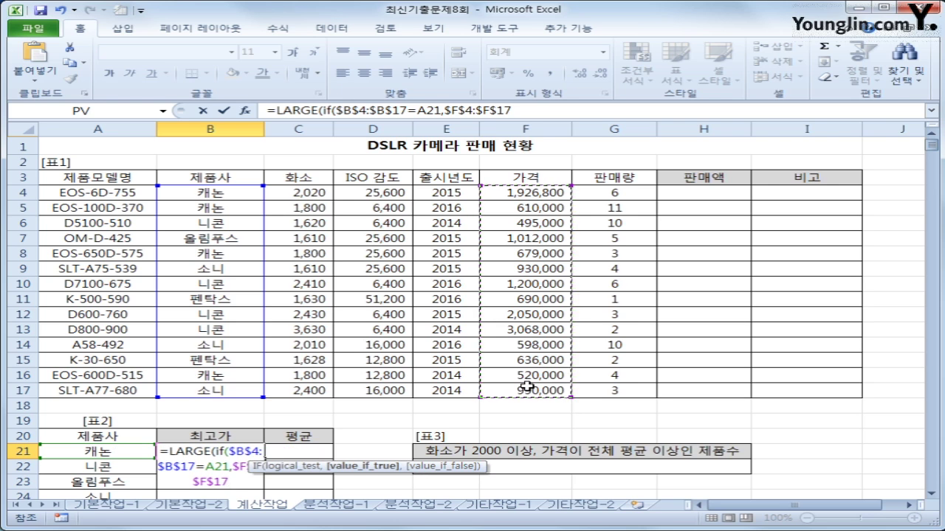
type(")")
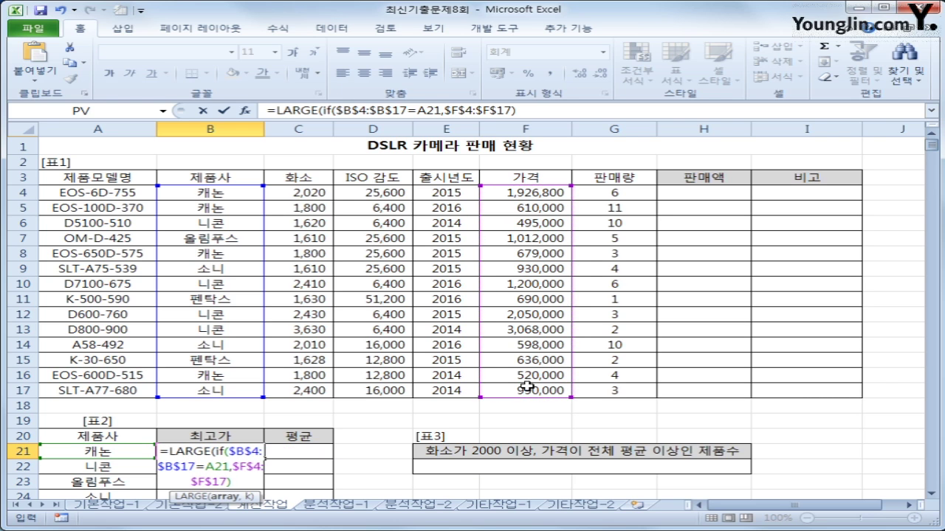
type(",")
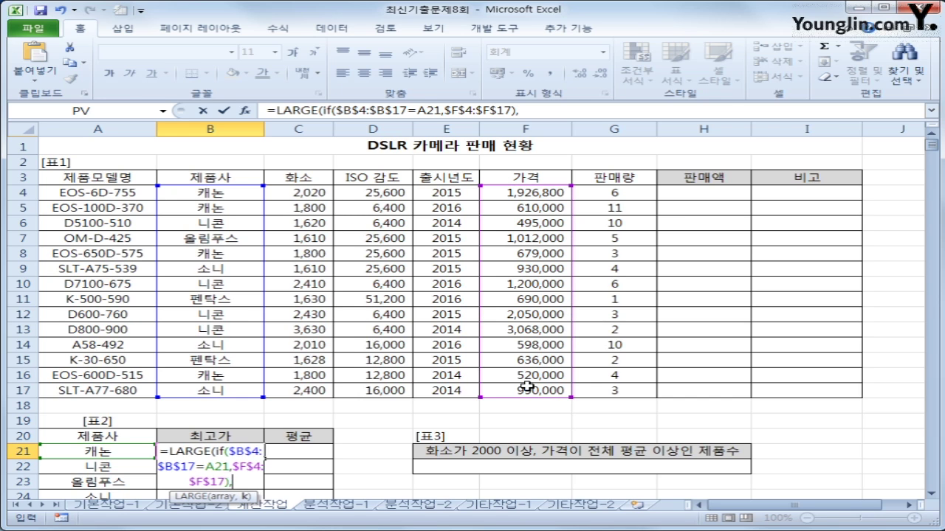
type("1)")
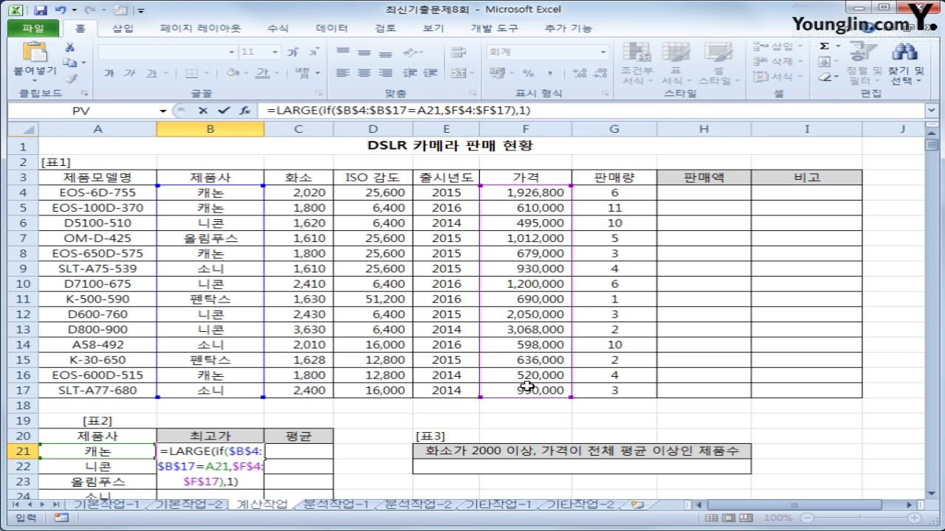
key("ctrl+shift+Return")
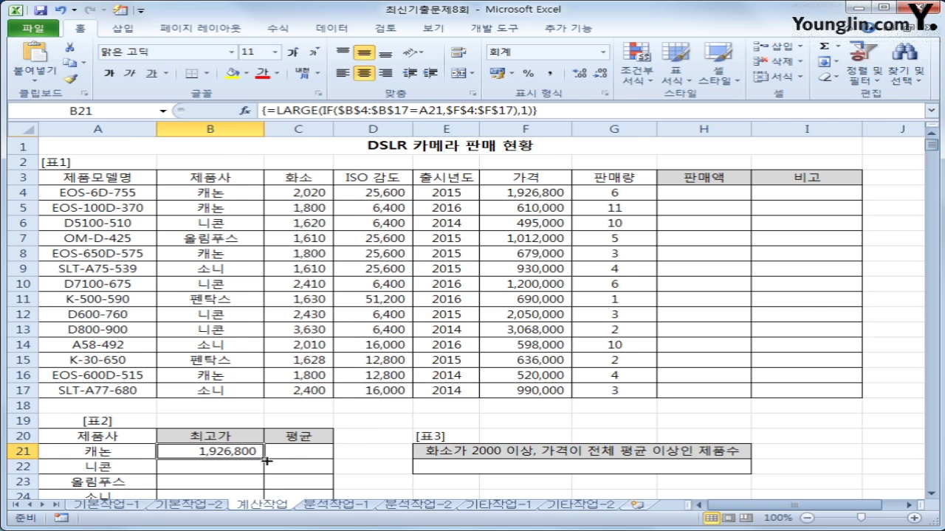
mouse_move(264, 459)
left_mouse_down()
mouse_move(264, 502)
mouse_move(256, 463)
left_mouse_up()
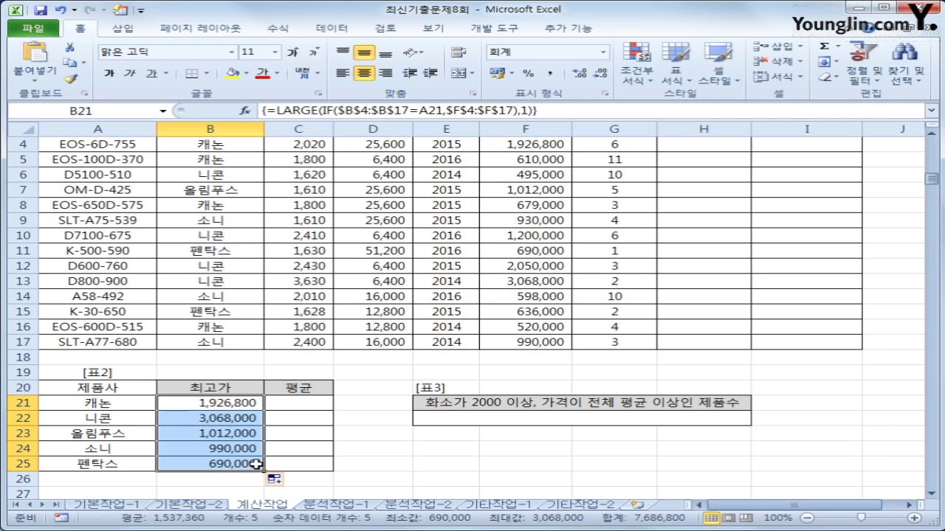
- Begin the 평균 formula for 캐논 in C21 with =AVERAGE(if(
left_click(274, 408)
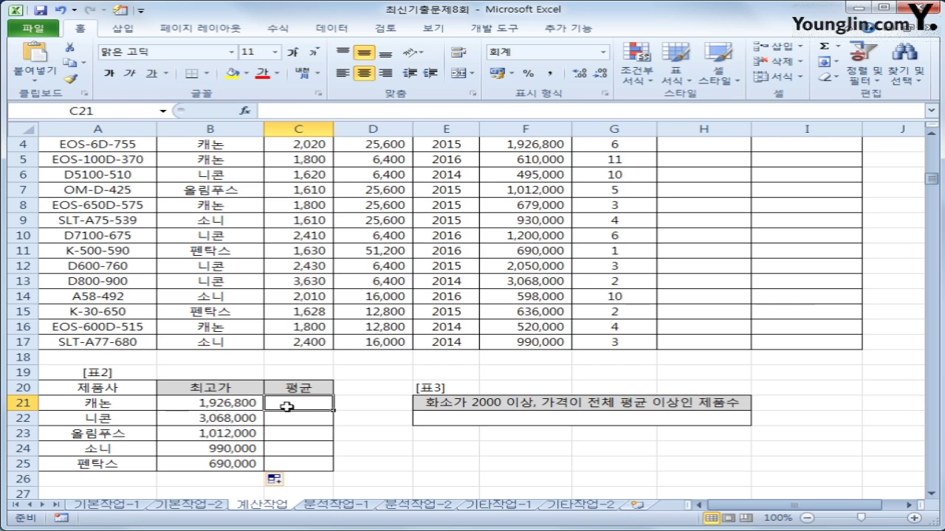
left_click_drag(307, 404, 314, 468)
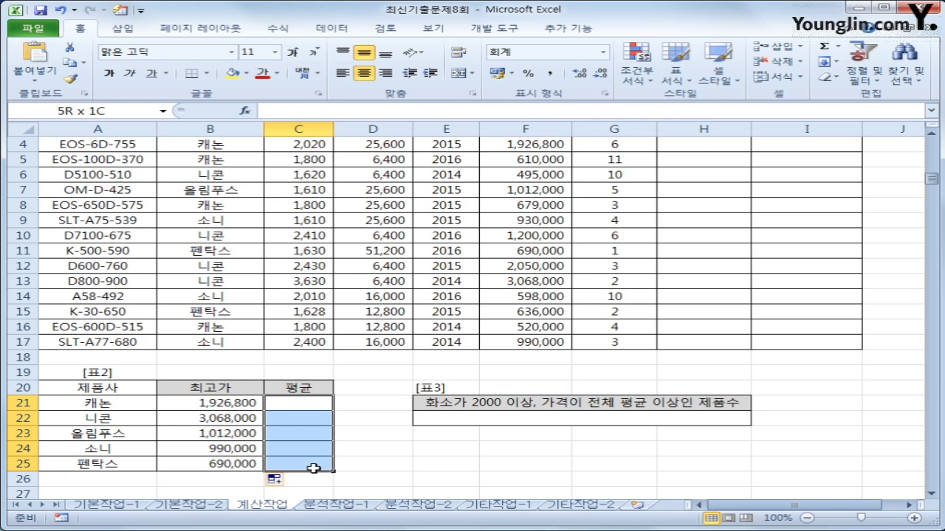
left_click(327, 407)
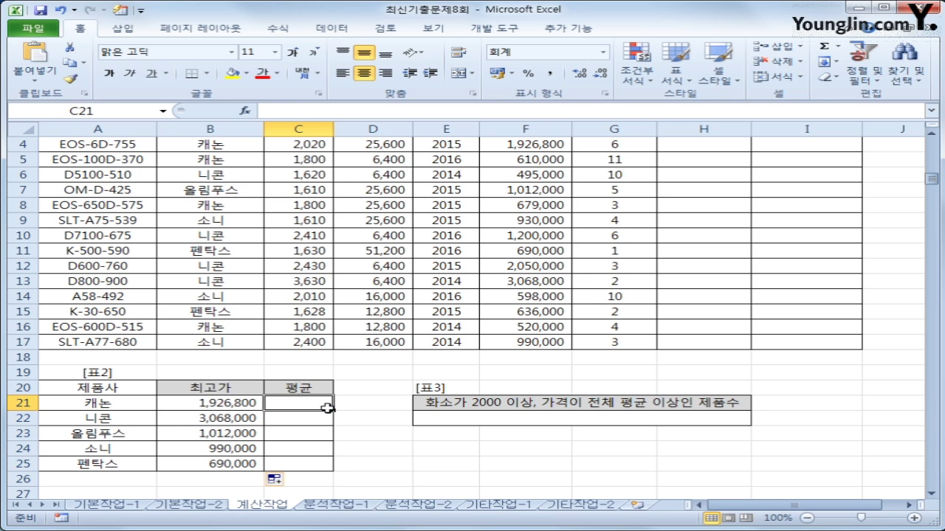
type("=av")
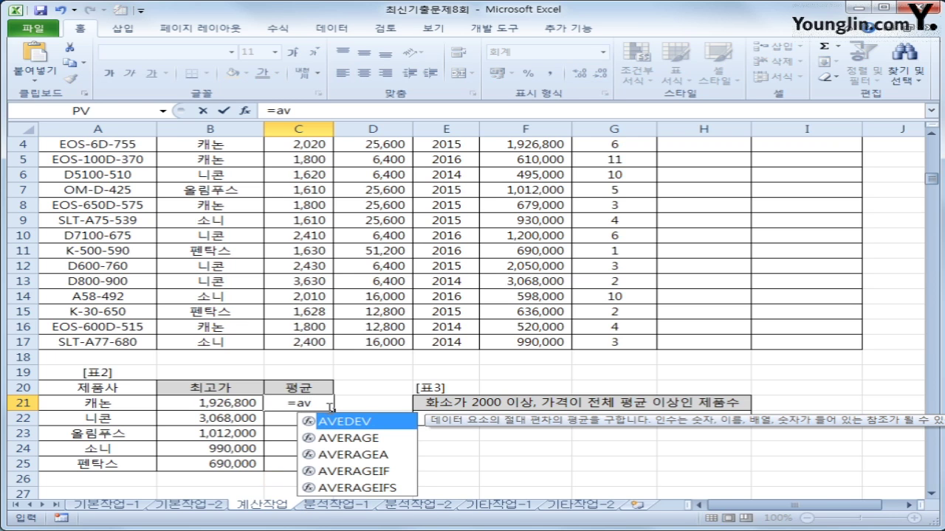
key("Down")
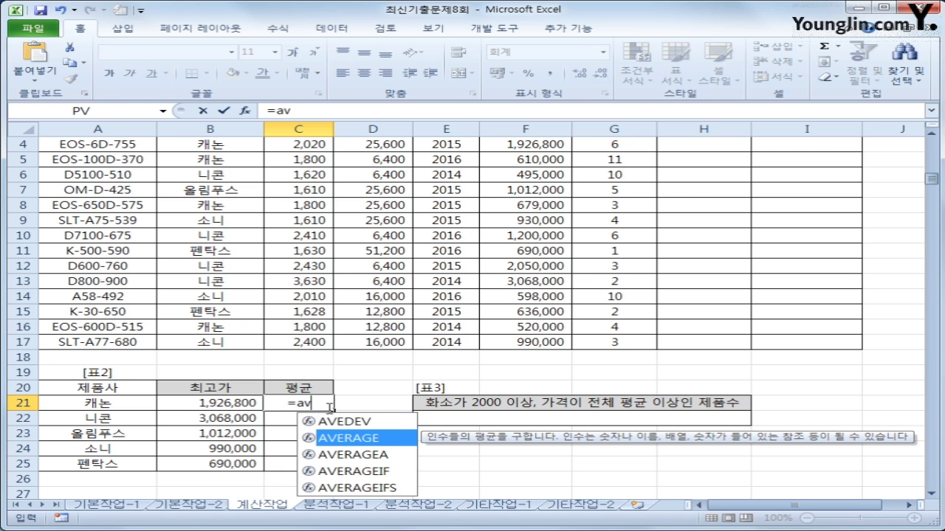
key("Tab")
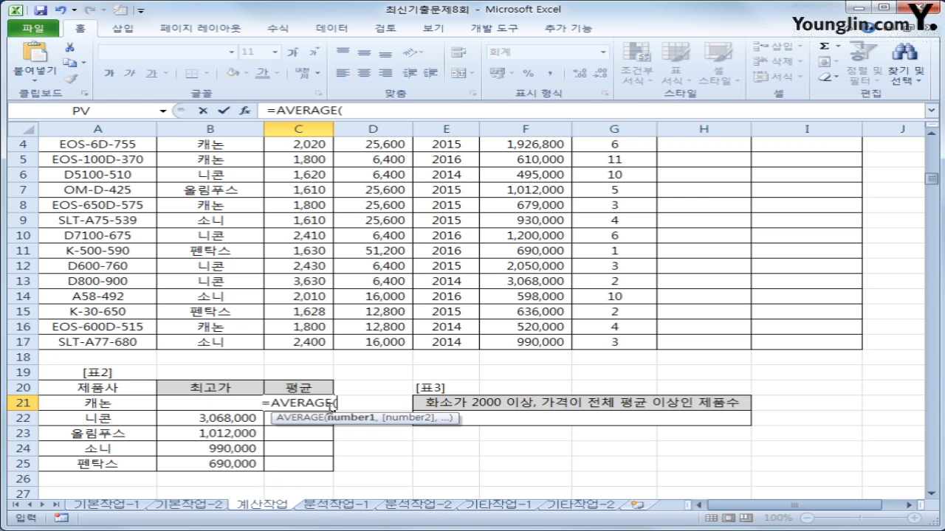
type("if(")
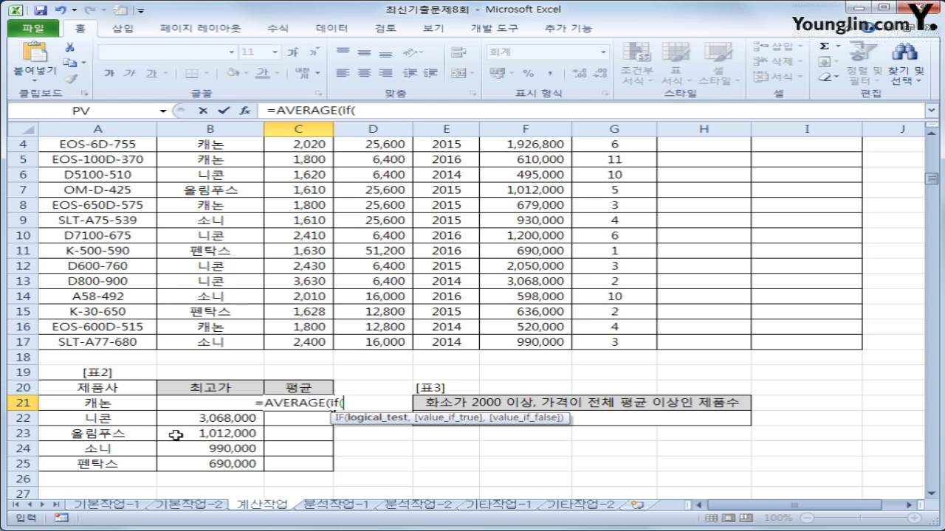
- Add the manufacturer condition ($B$4:$B$17=A21) to the C21 formula, followed by the * operator
type("(")
scroll(176, 433, "up", 1)
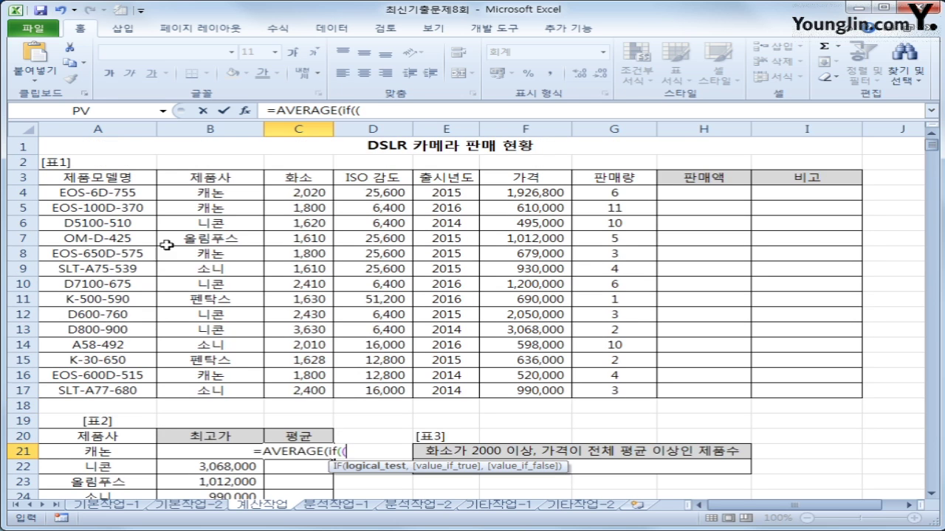
left_click_drag(214, 193, 222, 392)
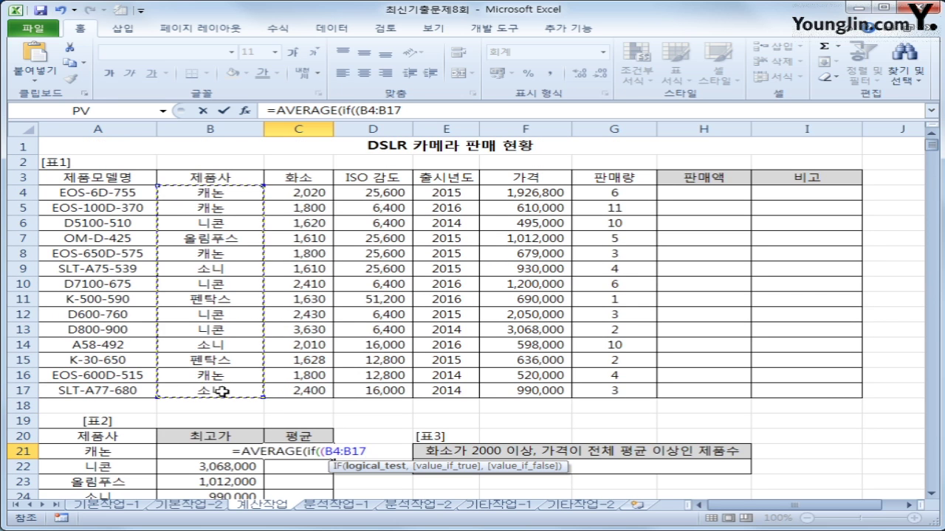
key("F4")
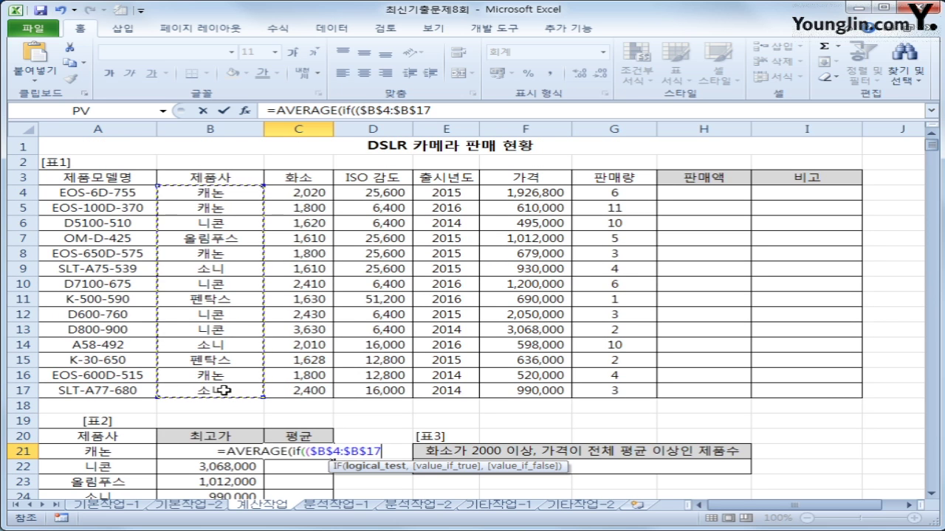
type("=")
left_click(134, 449)
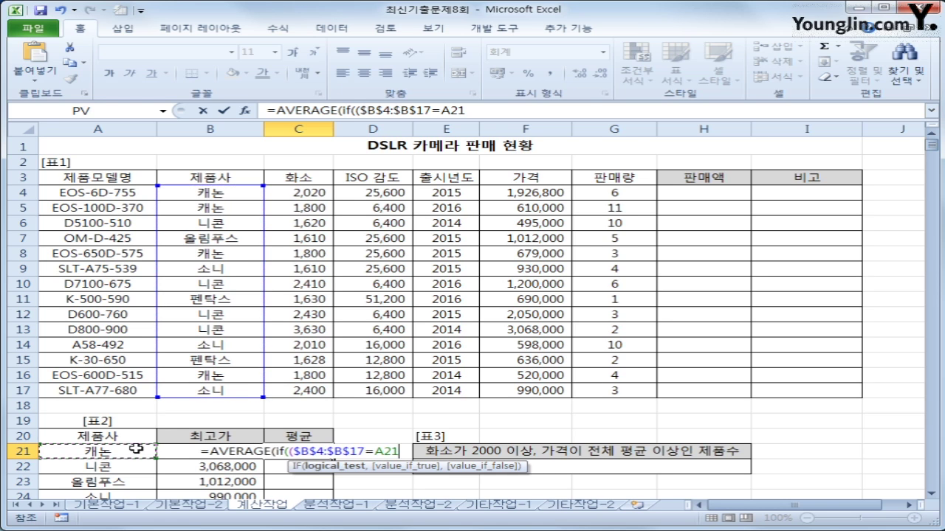
type(")")
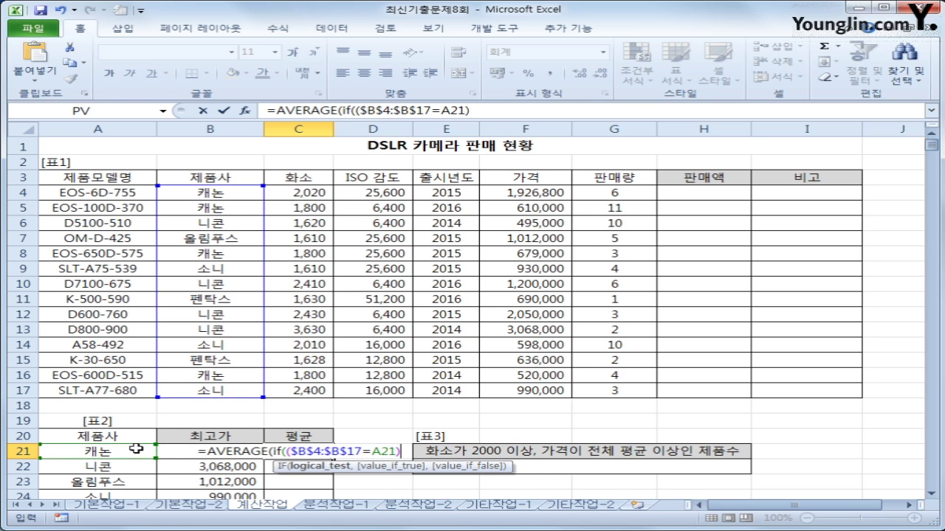
type("*")
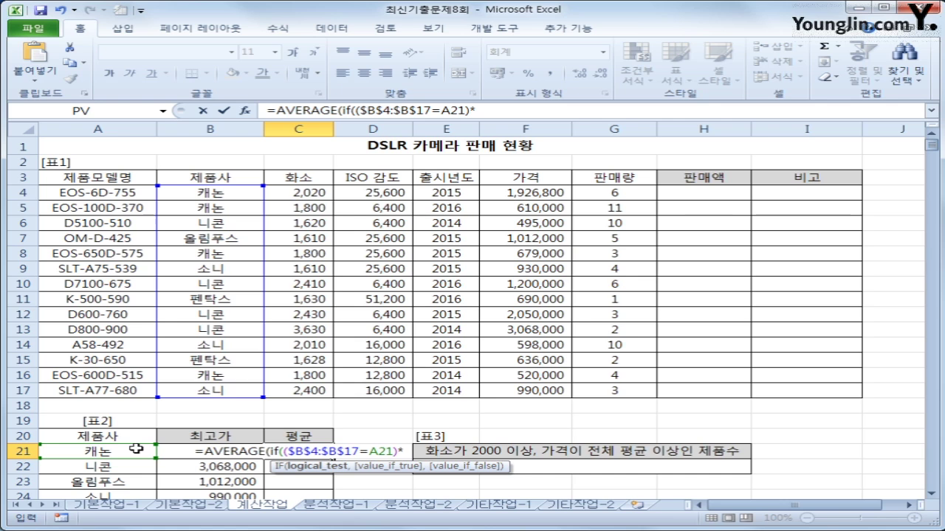
- Add the lower price condition ($F$4:$F$17>500000) to the C21 formula, followed by the * operator
type("(")
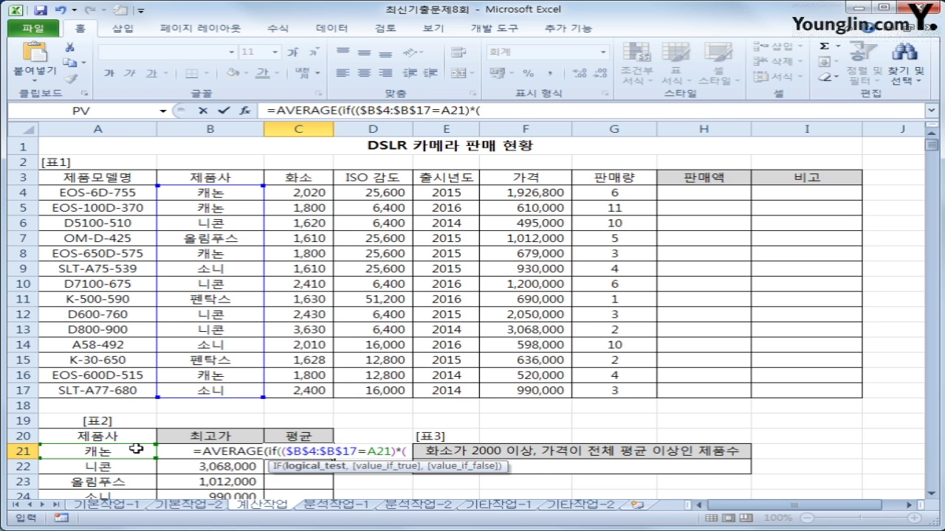
left_click_drag(567, 194, 531, 390)
key("F4")
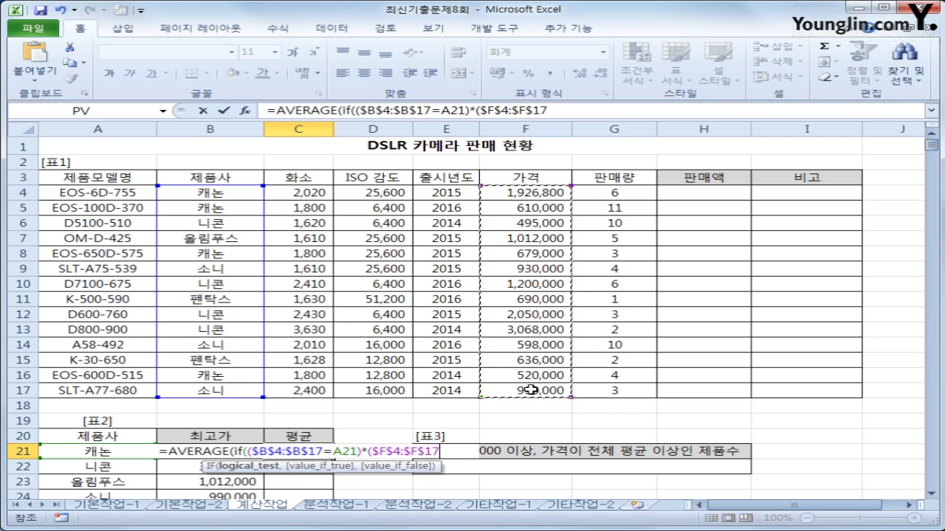
type(">=")
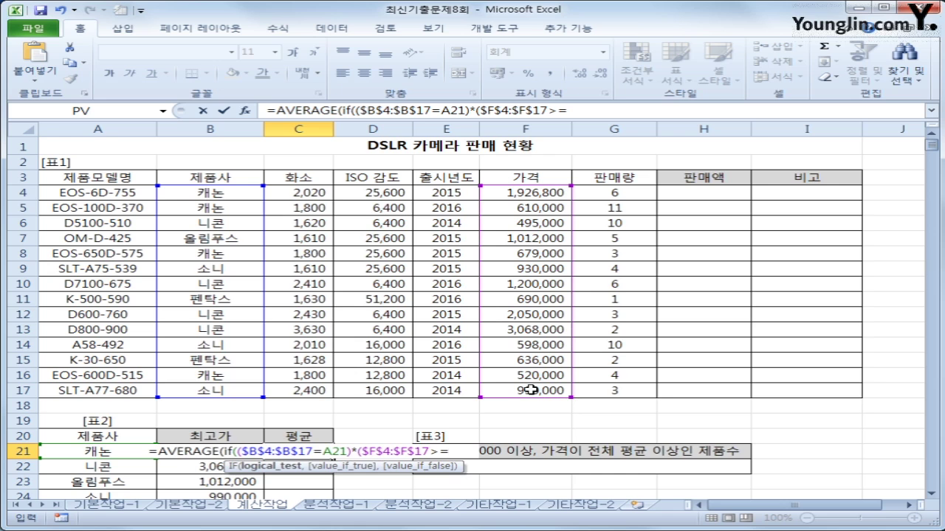
type("500")
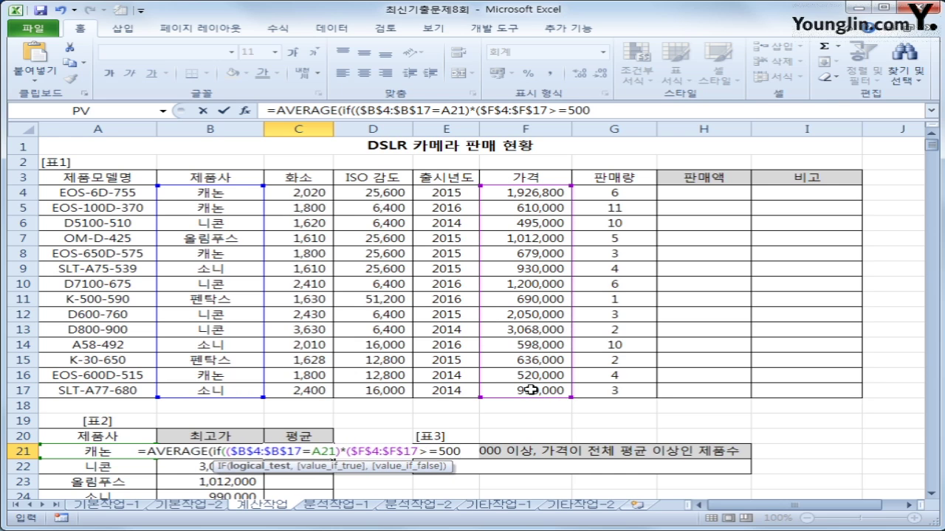
key("BackSpace")
key("BackSpace")
key("BackSpace")
key("BackSpace")
type("500")
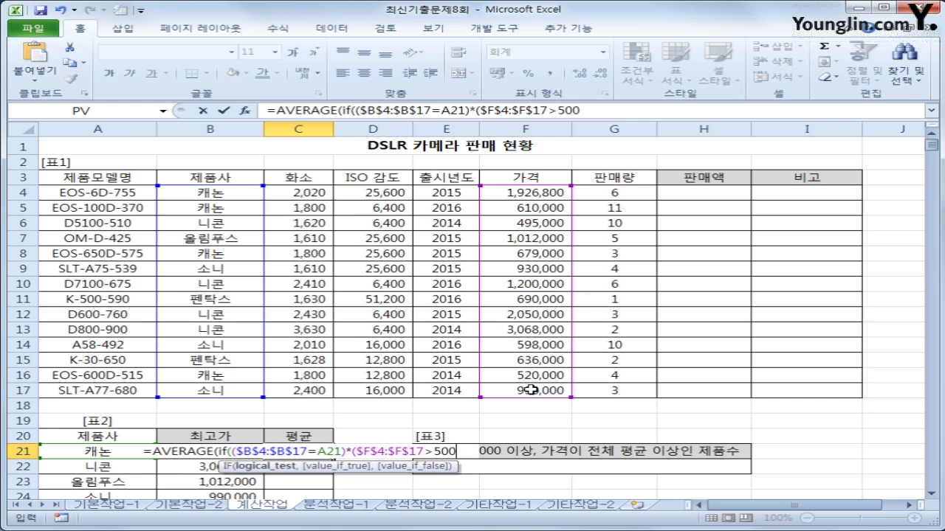
type("000")
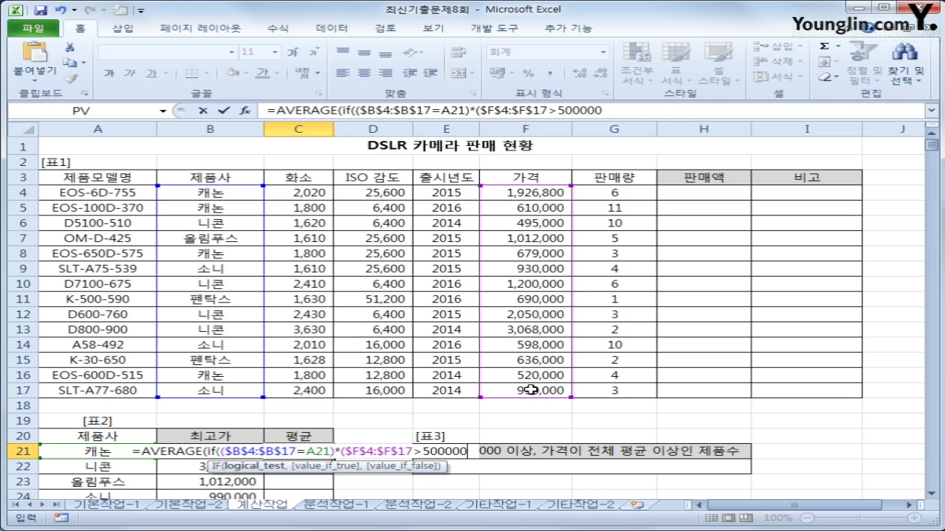
type(")*")
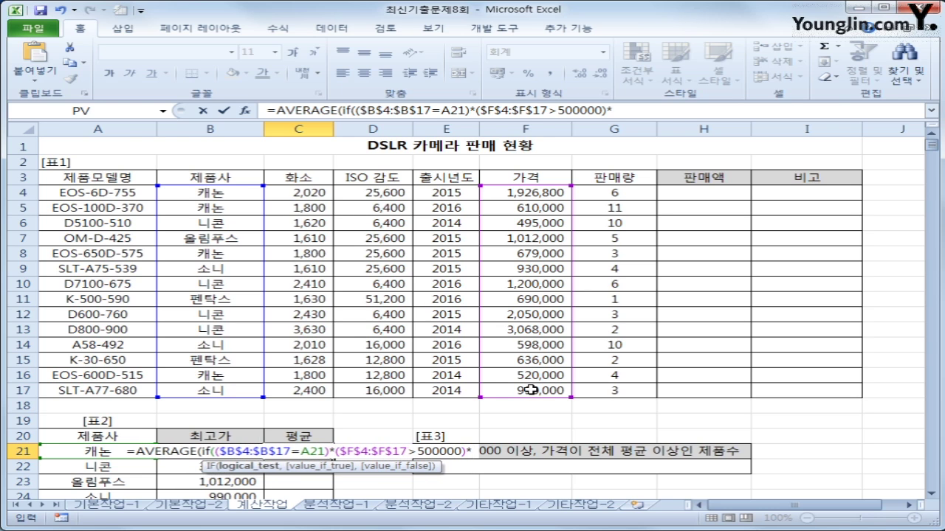
- Add the upper price condition ($F$4:$F$17<=2000000) to the C21 formula
type("(")
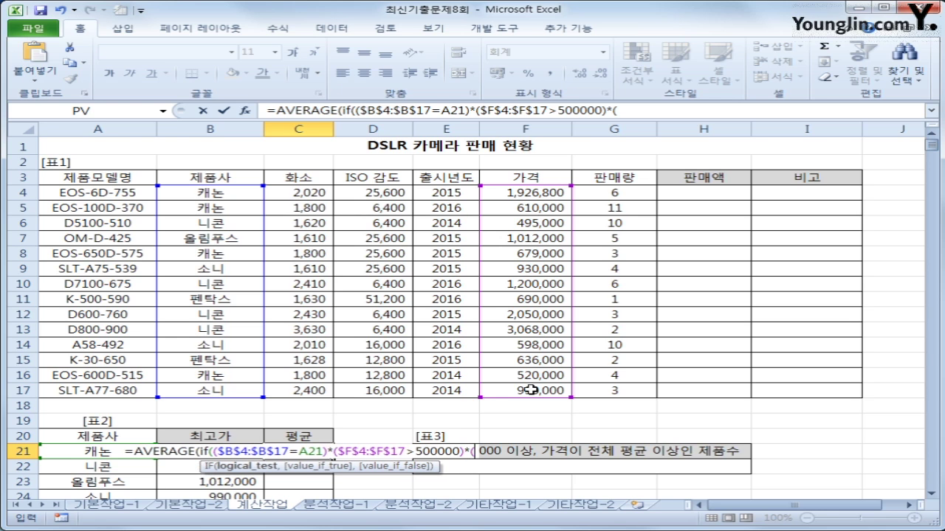
left_click_drag(544, 190, 543, 390)
key("F4")
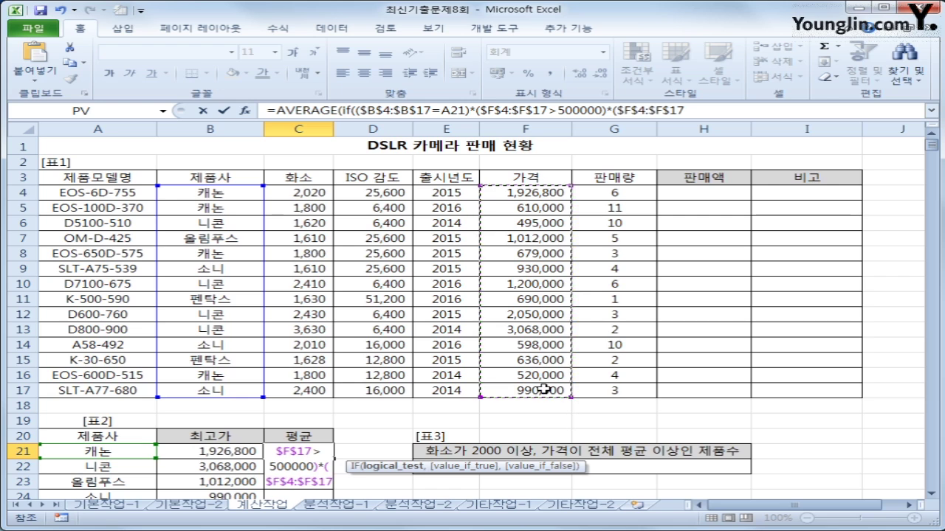
type("<")
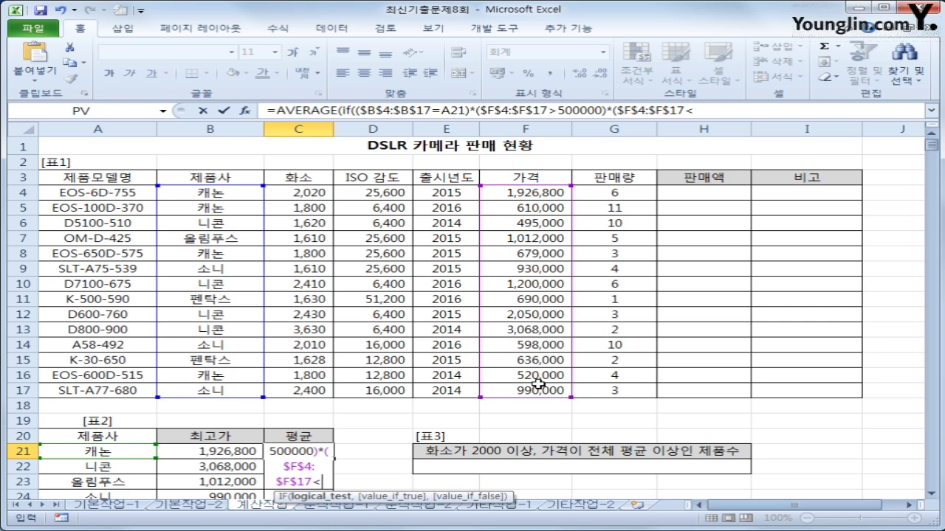
type("=2000")
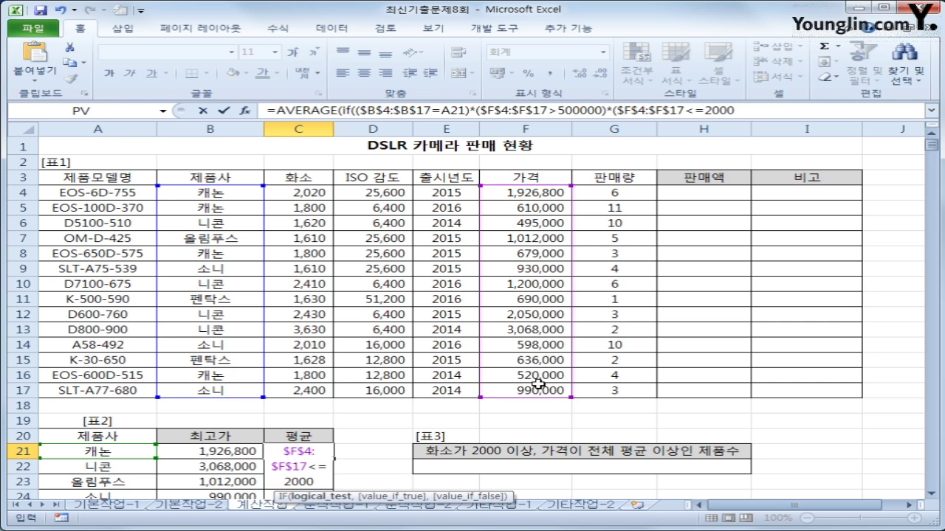
type("000)")
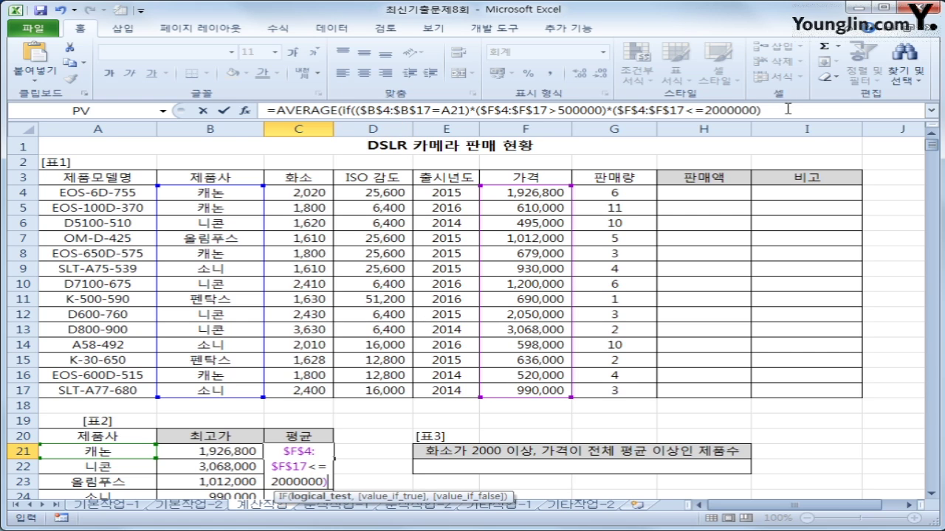
- Finish the C21 formula with ,$F$4:$F$17)) as the range to average and enter it as an array formula
left_click(788, 108)
type(",")
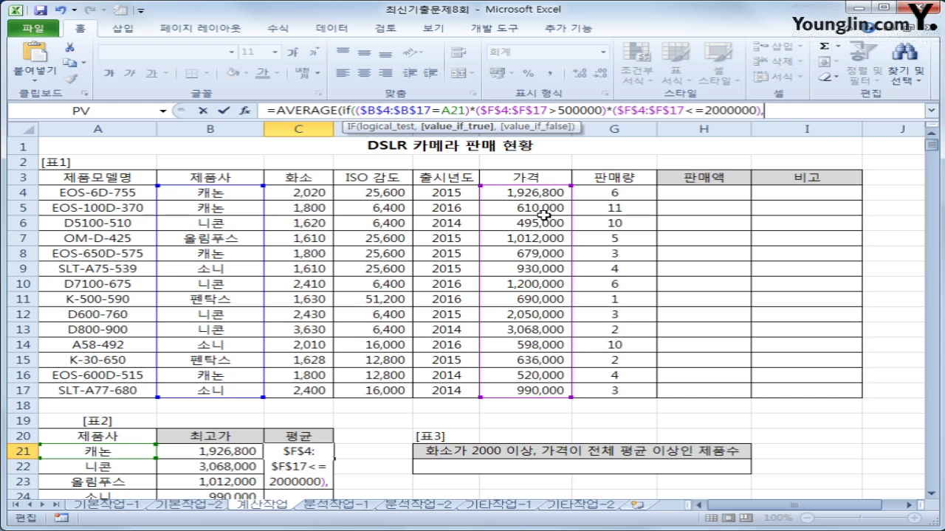
left_click_drag(522, 192, 535, 386)
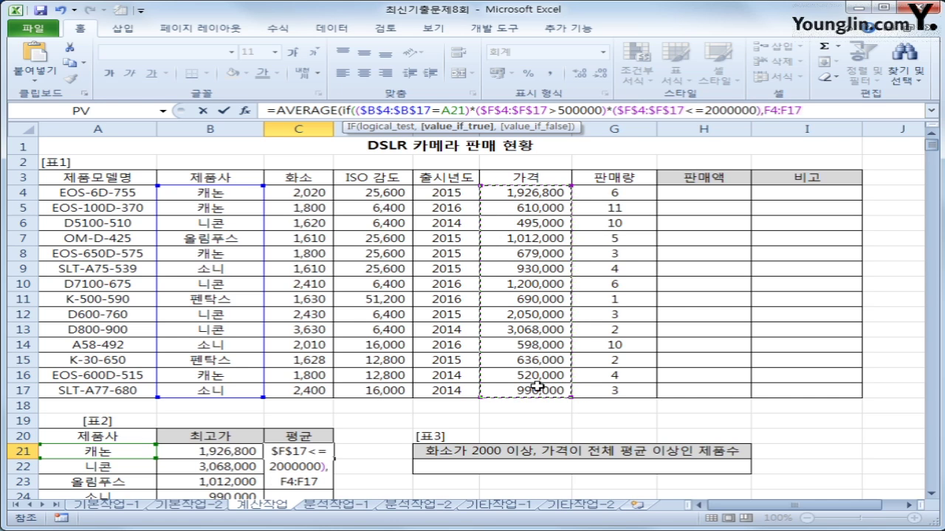
key("F4")
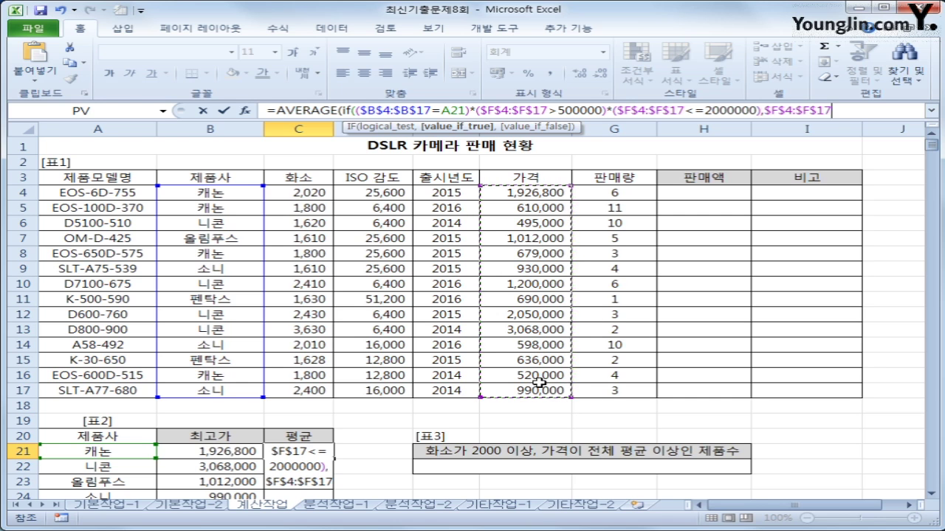
type(")")
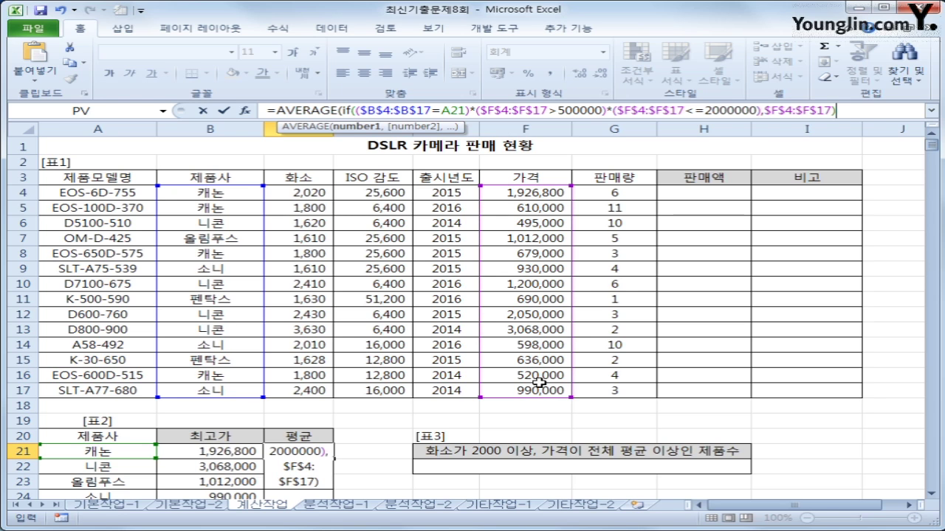
type(")")
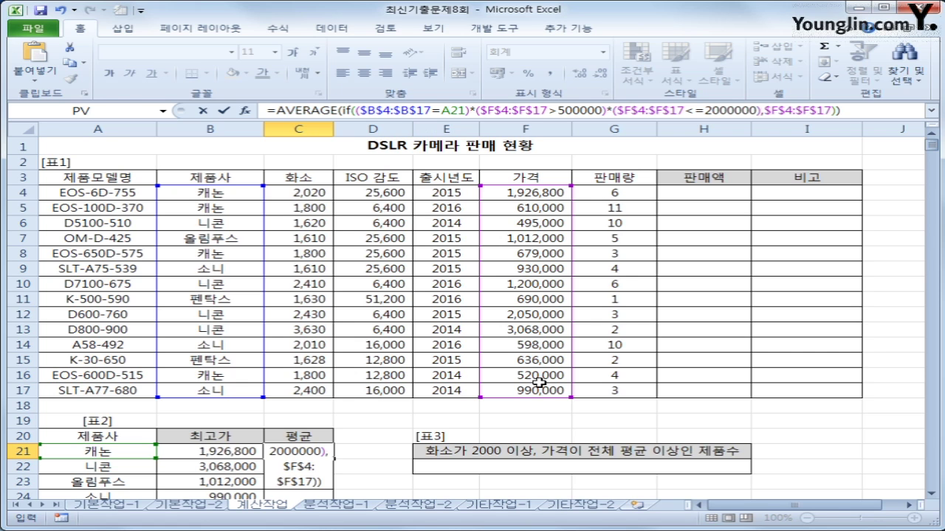
key("ctrl+shift+Return")
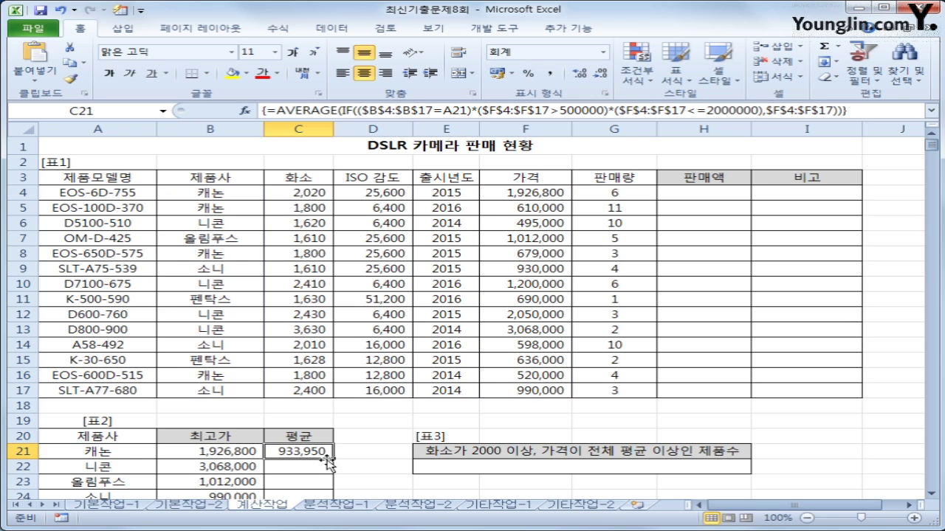
- Fill the C21 average formula down to C25 and AutoFit the width of column C
mouse_move(334, 459)
left_mouse_down()
mouse_move(333, 510)
mouse_move(324, 470)
left_mouse_up()
left_click(324, 416)
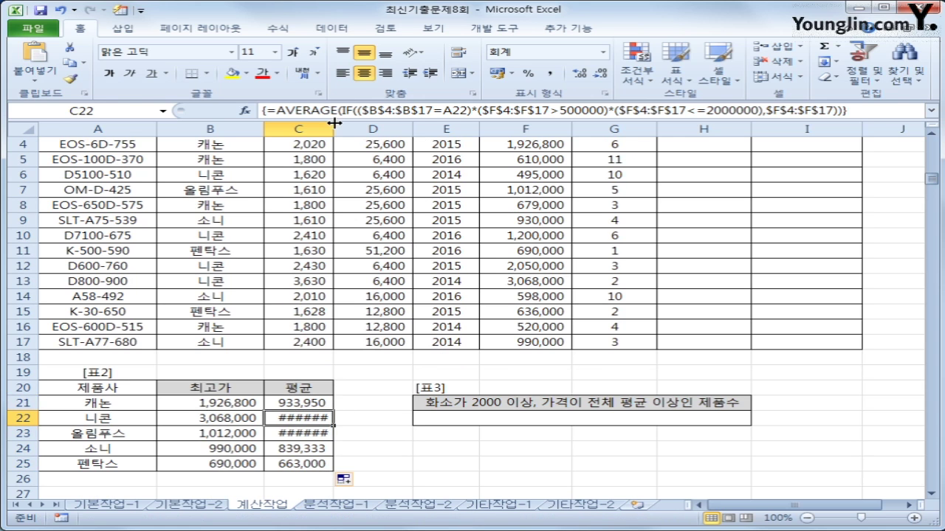
double_click(334, 129)
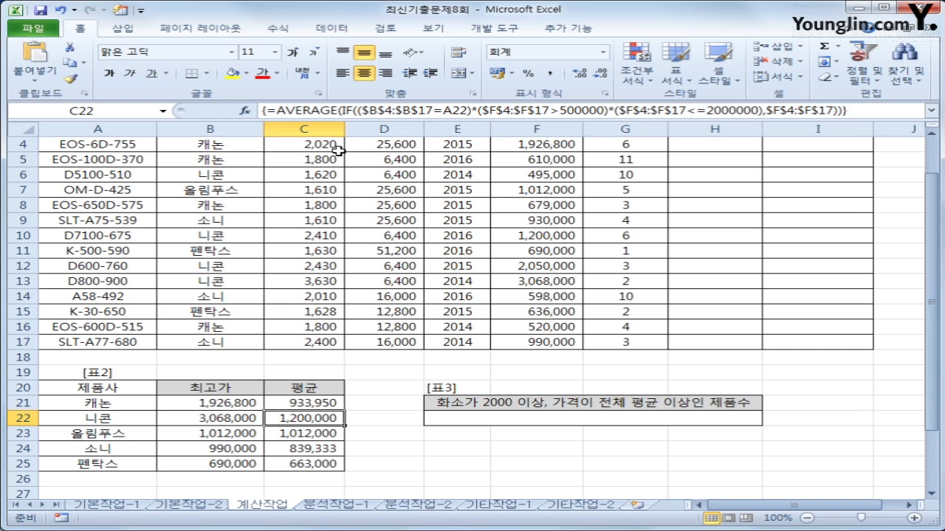
- Select cell H4 under 판매액, then switch to the Visual Basic editor and insert a new module
scroll(515, 155, "up", 1)
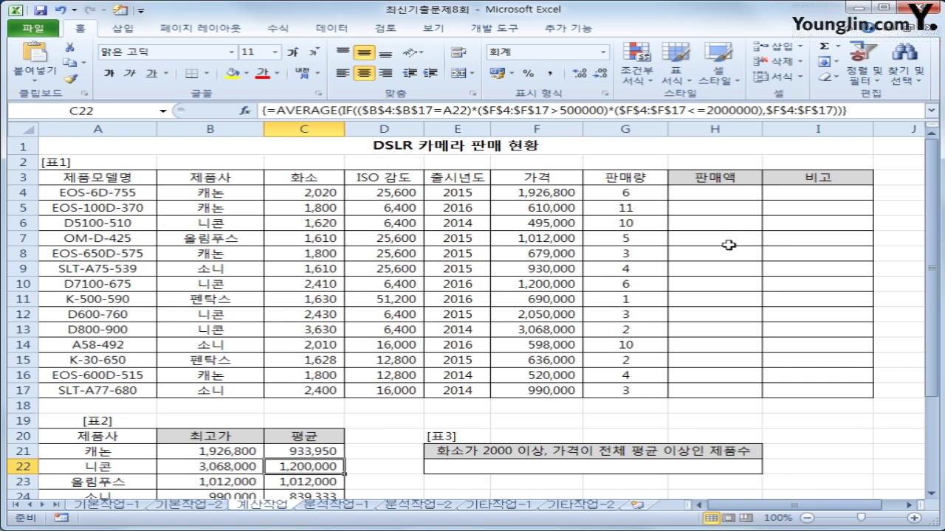
left_click(731, 194)
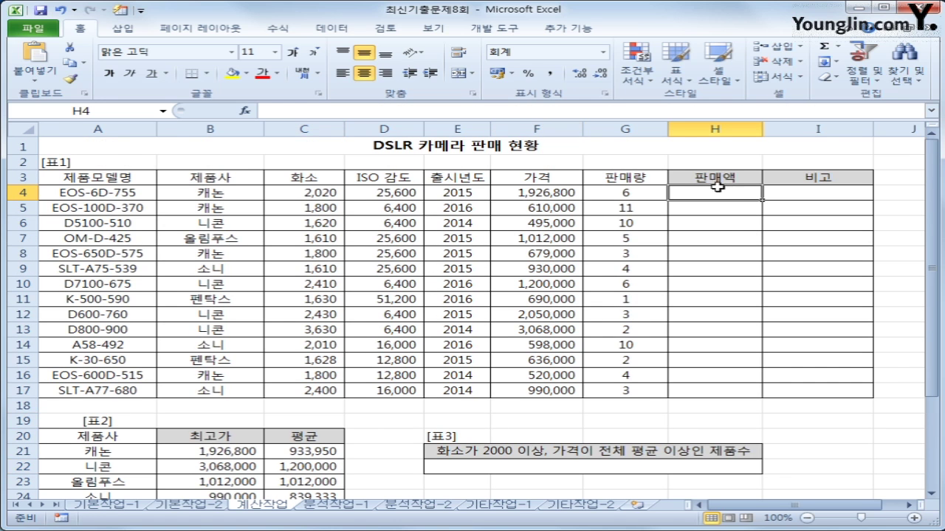
left_click(476, 30)
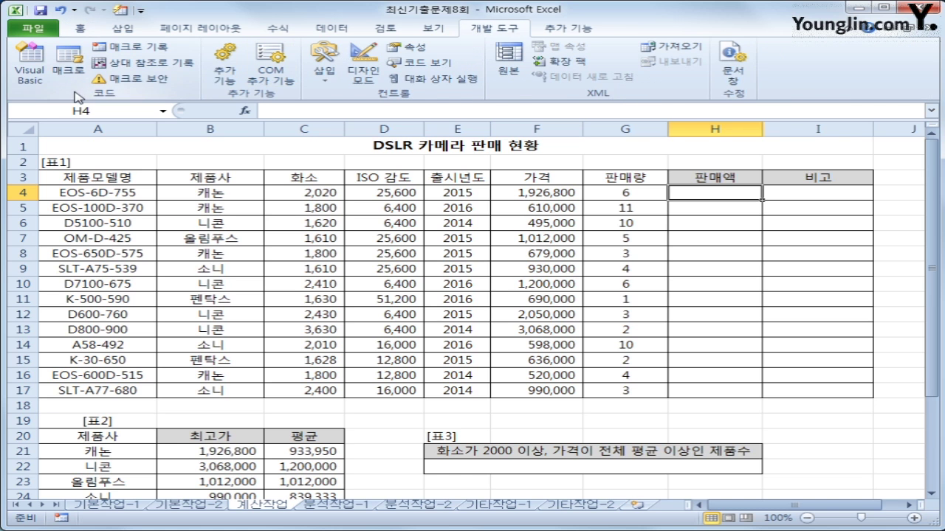
left_click(30, 72)
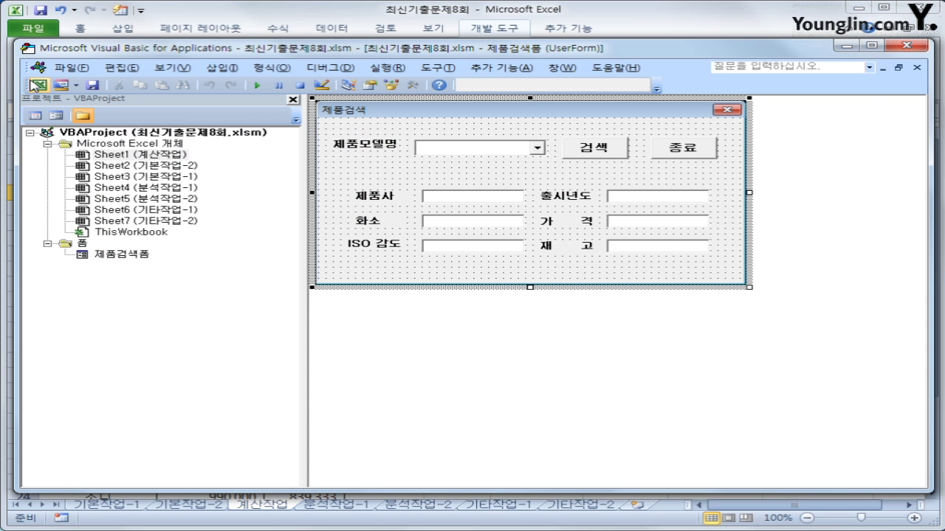
left_click(221, 67)
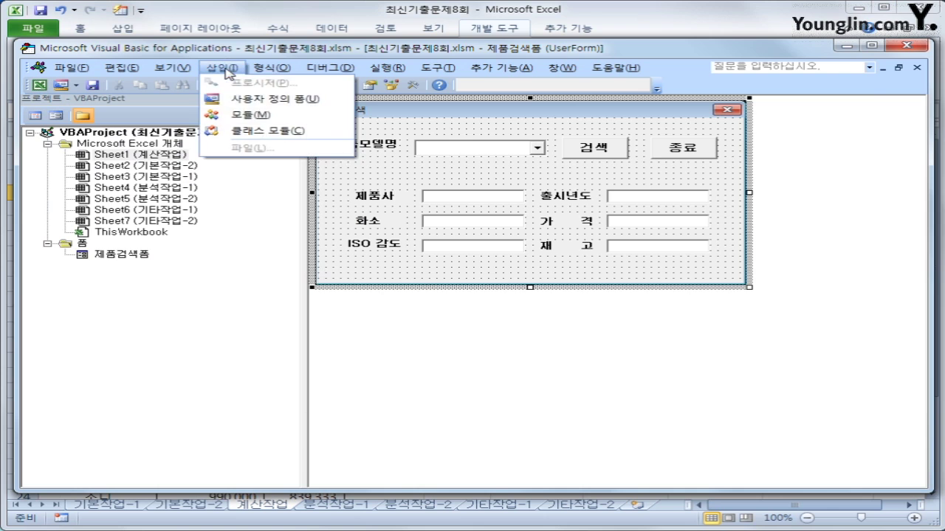
left_click(231, 115)
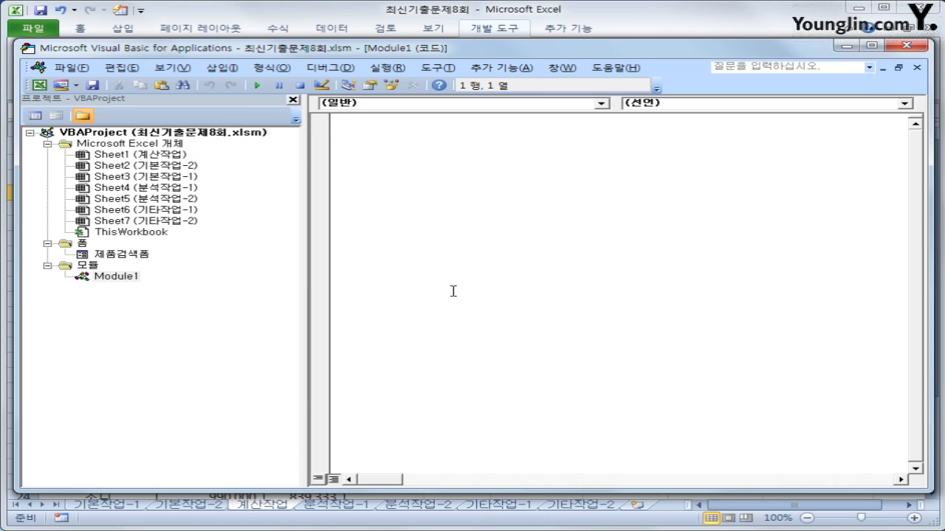
- Declare the public function fn판매액 with the arguments 판매량 and 가격 in the new module
type("녀ㅠ")
key("BackSpace")
key("BackSpace")
type("public function ")
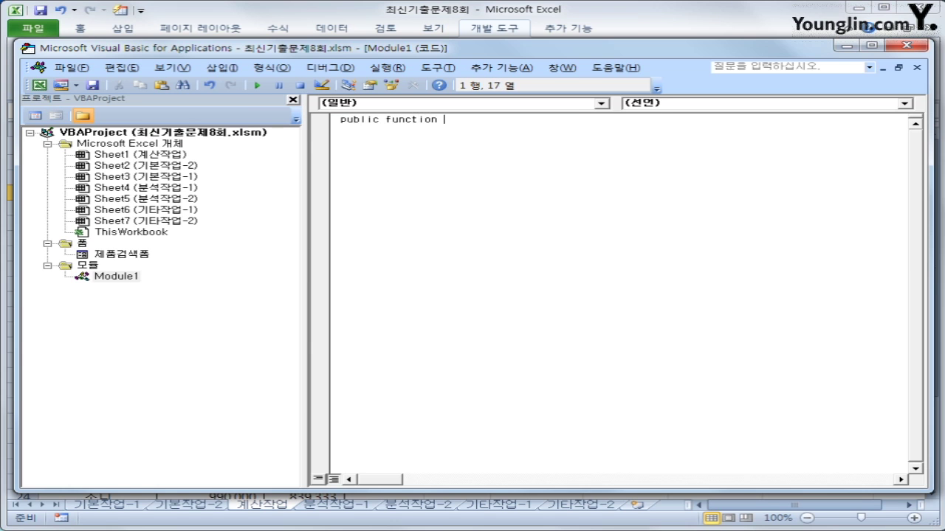
type("fn판맹")
type("액(")
type("판매량, 가격)")
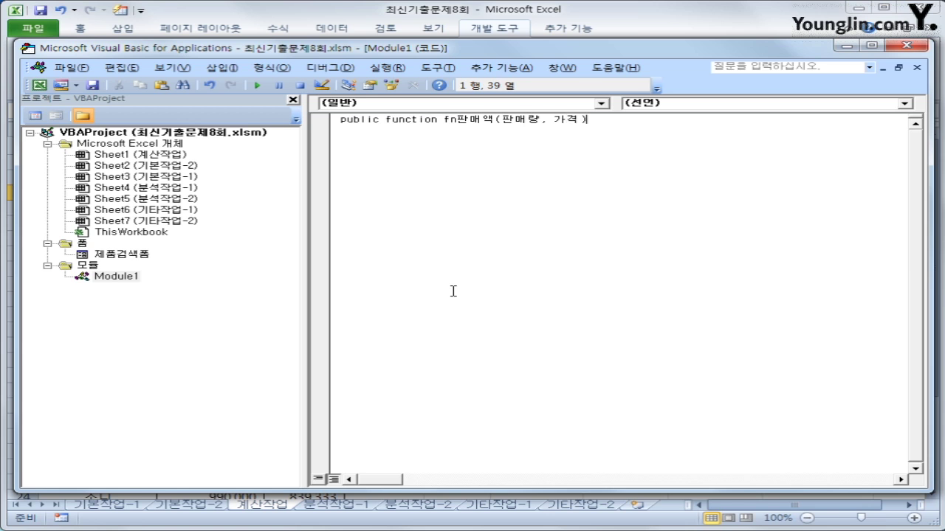
key("Return")
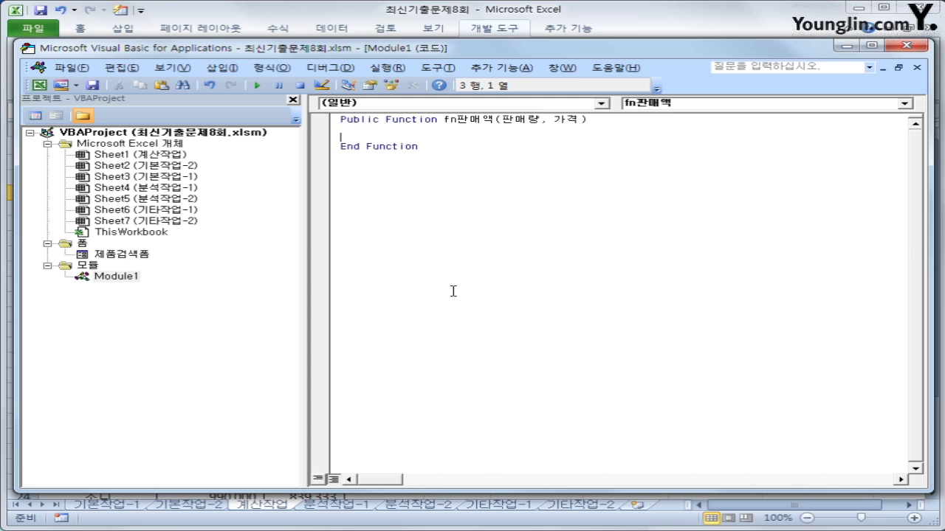
- Start an indented If in the function body and put the expression 판매량 * 가격 on its own line below it
key("Tab")
type("if ")
type("파")
type("매량 * ")
type("가격")
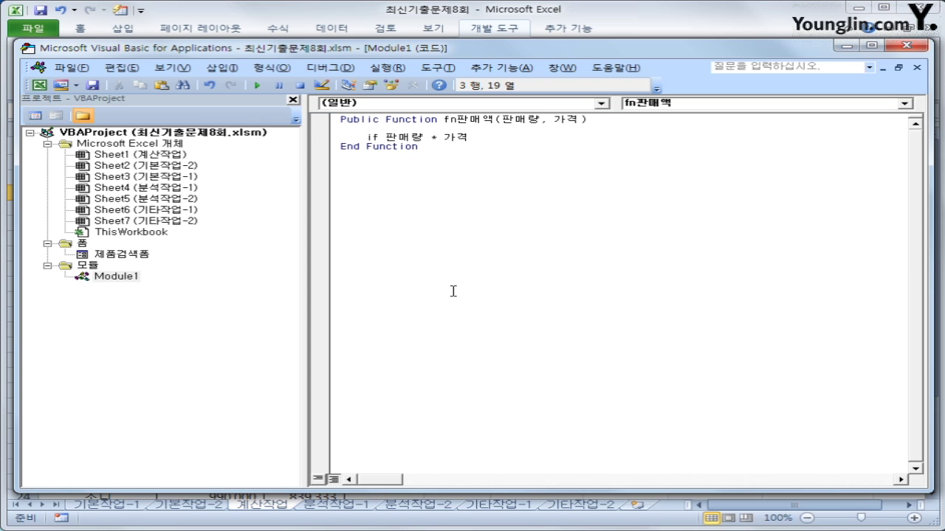
key("Home")
key("Right")
key("Right")
key("Return")
key("Return")
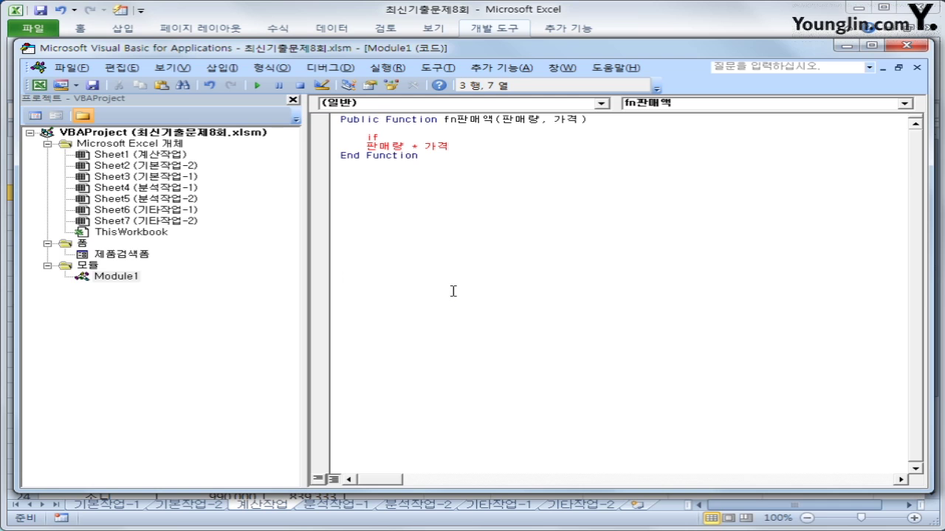
- Complete the condition as If 판매량 >= 5 Then and indent the expression line beneath it
type("판매량 >=5 ")
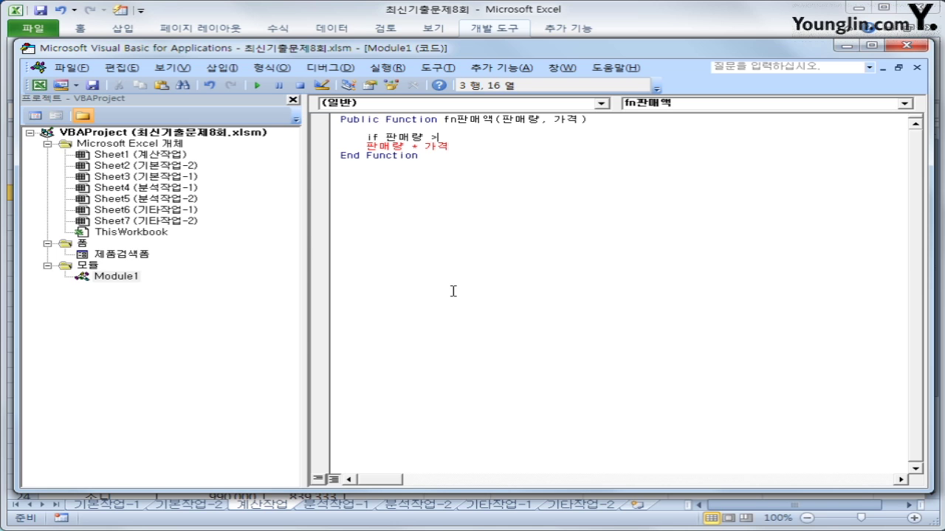
type("솓")
key("BackSpace")
key("BackSpace")
key("BackSpace")
key("Hangul")
type("then")
key("Down")
key("Home")
key("Tab")
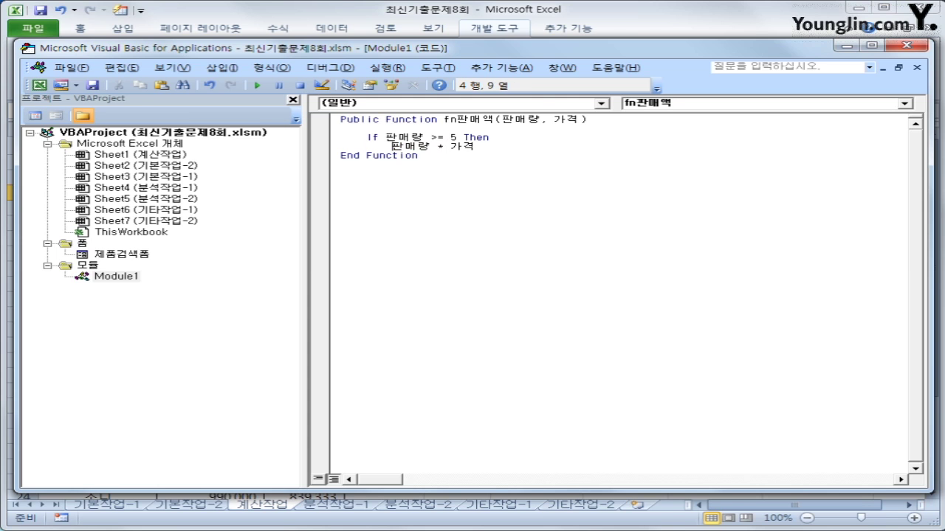
- Complete the line under the condition as fn판매액 = 판매량 * 가격 * 0.95
type("fn")
key("Hangul")
type("ㅍ")
key("BackSpace")
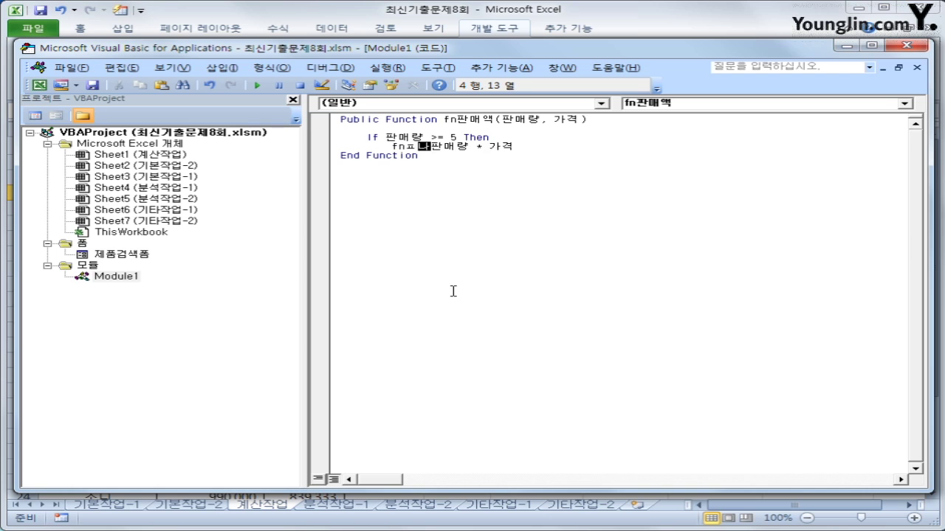
type("판매액 =")
key("End")
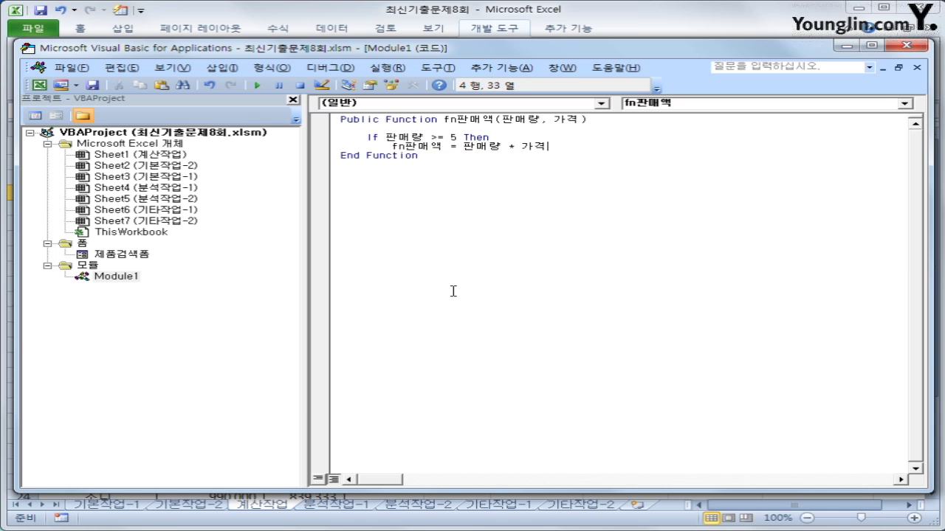
type("*0.")
type("95")
- Add an Else line below the 0.95 assignment, aligned with the If
key("Down")
key("Up")
key("End")
key("Return")
key("BackSpace")
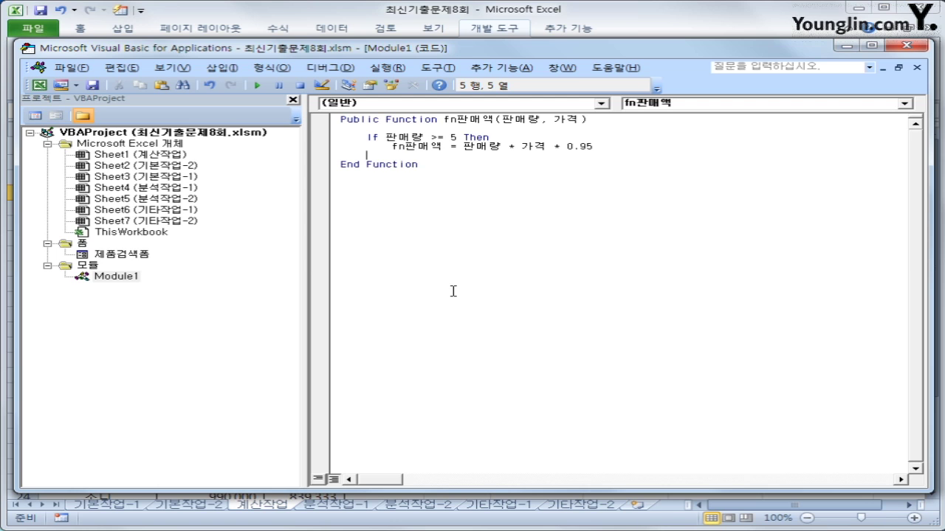
type("else")
- Copy the fn판매액 assignment line and paste it indented on a new line under Else
key("Up")
key("shift+End")
key("ctrl+c")
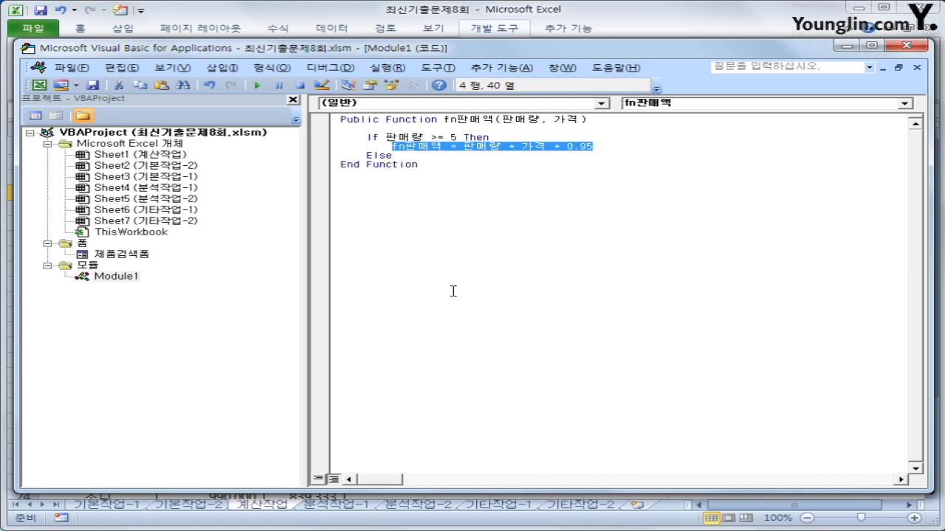
key("Down")
key("Down")
key("Up")
key("Return")
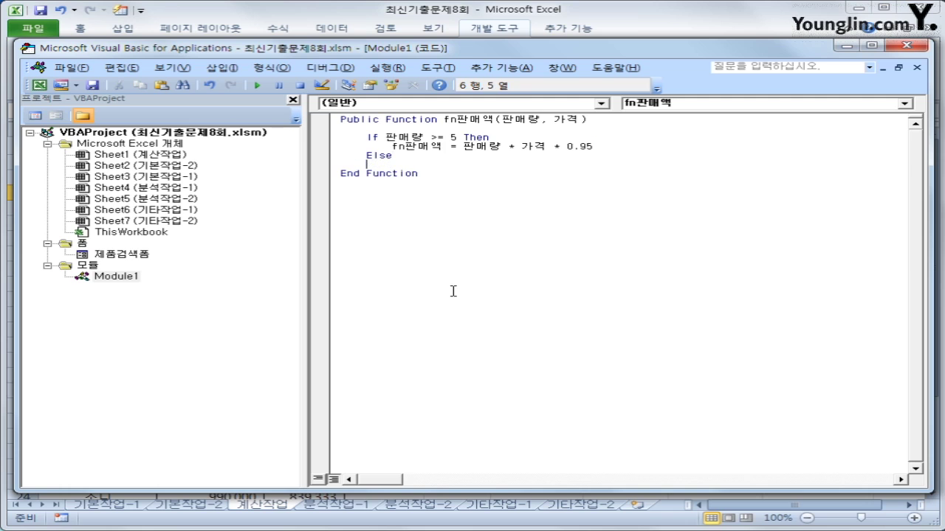
key("Tab")
key("ctrl+v")
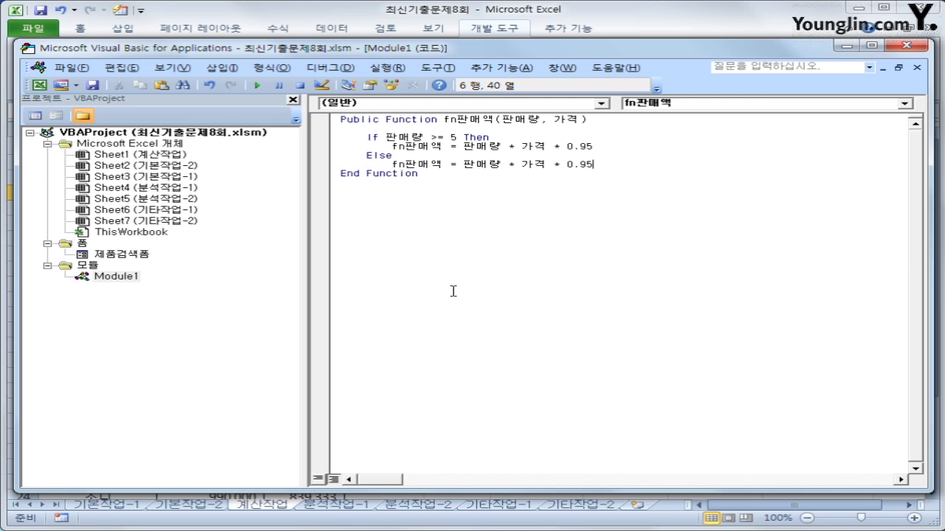
- Change the factor in the Else assignment to 0.97 and close the condition block with End If
key("Left")
key("Left")
key("Right")
type("7")
key("Return")
key("BackSpace")
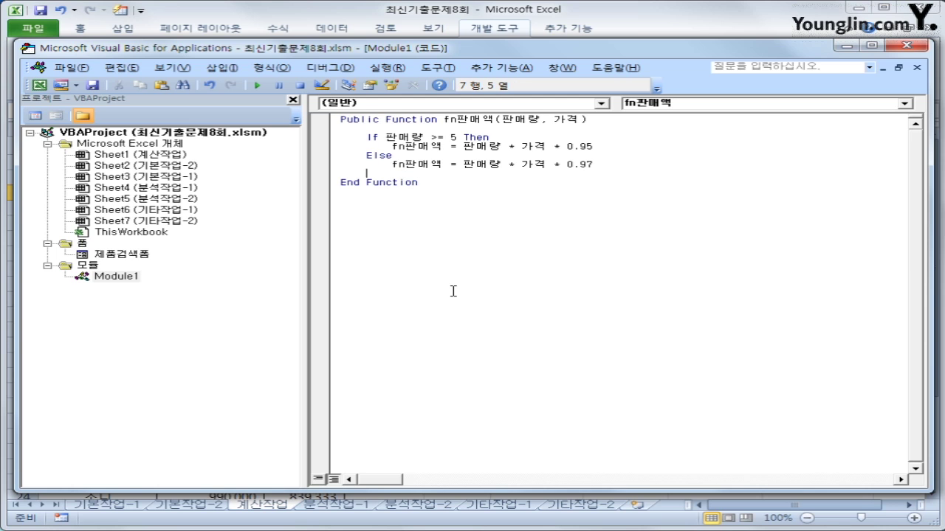
type("end if")
key("Return")
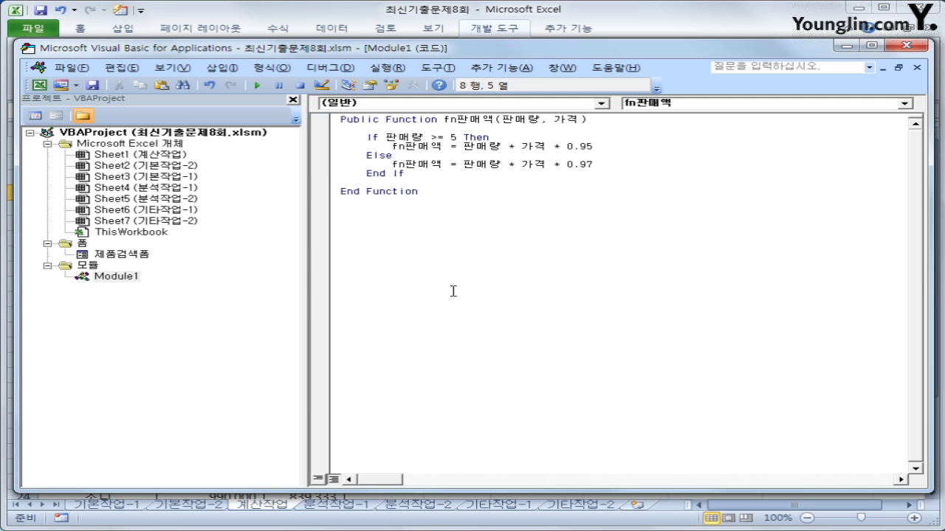
- Close the Visual Basic editor and return to the Excel worksheet
key("Up")
key("Up")
key("Up")
key("Up")
key("Up")
left_click(63, 67)
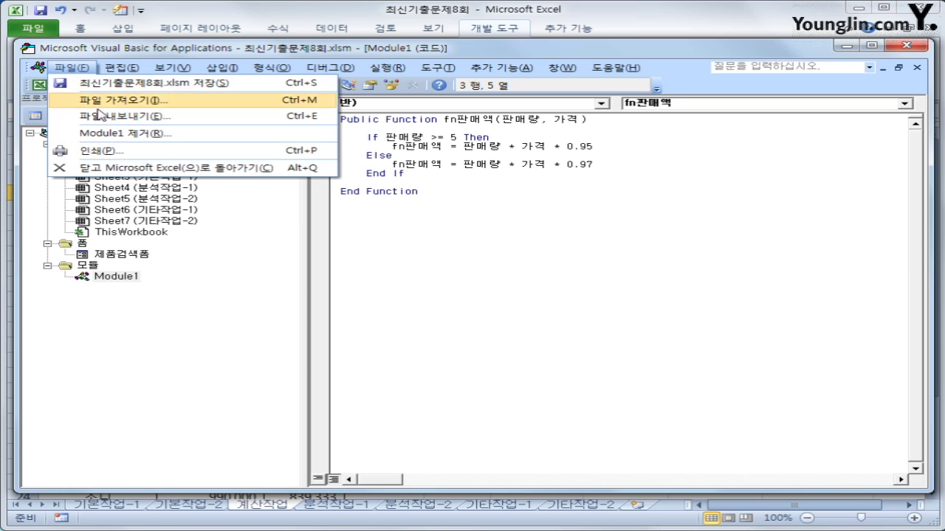
left_click(120, 169)
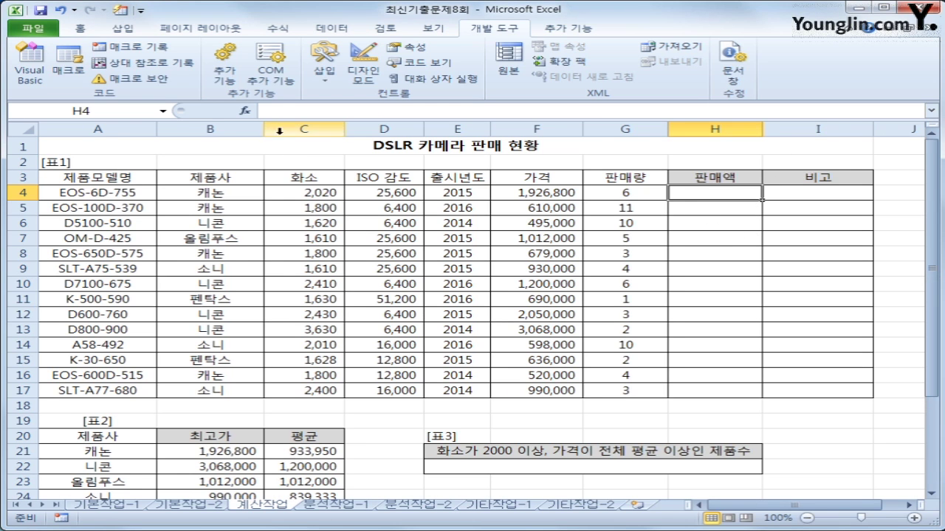
- Insert the user-defined function fn판매액 in H4 with G4 as 판매량 and F4 as 가격, and fill it down to H17
left_click(244, 110)
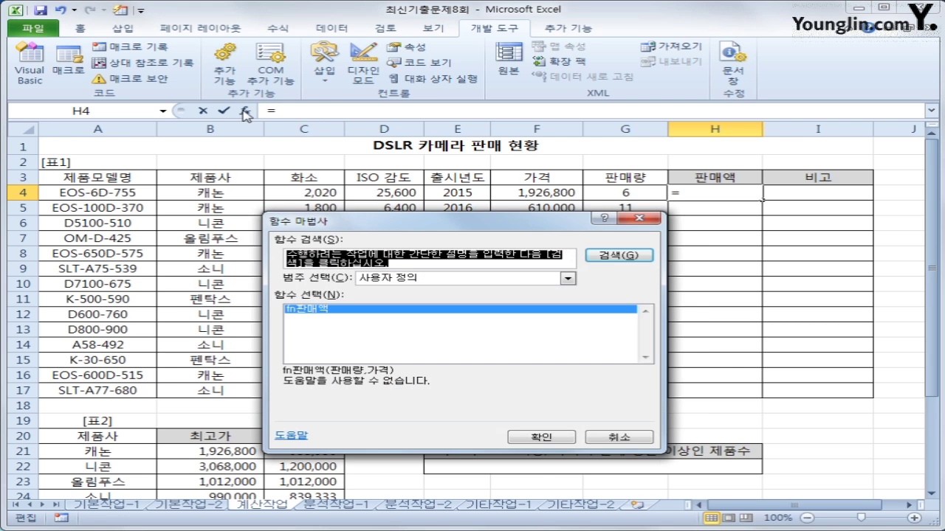
left_click(542, 440)
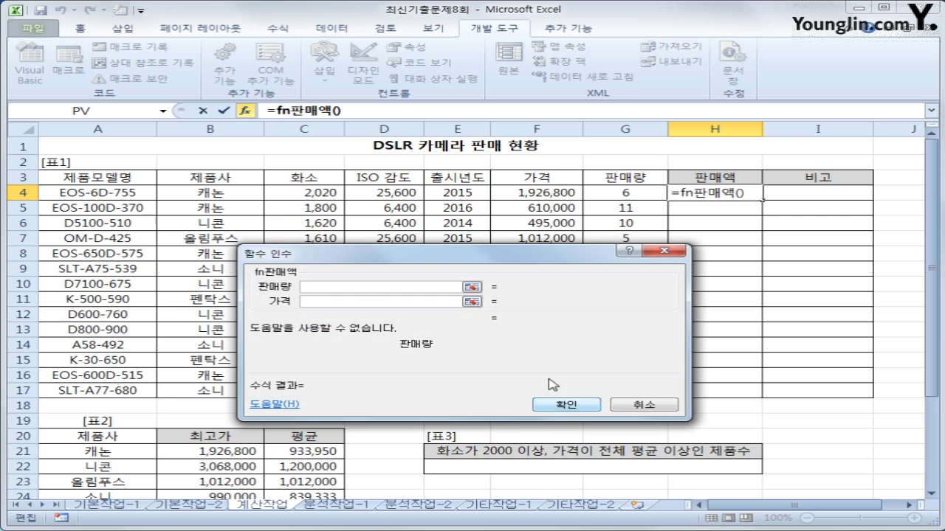
left_click(610, 192)
left_click(360, 301)
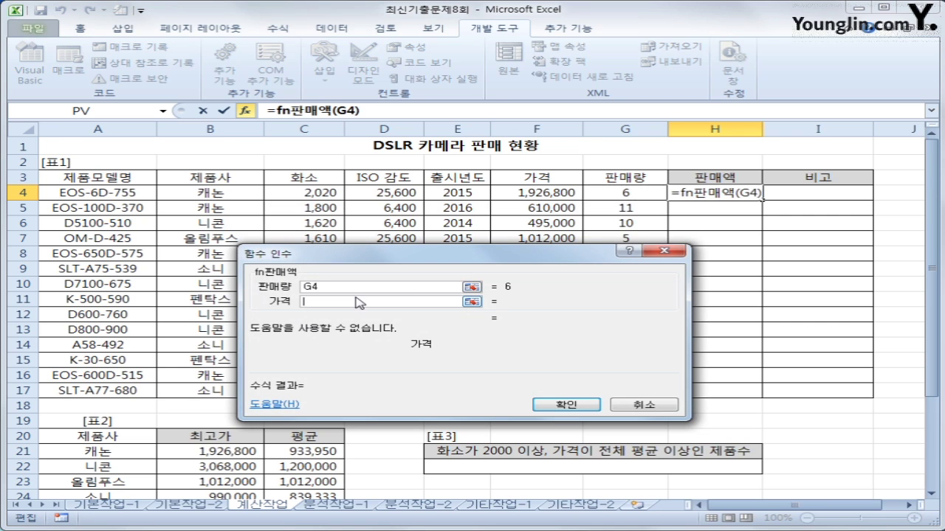
left_click(513, 195)
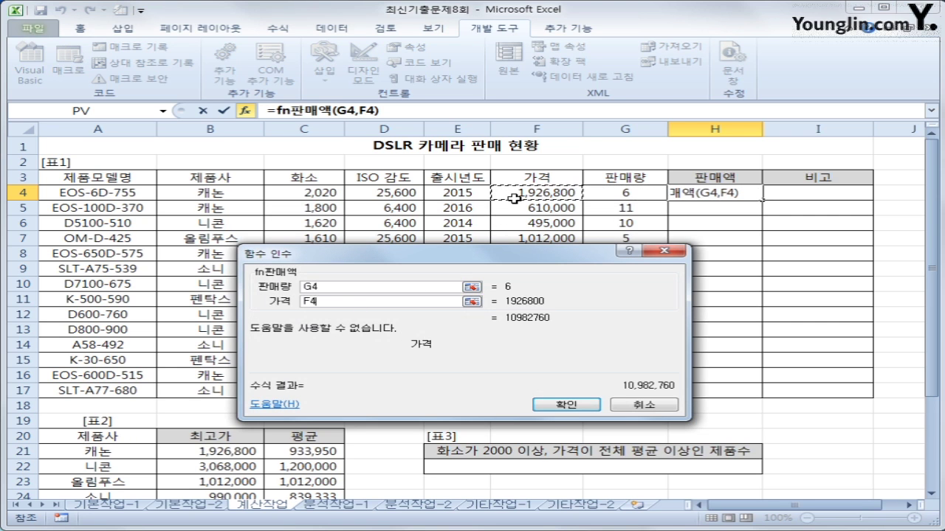
left_click(555, 405)
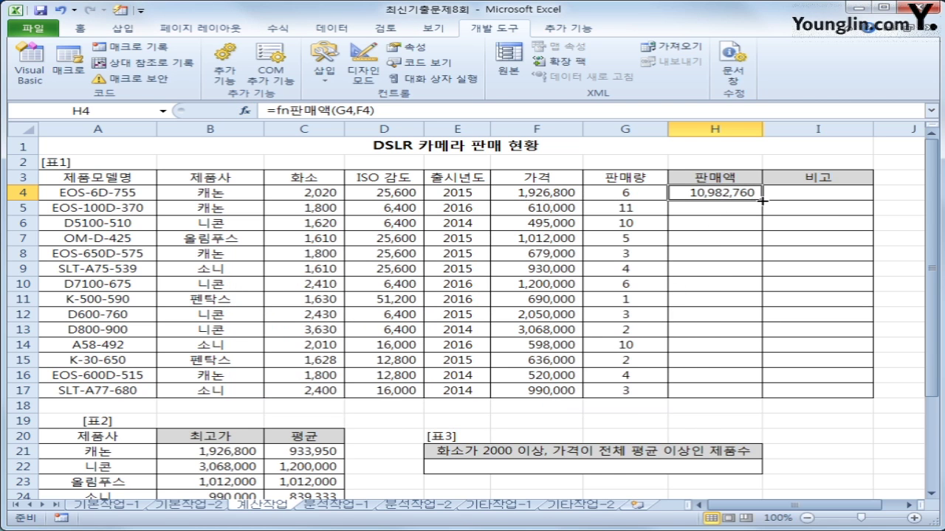
double_click(754, 201)
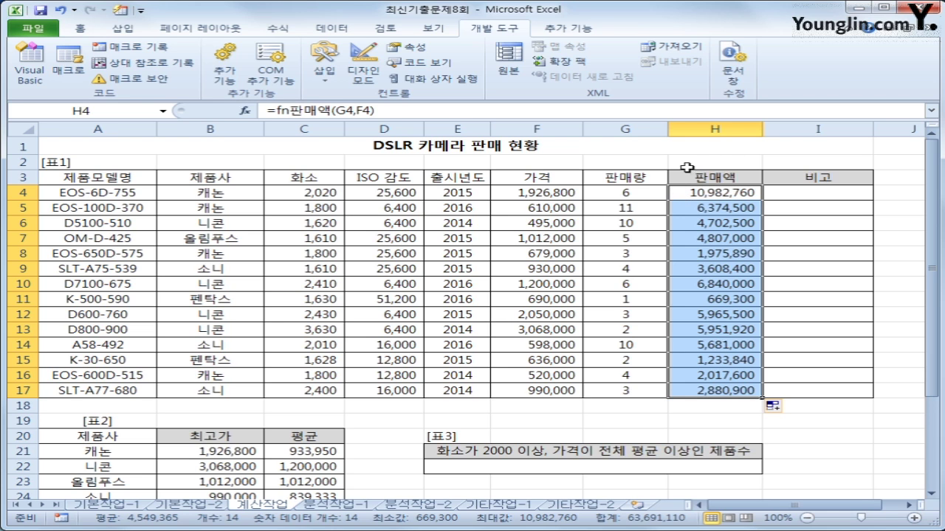
- Begin a formula in cell I4 under 비고 with =CHOOSE(
left_click(785, 191)
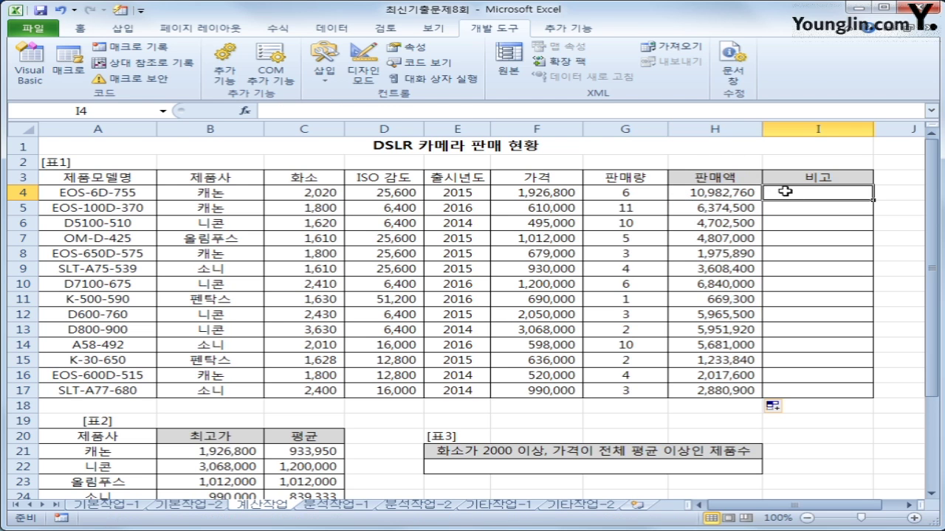
type("=")
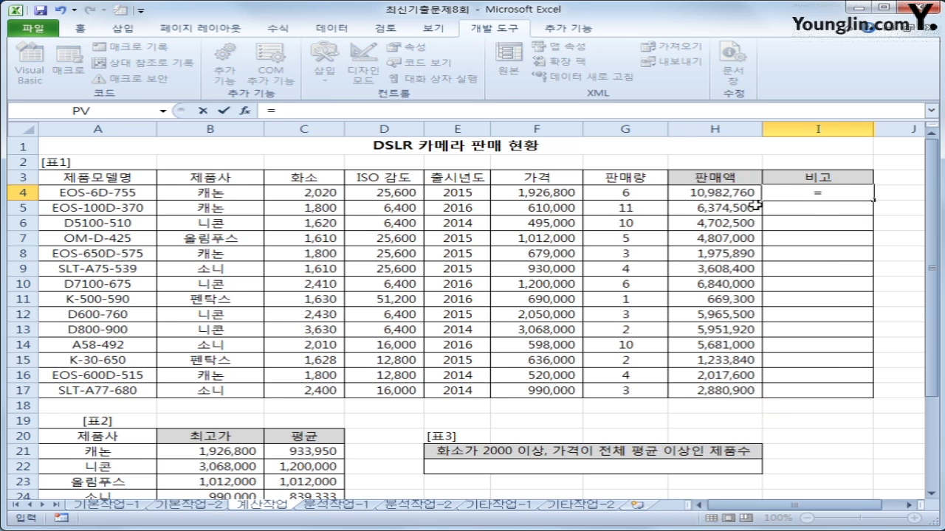
type("cho")
key("Tab")
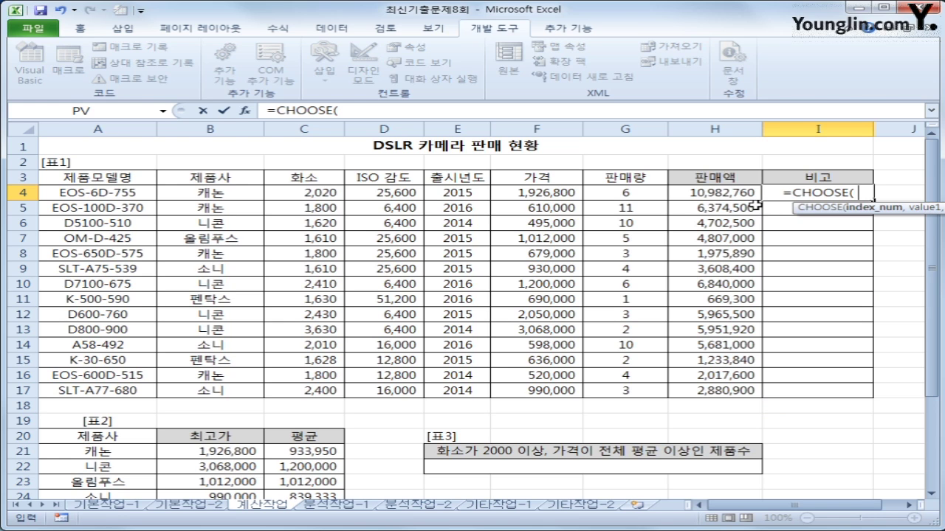
type(", \"")
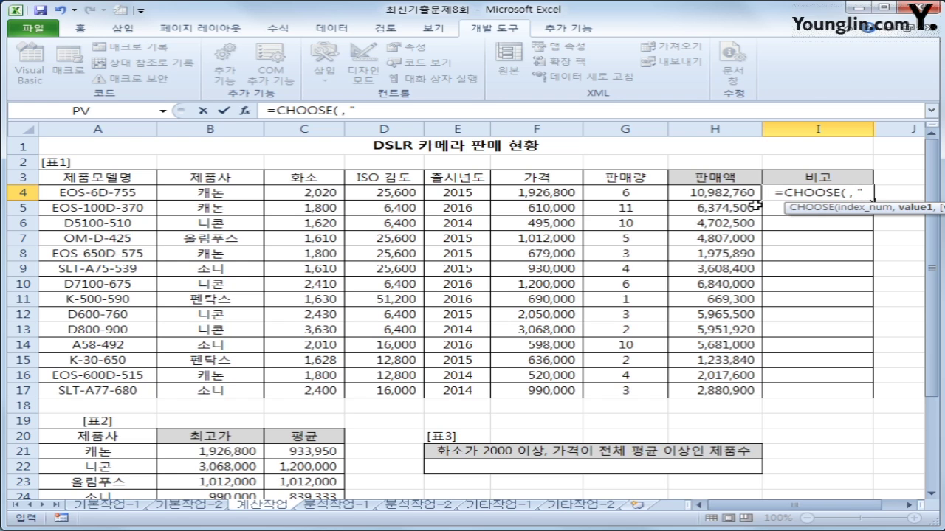
key("BackSpace")
key("BackSpace")
key("BackSpace")
key("BackSpace")
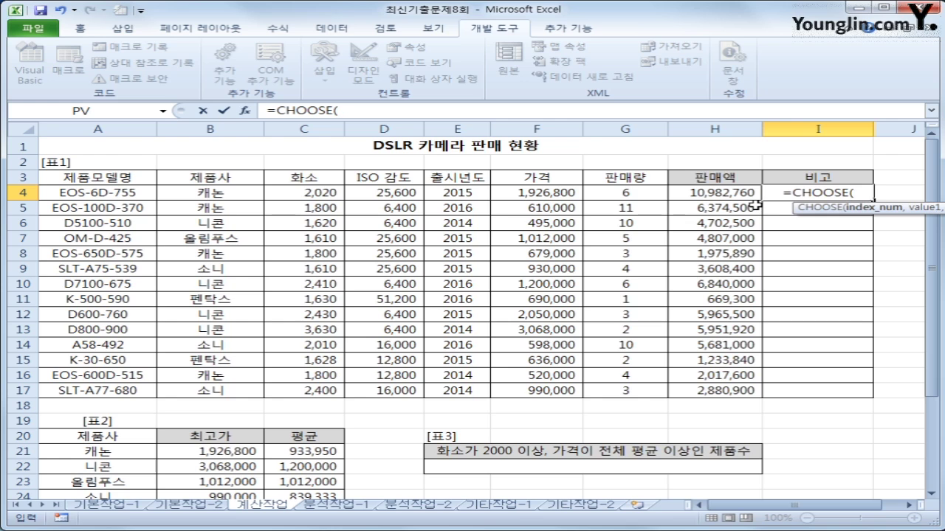
- Continue the CHOOSE formula in I4 with +1 as the index part and the choices "구분1", "구분2", "구분3", "구분4", closing the parenthesis
type("+1,")
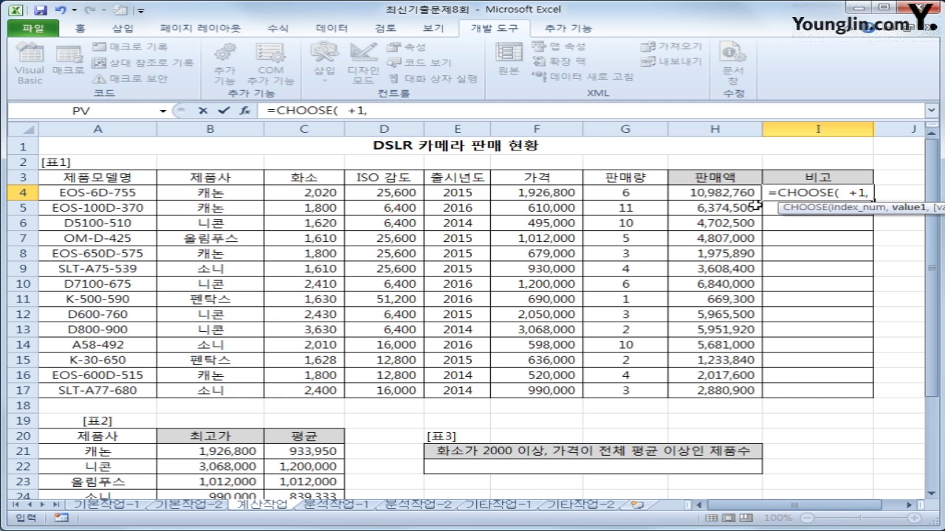
type(" \"r")
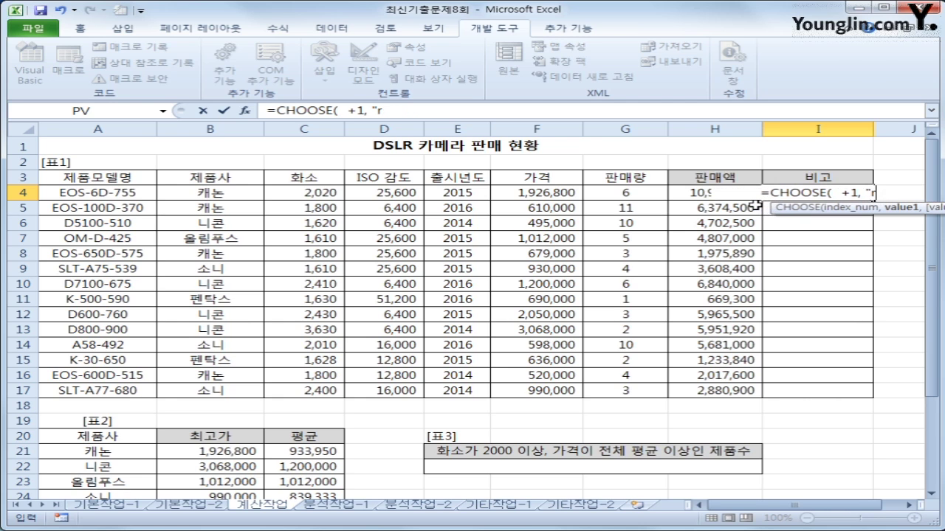
key("BackSpace")
type("구분1")
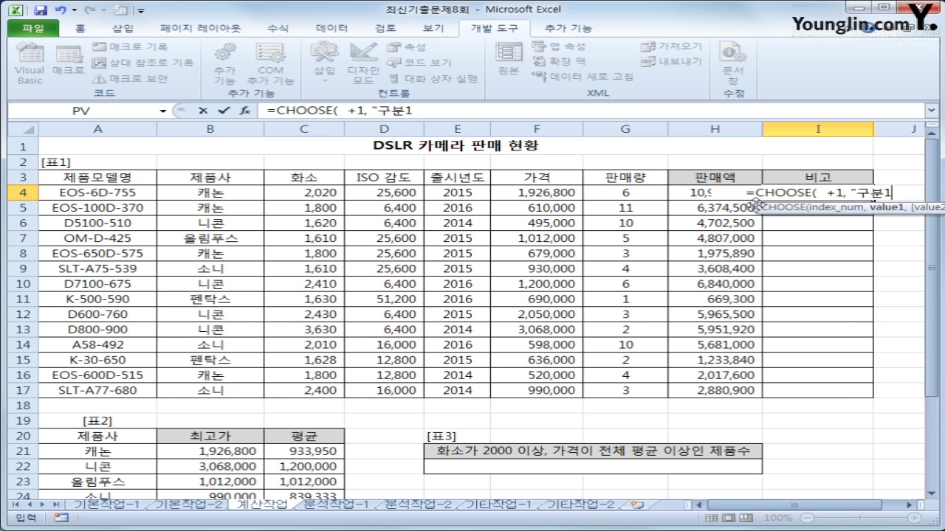
type("\",")
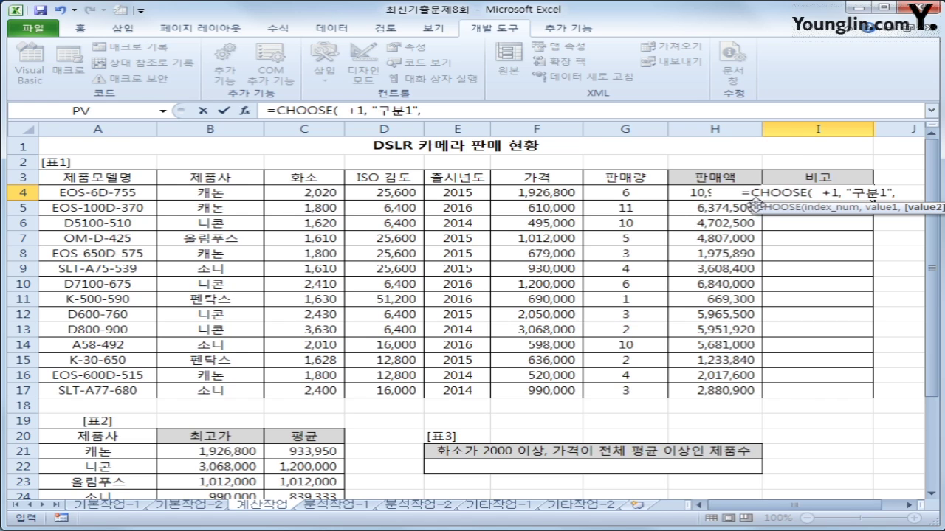
type(" \"구분2\"")
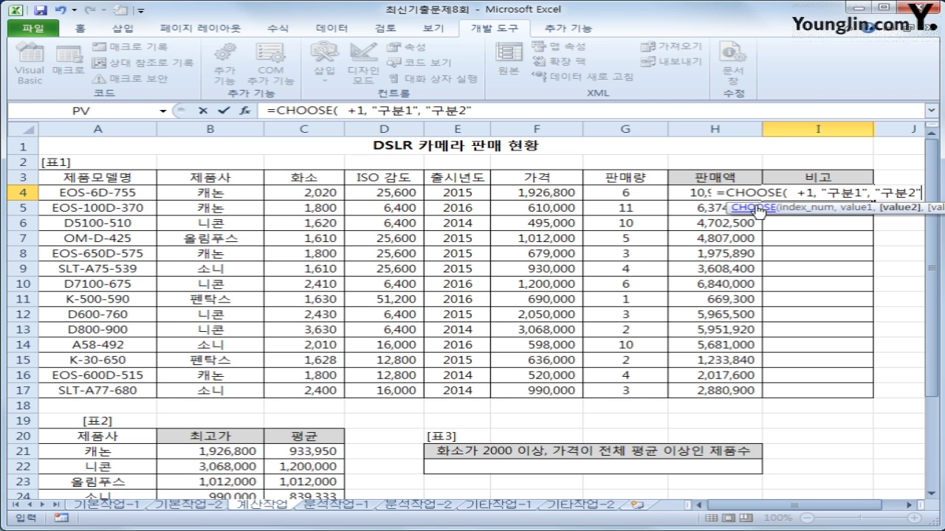
type(",\"구분")
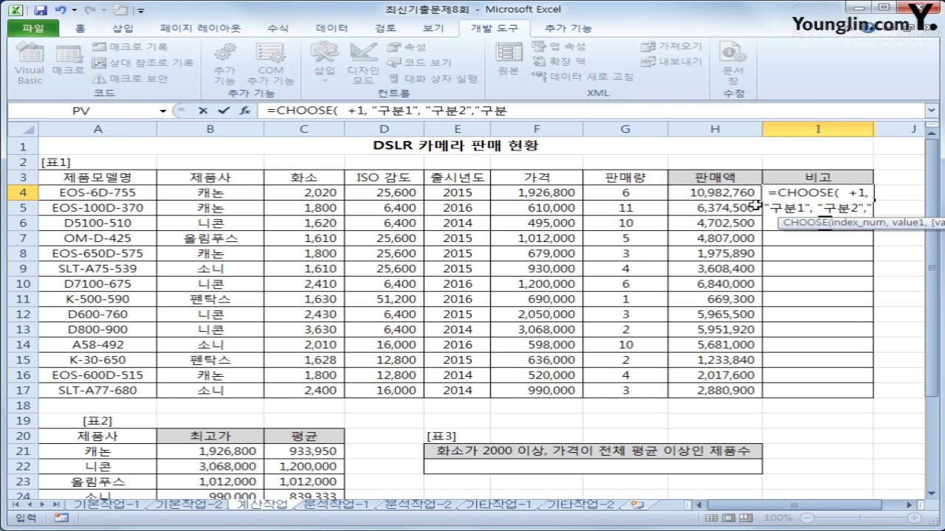
type("3\",\"구분")
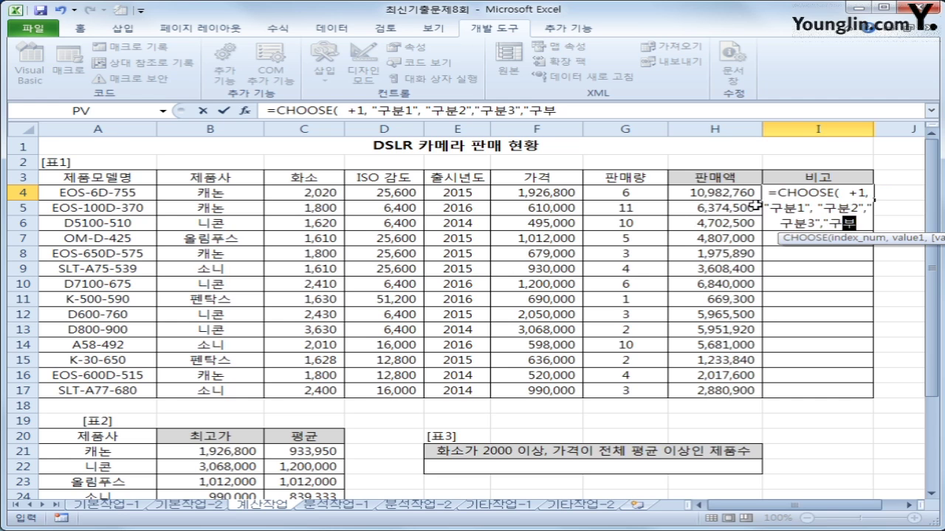
type("4\")")
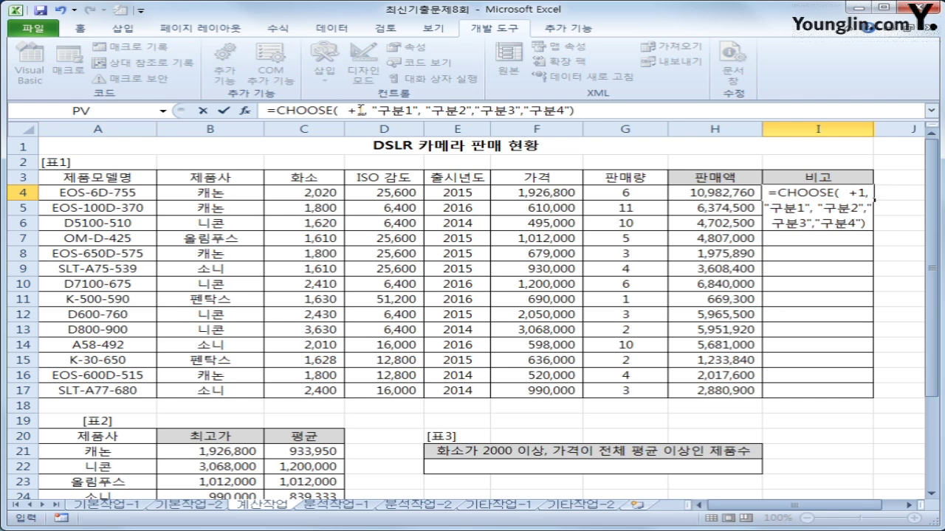
- Examine how the +1 index part and the four 구분 choices correspond to the CHOOSE arguments in the I4 formula
left_click(351, 110)
left_click_drag(348, 110, 364, 110)
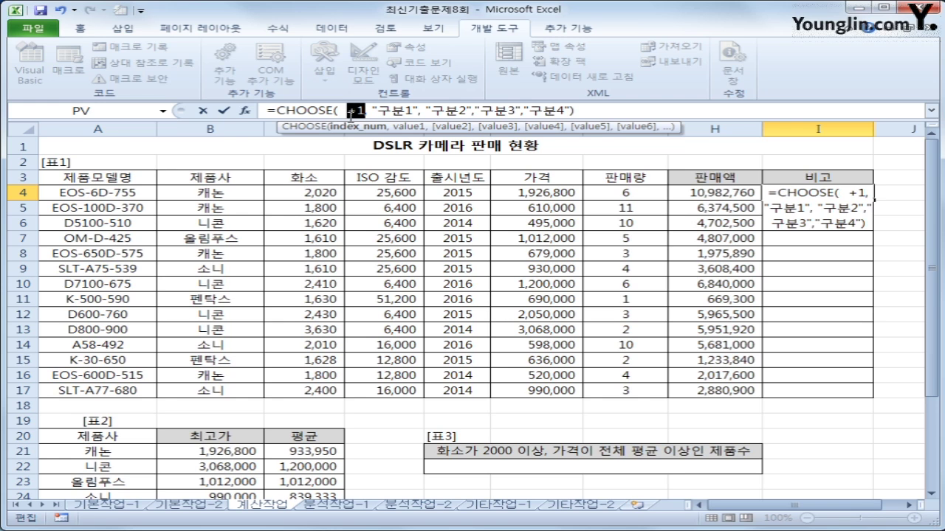
left_click(391, 110)
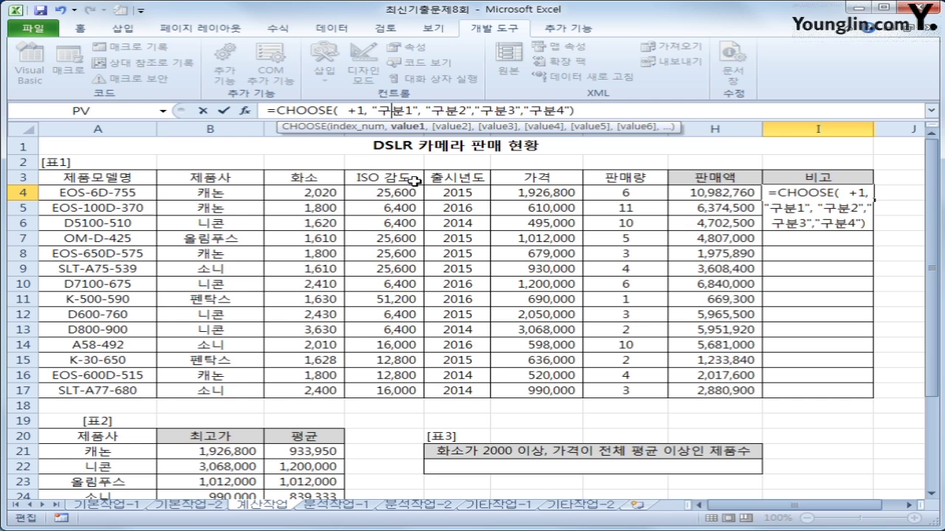
left_click(452, 110)
left_click(493, 110)
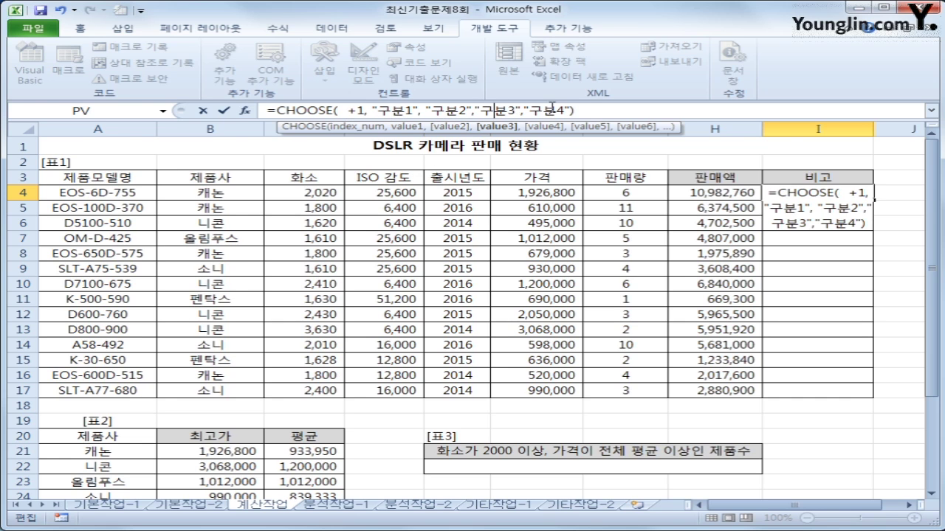
left_click(553, 110)
left_click(406, 110)
left_click(451, 110)
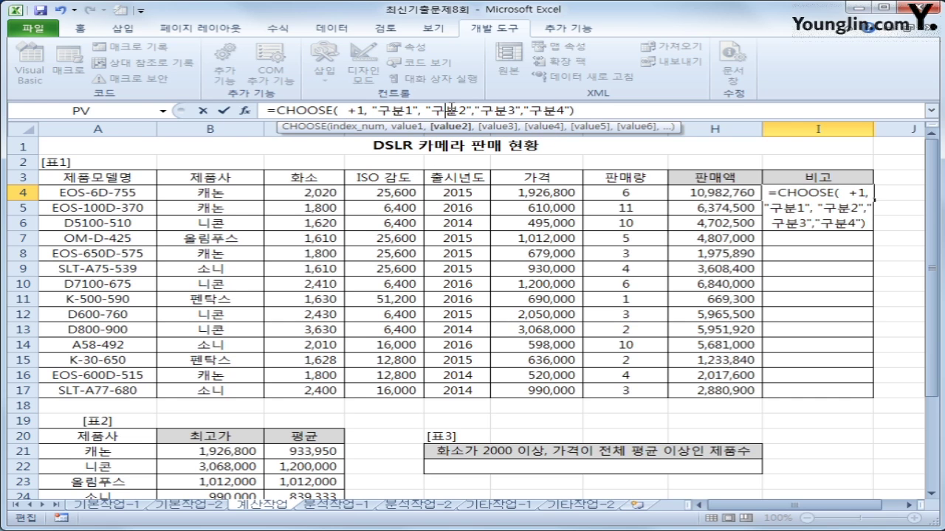
left_click(498, 110)
left_click(543, 110)
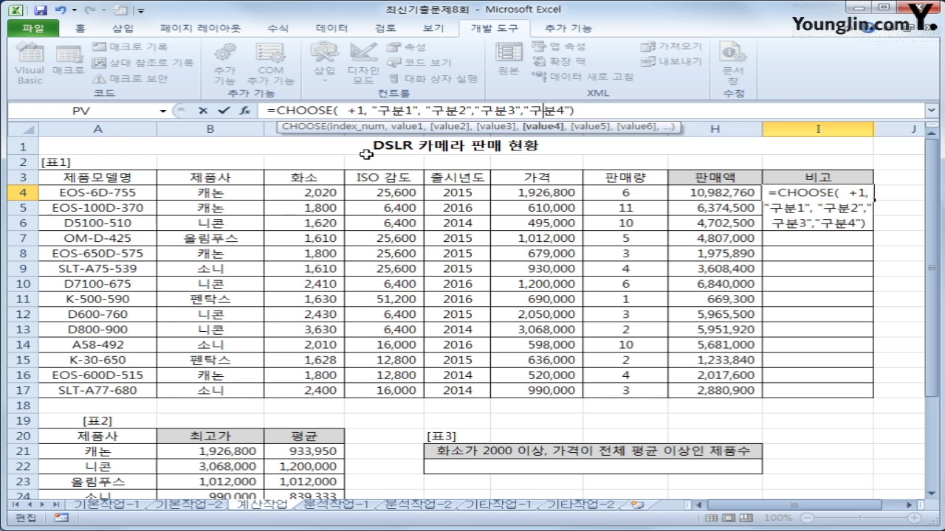
- Insert RIGHT(A4,3) in front of +1 in the index argument of the CHOOSE formula
left_click(346, 110)
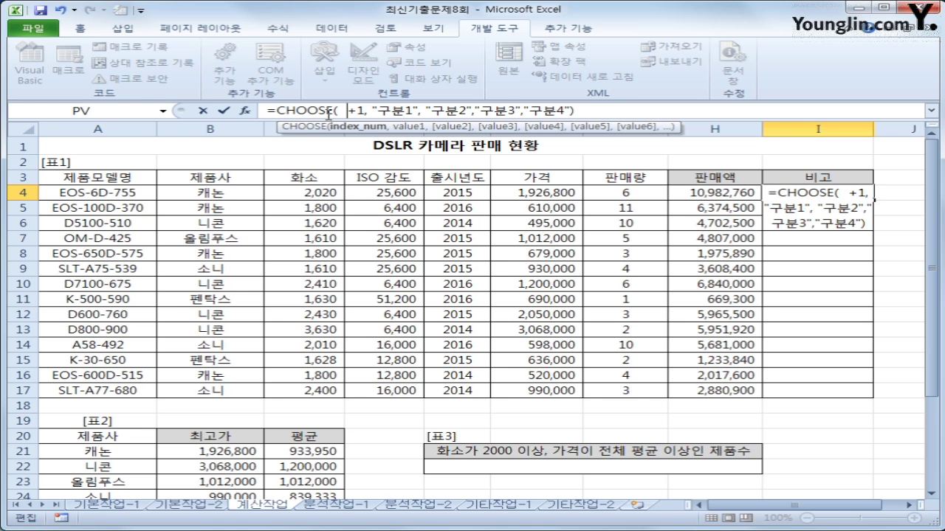
type("가")
key("BackSpace")
type("right(")
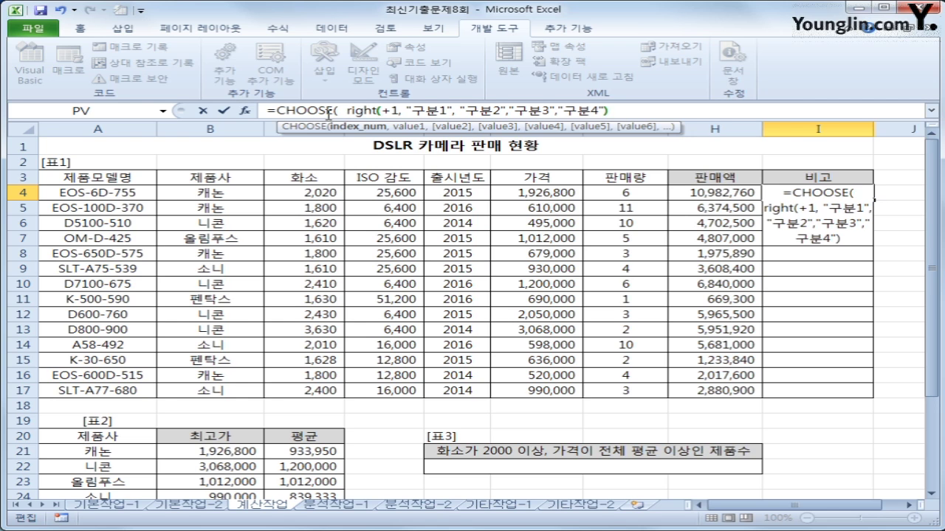
left_click(109, 192)
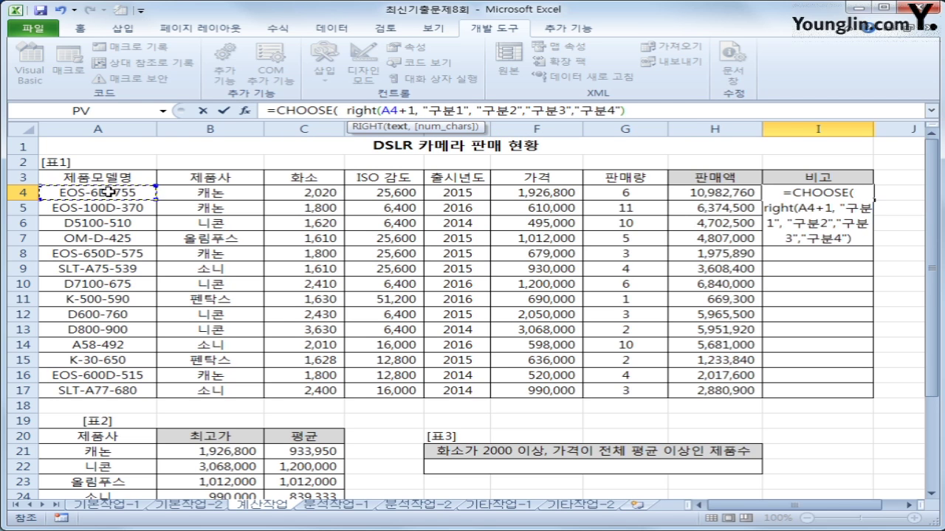
type(",3)")
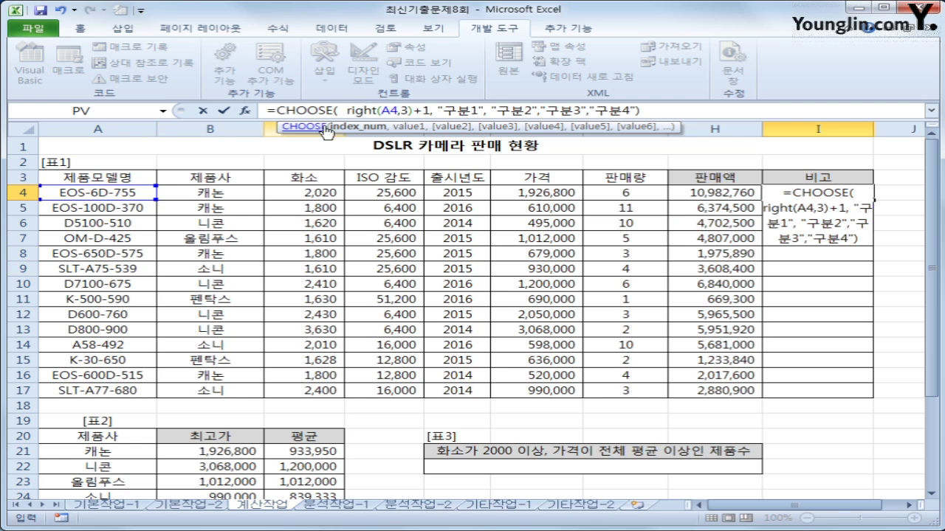
- Wrap RIGHT(A4,3) in a MOD function with 4 as the divisor, keeping +1 outside it
left_click(344, 110)
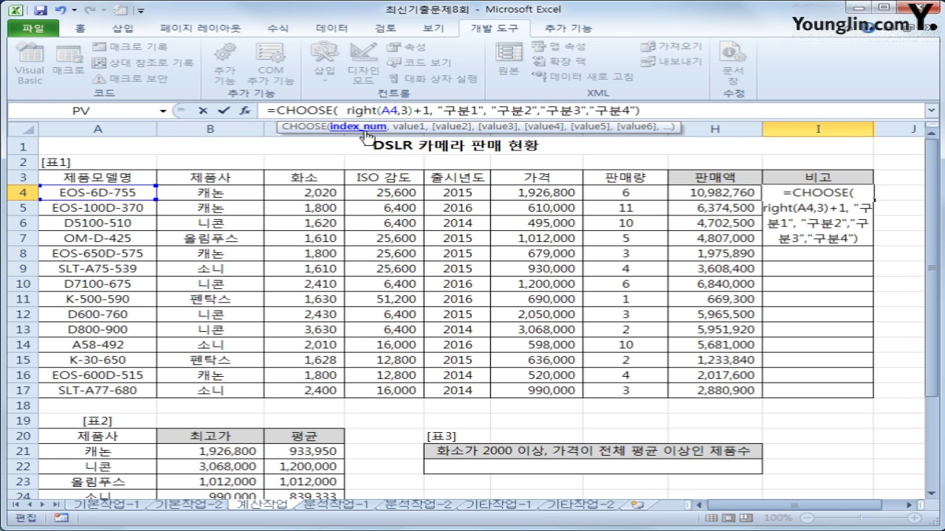
type("mod")
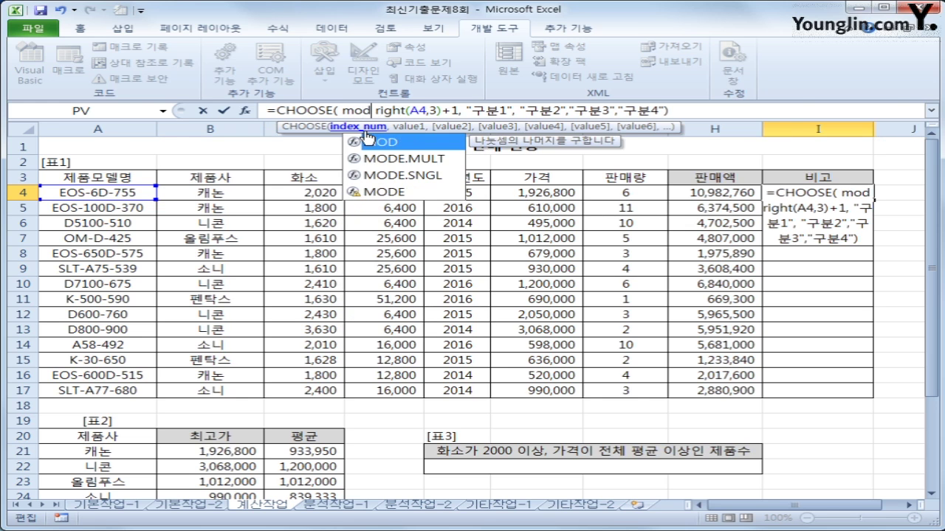
type("(")
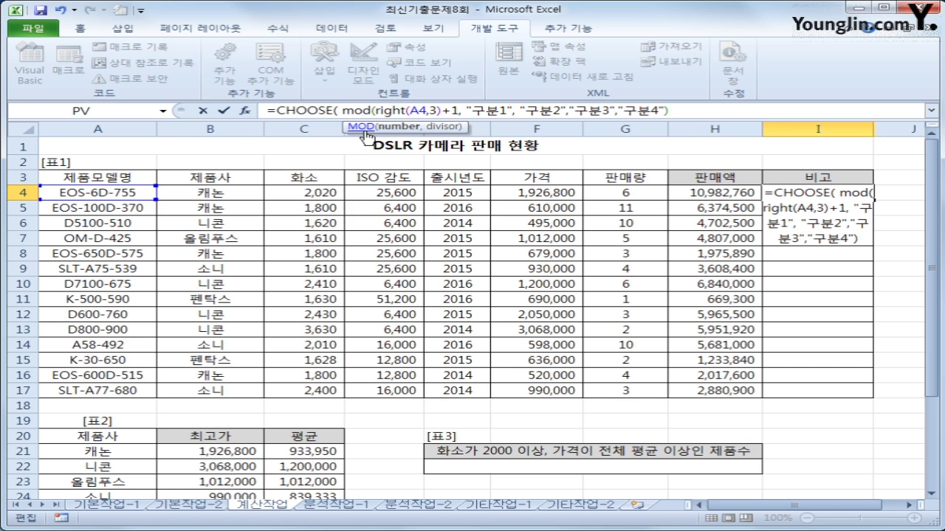
key("Right")
key("Right")
key("Right")
key("Right")
key("Right")
key("Right")
key("Right")
key("Right")
key("Right")
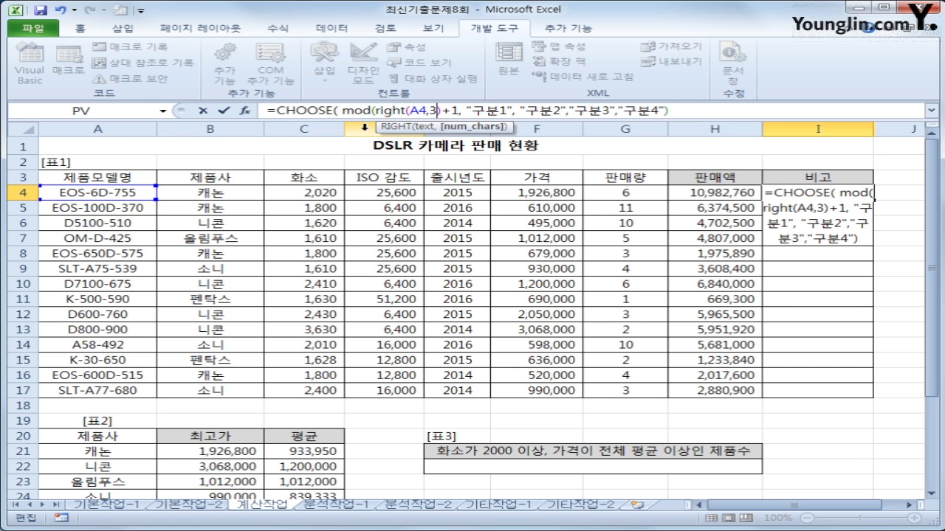
key("Right")
type(",")
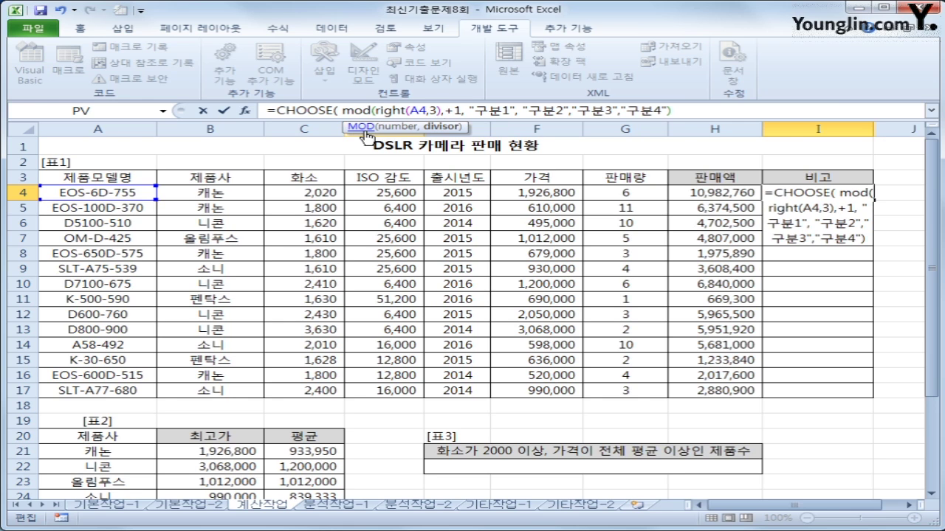
type("4)")
key("Right")
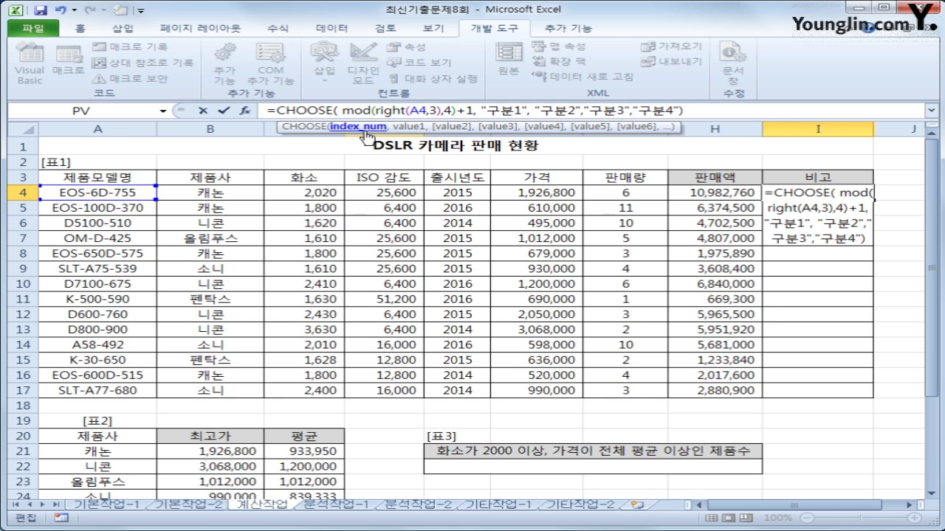
- Enclose the MOD expression in a VALUE function, closing its parenthesis before +1
left_click(337, 110)
type("v")
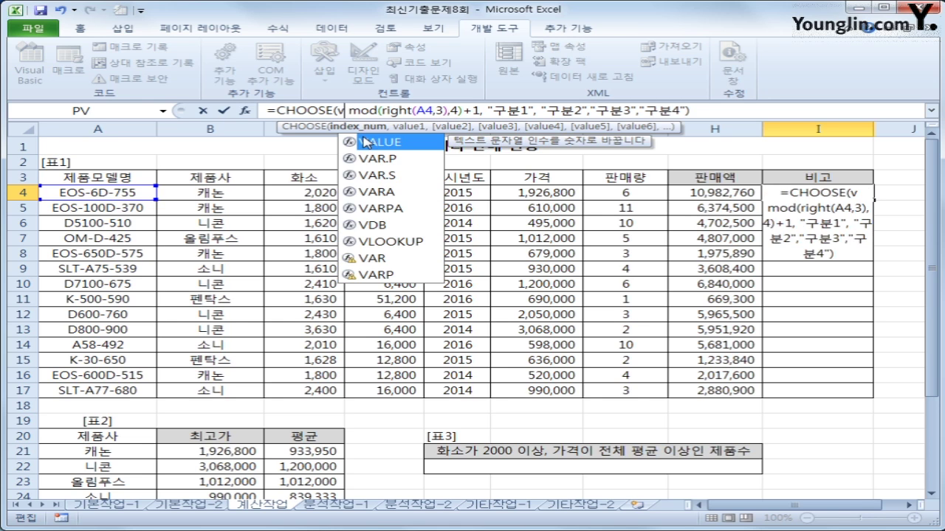
double_click(364, 142)
key("Delete")
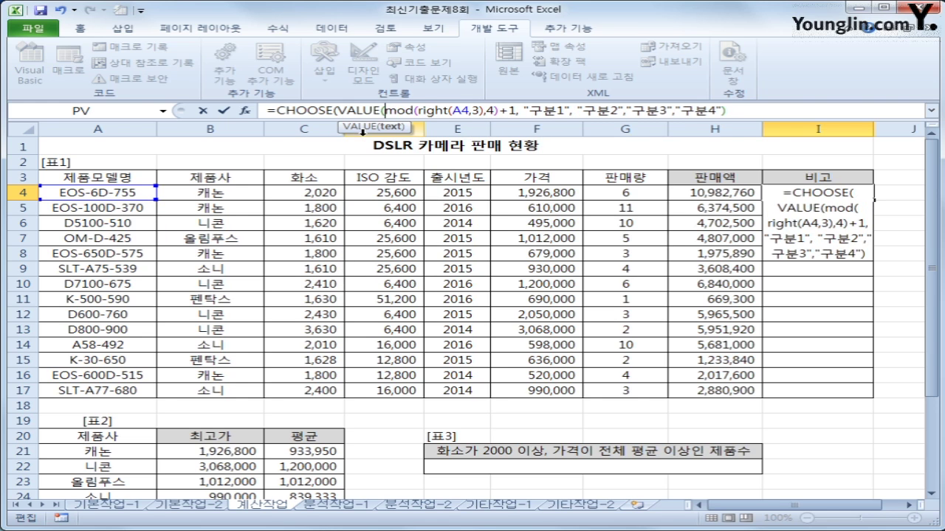
left_click(499, 110)
type(")")
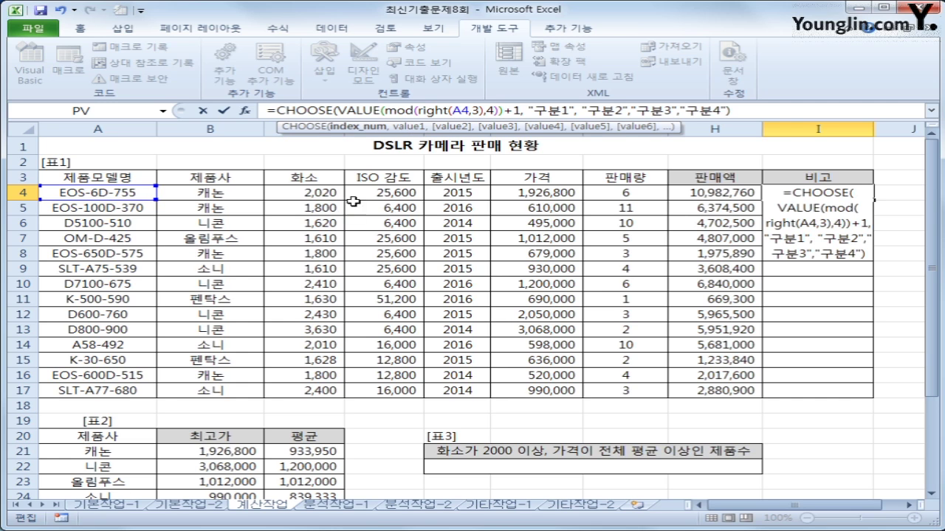
- Review the VALUE, MOD, RIGHT and +1 parts of the CHOOSE index argument
left_click_drag(505, 111, 342, 109)
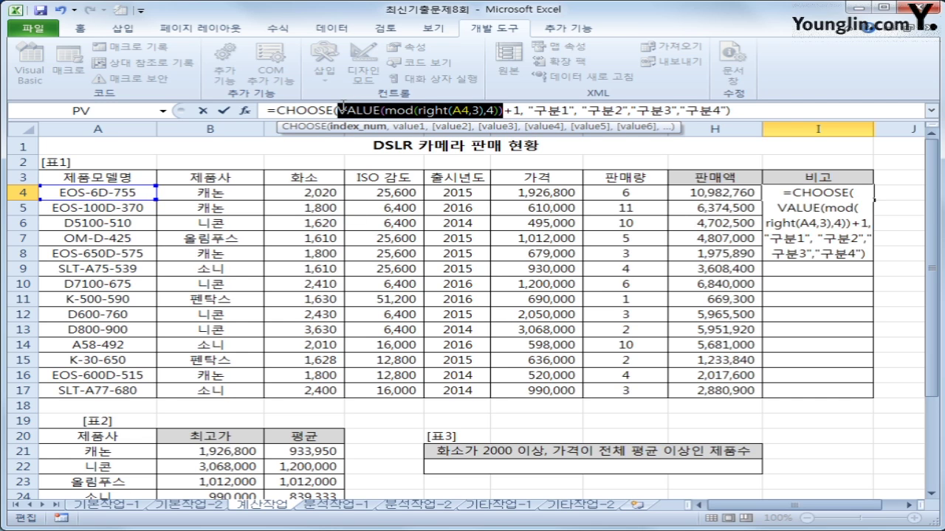
left_click(479, 111)
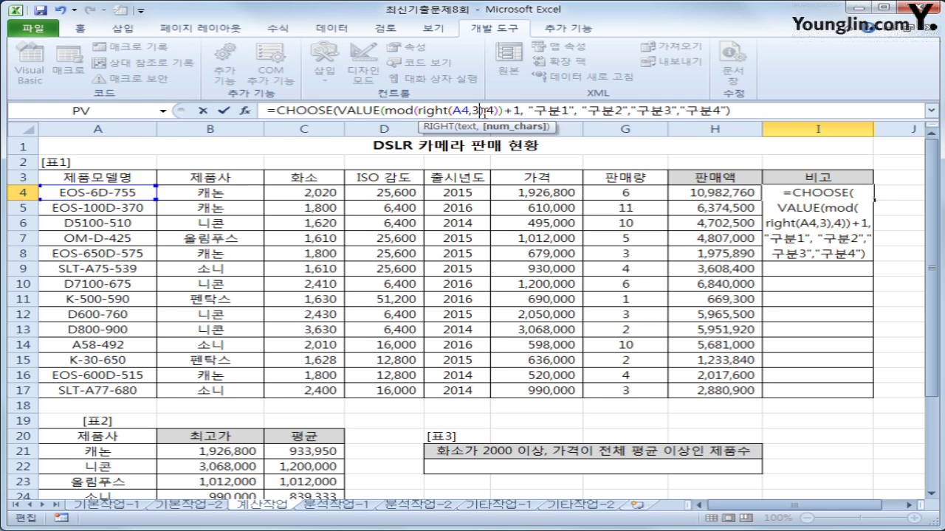
left_click(490, 111)
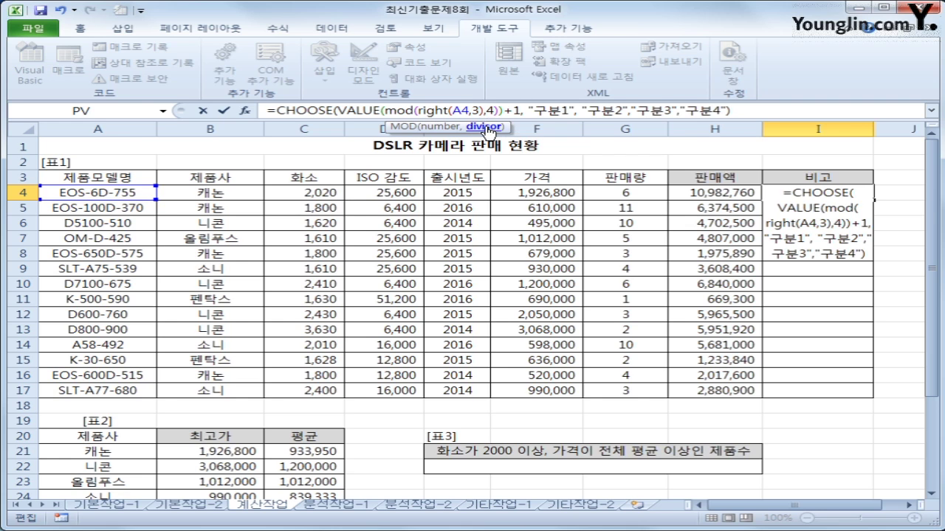
left_click(381, 111)
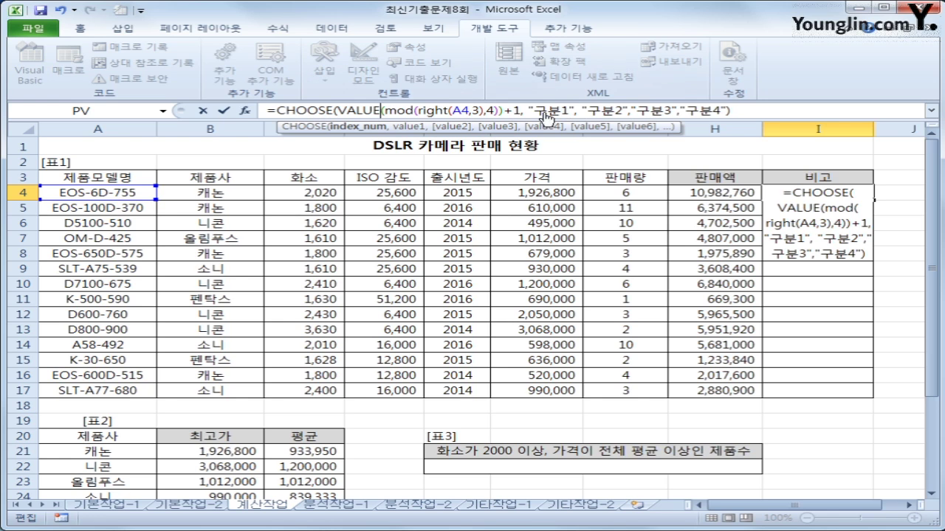
double_click(519, 110)
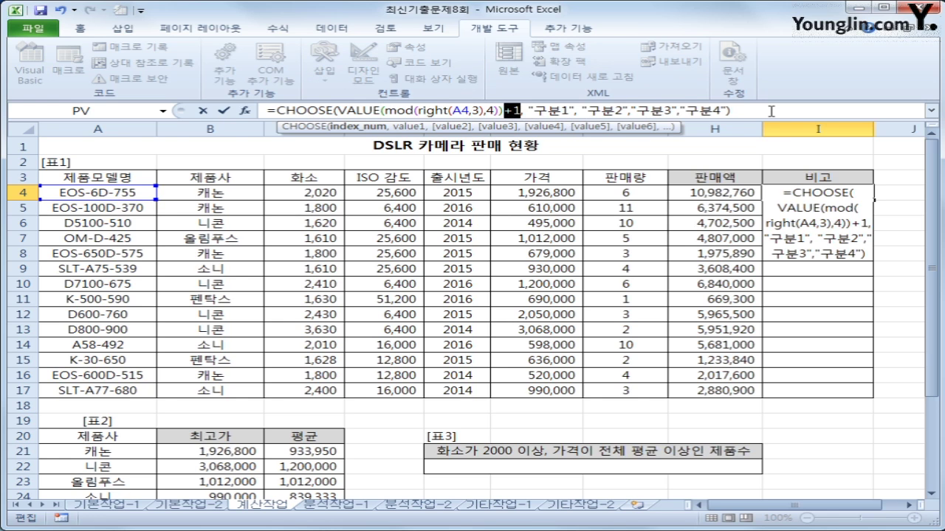
left_click(766, 110)
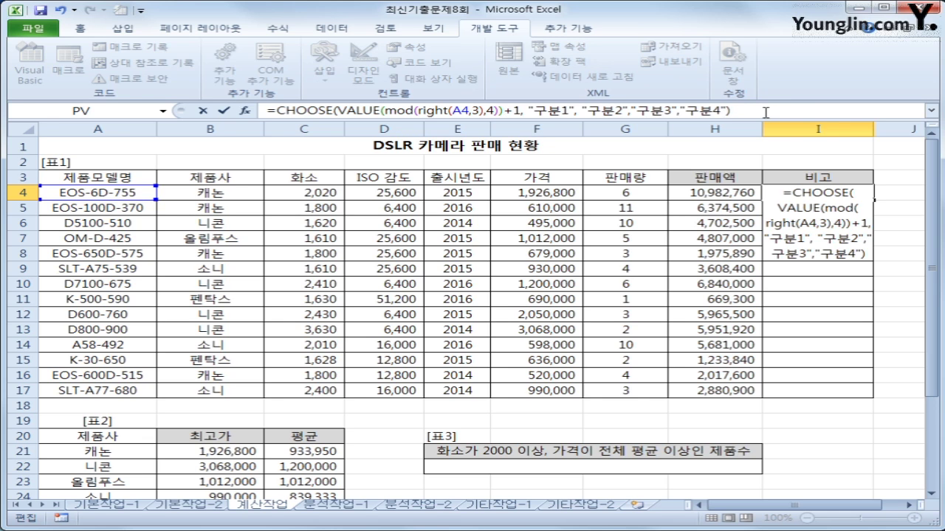
- Commit the CHOOSE formula in I4 and fill it down the 비고 column to I17
key("Return")
left_click(819, 194)
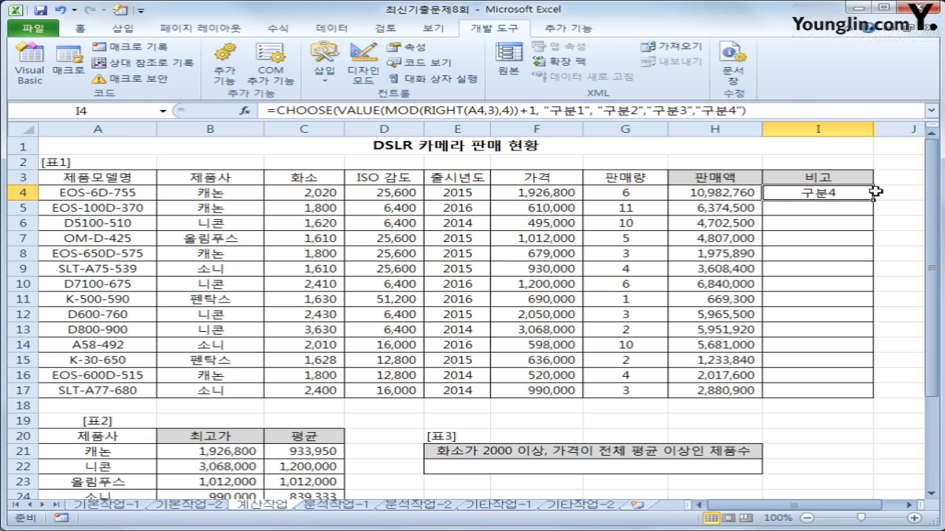
left_click_drag(871, 201, 851, 390)
- Remove the spaces before "구분1" and "구분2" in I17's CHOOSE formula and commit it
left_click(851, 391)
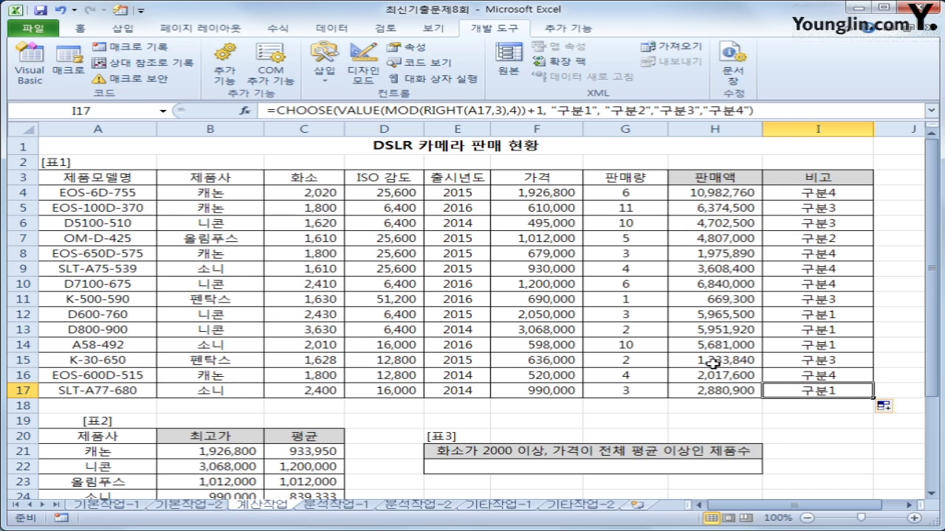
left_click(601, 111)
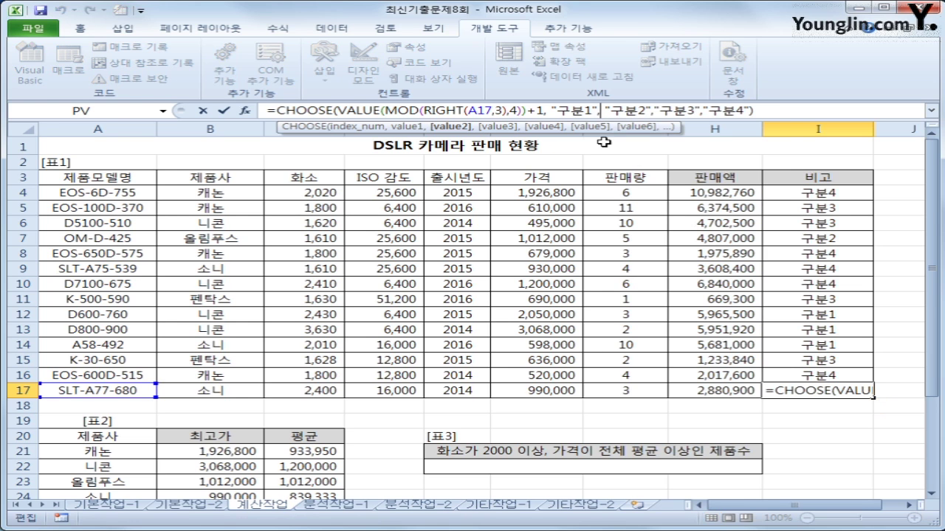
key("Delete")
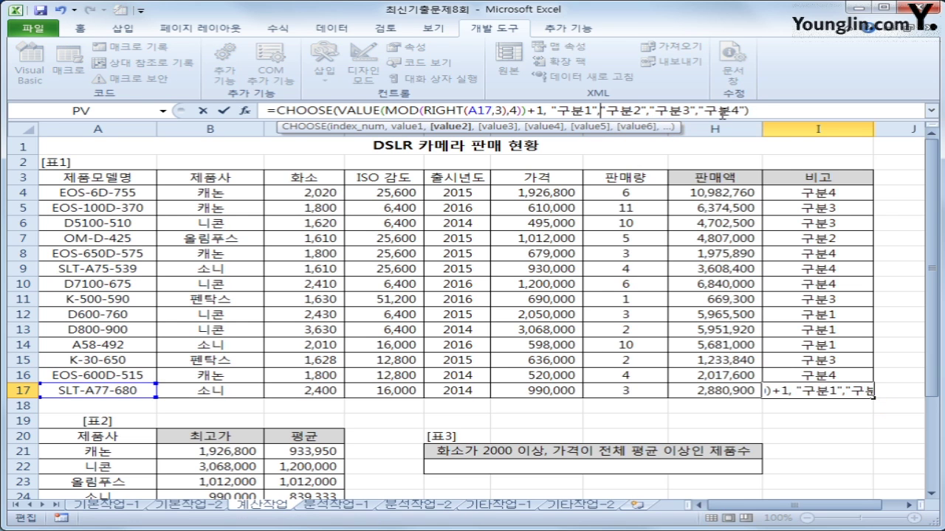
left_click(550, 111)
key("Delete")
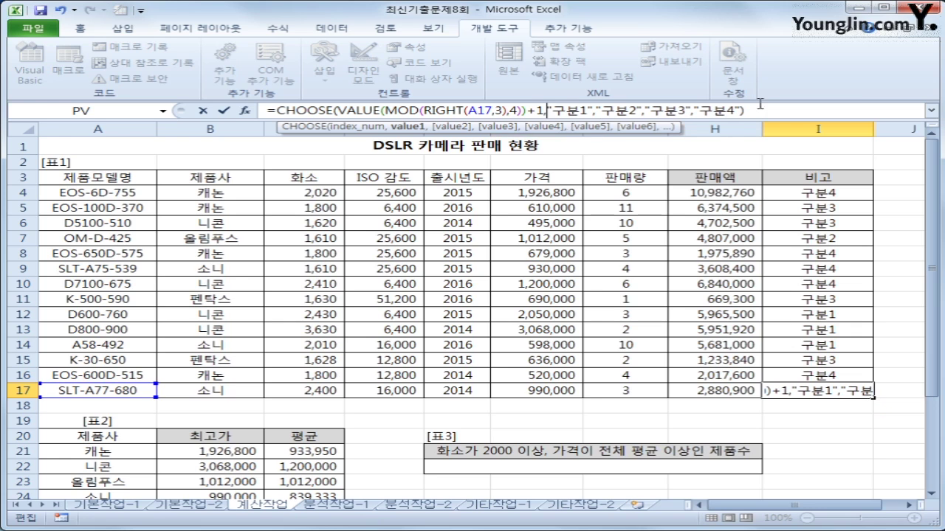
left_click(772, 112)
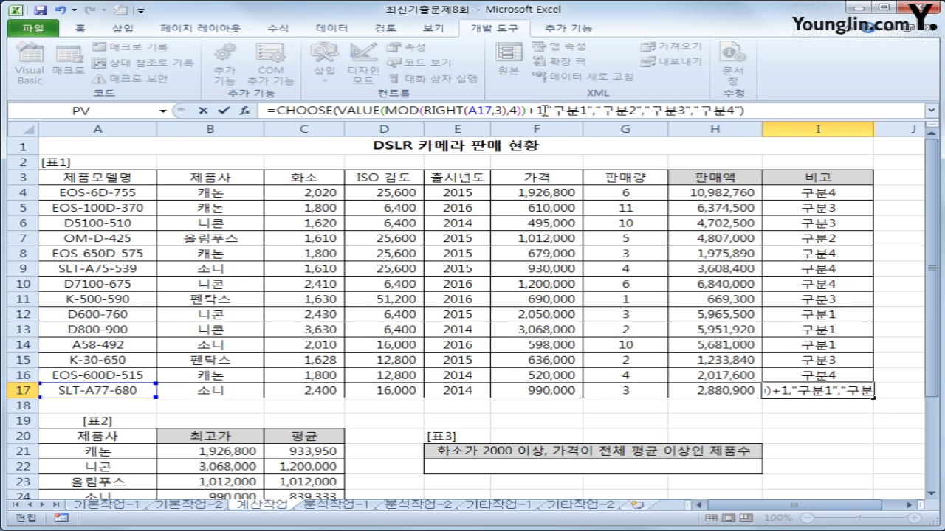
left_click_drag(527, 111, 742, 111)
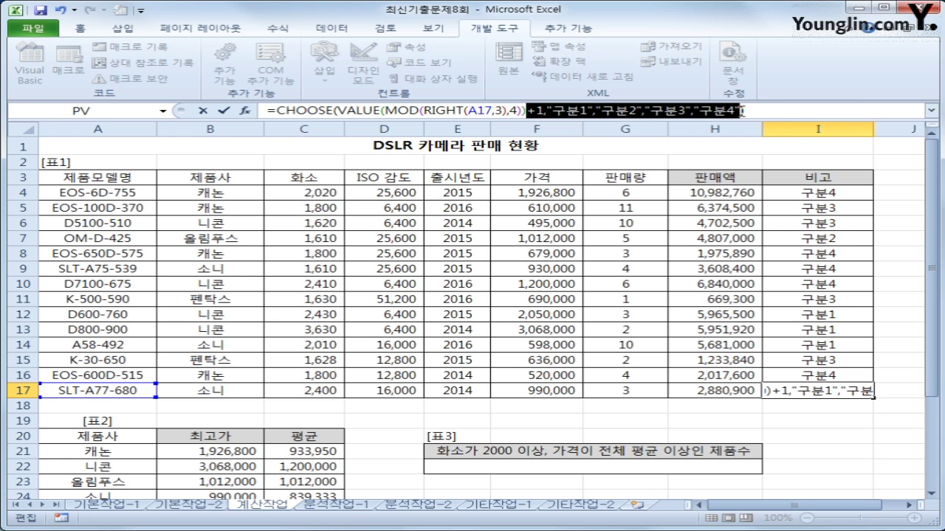
key("Return")
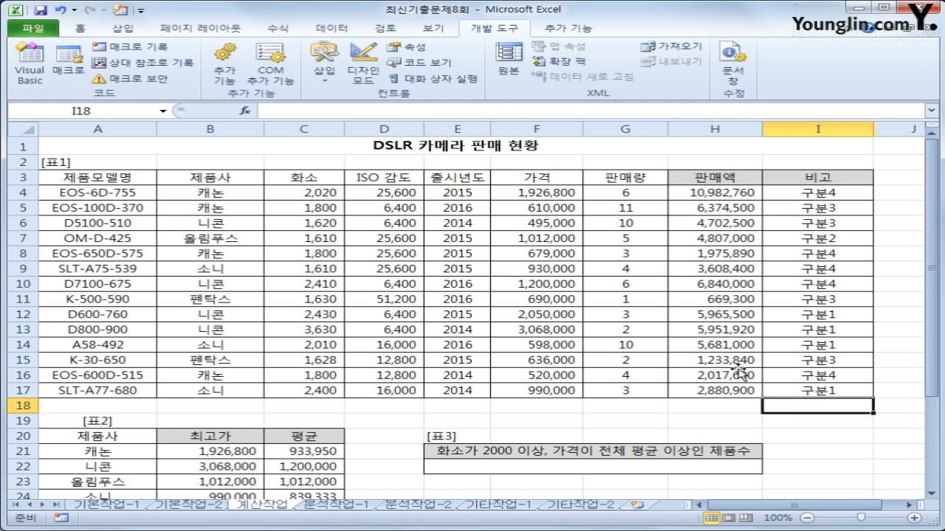
- Fill the CHOOSE formula from I17 upward through the 비고 column to I4
left_click(823, 192)
left_click(822, 389)
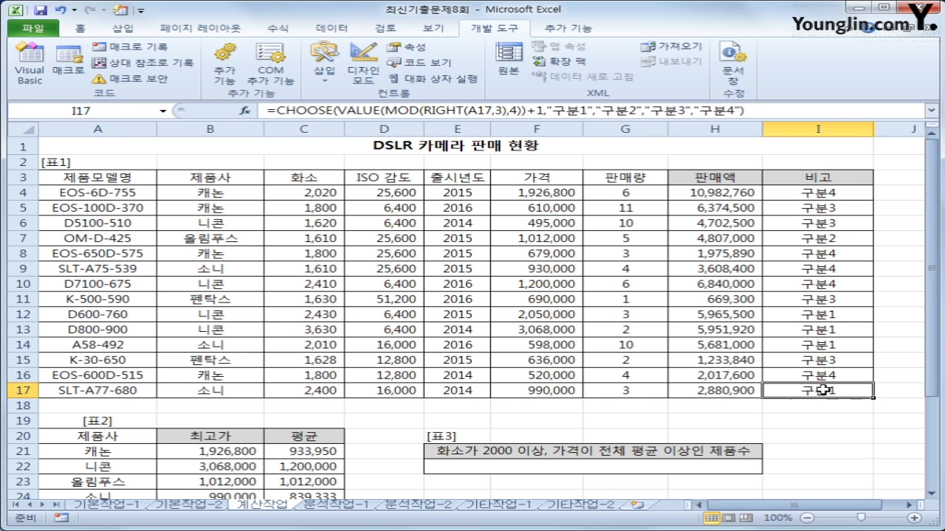
left_click_drag(872, 398, 857, 192)
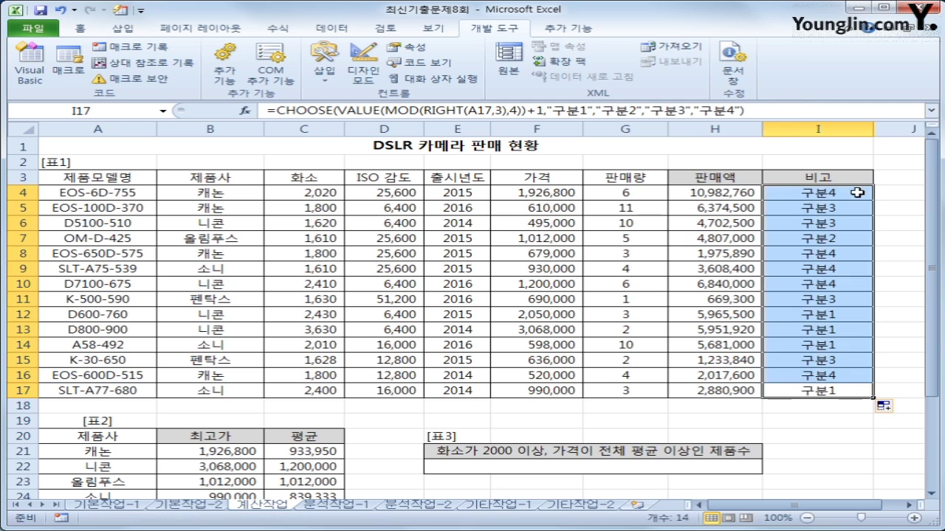
left_click(857, 193)
- Enter the first criterion below 표3, with the header 화소 in E24 and the condition >=2000 in E25
left_click(462, 464)
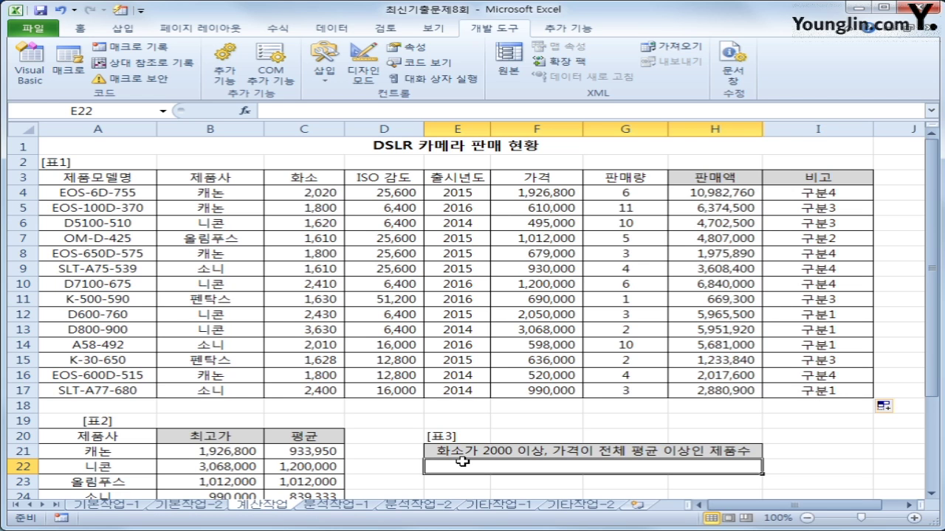
scroll(462, 461, "down", 2)
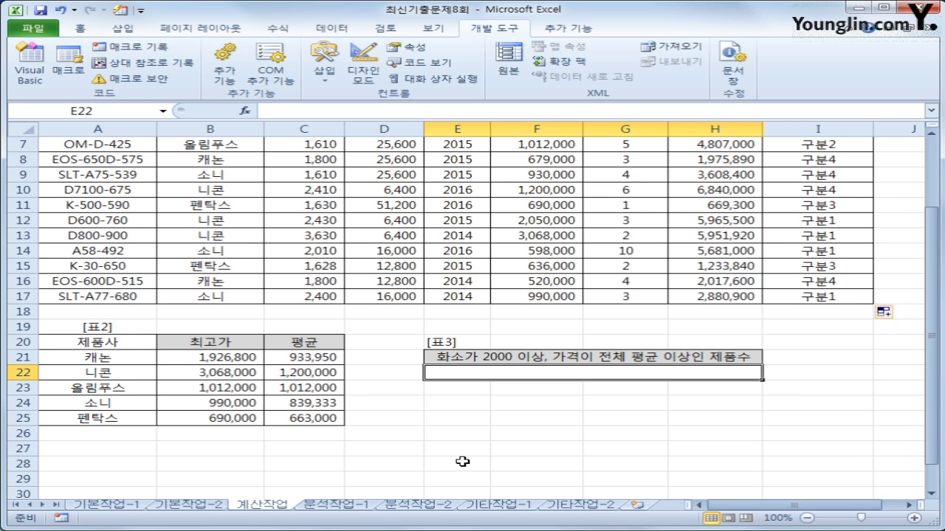
left_click(457, 397)
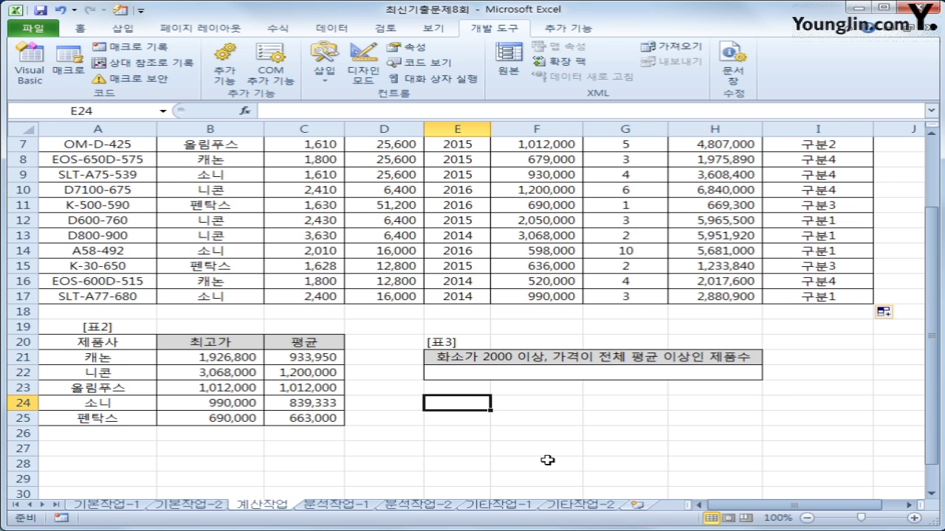
type("ghk")
key("BackSpace")
key("BackSpace")
key("BackSpace")
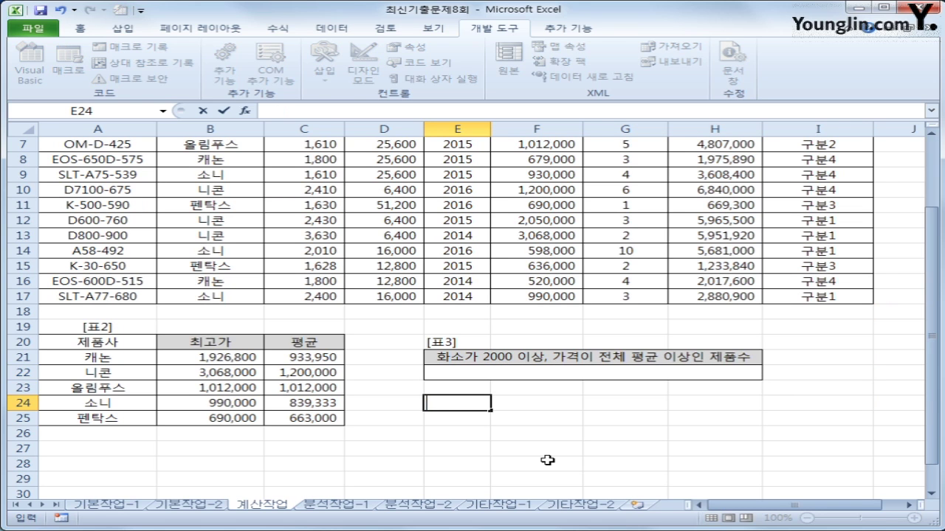
type("화소")
key("Return")
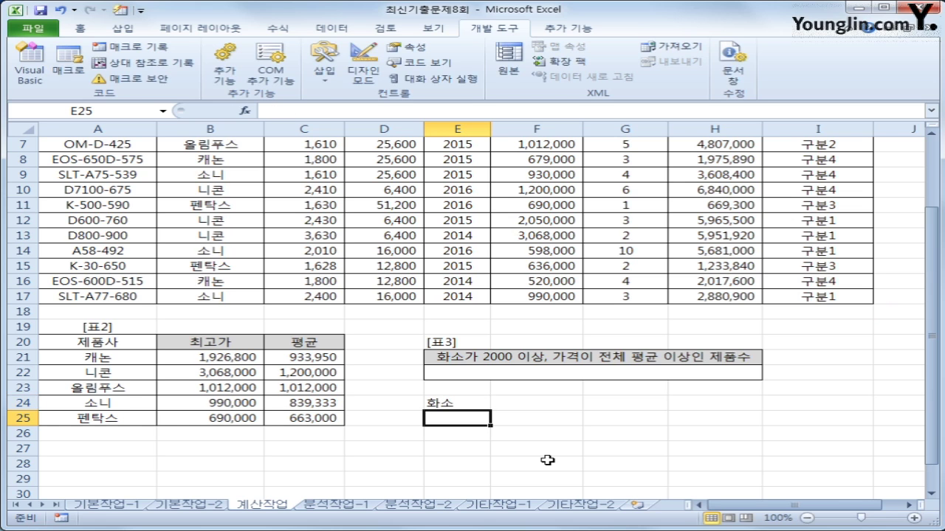
type(">=2000")
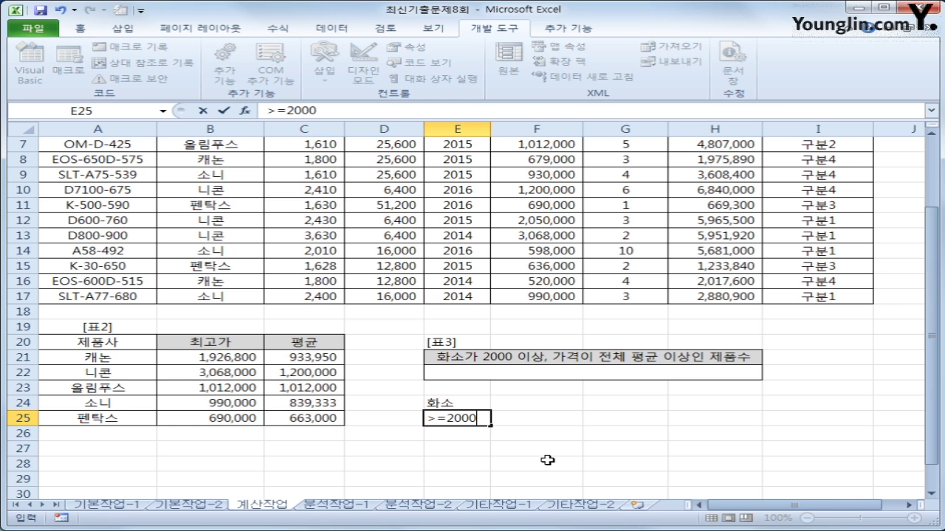
key("Return")
key("Up")
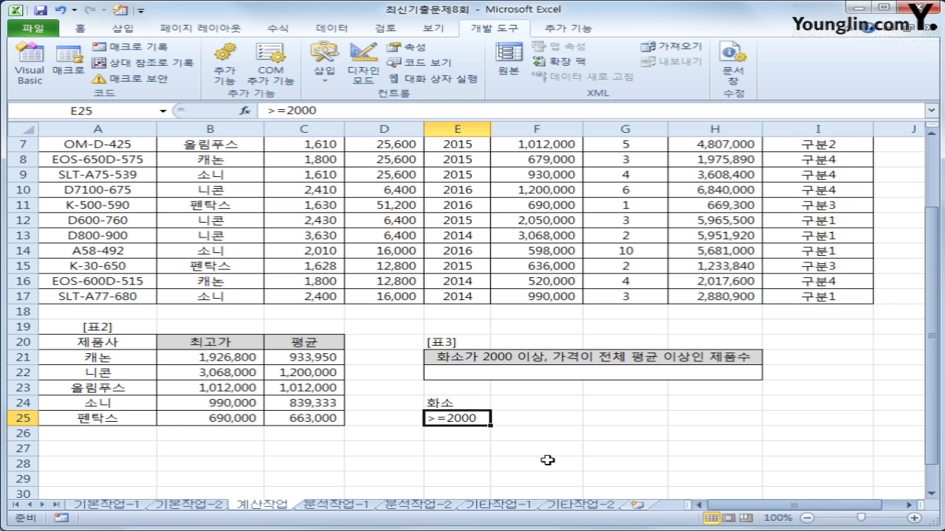
- Enter 평균 as the second criteria header in F24 and begin a formula beneath it in F25
key("Up")
key("Right")
type("평균")
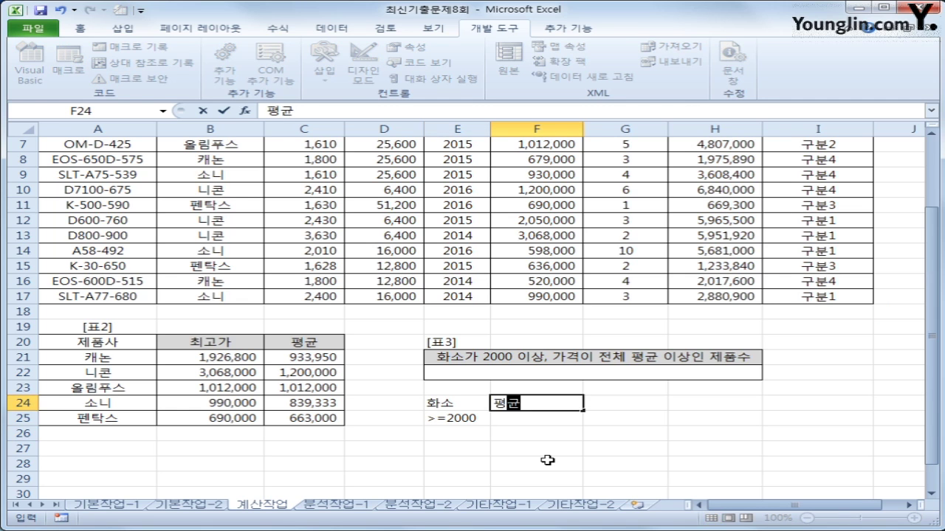
key("Return")
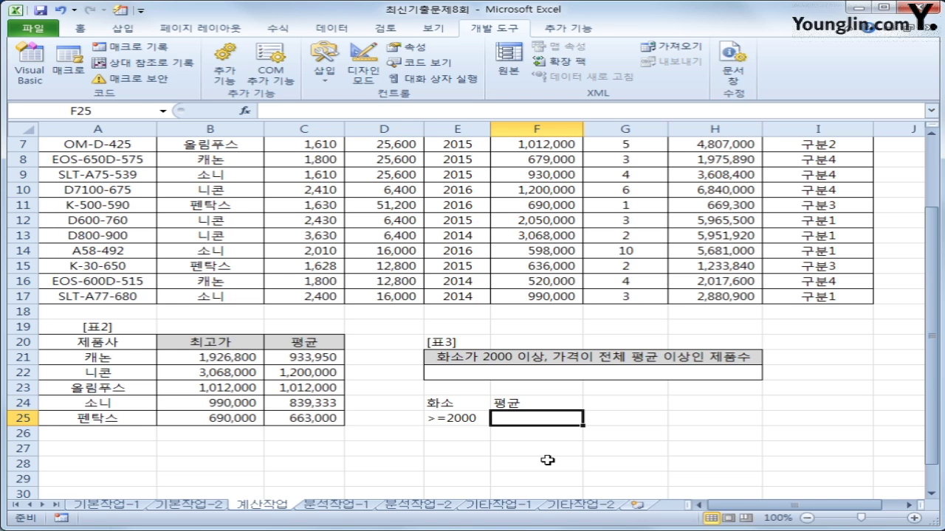
type("=")
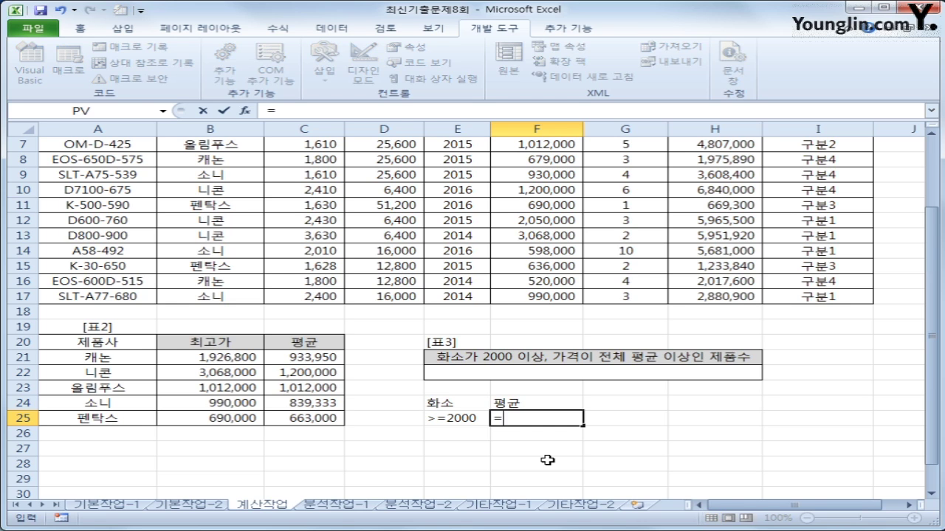
- Complete the criterion under 평균 in F25 with the formula =F4>=AVERAGE($F$4:$F$17)
scroll(547, 460, "up", 2)
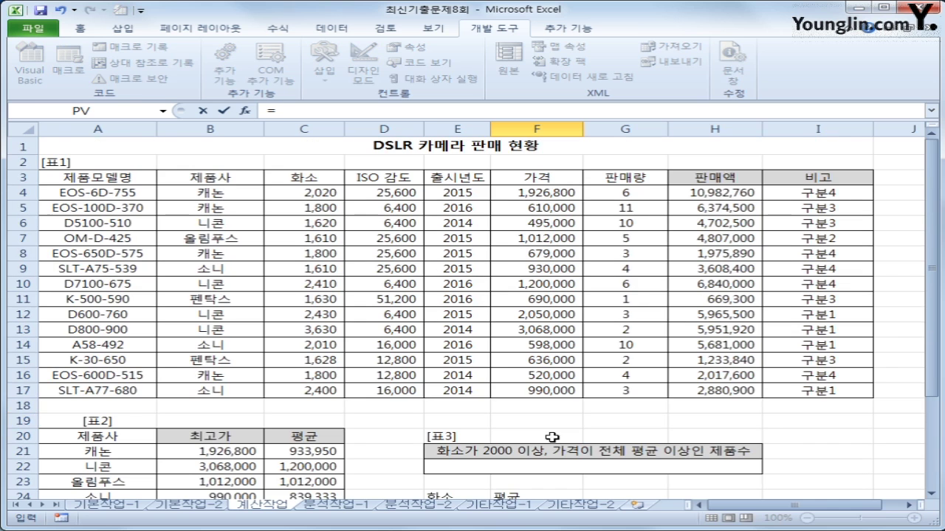
left_click(552, 195)
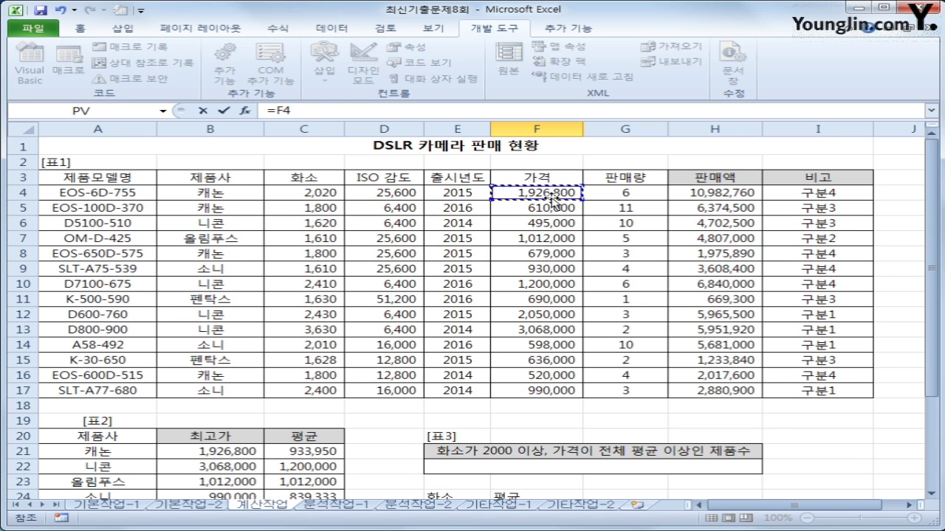
type(">=aver")
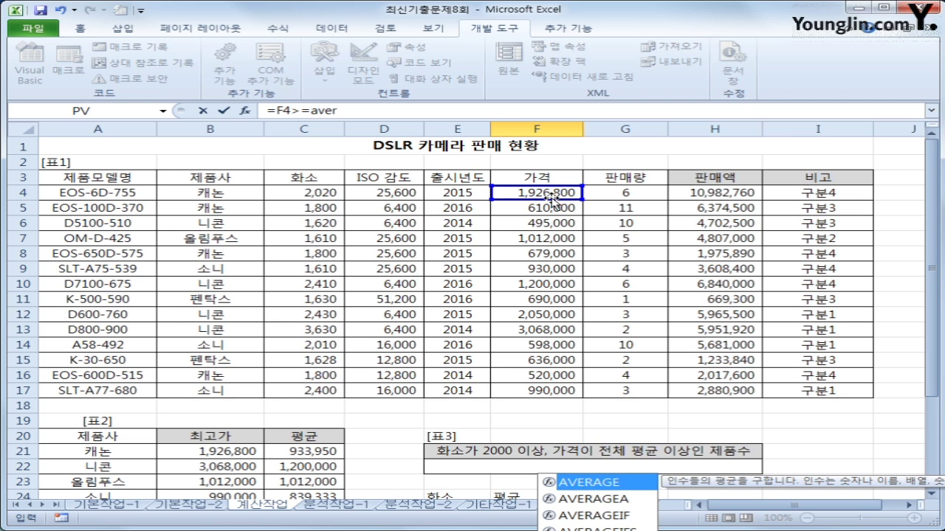
key("Tab")
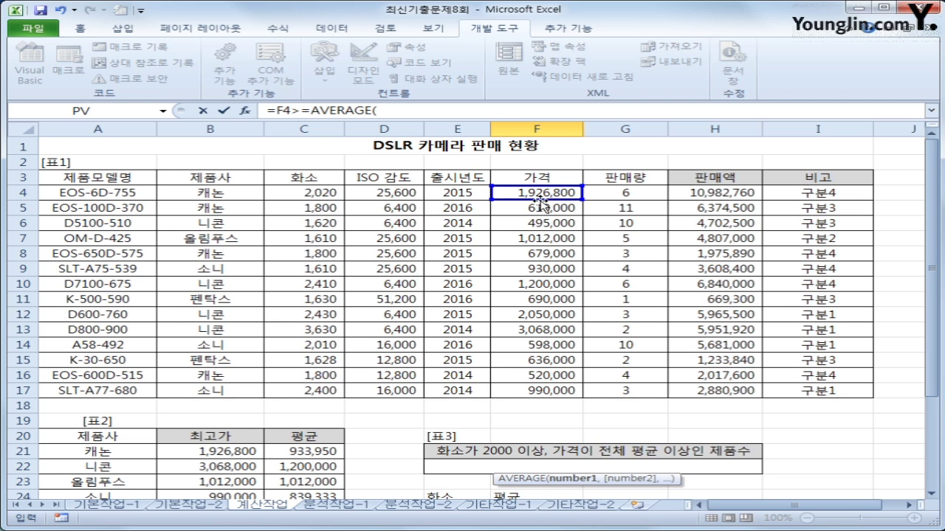
left_click_drag(551, 196, 550, 386)
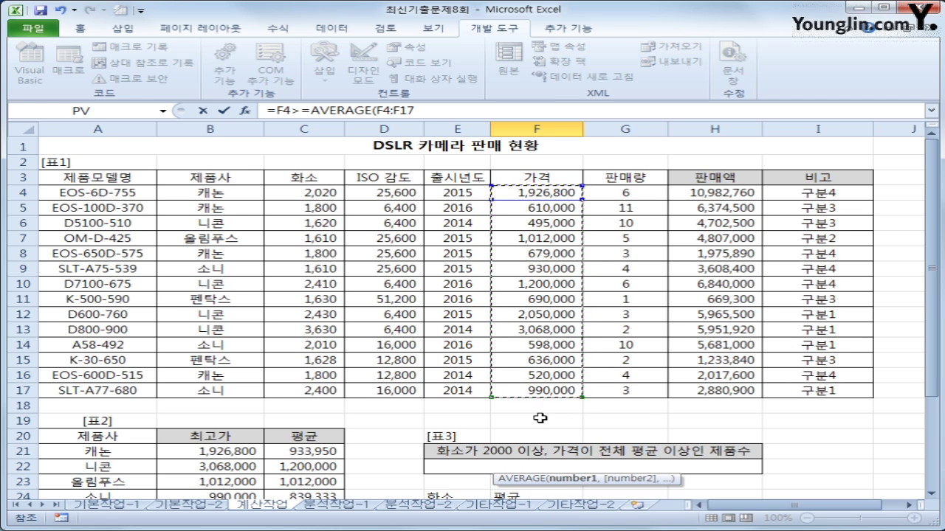
key("F4")
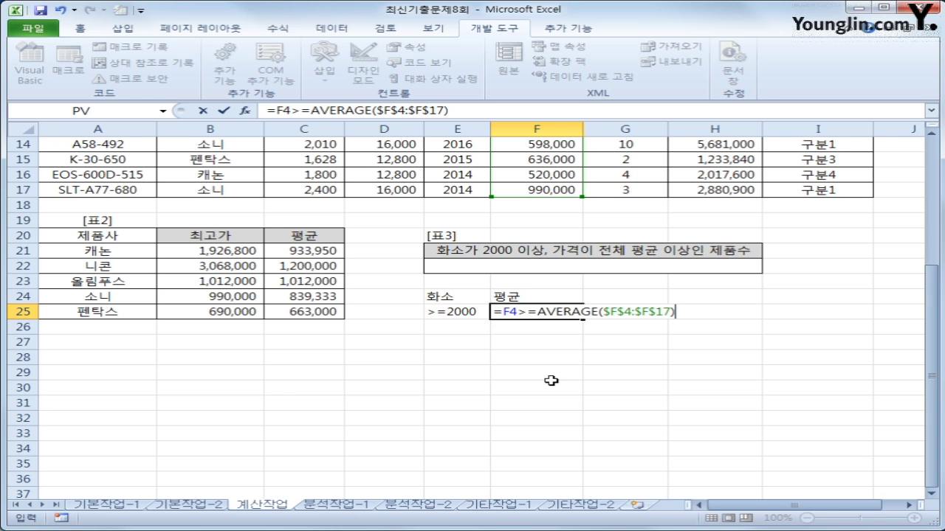
key("Return")
key("Up")
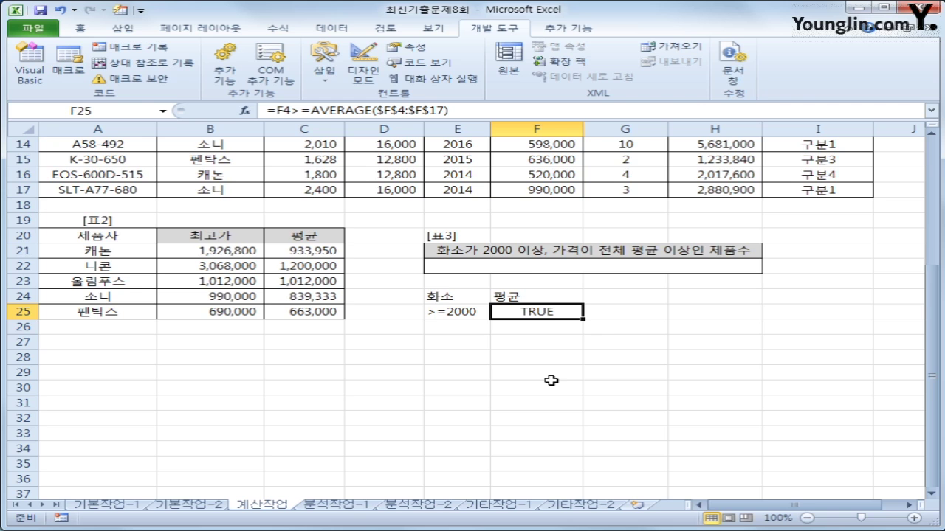
- Insert the DCOUNTA function from the database category (데이터베이스) into the 표3 result cell E22
left_click_drag(473, 298, 501, 317)
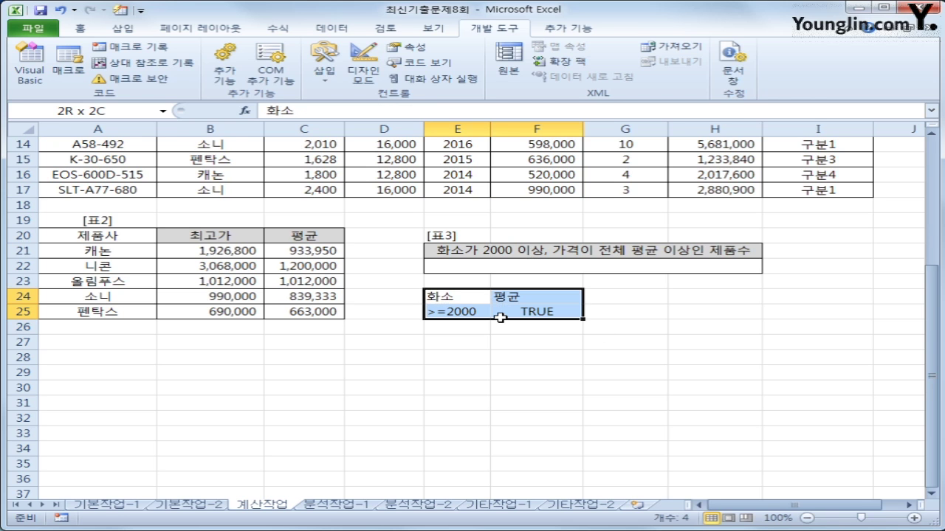
left_click(509, 265)
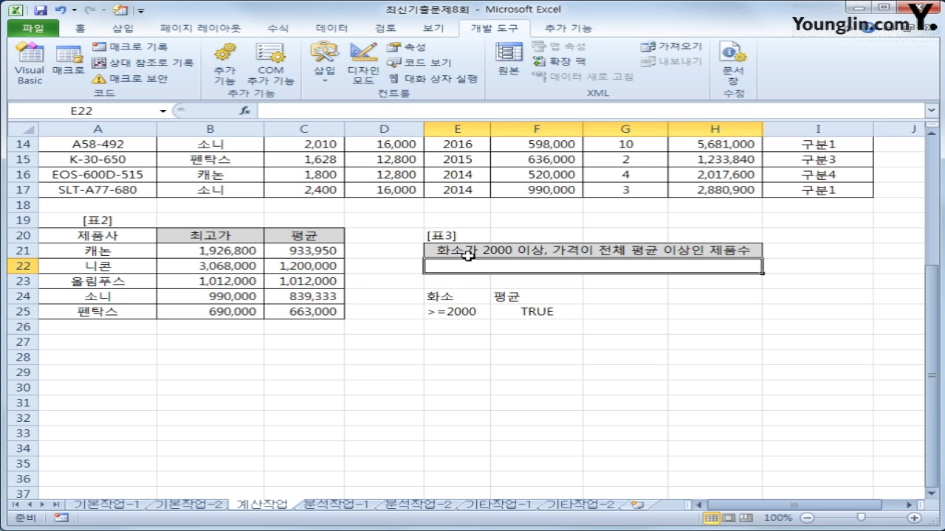
left_click(249, 110)
left_click(440, 279)
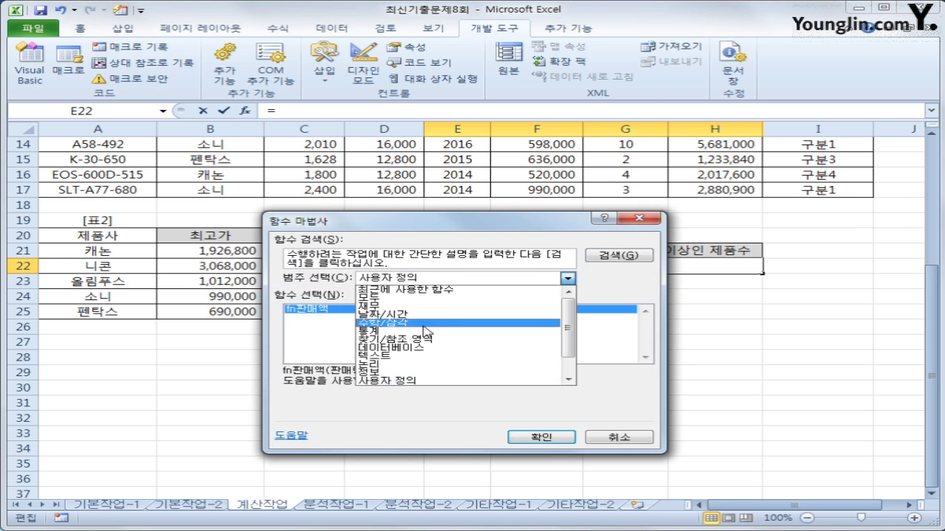
left_click(424, 345)
left_click(340, 325)
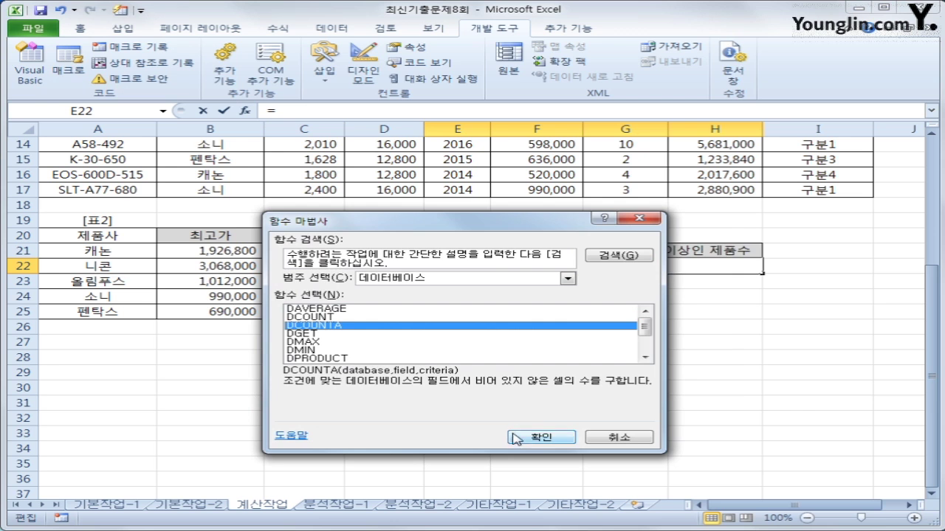
left_click(539, 436)
- Set DCOUNTA's Database argument to A3:I17 and its Field argument to the 화소 header C3
scroll(373, 351, "up", 3)
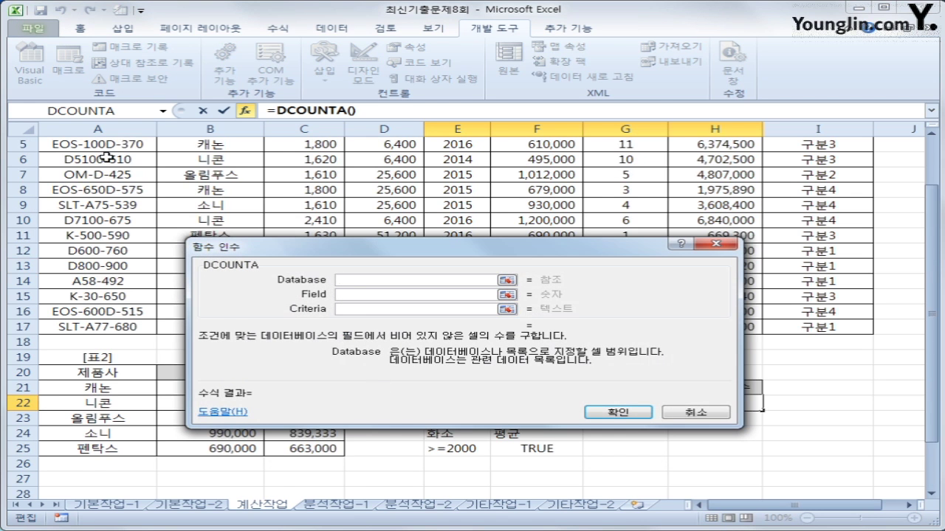
scroll(153, 236, "up", 2)
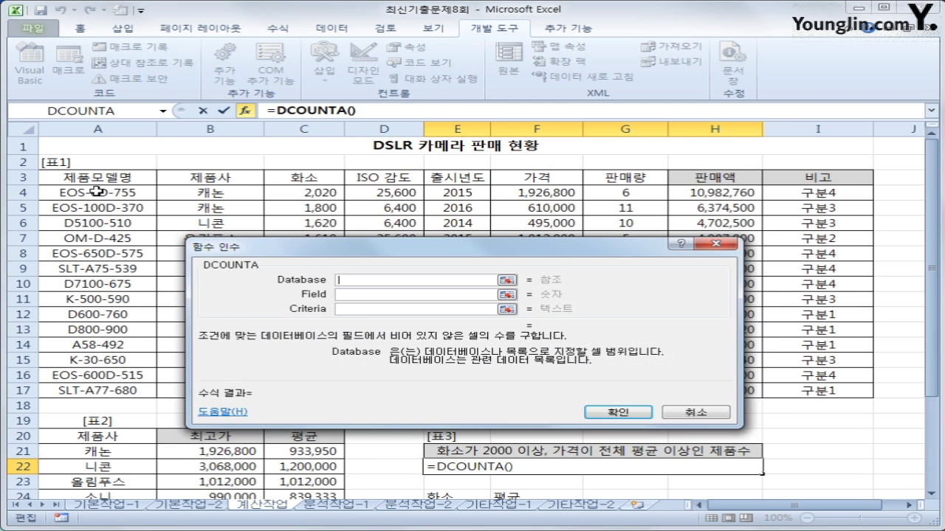
left_click_drag(98, 179, 779, 391)
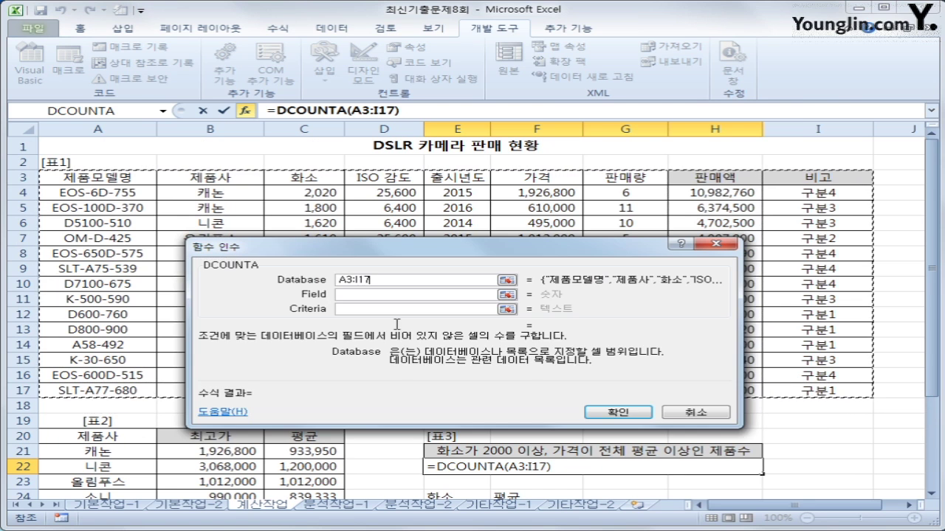
left_click(345, 294)
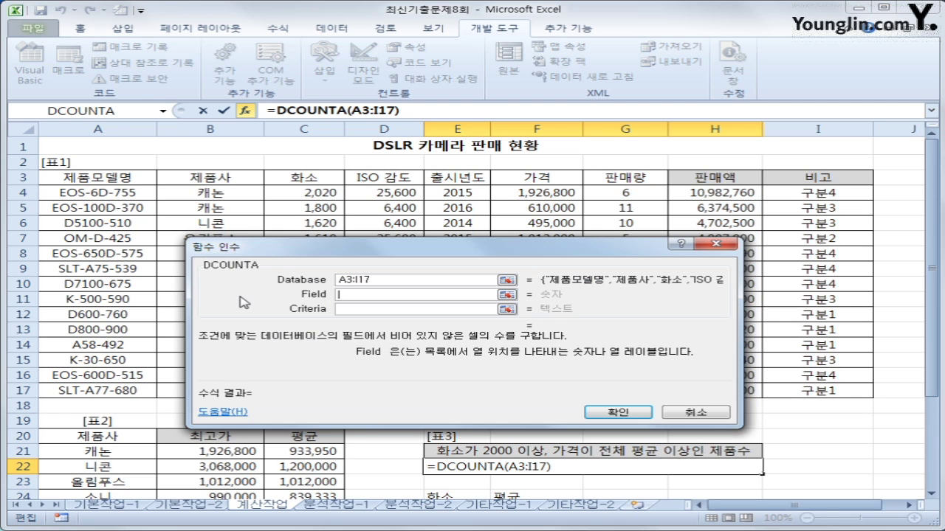
left_click(297, 183)
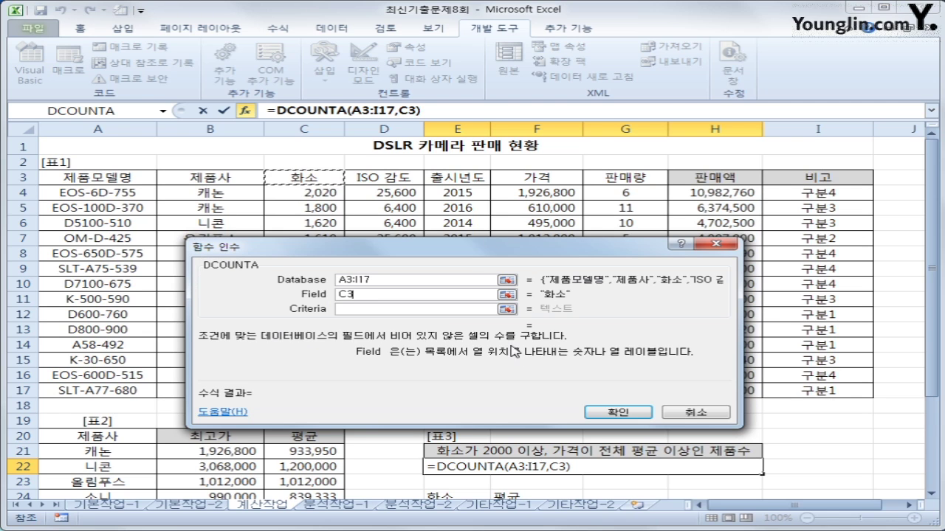
- Set DCOUNTA's Criteria argument to E24:F25 and enter the finished formula
left_click(366, 310)
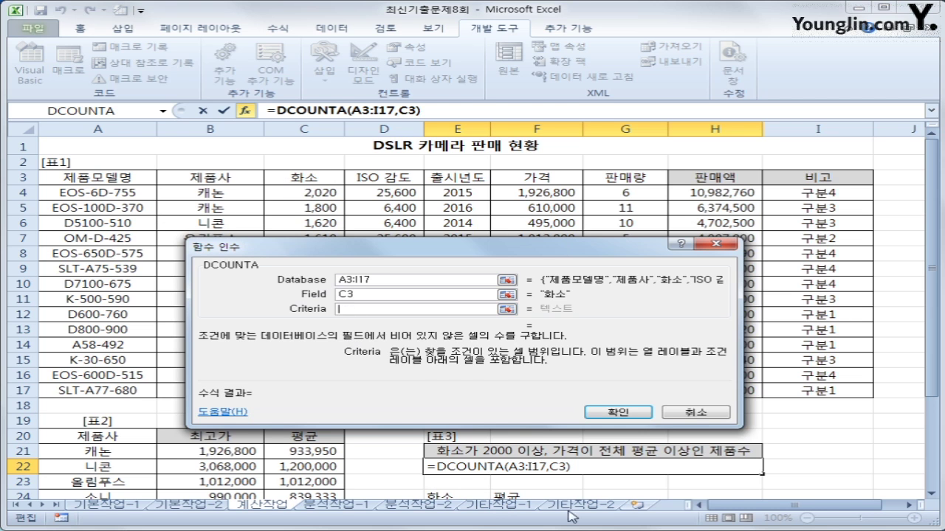
scroll(451, 474, "down", 1)
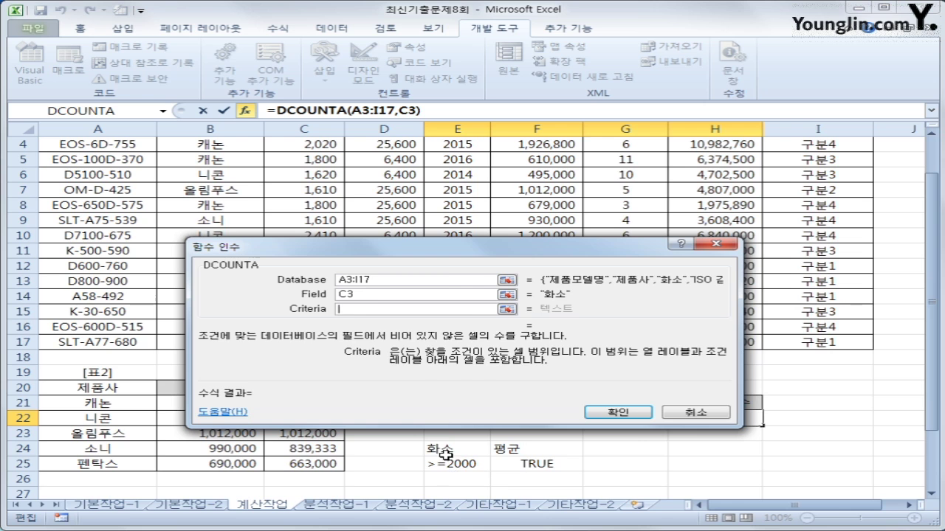
left_click_drag(435, 448, 519, 464)
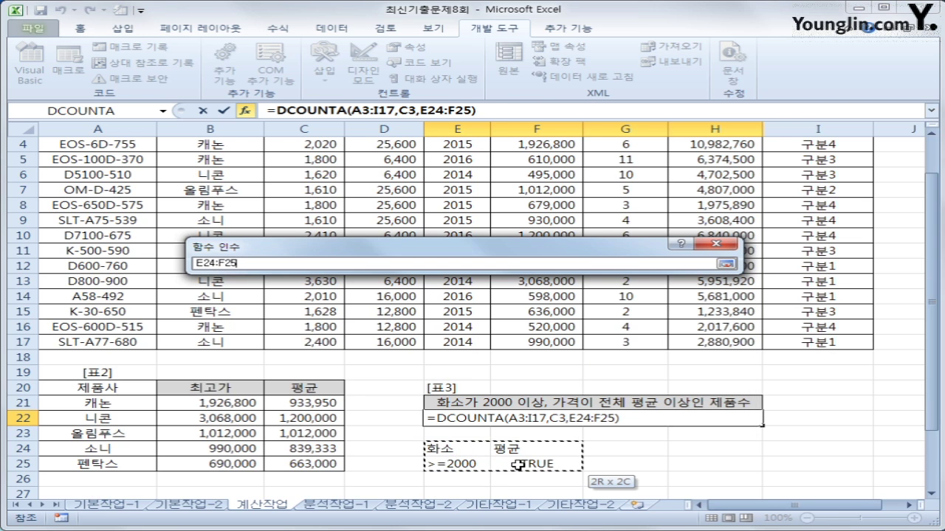
left_click(619, 412)
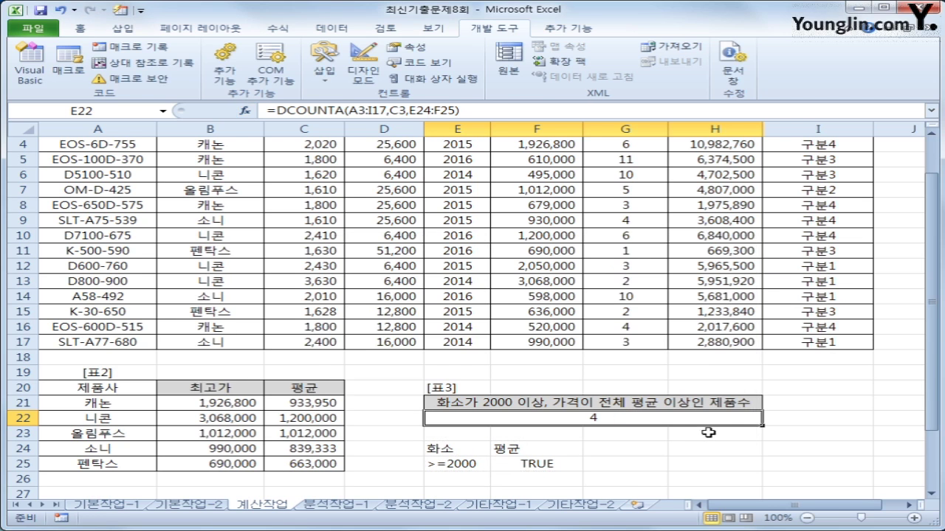
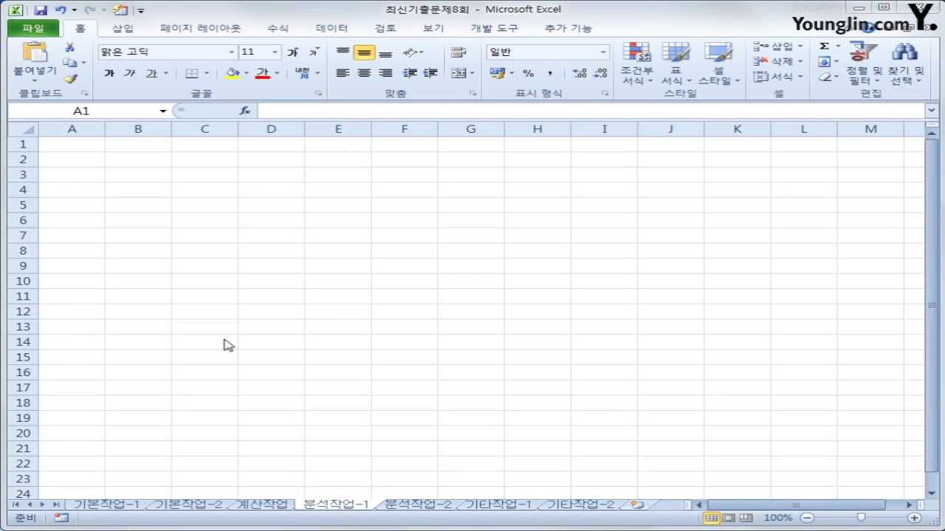
- Start a Microsoft Query import at cell B2 of sheet 분석작업-1, using MS Access Database* as the data source
left_click(132, 161)
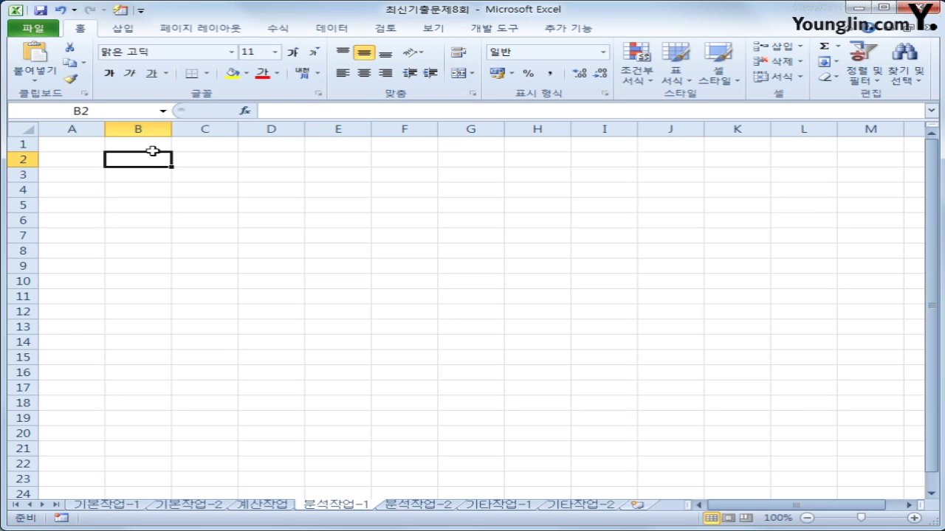
left_click(329, 30)
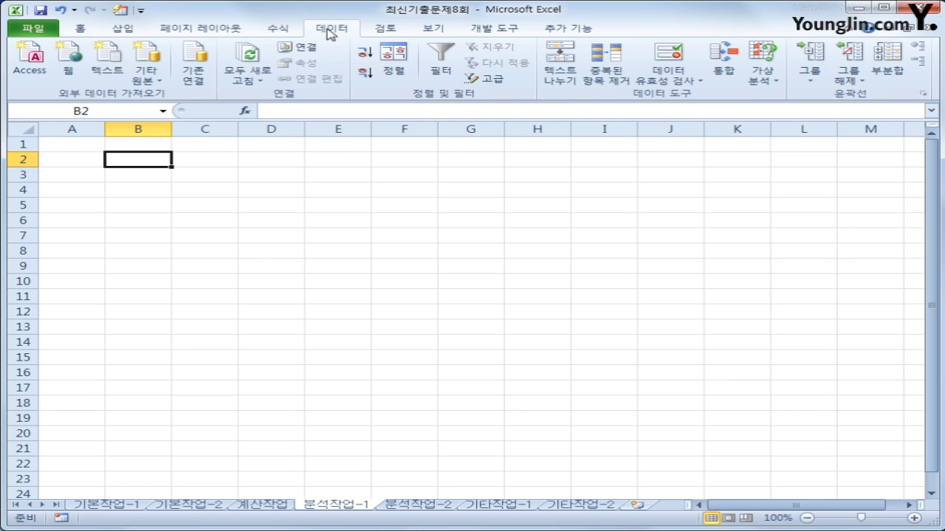
left_click(147, 79)
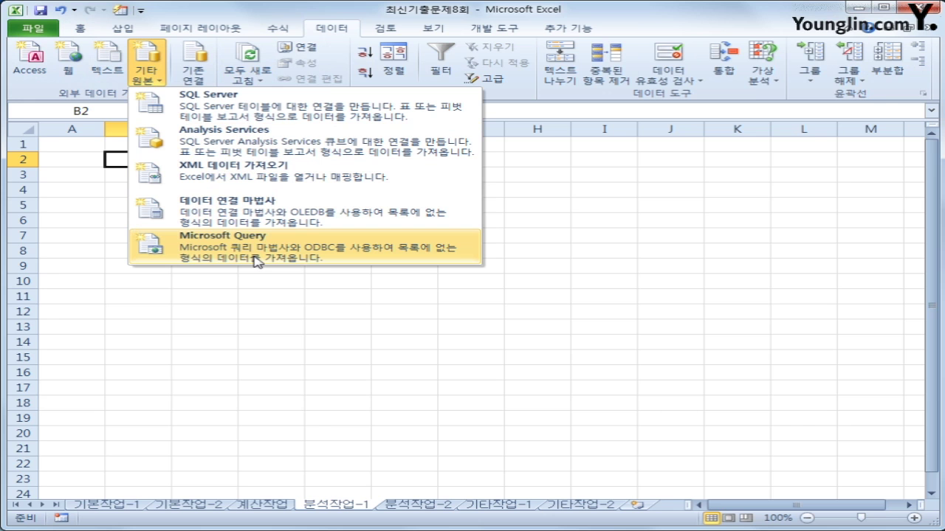
left_click(257, 262)
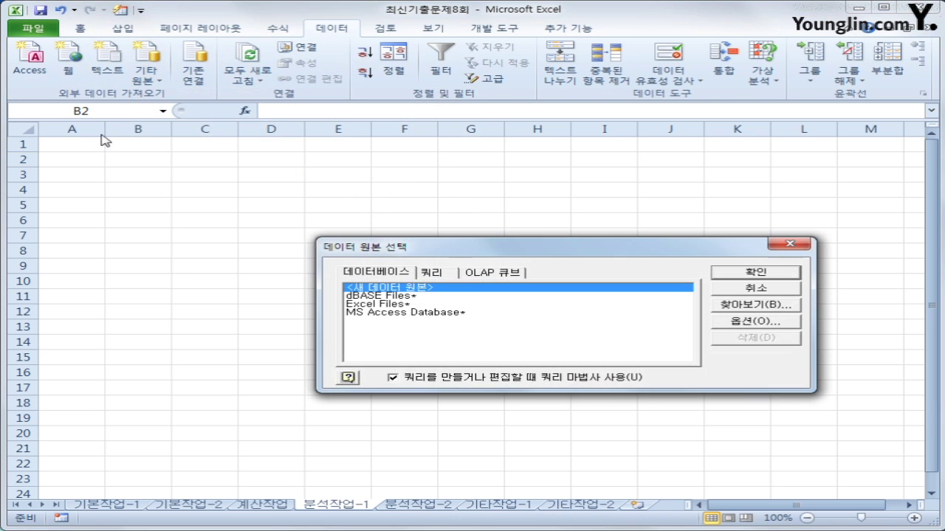
left_click(427, 314)
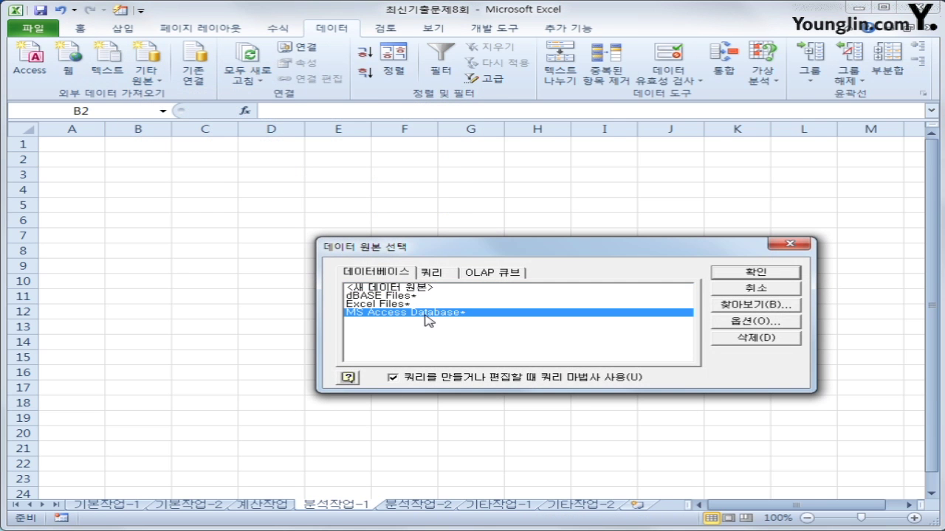
left_click(738, 274)
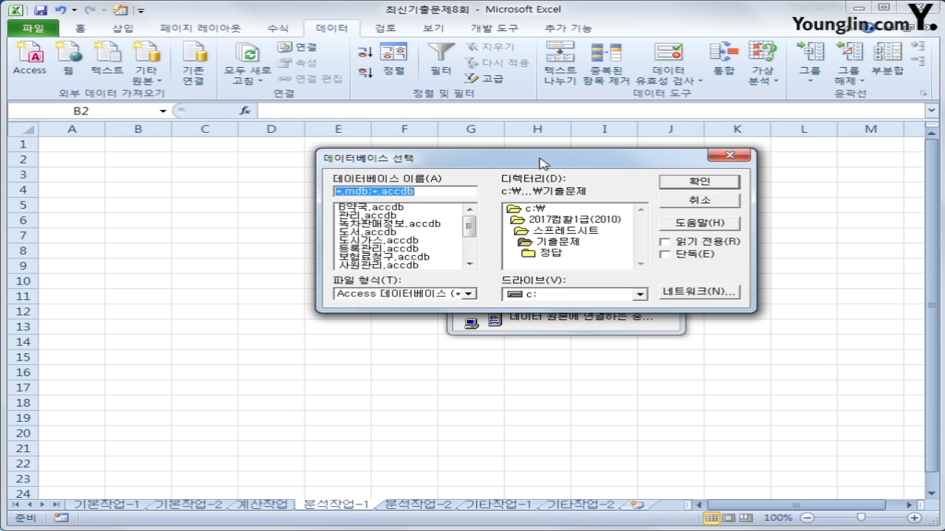
- Choose 판매현황.accdb as the database for the query
left_click_drag(473, 229, 472, 250)
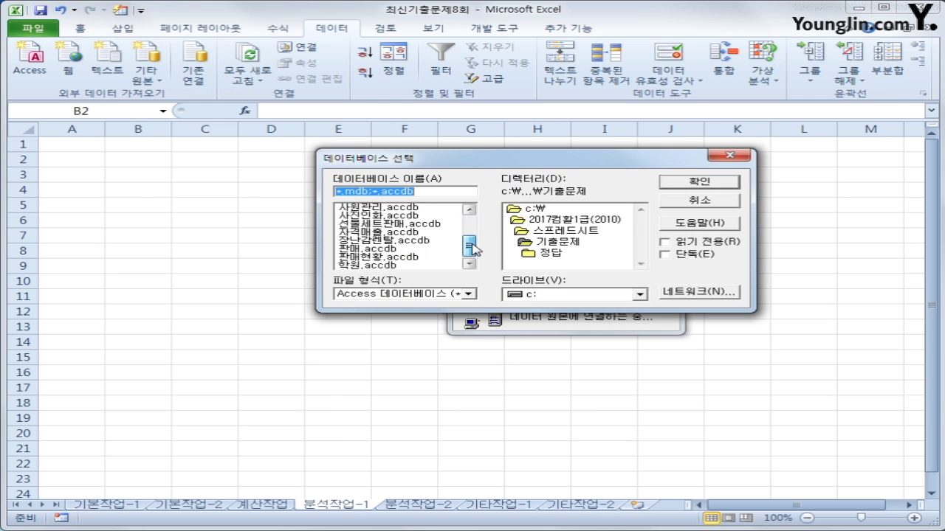
left_click(365, 264)
left_click(421, 257)
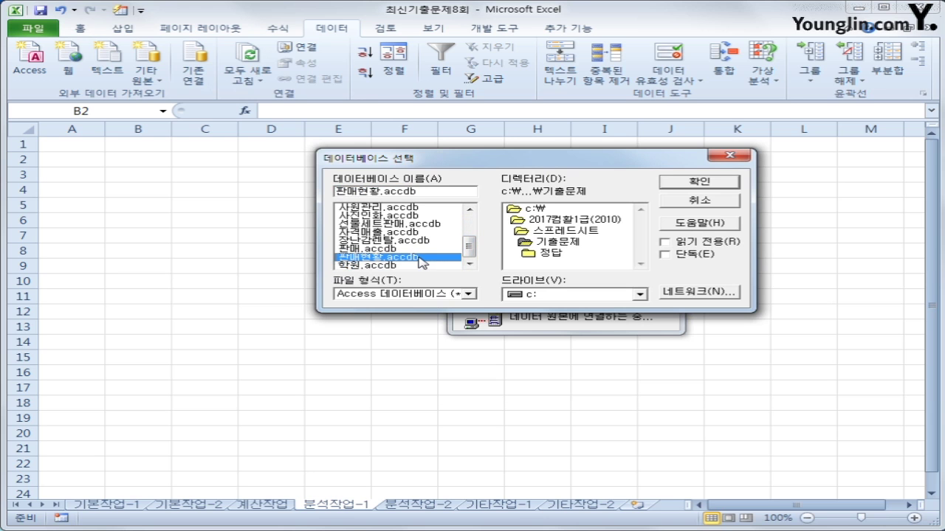
left_click(682, 184)
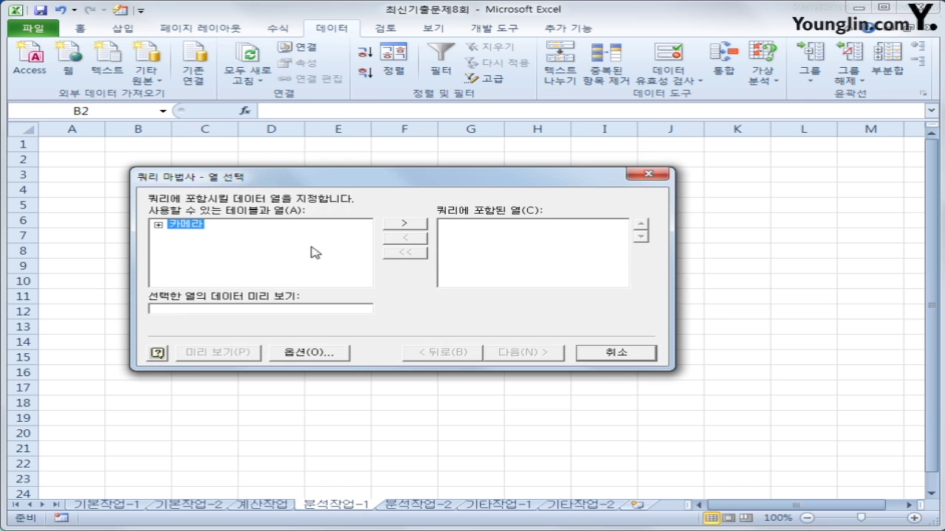
- Add the 제품사, 출시년도 and 가격 columns of the 카메라 table to the query and continue to data filtering
double_click(192, 228)
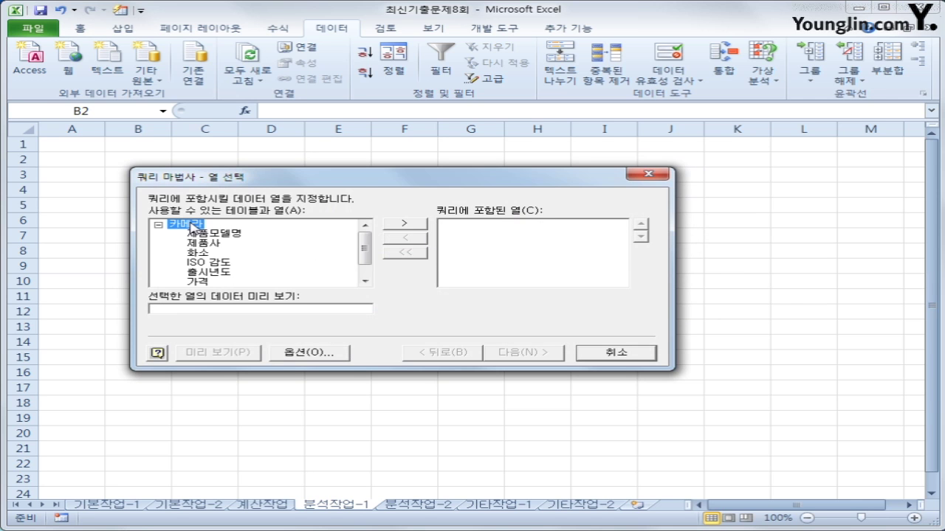
double_click(210, 244)
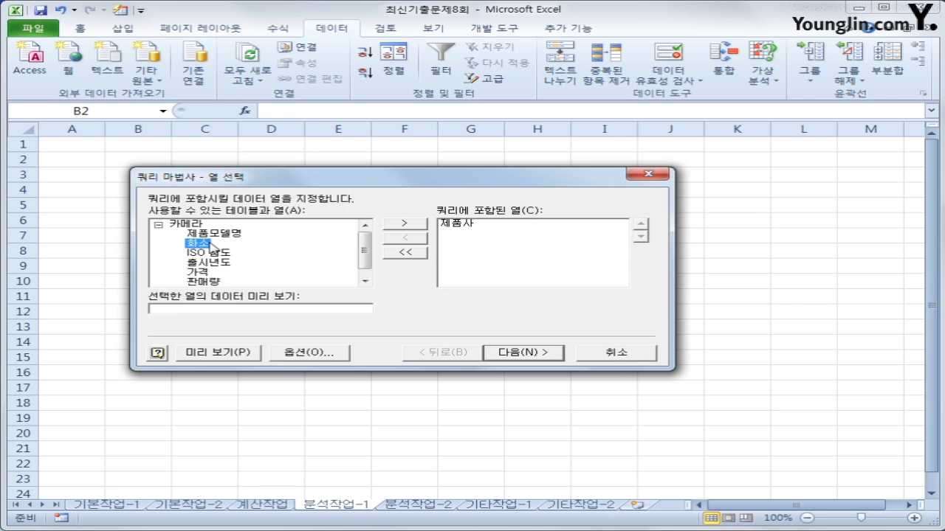
double_click(197, 262)
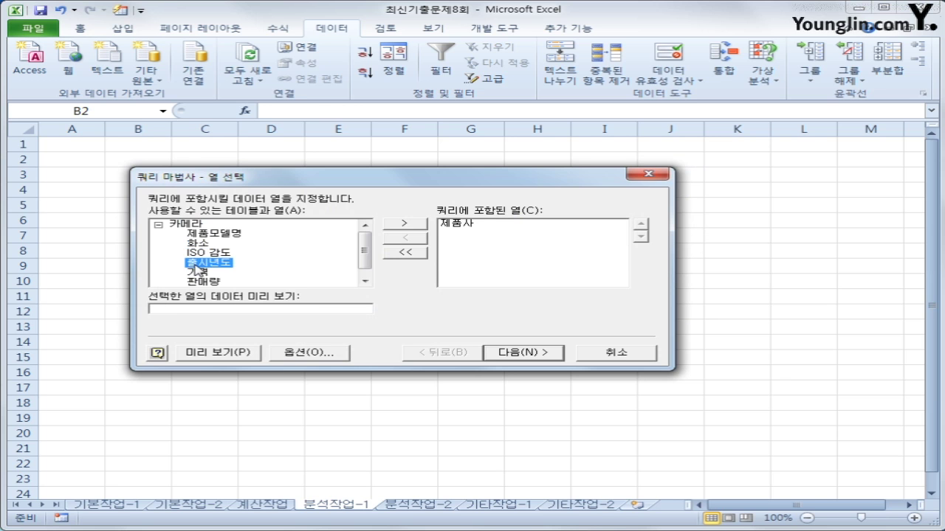
double_click(198, 264)
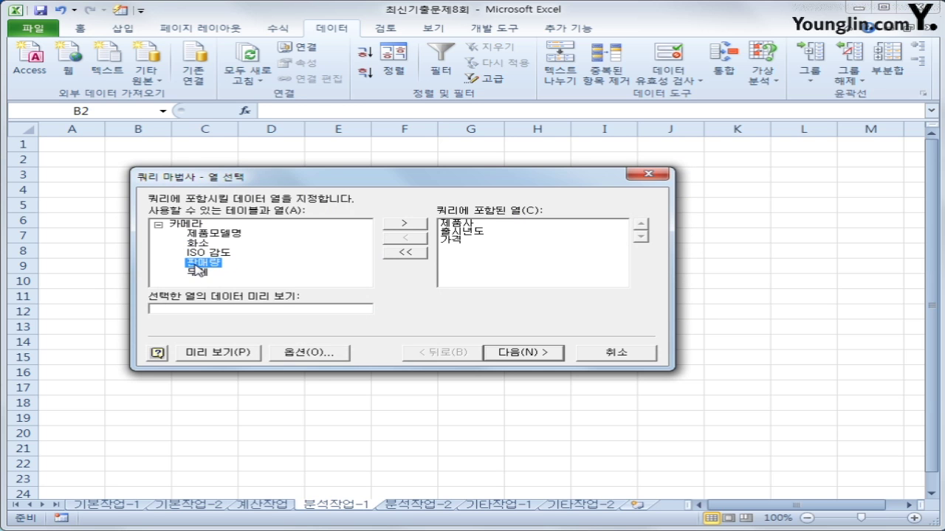
left_click(506, 354)
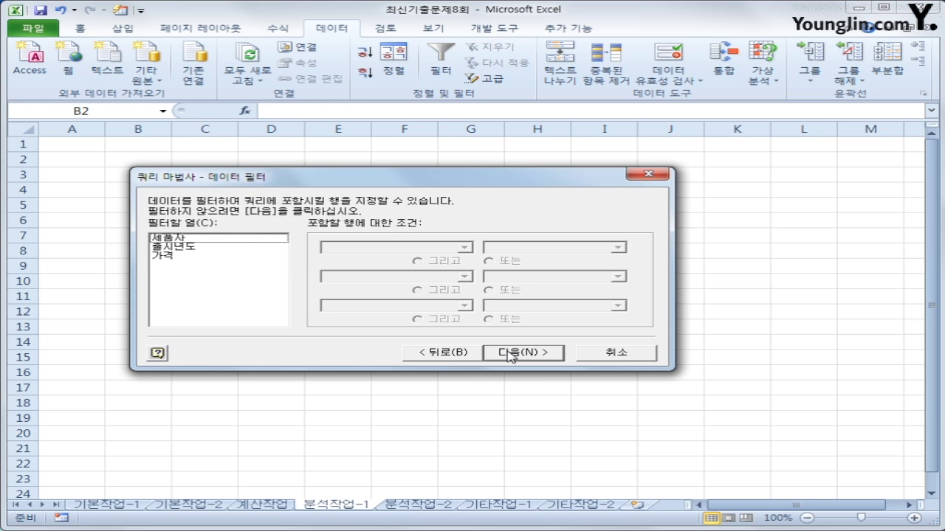
- Finish the query without filtering or sorting and return the data to Excel as a PivotTable report at B2 of the existing sheet
left_click(505, 353)
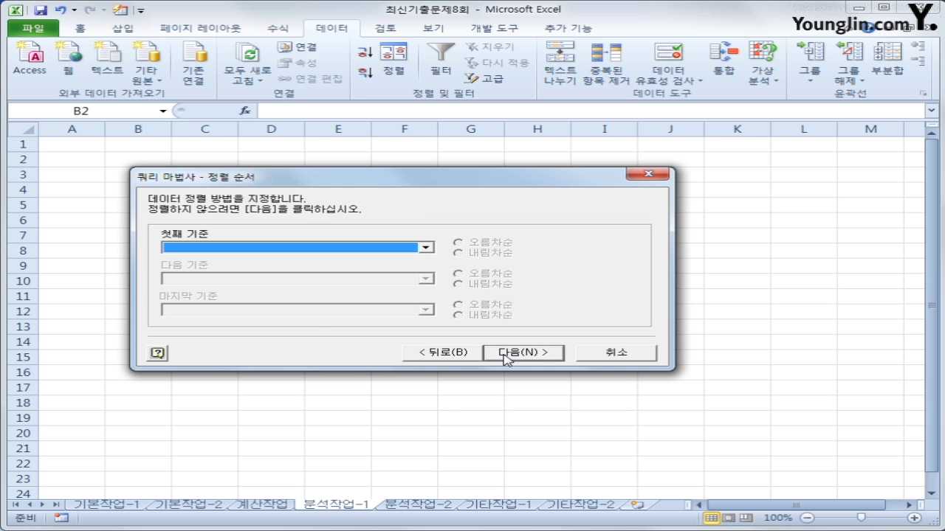
left_click(505, 353)
left_click(503, 353)
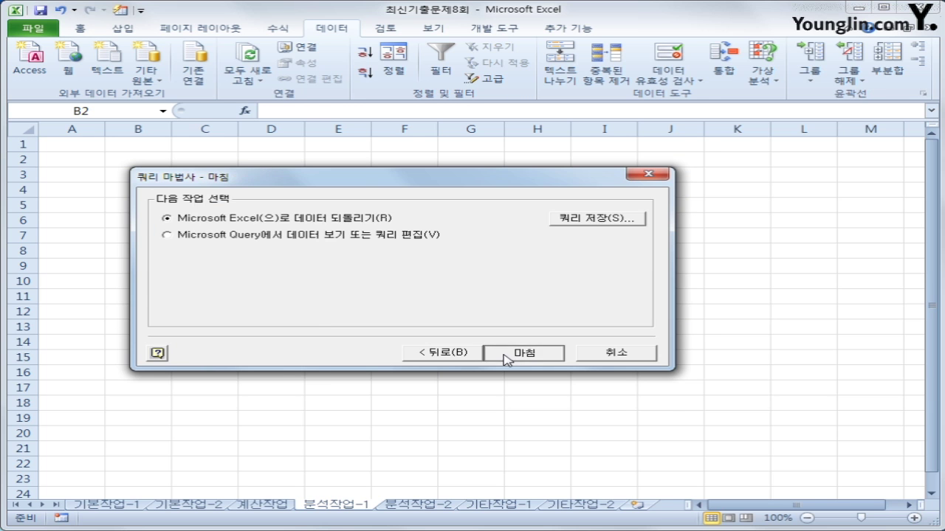
left_click(428, 306)
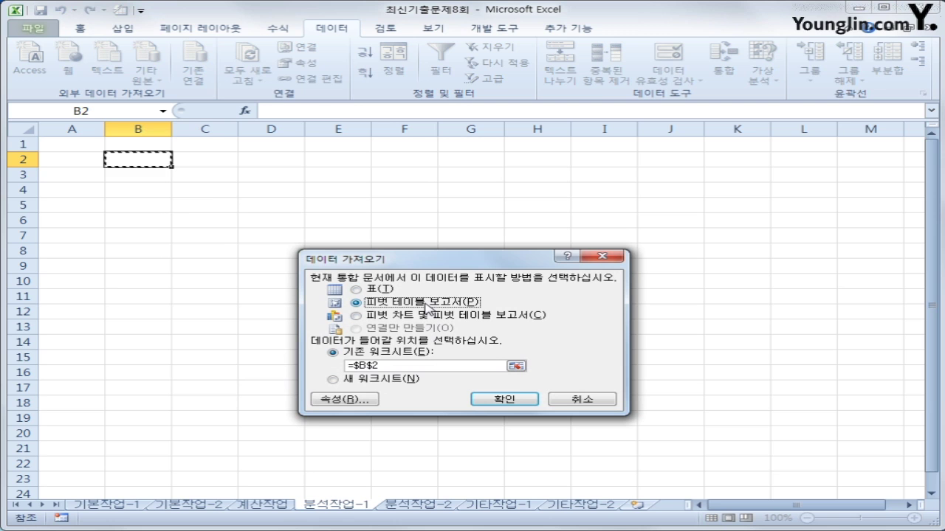
left_click(492, 408)
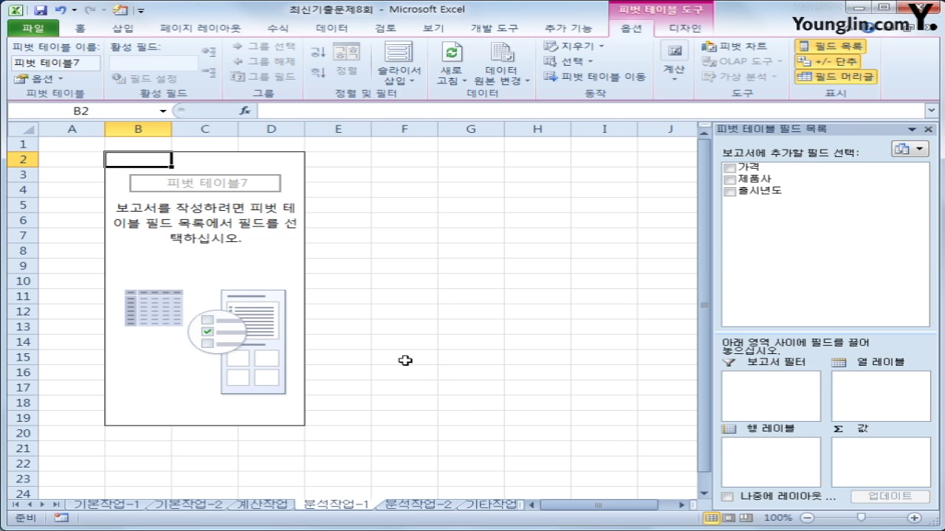
- Lay out the PivotTable with 제품사 as row labels, 출시년도 as column labels and the sum of 가격 as values
left_click_drag(767, 180, 760, 458)
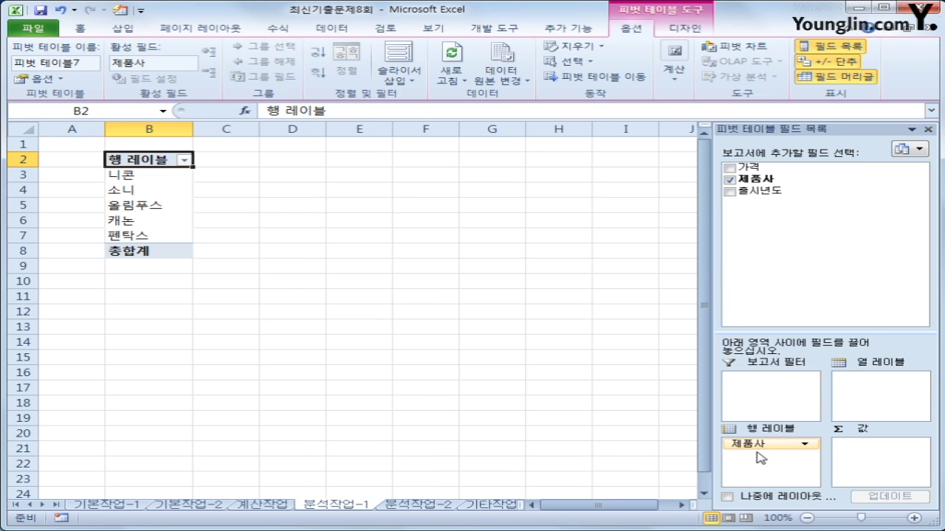
left_click_drag(752, 192, 915, 401)
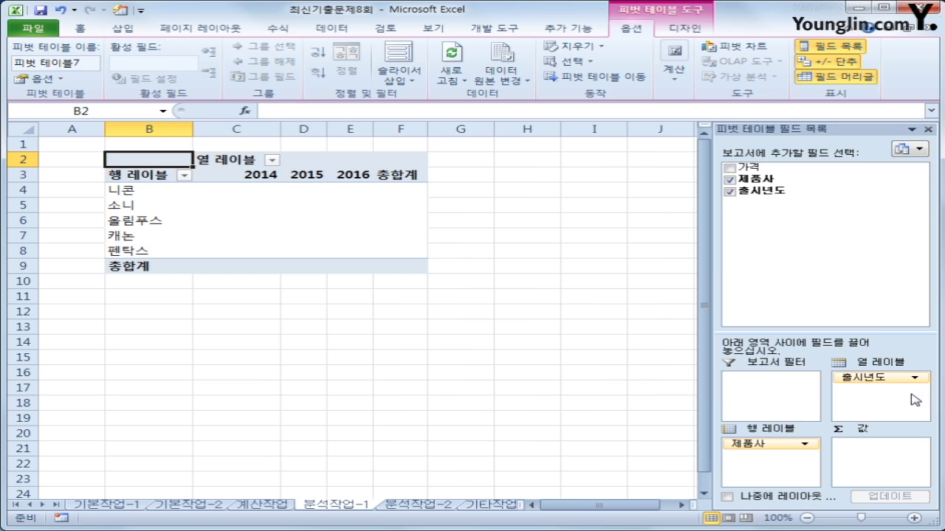
left_click_drag(742, 166, 873, 478)
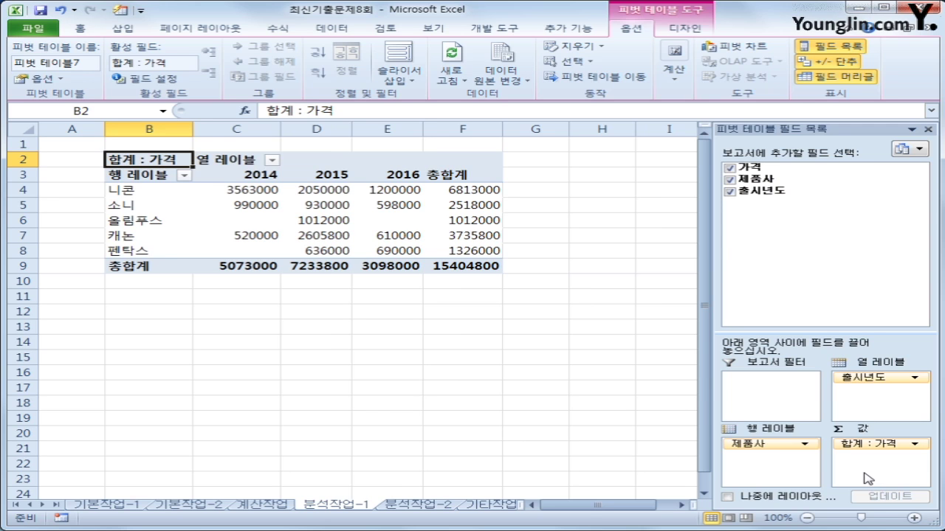
- Change the PivotTable's report layout to outline form (개요 형식으로 표시)
left_click(153, 177)
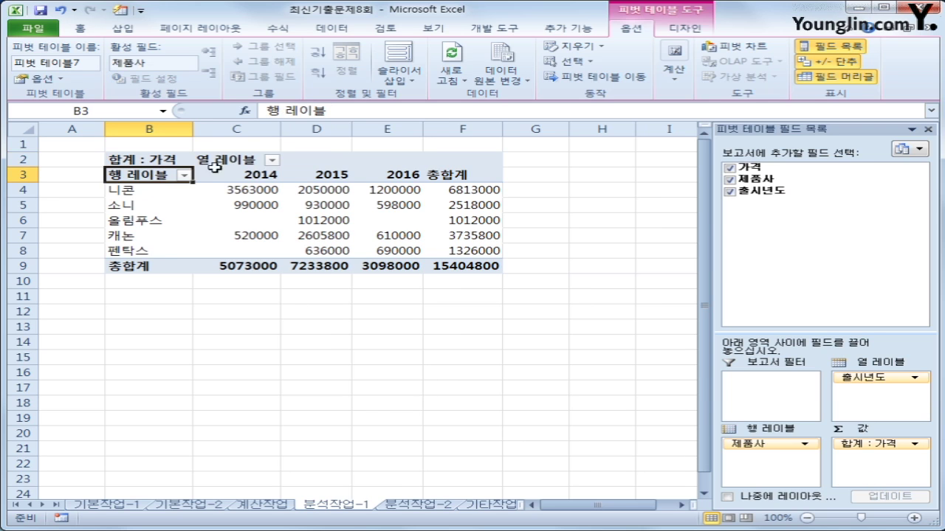
left_click(218, 161)
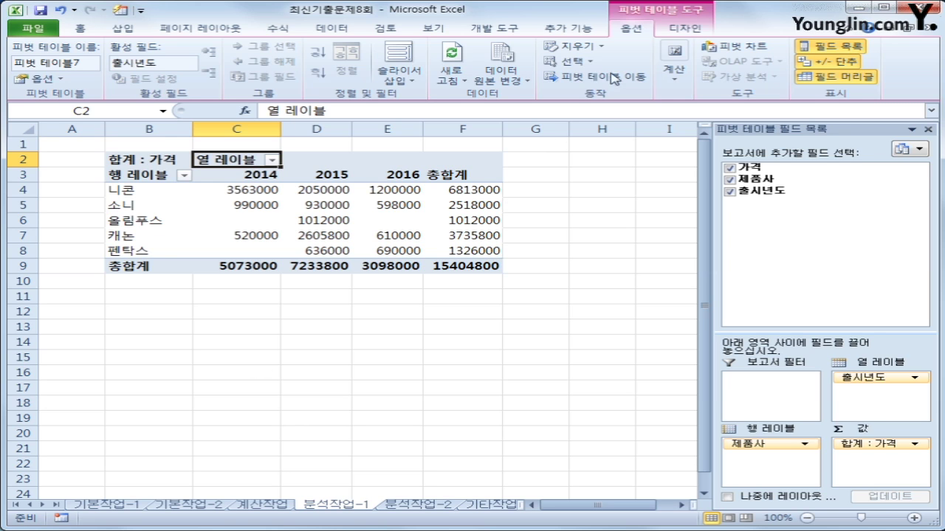
left_click(668, 31)
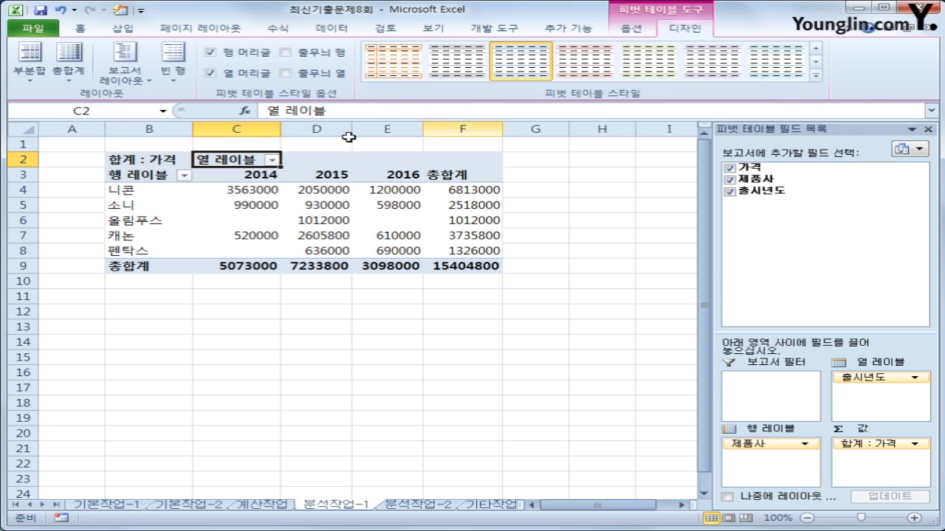
left_click(124, 67)
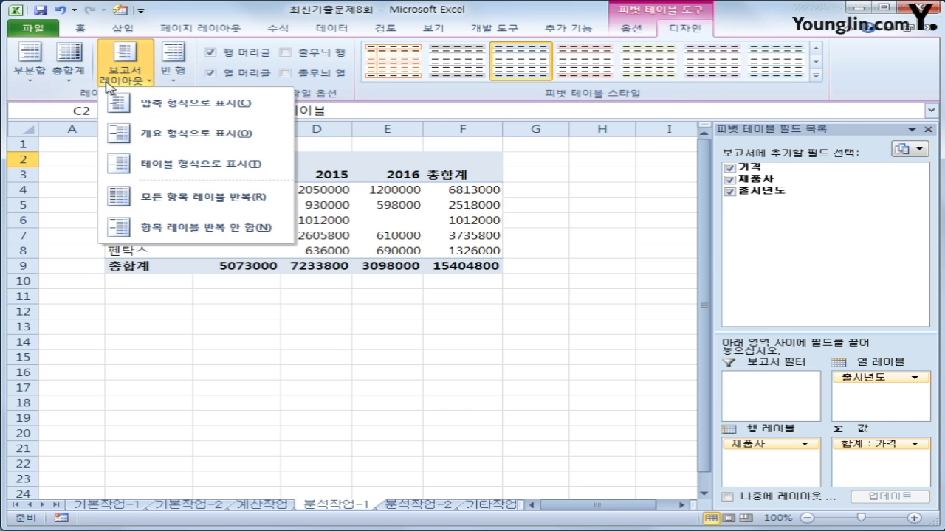
left_click(152, 141)
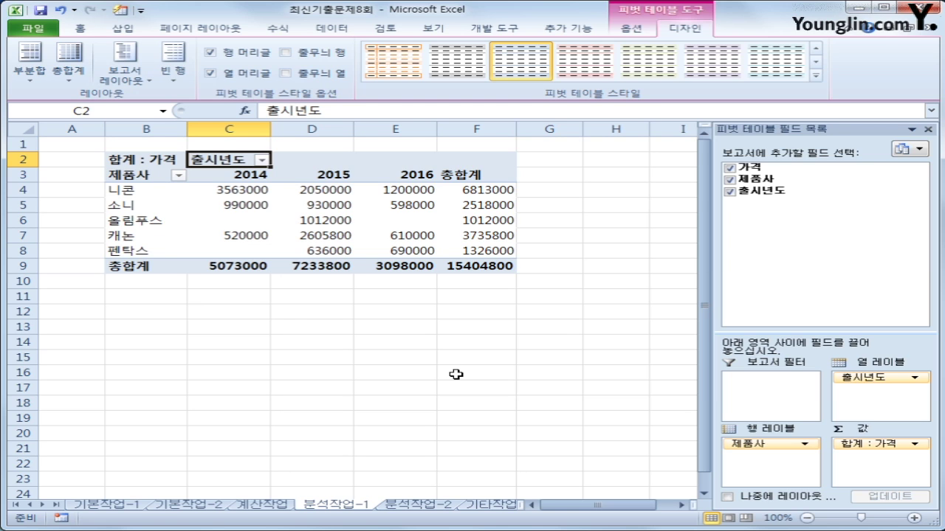
- Sort the PivotTable's 제품사 row labels in descending text order
left_click(130, 176)
left_click(179, 175)
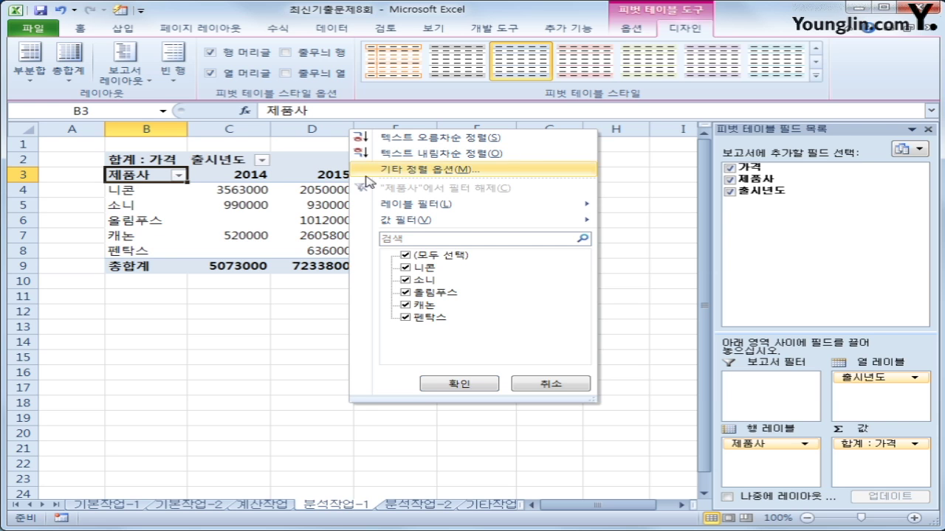
left_click(418, 157)
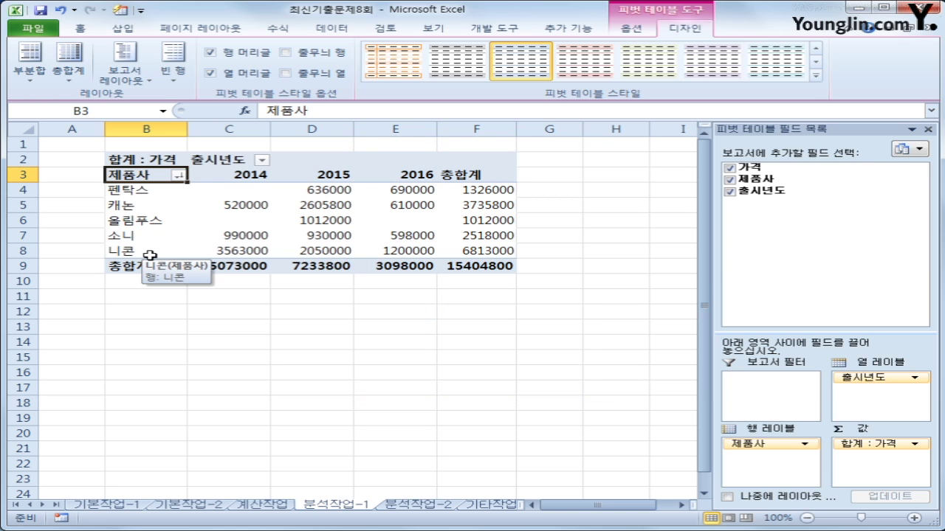
- Apply the custom number format #,###,"천원" to the PivotTable values in C4:F9
left_click_drag(258, 190, 499, 269)
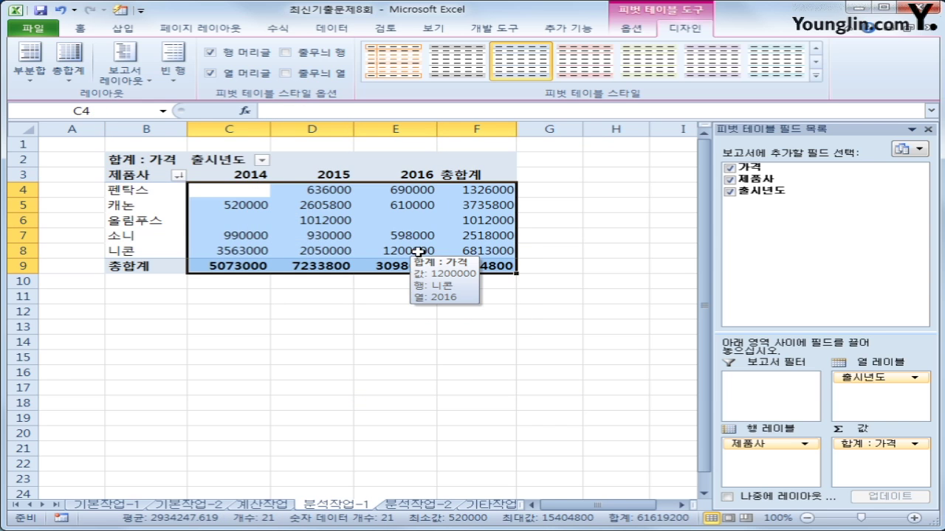
right_click(317, 214)
left_click(384, 233)
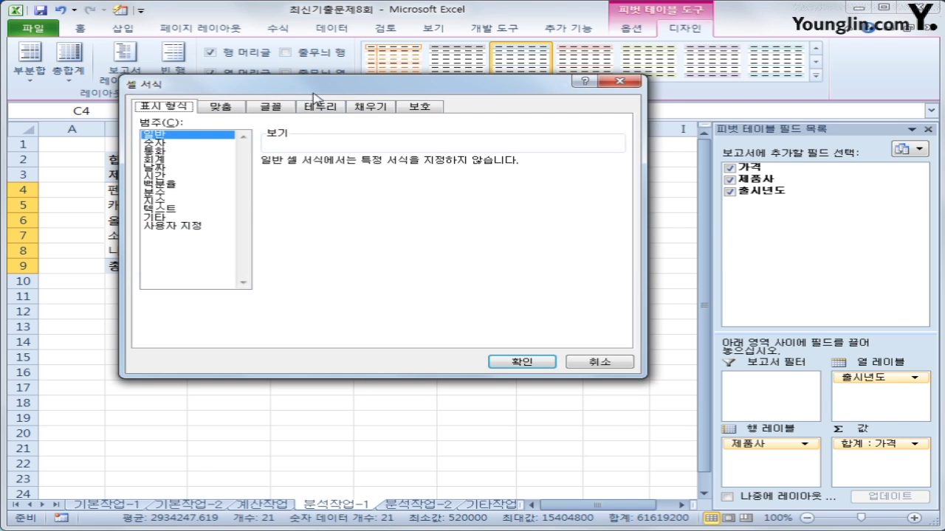
left_click_drag(319, 90, 572, 171)
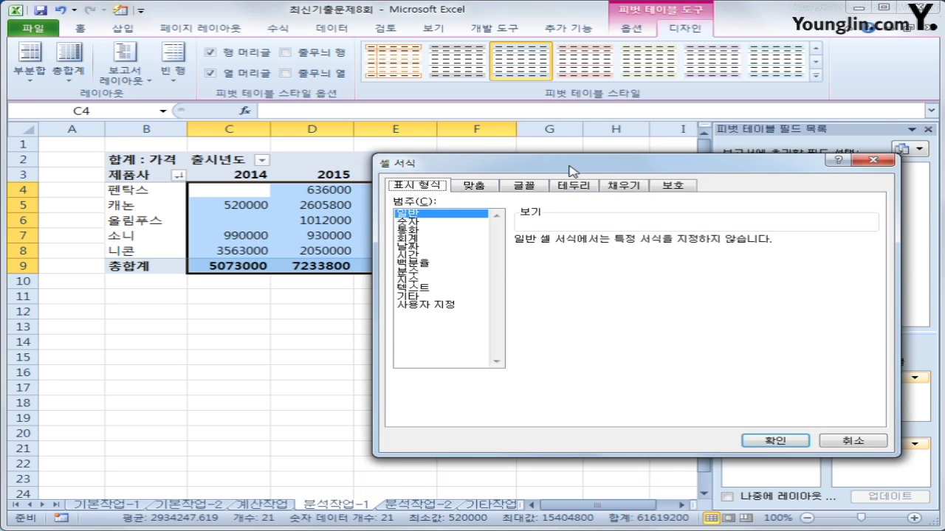
left_click_drag(573, 171, 563, 148)
left_click(428, 280)
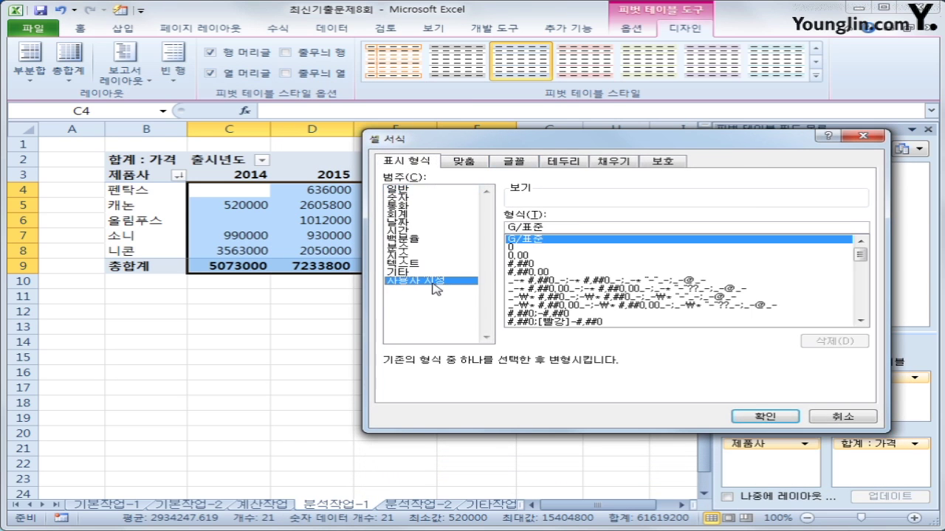
left_click(572, 238)
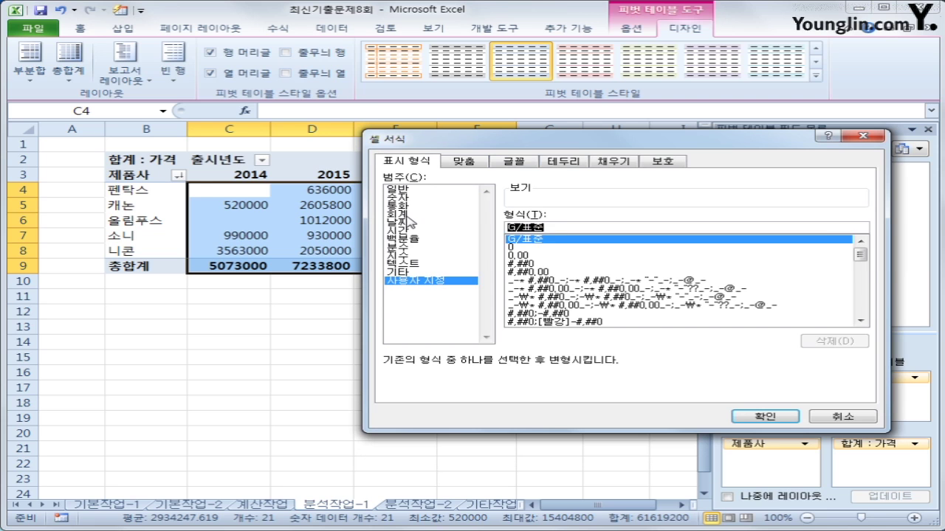
type("#,#")
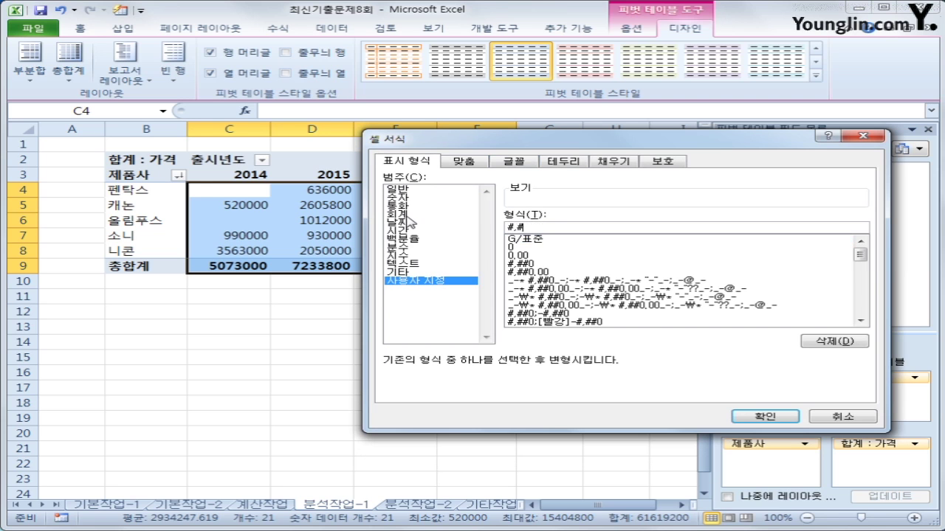
type("##")
type(",\"천원\"")
left_click(765, 417)
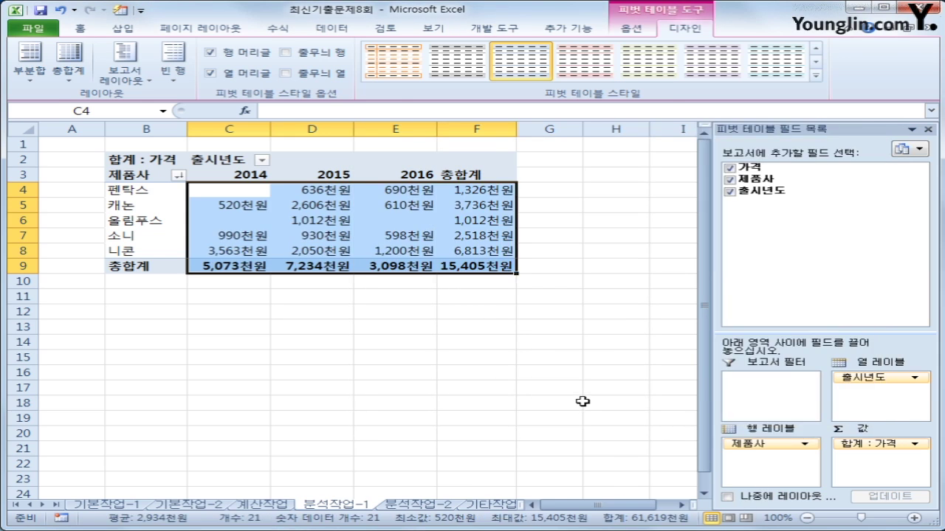
left_click(583, 402)
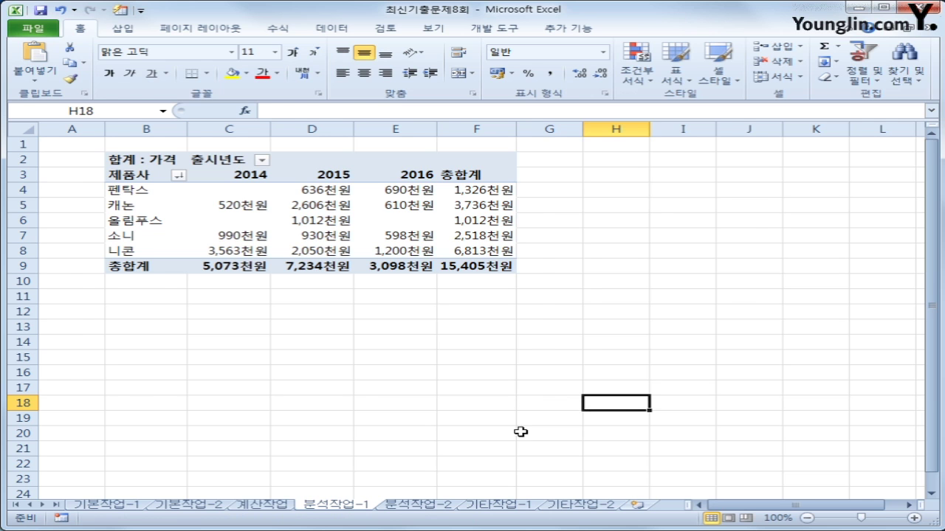
- Start recording a macro named 자동필터 on sheet 분석작업-2, with an empty cell outside the table selected
left_click(418, 506)
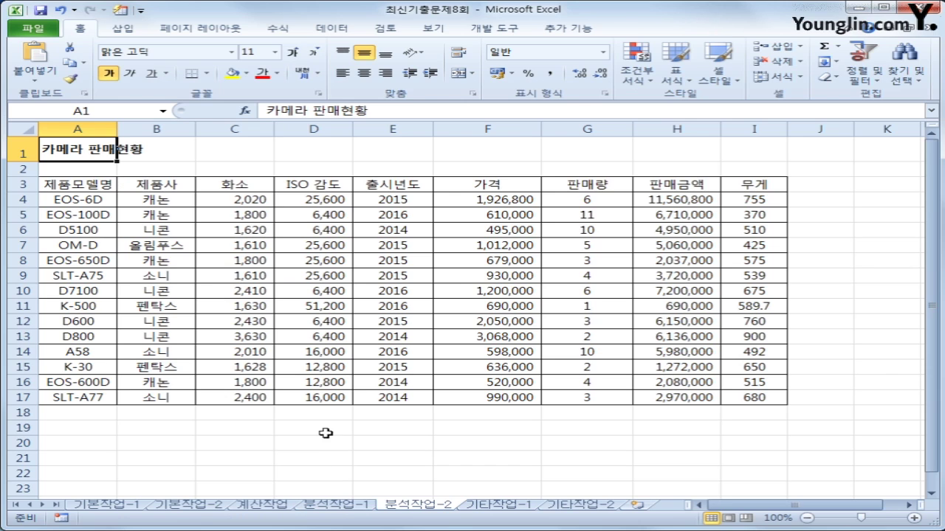
left_click(832, 405)
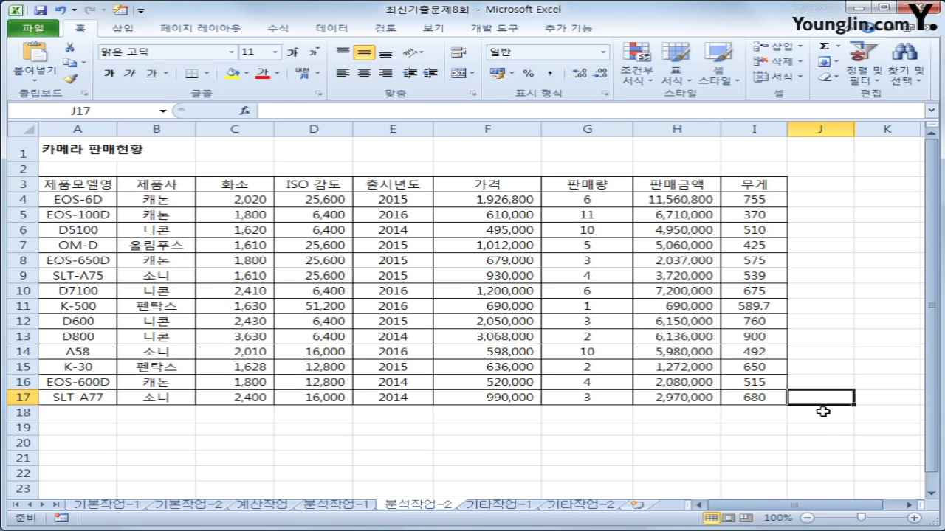
left_click(862, 155)
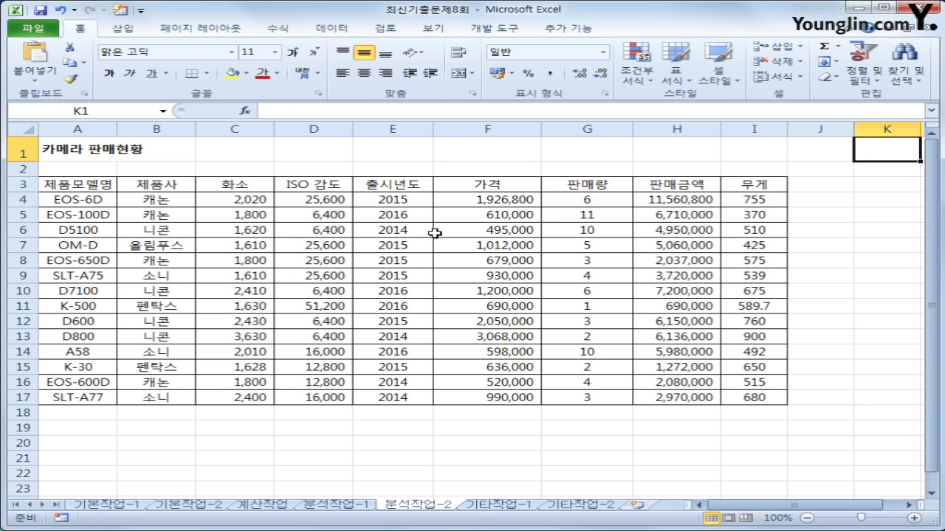
left_click(493, 28)
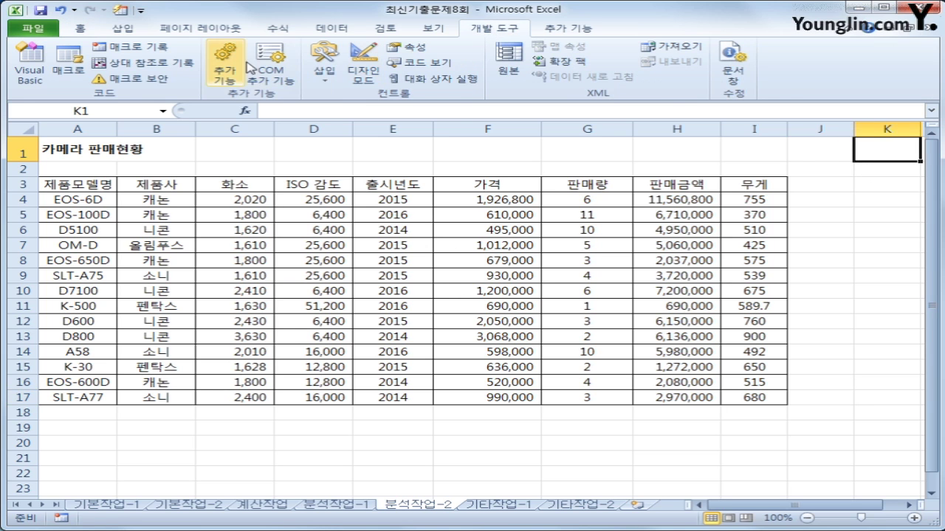
left_click(129, 47)
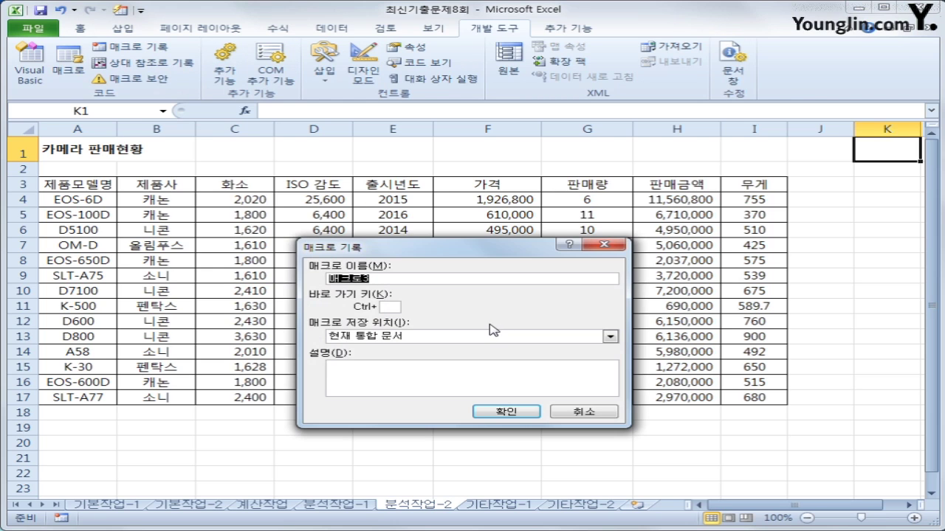
type("자동필터")
left_click(523, 414)
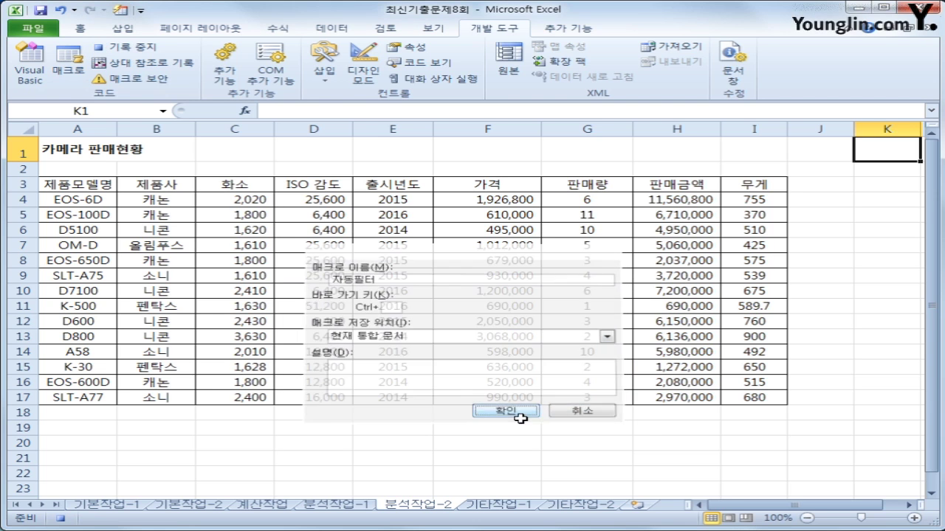
- Turn on the auto filter for the camera sales table and sort it by 제품모델명 in ascending order
left_click(301, 184)
left_click(330, 27)
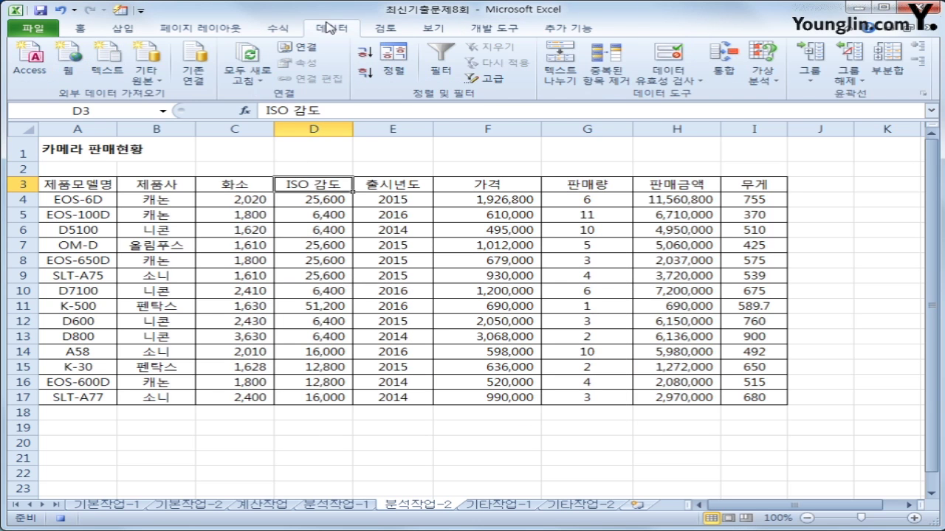
left_click(437, 74)
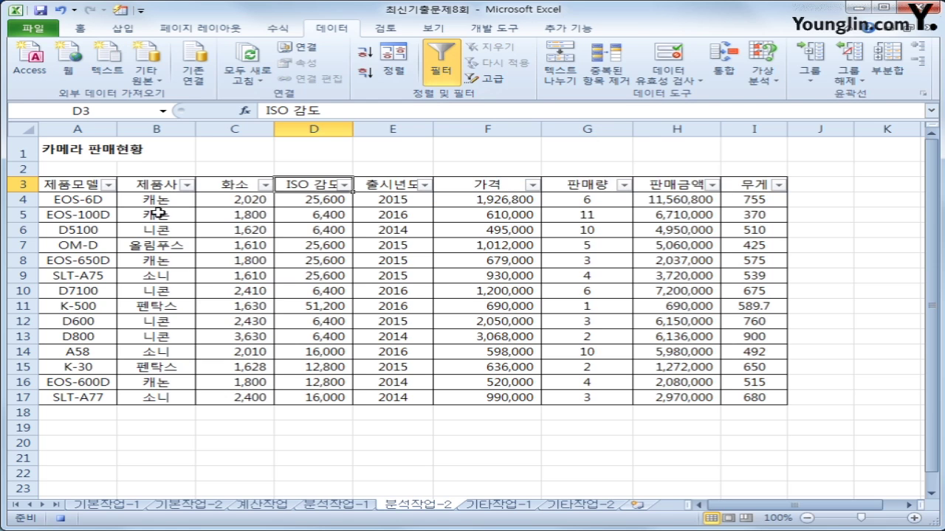
left_click(89, 192)
left_click(109, 185)
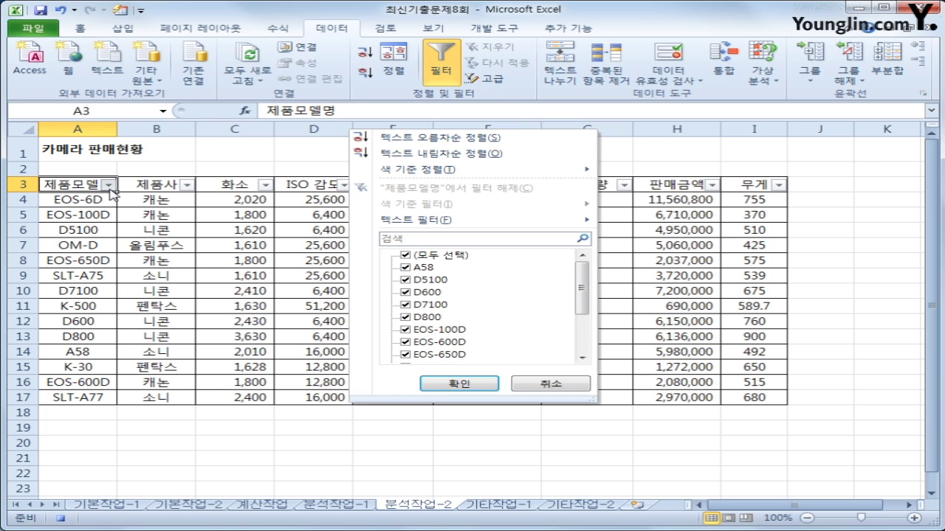
left_click(418, 140)
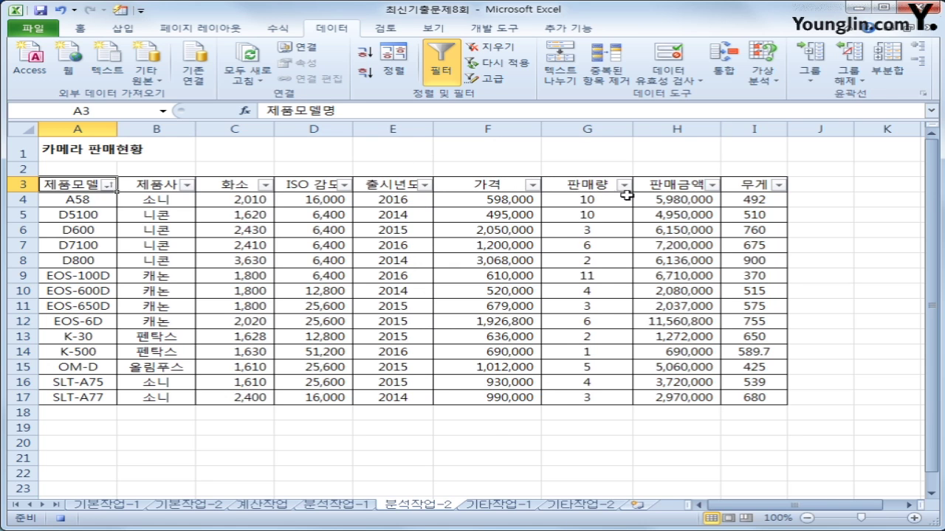
- Start a custom filter on the 판매금액 column with a first condition of greater than or equal to 50000000
left_click(712, 185)
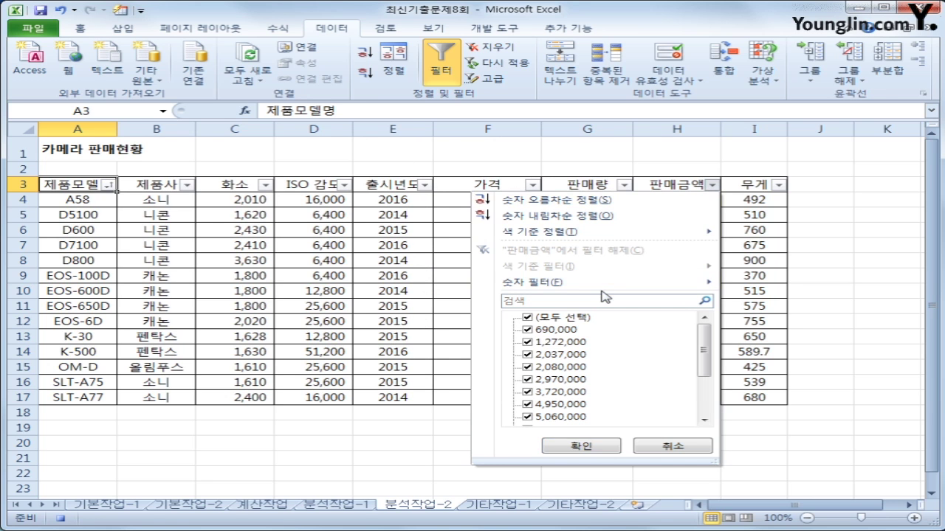
mouse_move(604, 289)
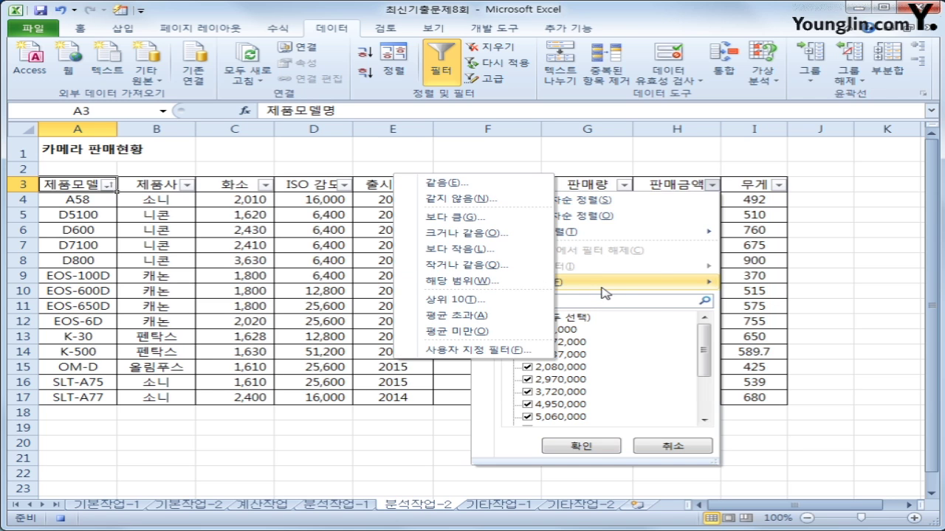
left_click(465, 350)
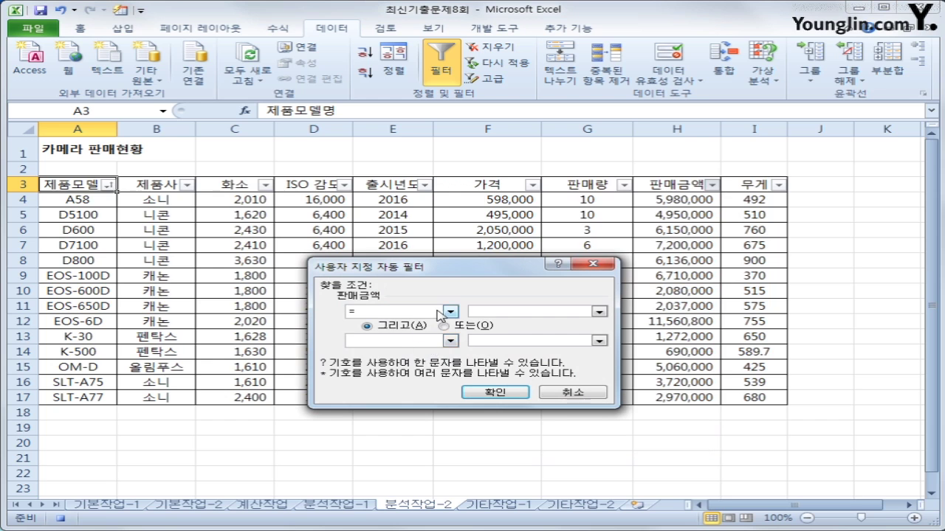
left_click(449, 311)
left_click(436, 352)
left_click(493, 313)
type("50000000")
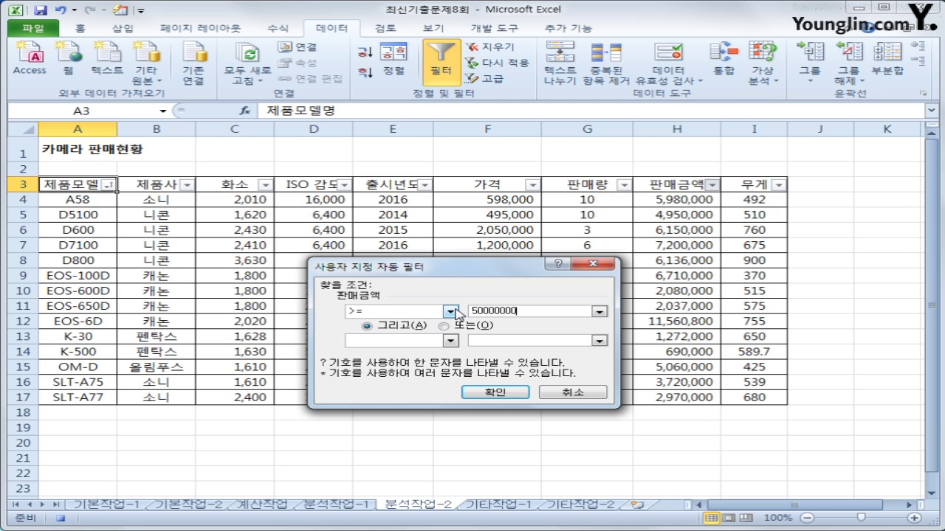
- Add an AND condition of less than or equal to 10000000 to the 판매금액 custom filter and apply it
left_click(450, 340)
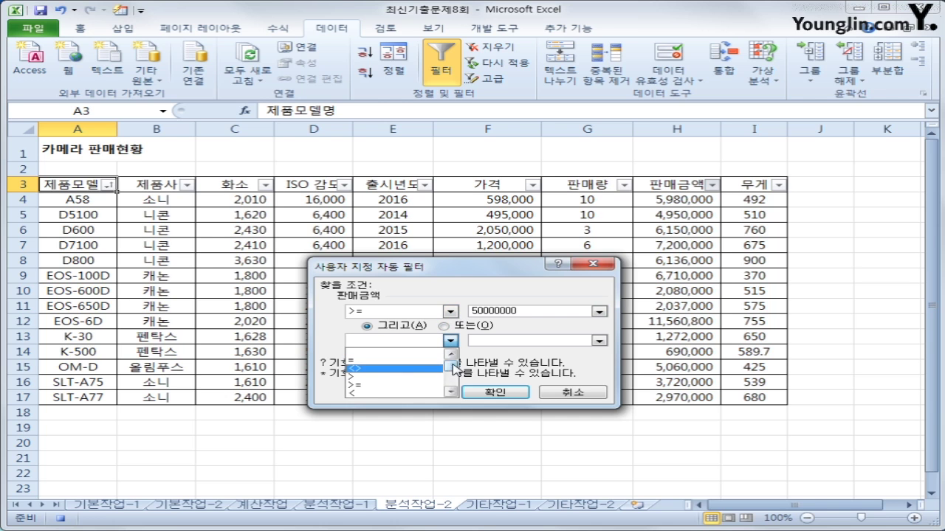
scroll(399, 373, "down", 1)
left_click(383, 374)
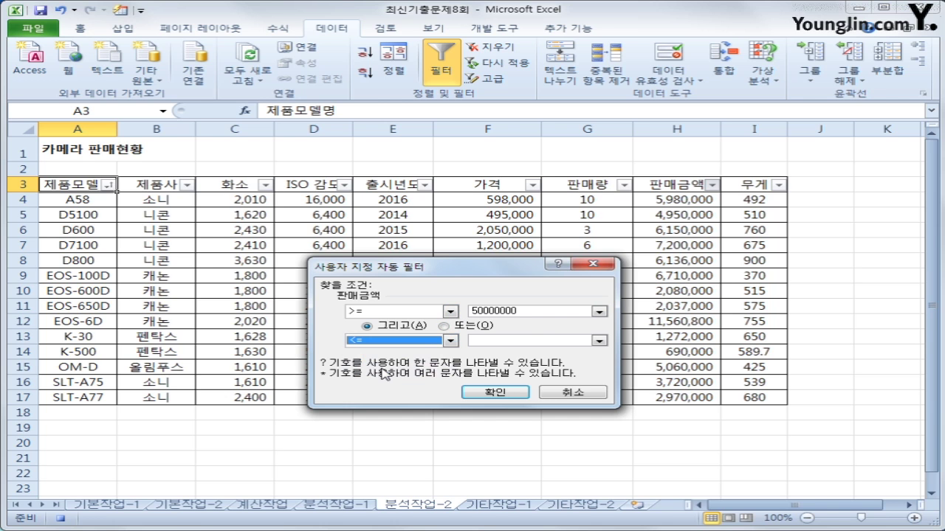
left_click(530, 339)
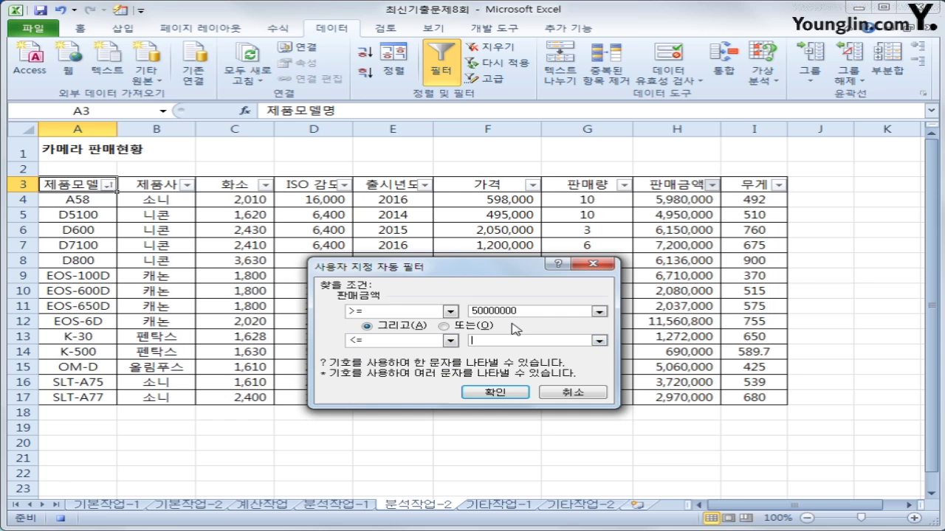
type("10000")
key("BackSpace")
key("BackSpace")
key("BackSpace")
key("BackSpace")
type("0000000")
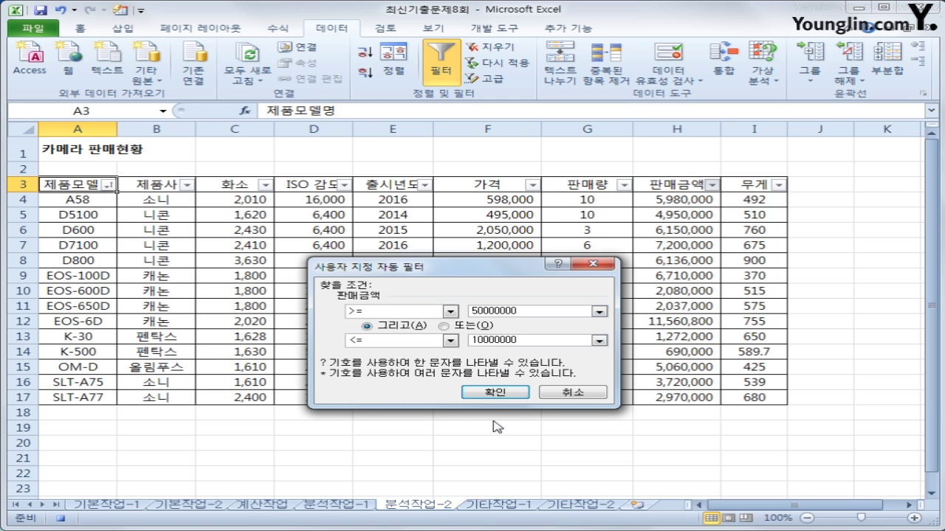
left_click(500, 393)
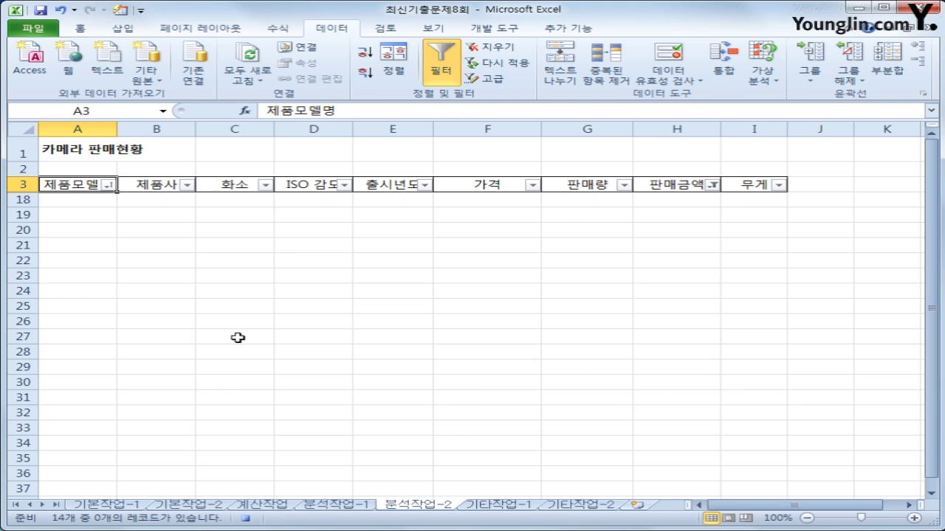
- Correct the lower limit of the 판매금액 custom filter to 5000000 and reapply it
left_click(711, 185)
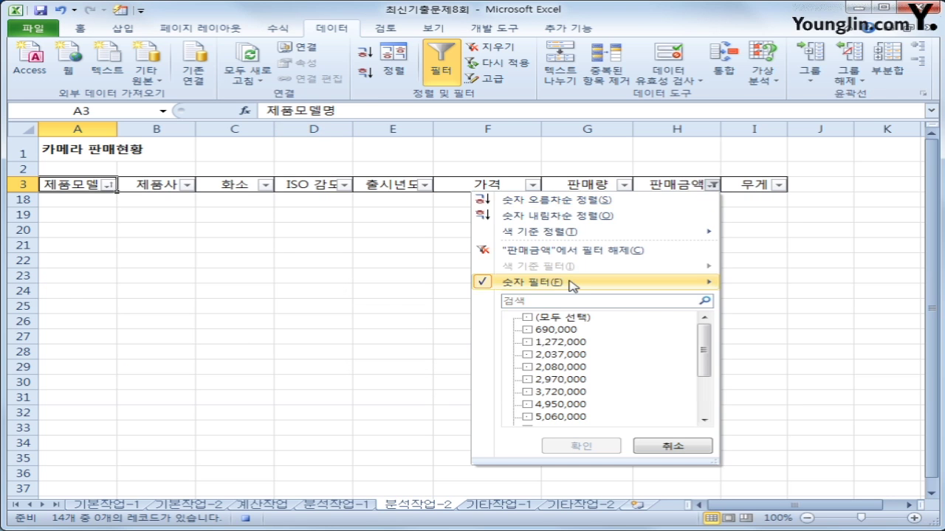
mouse_move(563, 285)
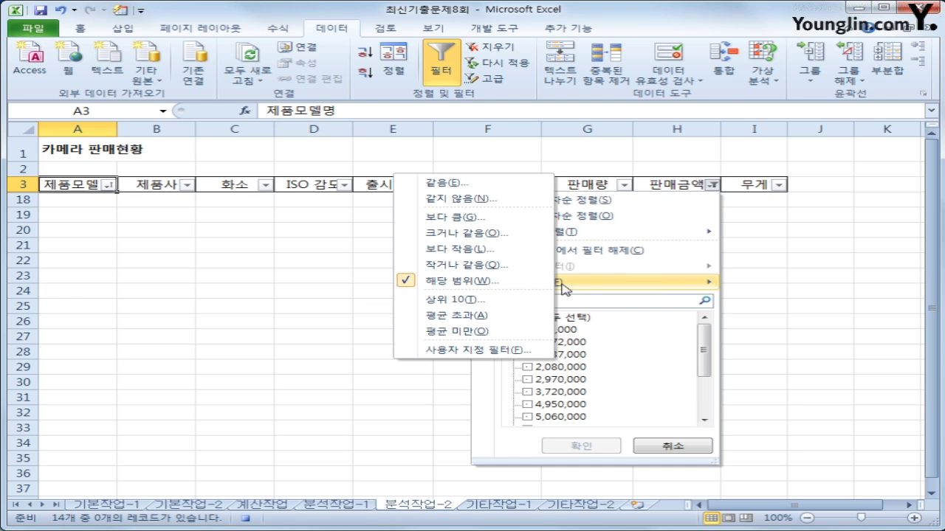
left_click(481, 350)
left_click(520, 311)
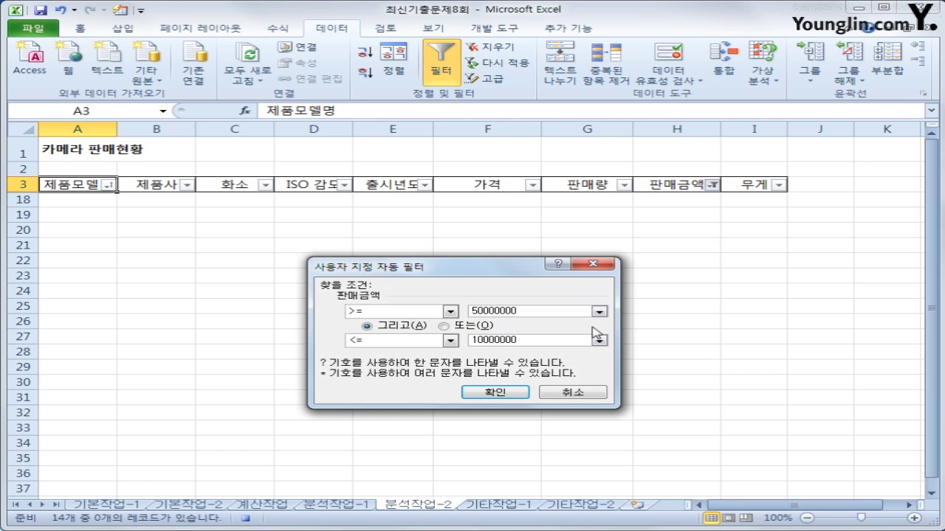
key("BackSpace")
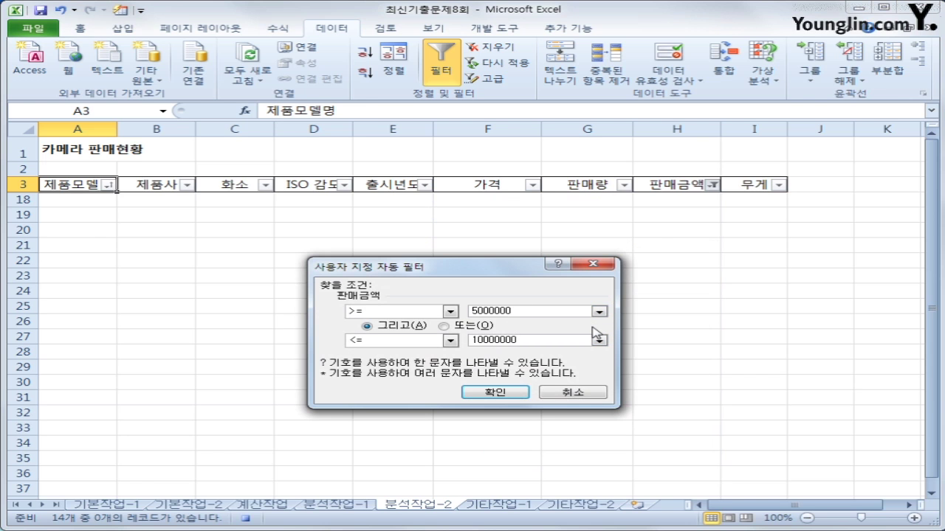
left_click(500, 392)
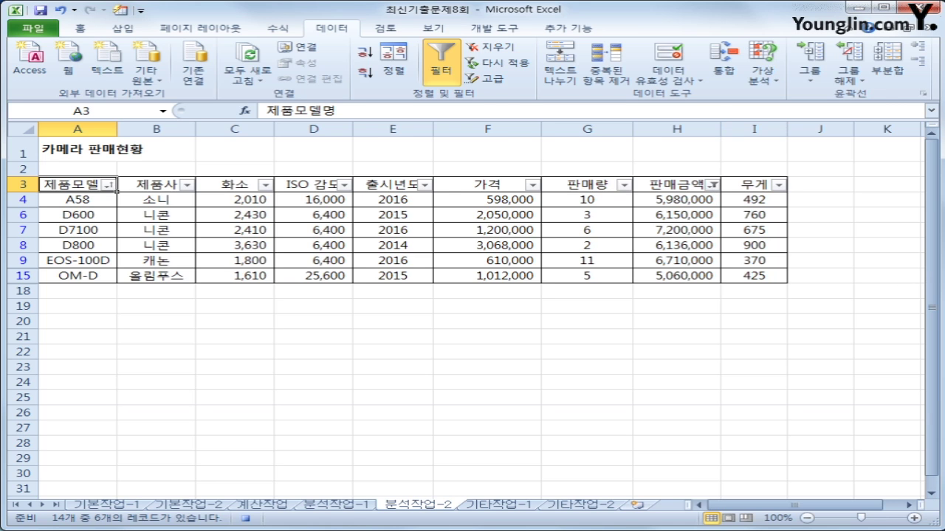
- Stop recording the macro and draw a form-control button over G1:H1 assigned to the 자동필터 macro
left_click(505, 25)
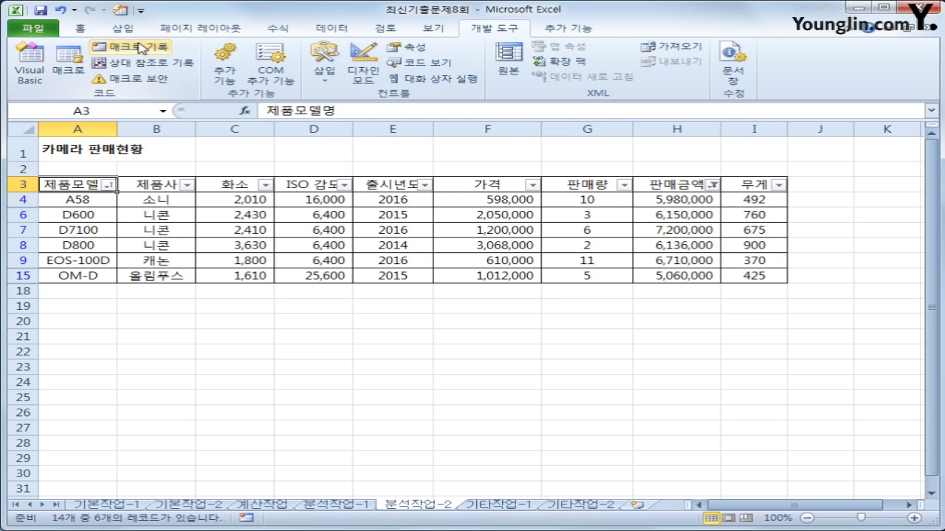
left_click(319, 85)
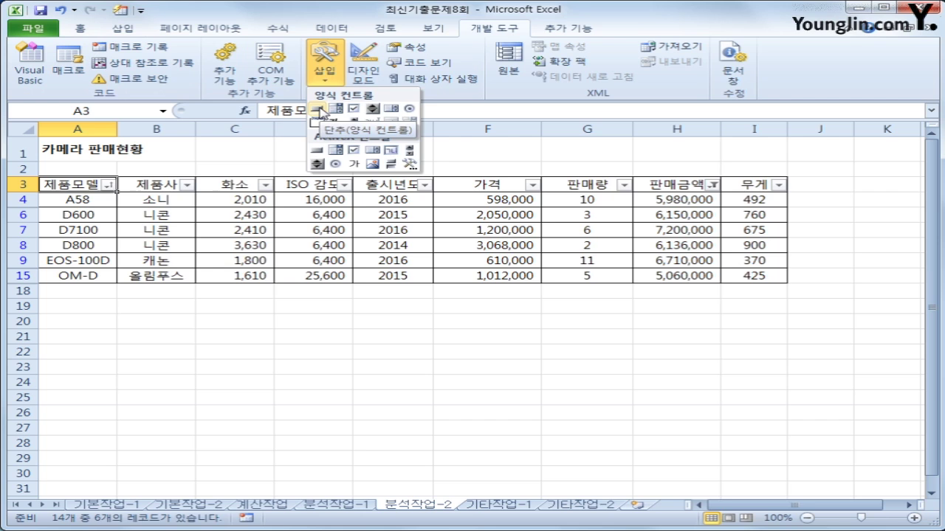
left_click(318, 112)
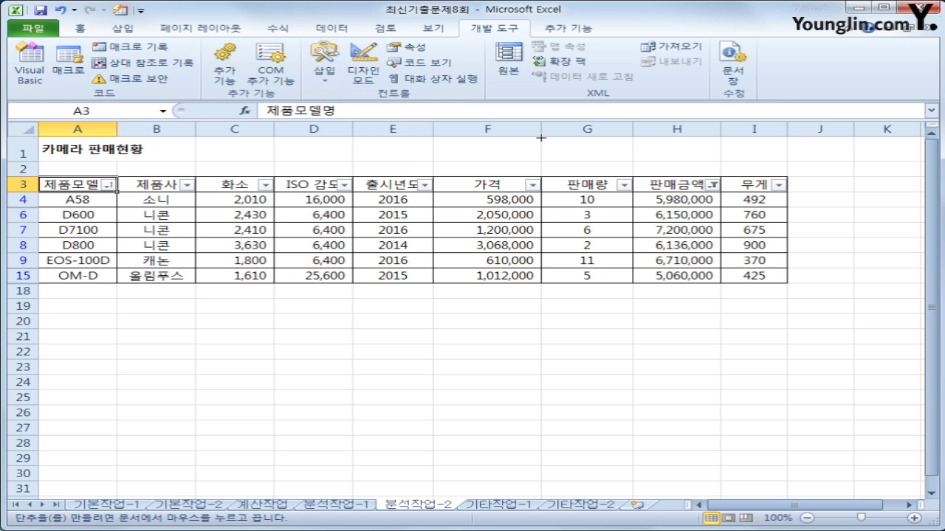
left_click_drag(542, 137, 699, 161)
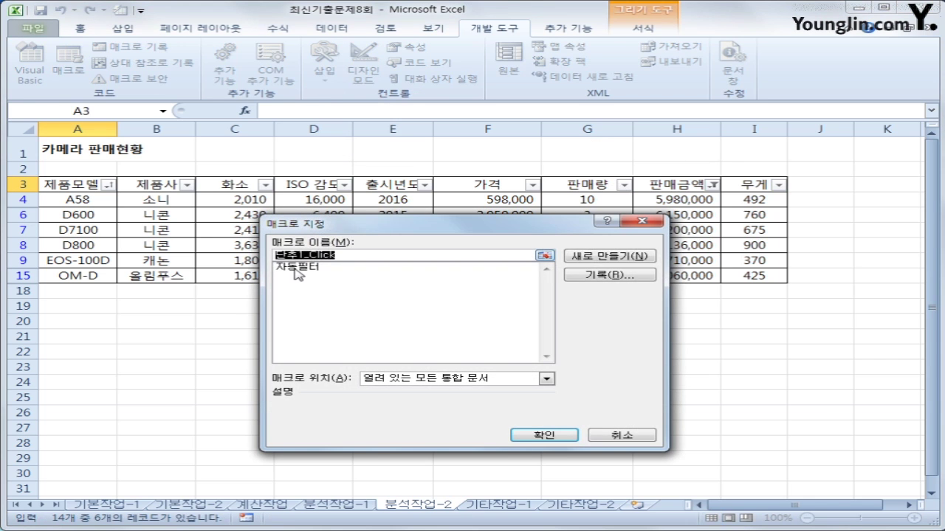
left_click(296, 268)
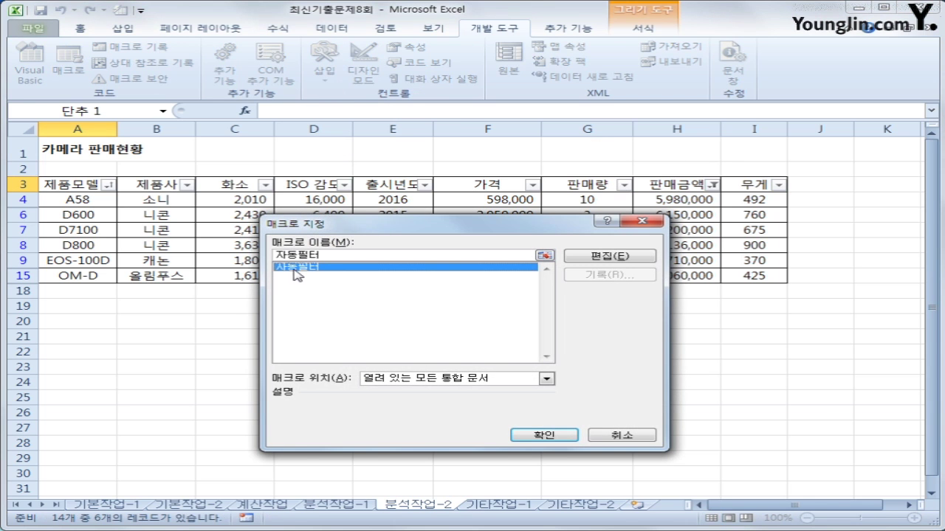
left_click(542, 434)
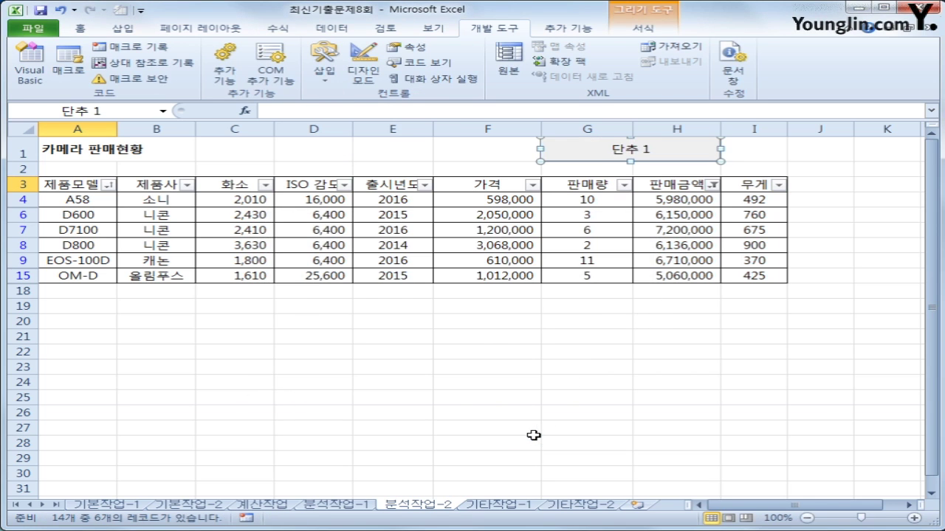
- Label the macro button 자동필터 실행 and deselect it
type("자")
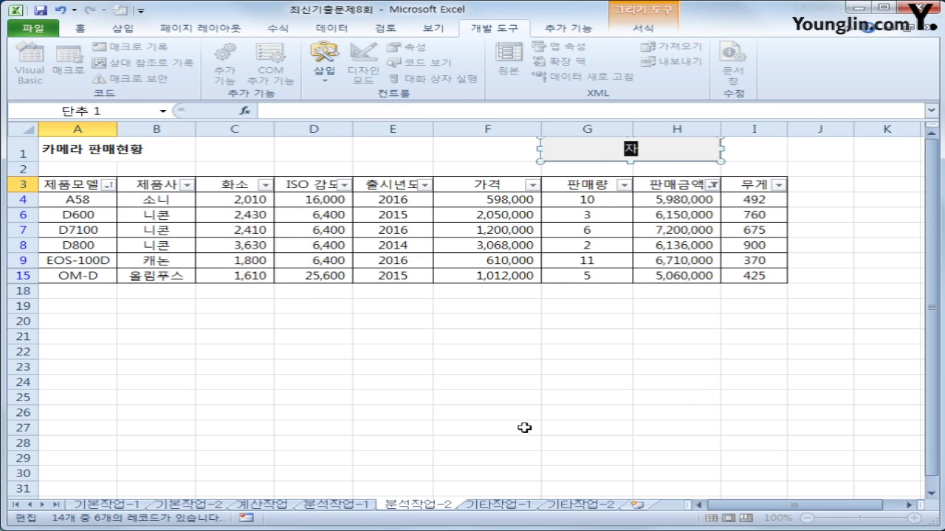
type("동필터 ㅅ실행")
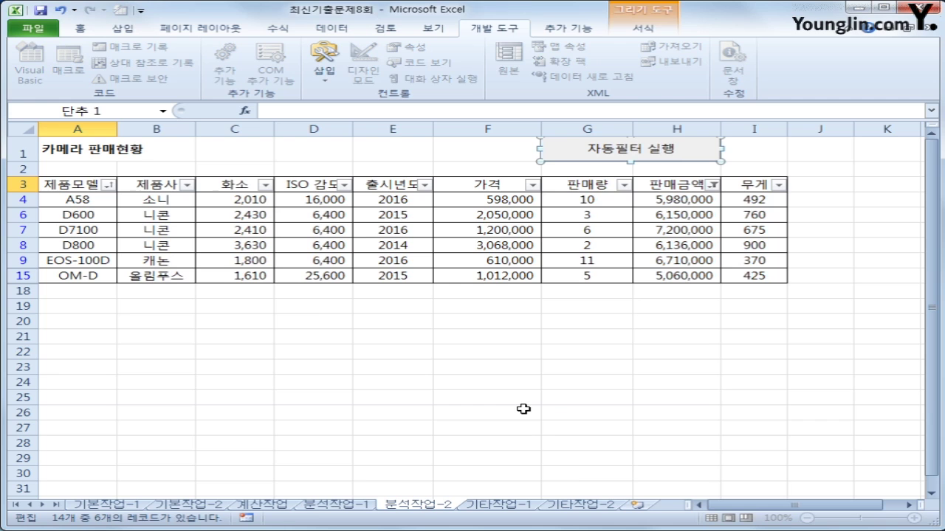
left_click(487, 411)
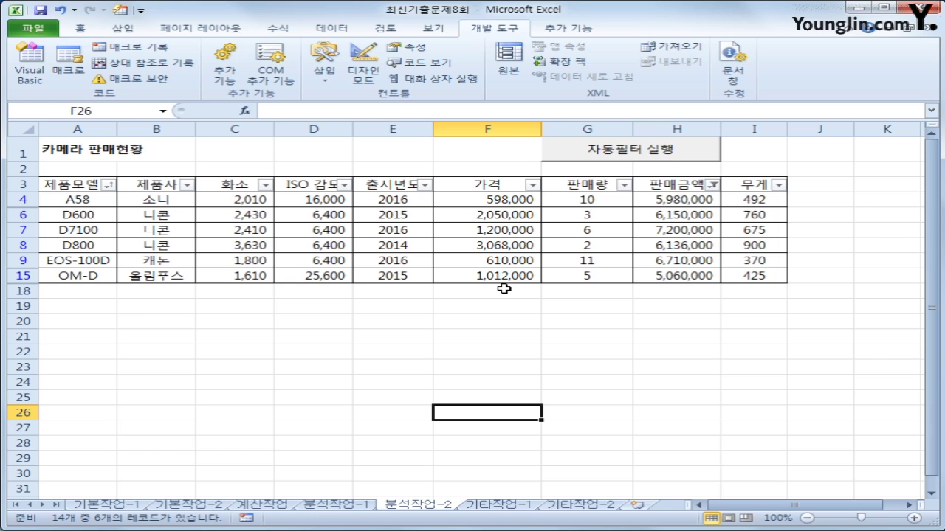
- On sheet 기타작업-1, change the chart type of the 판매금액 series to clustered column
left_click(489, 506)
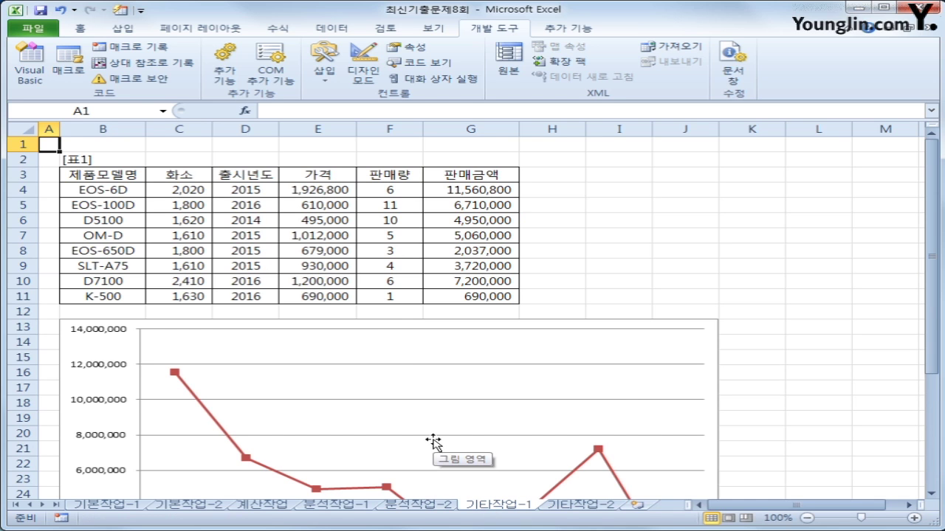
scroll(391, 357, "down", 2)
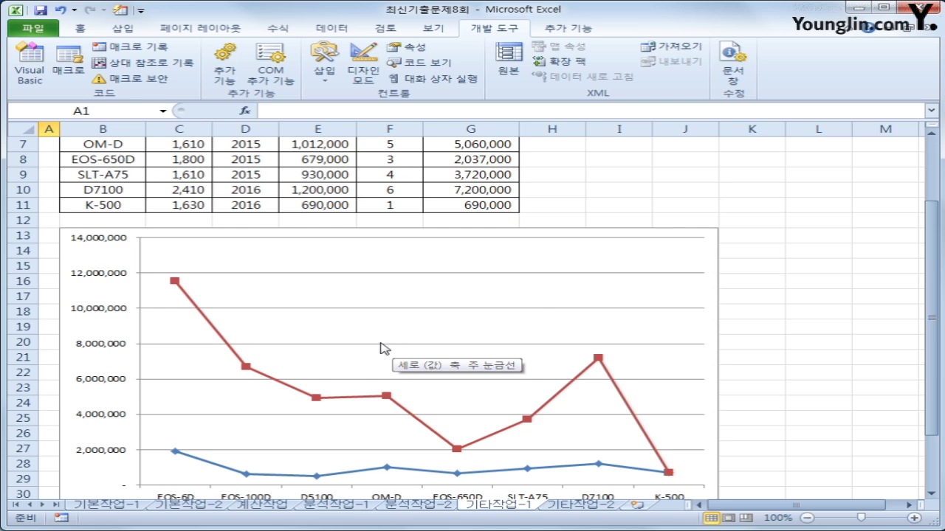
scroll(375, 480, "down", 2)
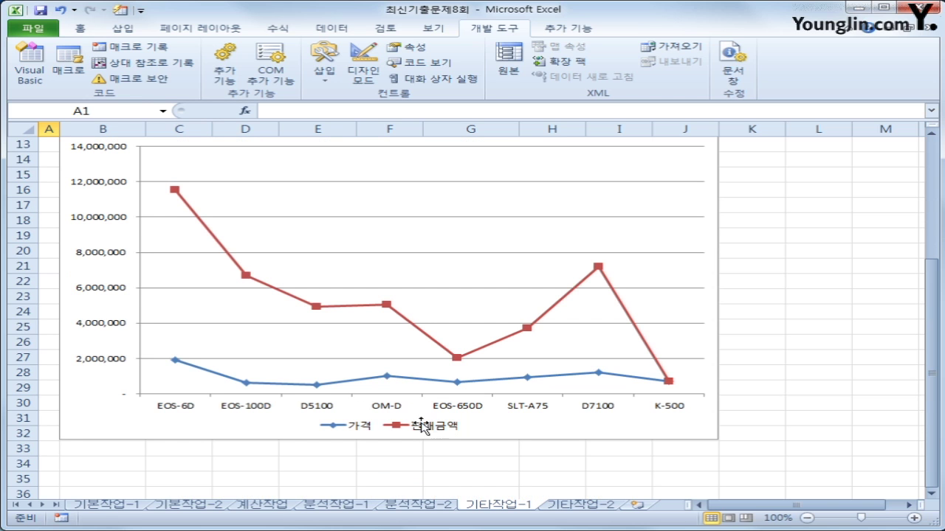
left_click(245, 278)
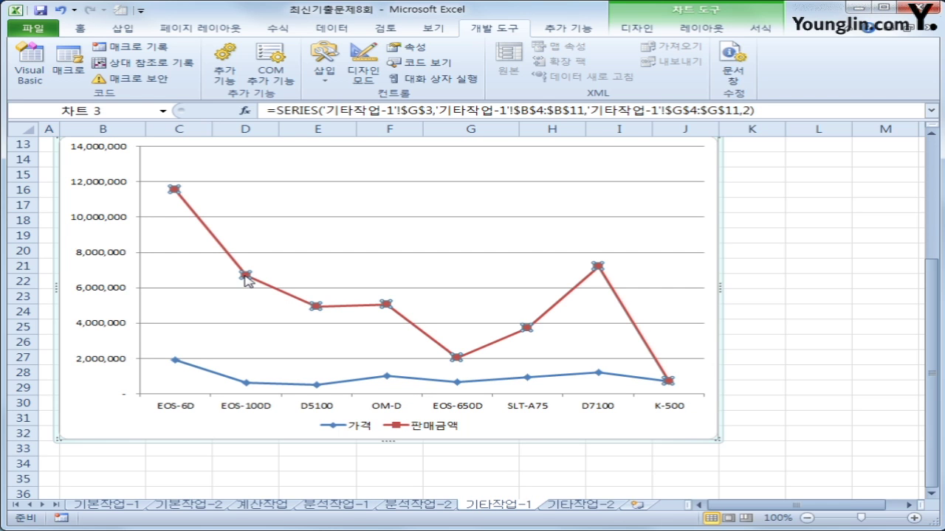
right_click(245, 276)
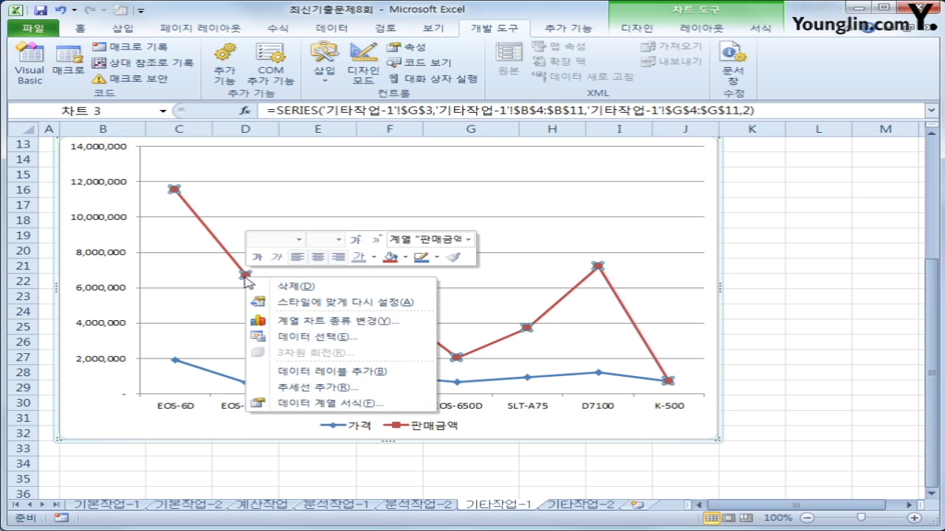
left_click(300, 323)
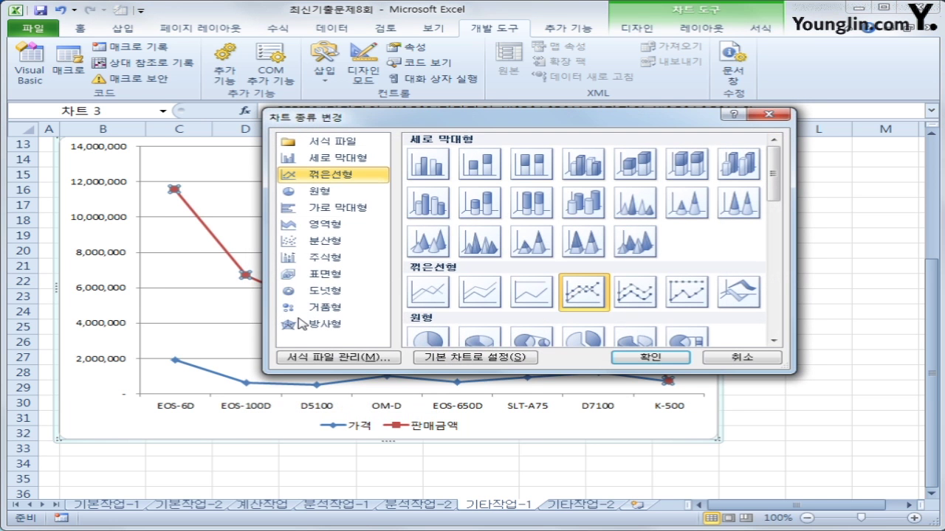
left_click(428, 168)
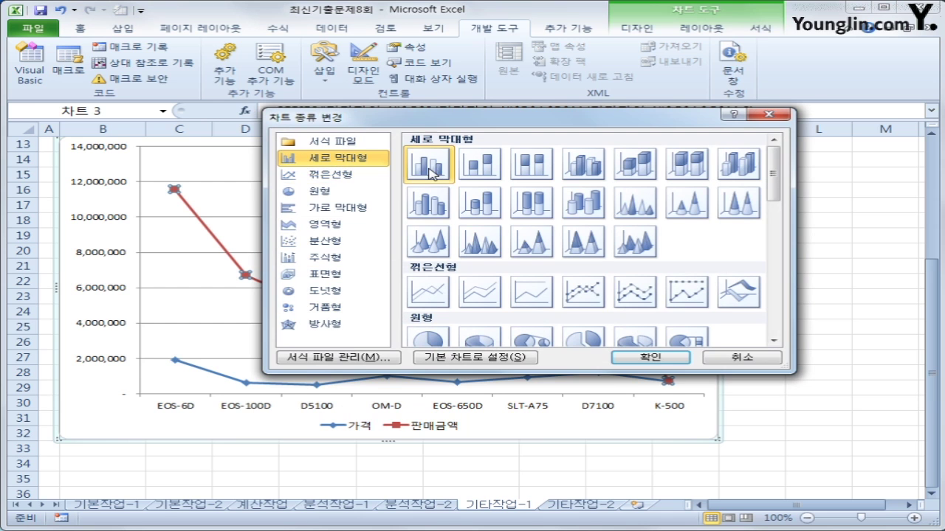
left_click(621, 359)
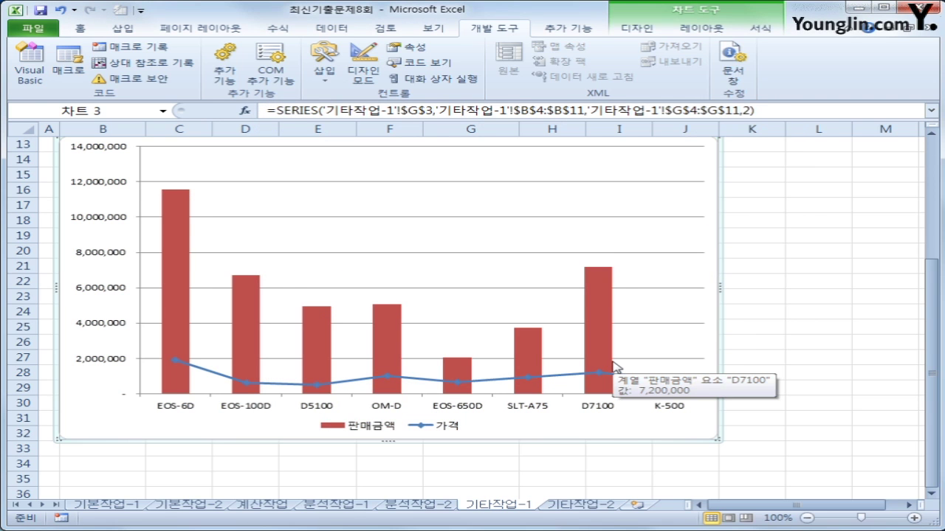
- Plot the chart's 판매금액 column series on the secondary axis (보조 축)
left_click(181, 242)
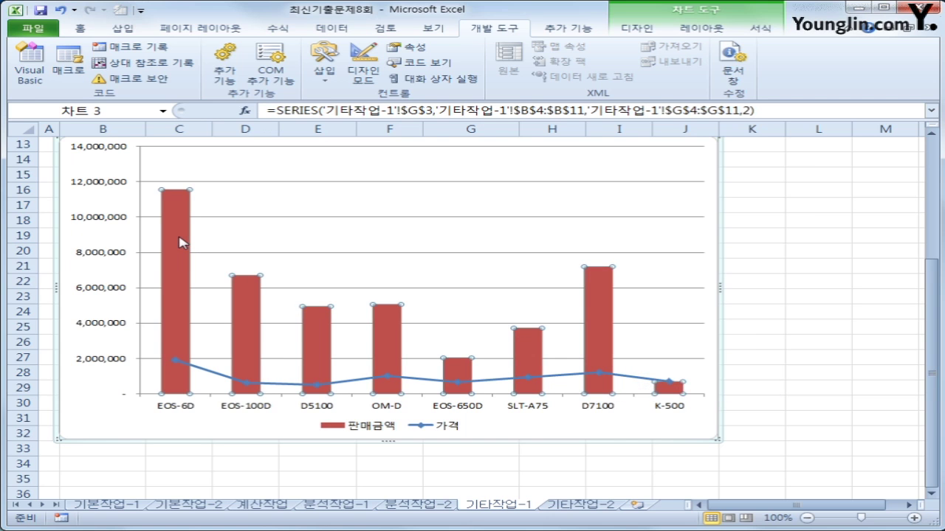
right_click(181, 242)
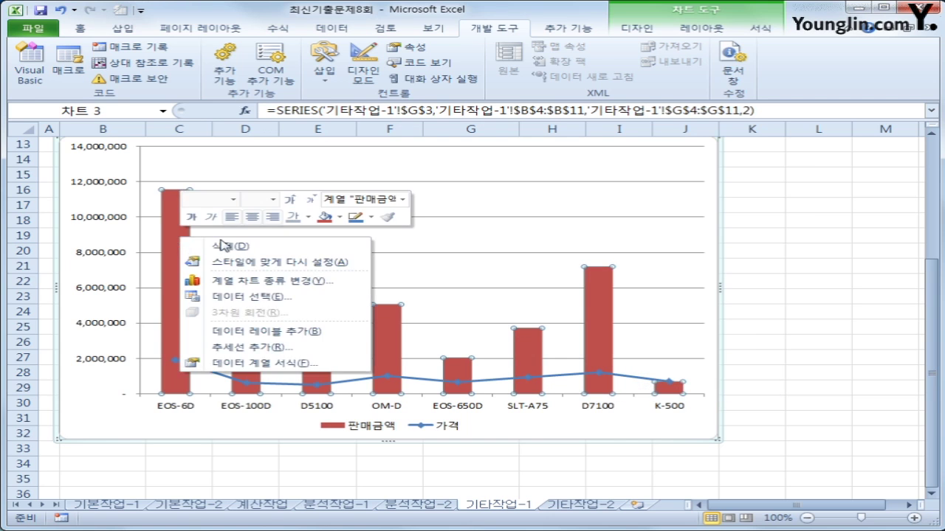
left_click(254, 363)
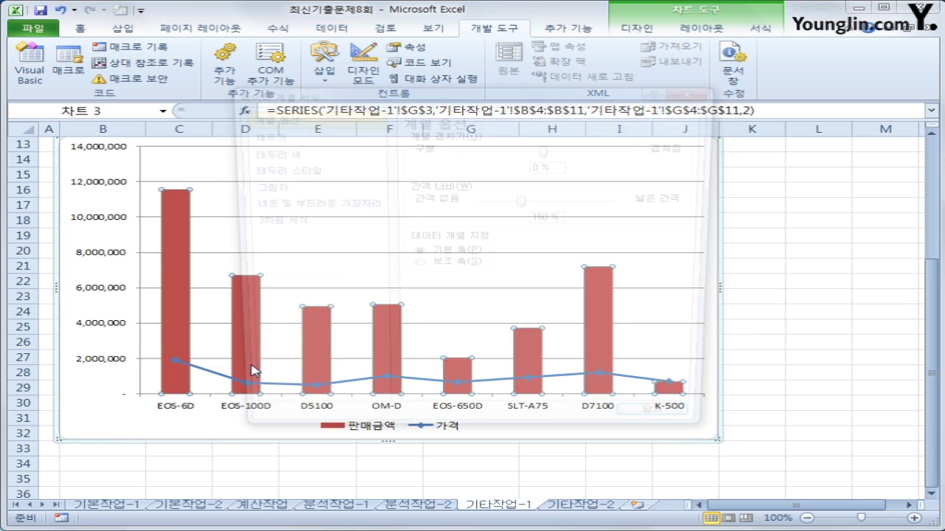
left_click(443, 267)
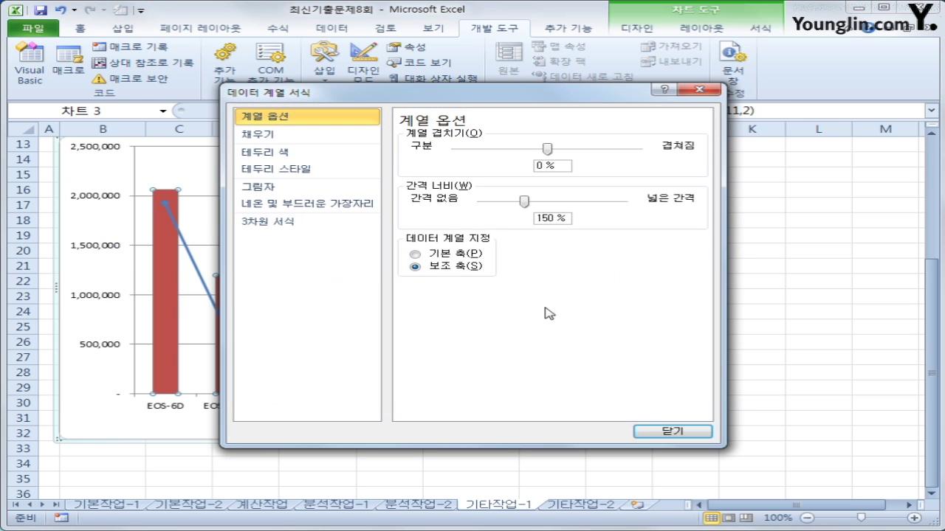
- Add a chart title above the plot area reading 제품모델별 판매현황
left_click(642, 428)
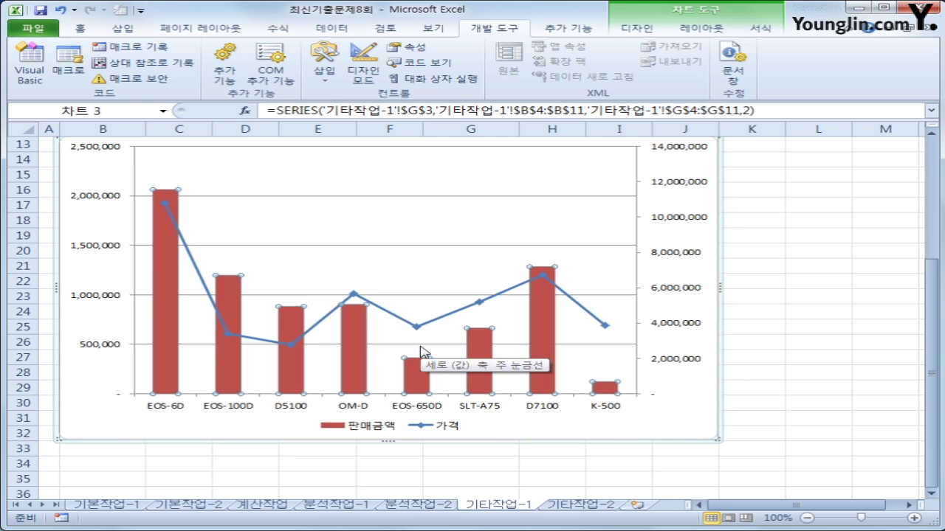
left_click(710, 215)
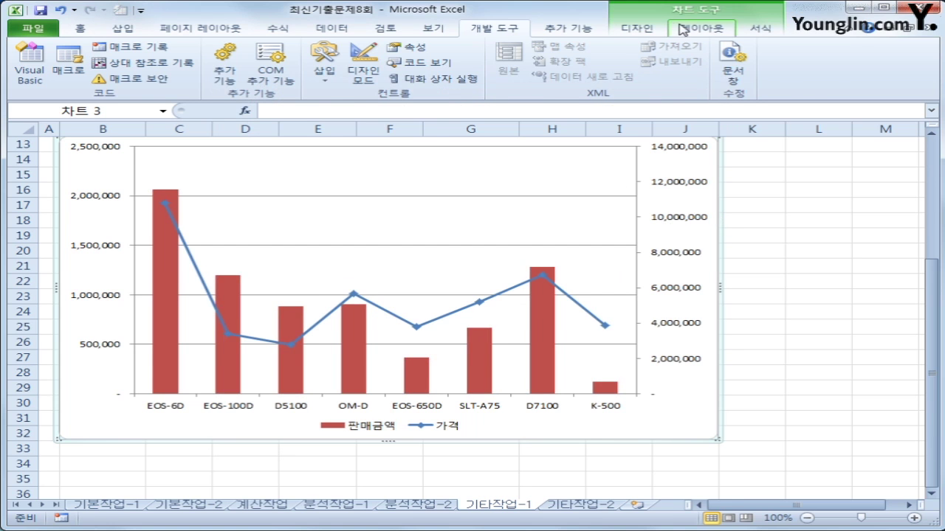
left_click(699, 28)
left_click(308, 74)
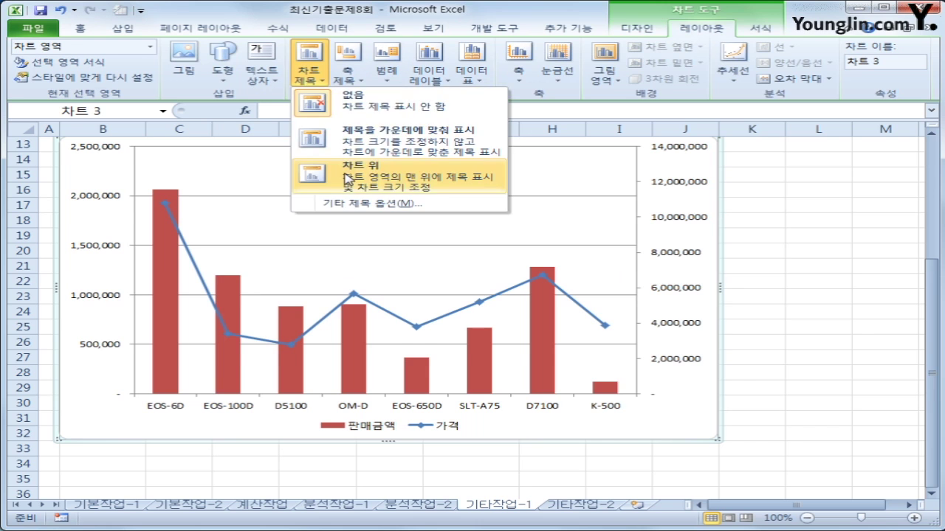
left_click(345, 171)
left_click_drag(347, 156, 428, 165)
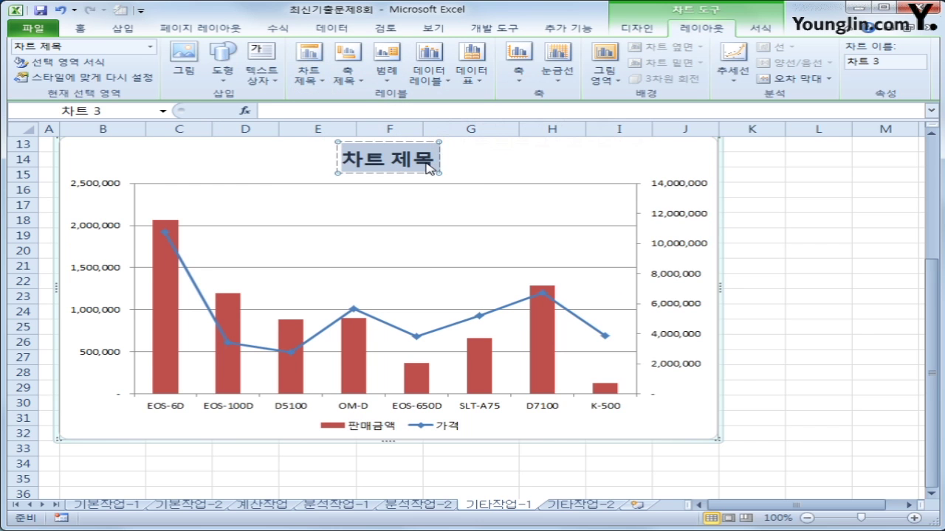
type("제품")
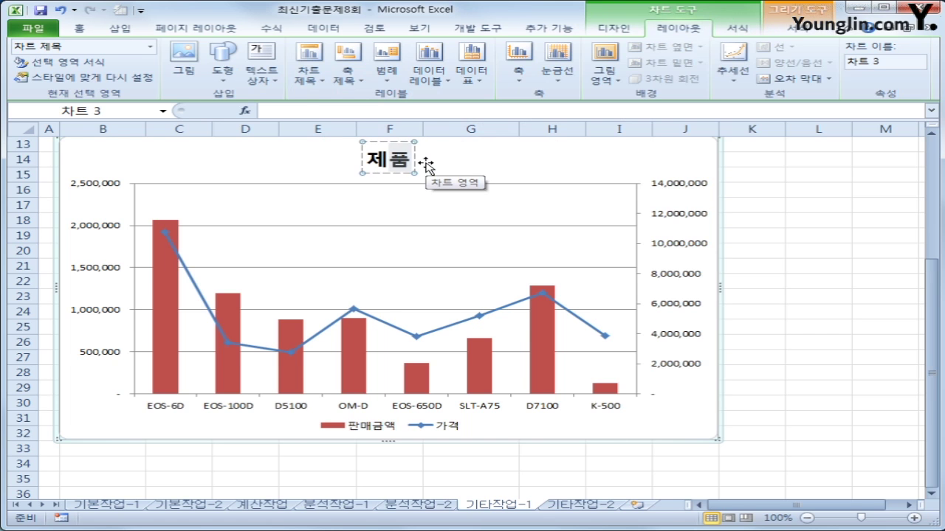
type("모델별")
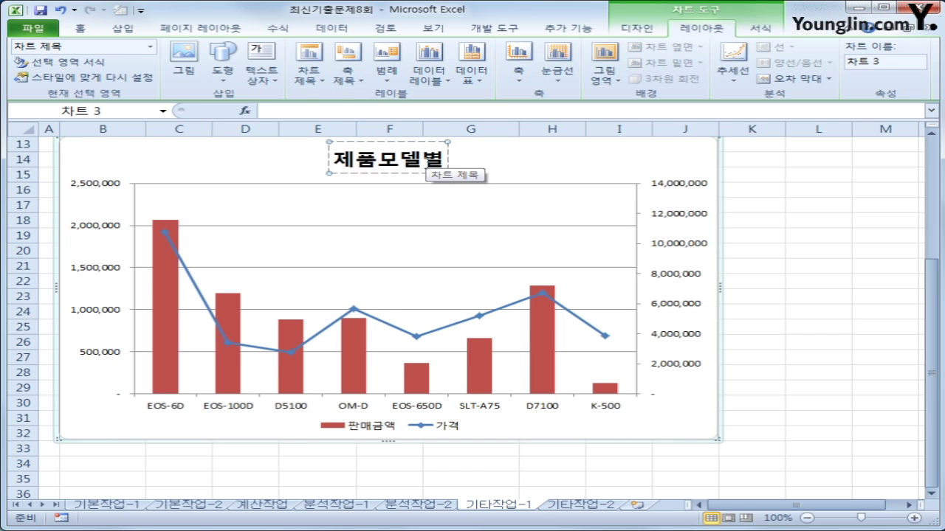
type(" 판매현황")
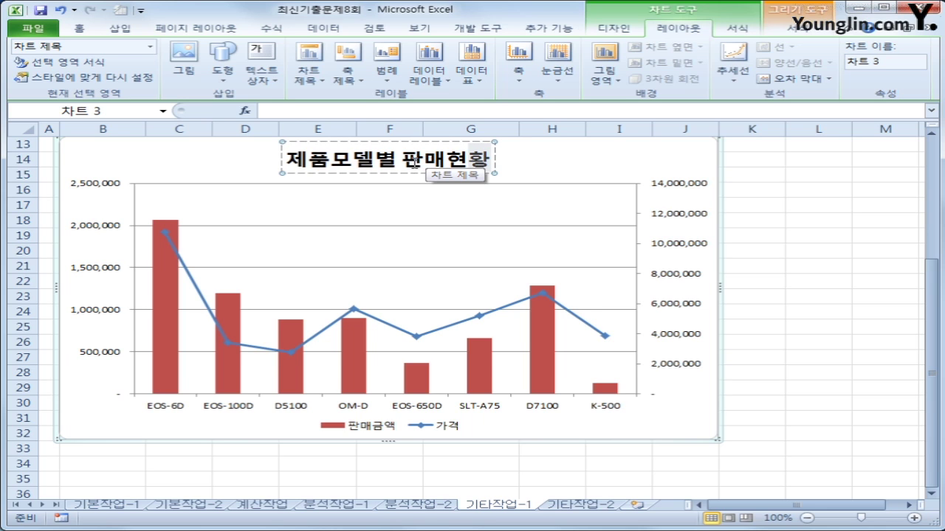
left_click(386, 176)
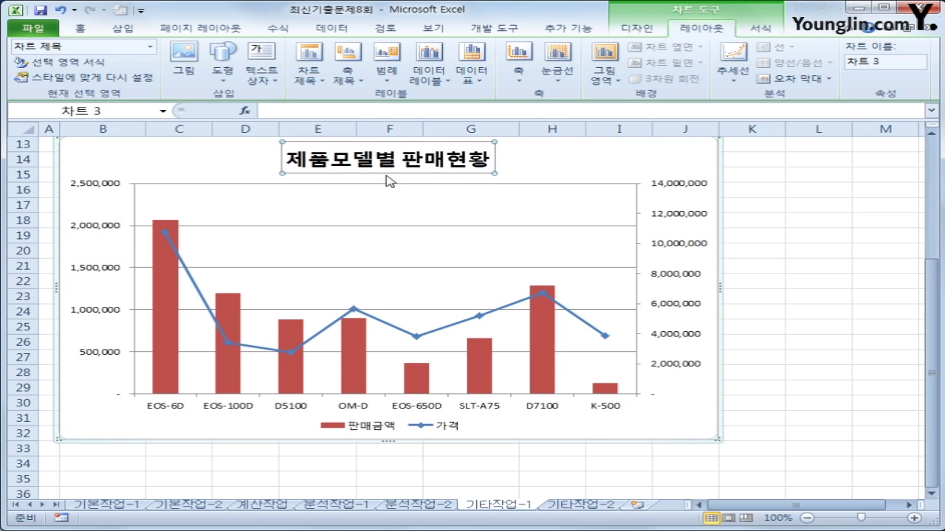
- Apply the shape style 보통 효과 - 황록색, 강조 3 to the chart title
left_click(757, 31)
left_click(334, 79)
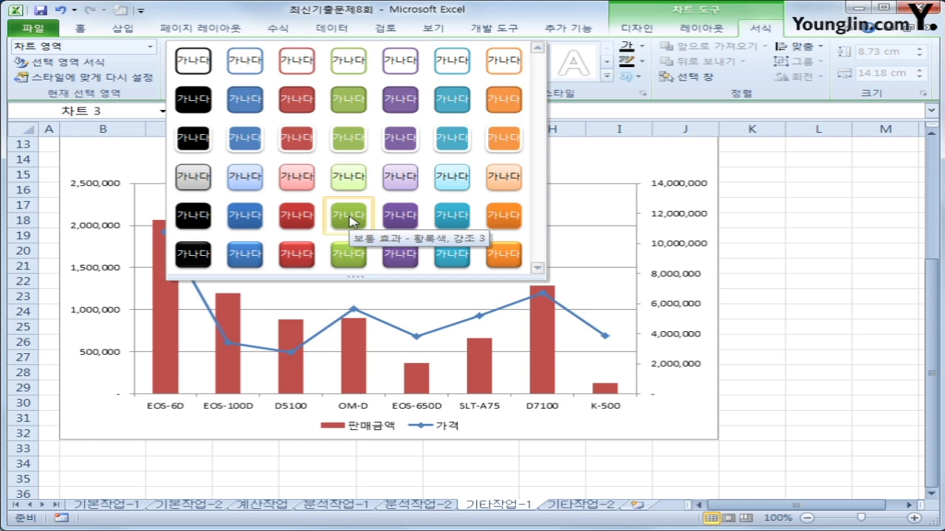
left_click(351, 219)
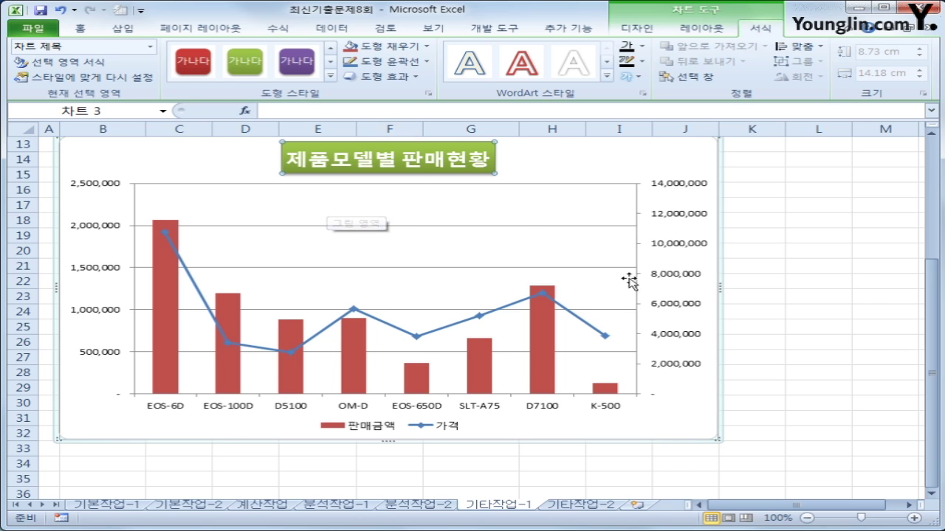
- Open the axis format settings (축 서식) for the chart's secondary vertical axis
left_click(682, 250)
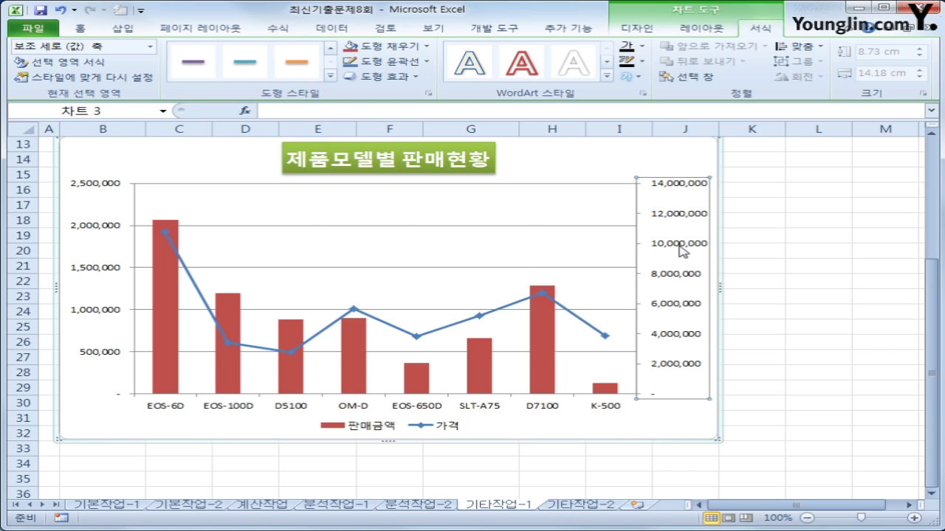
right_click(681, 251)
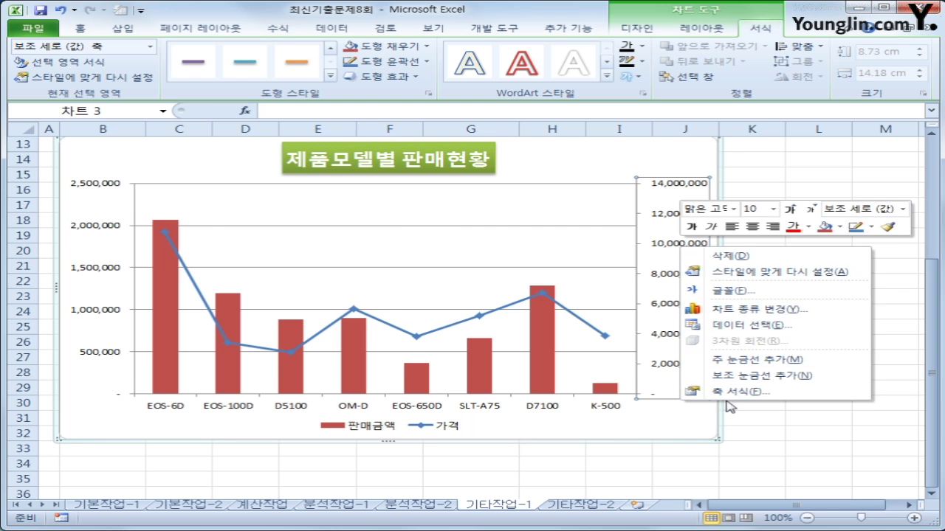
left_click(738, 392)
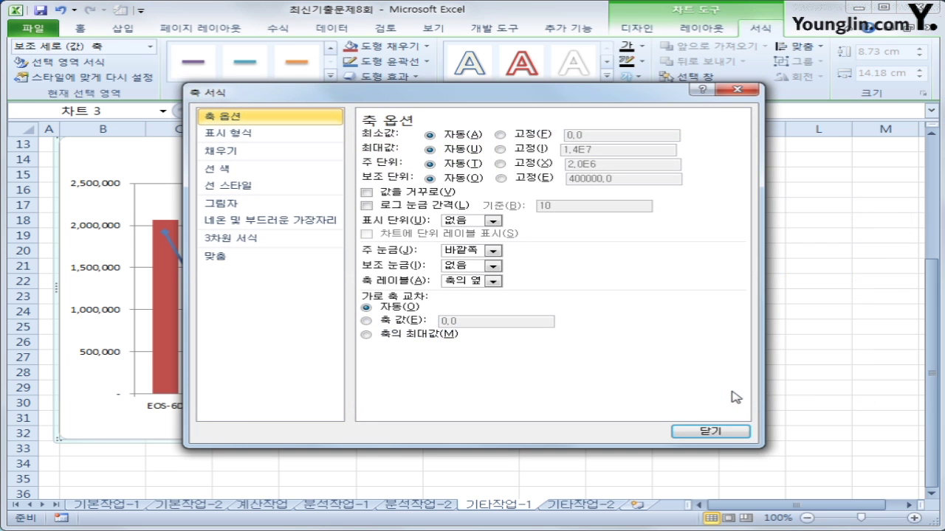
left_click(523, 166)
left_click_drag(598, 164, 541, 161)
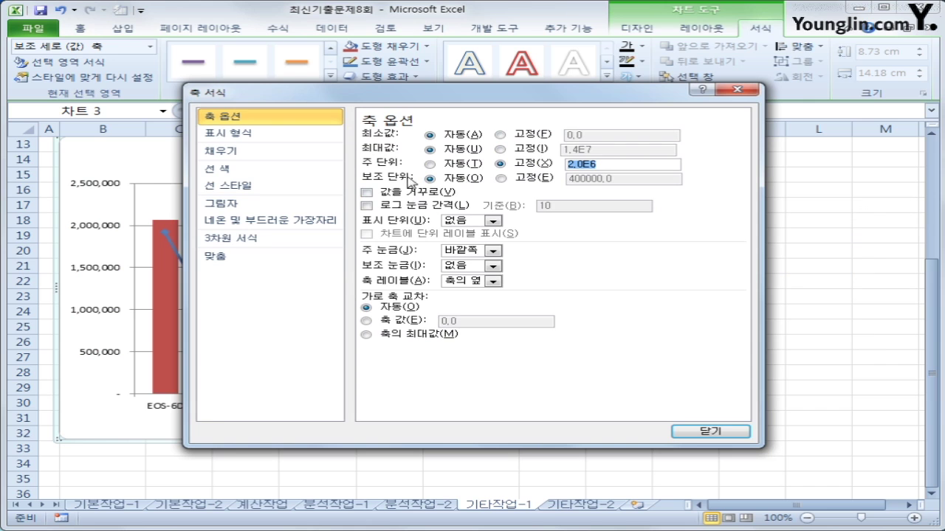
left_click(430, 163)
- Set the secondary vertical axis display unit (표시 단위) to 10000, with its unit label shown on the chart
left_click(492, 221)
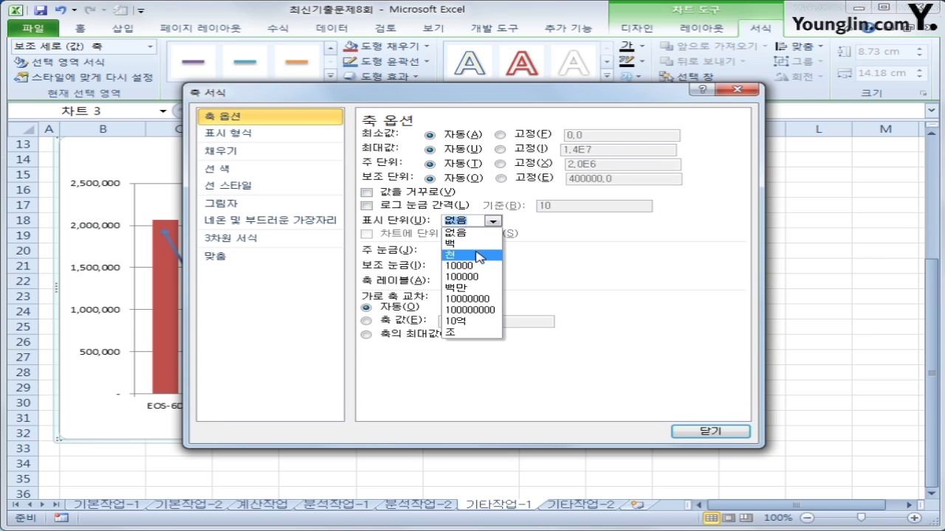
left_click(473, 265)
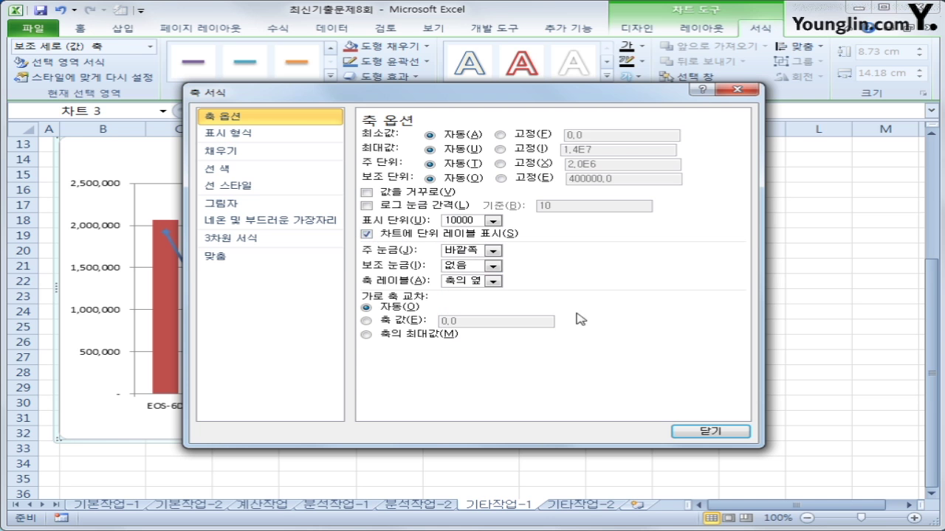
left_click(673, 431)
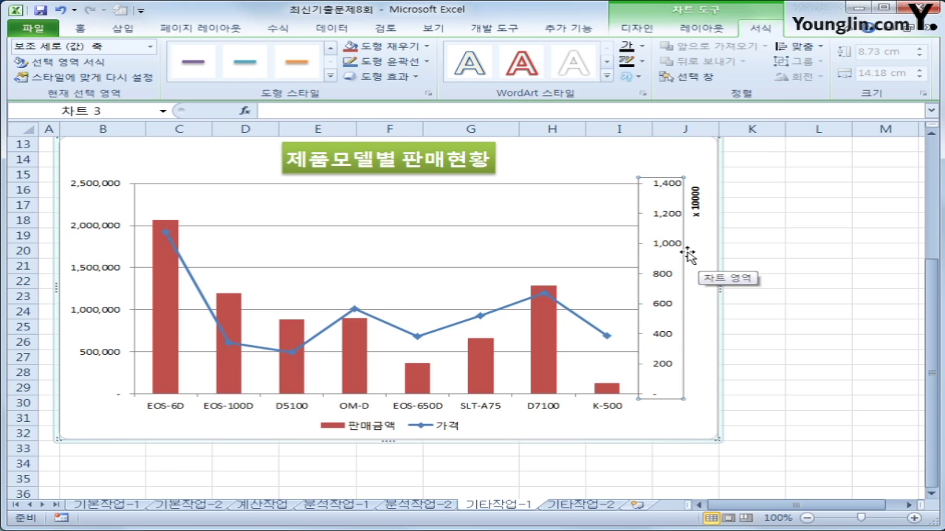
- Give the chart area the centred inner (안쪽) shadow preset
right_click(532, 156)
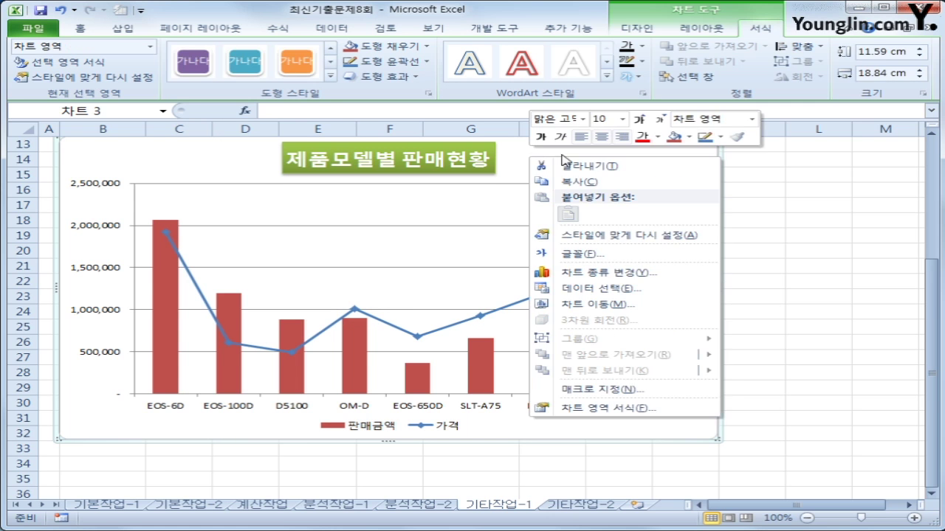
left_click(641, 408)
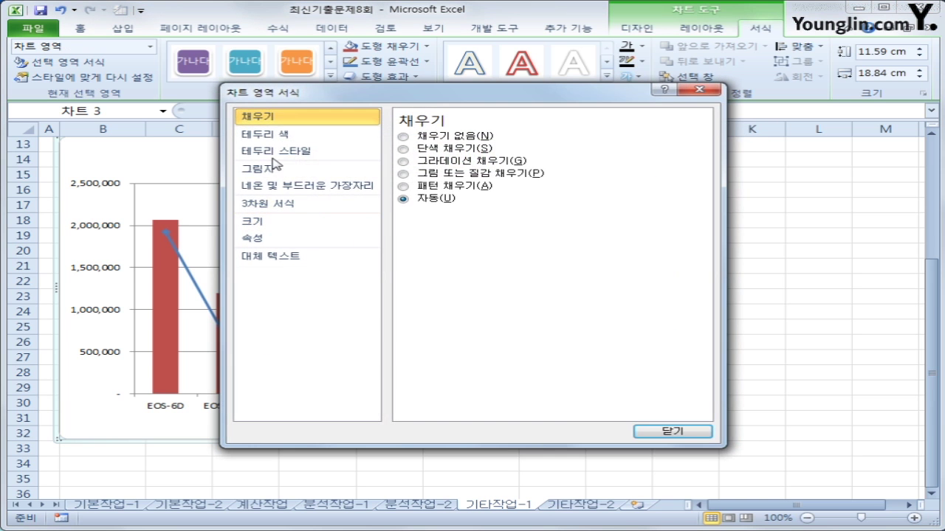
left_click(275, 170)
left_click(490, 139)
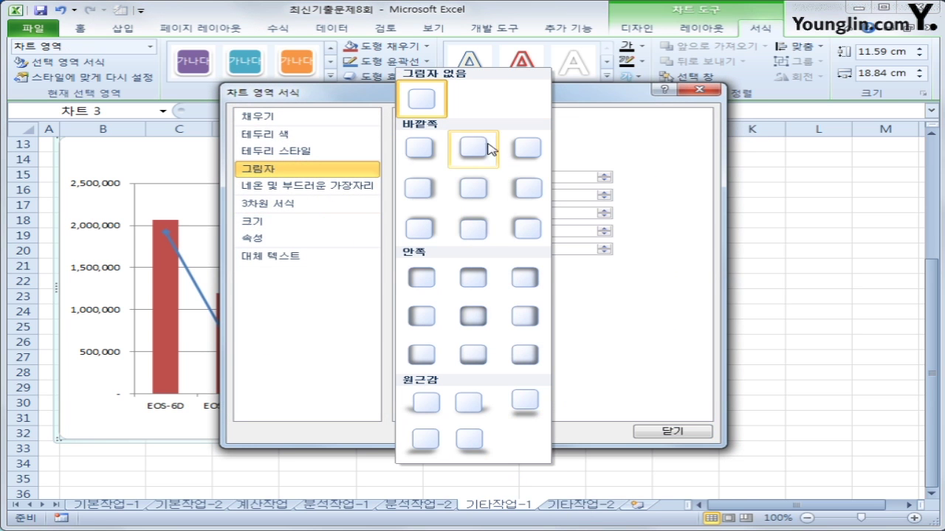
left_click(465, 319)
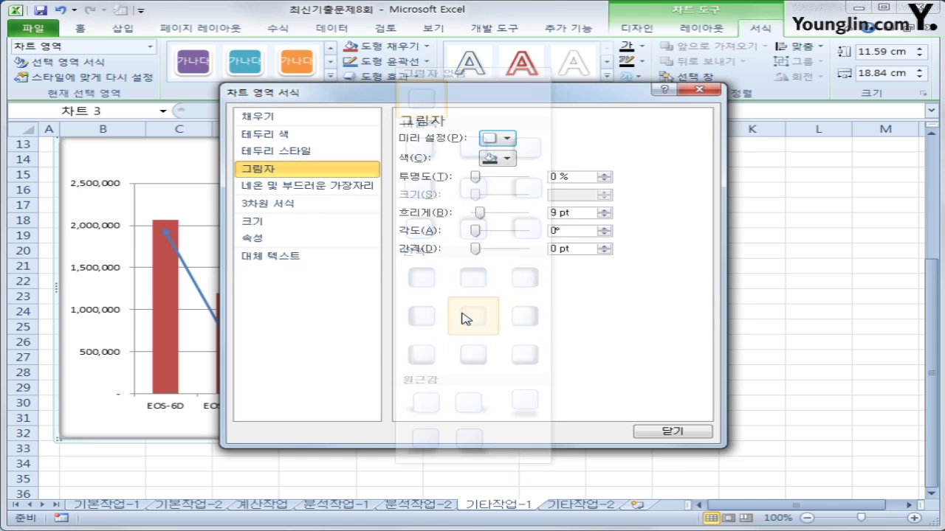
left_click(676, 431)
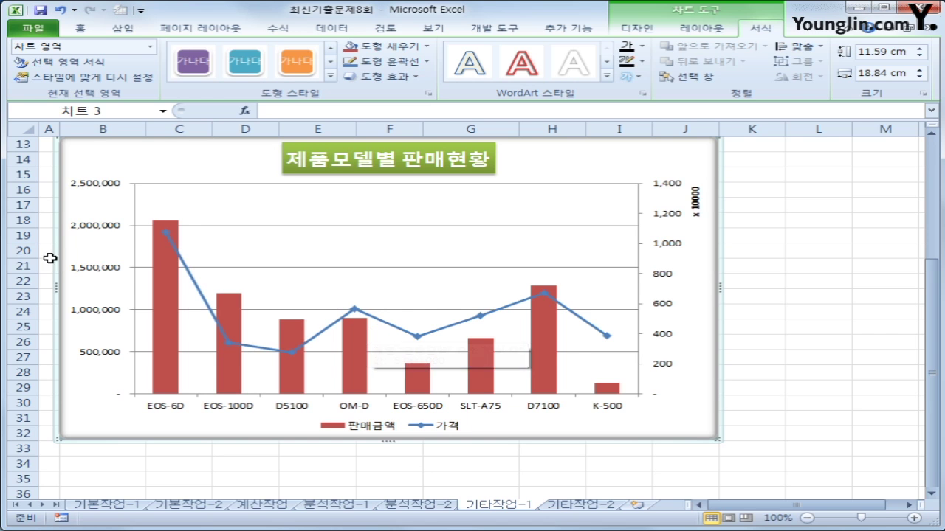
- Add a data label above (위쪽) only the EOS-6D point of the 가격 line series, then deselect the chart
left_click(167, 234)
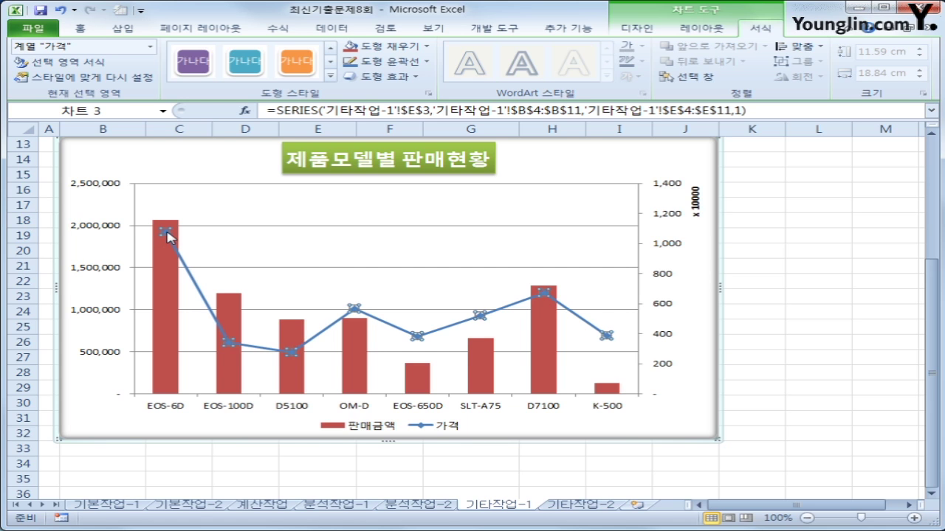
left_click(167, 234)
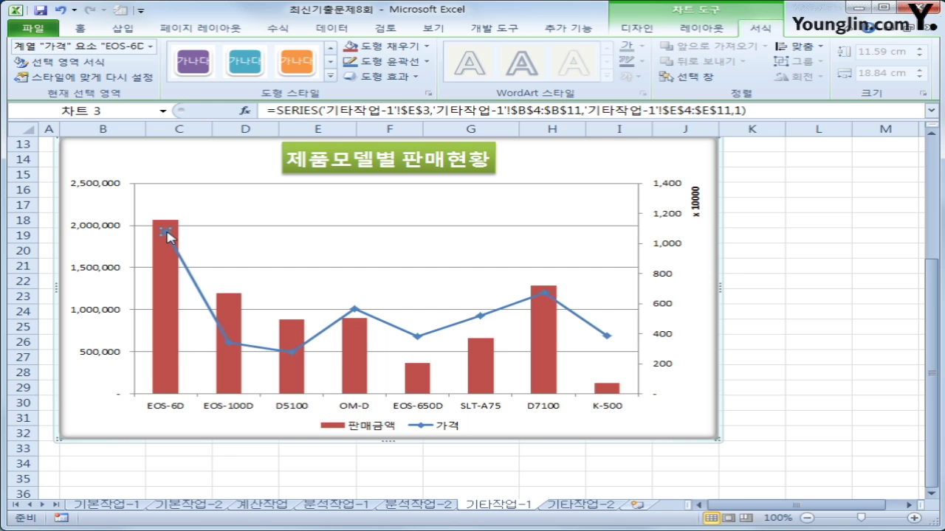
left_click(701, 31)
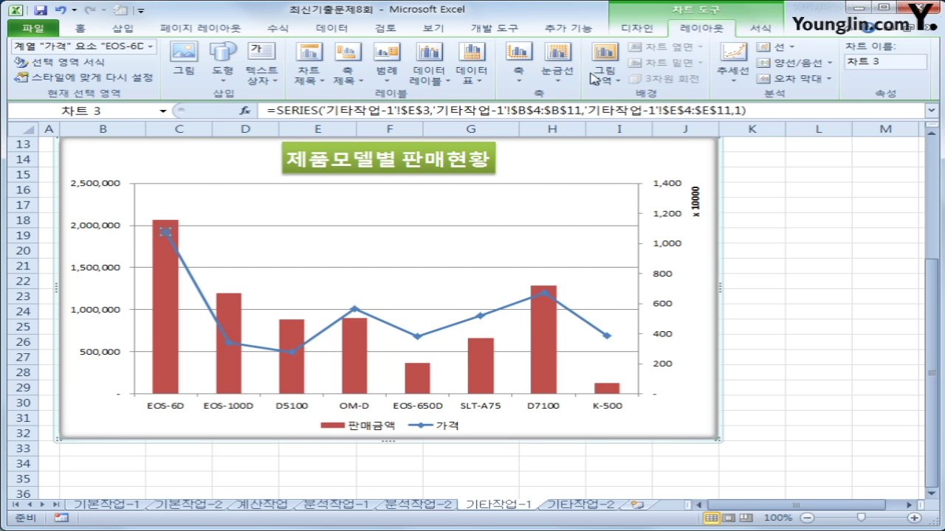
left_click(430, 77)
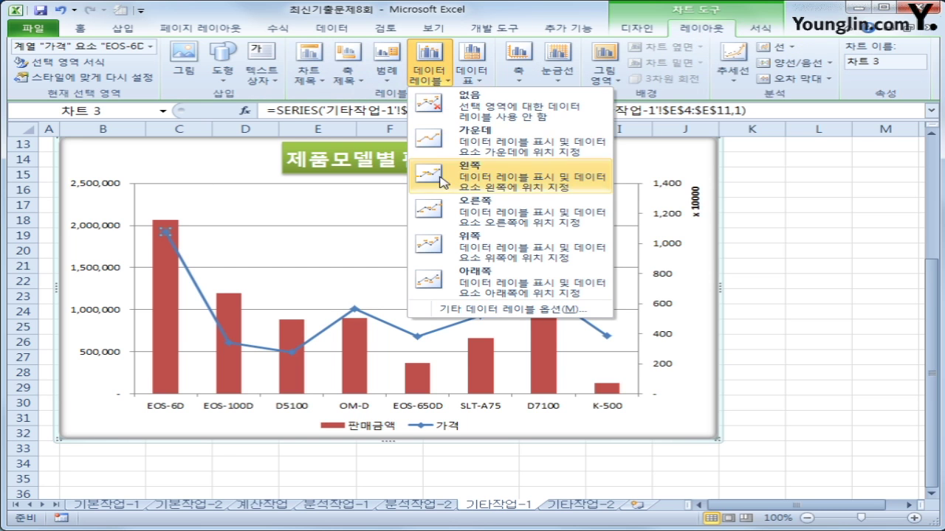
left_click(493, 250)
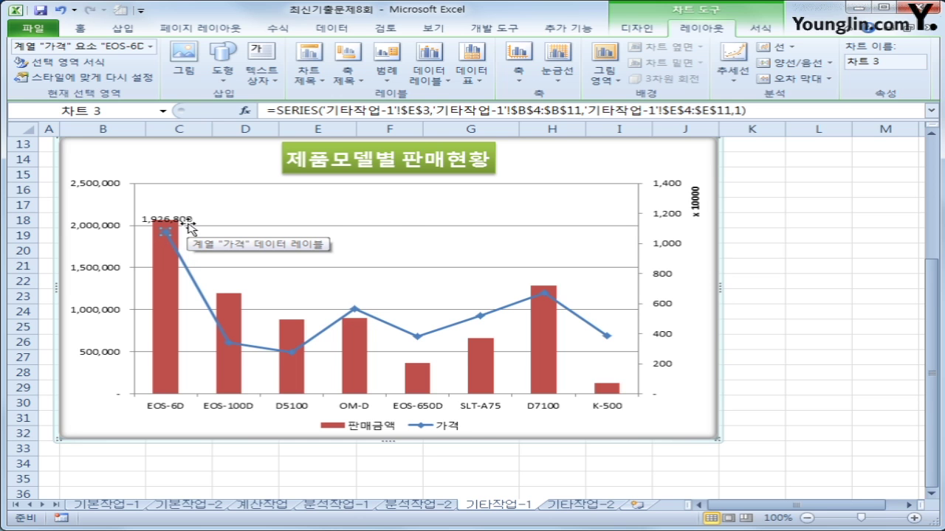
left_click(803, 368)
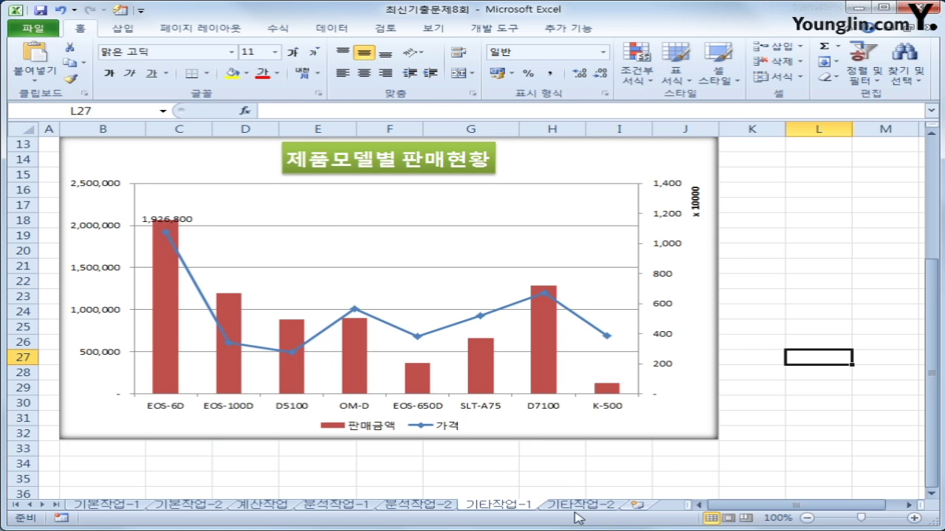
- On sheet 기타작업-2, enter design mode and open the click event procedure of the 제품검색 button
left_click(580, 505)
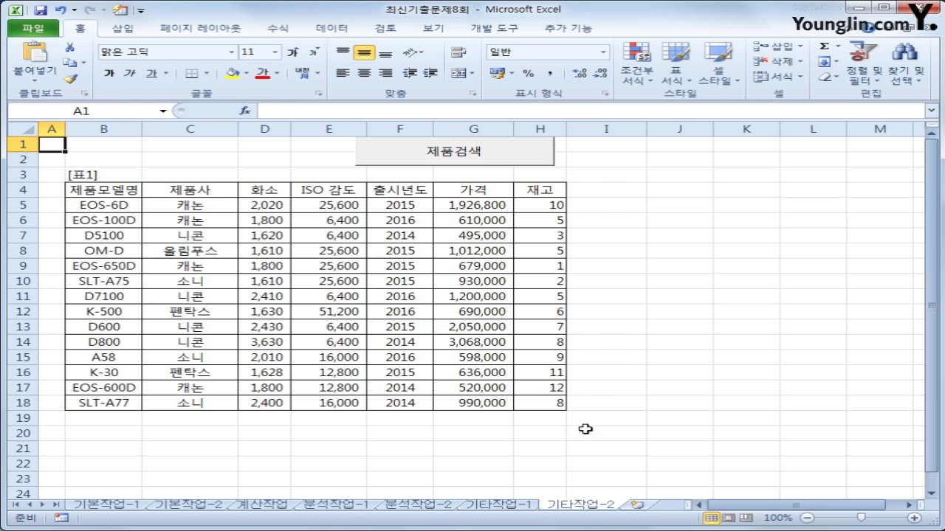
left_click(500, 33)
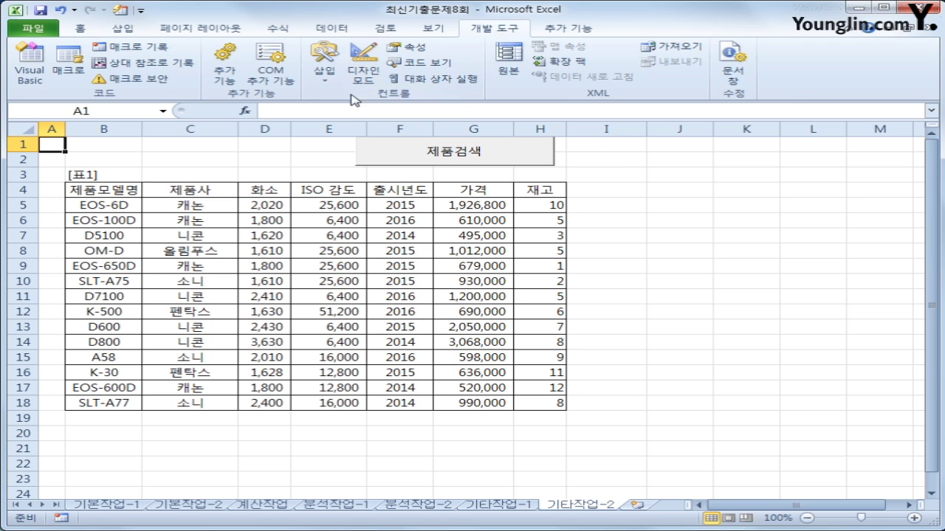
left_click(362, 78)
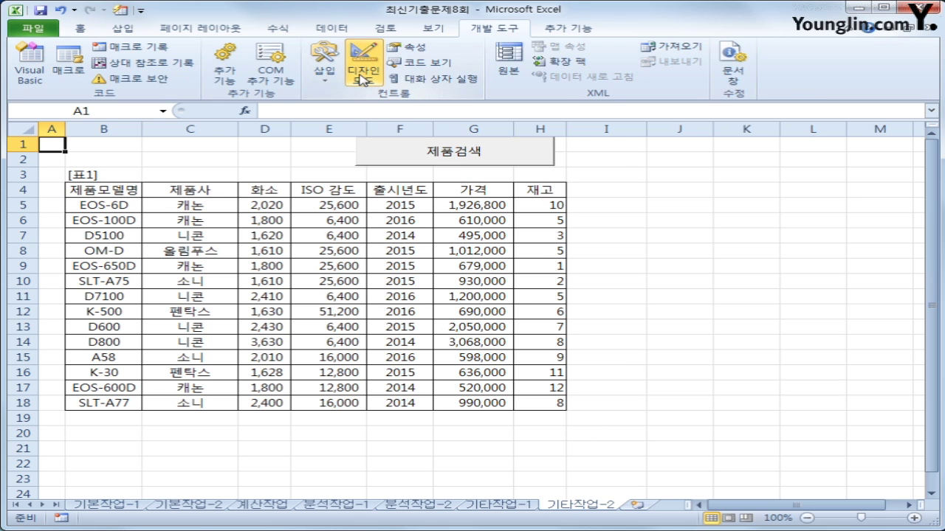
double_click(433, 154)
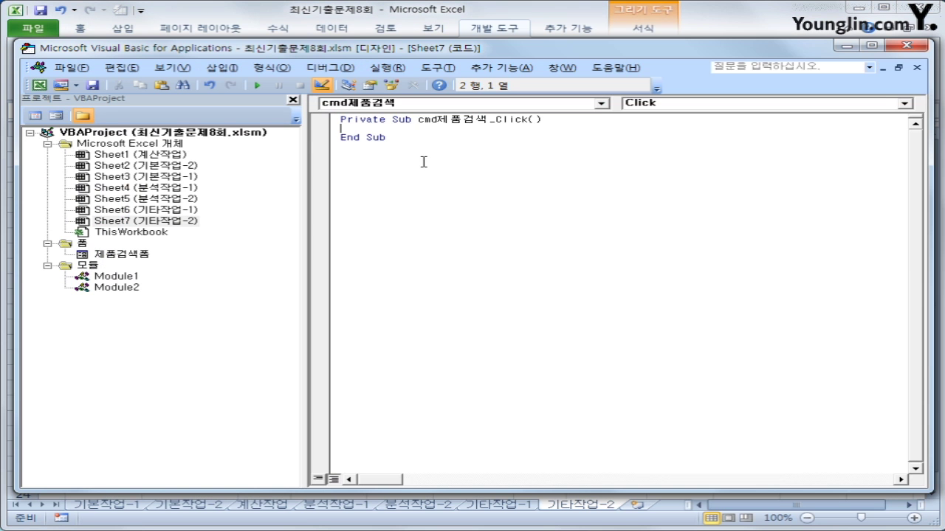
- Write the statement 제품검색폼.Show inside the cmd제품검색_Click procedure
key("Tab")
type("제품검색")
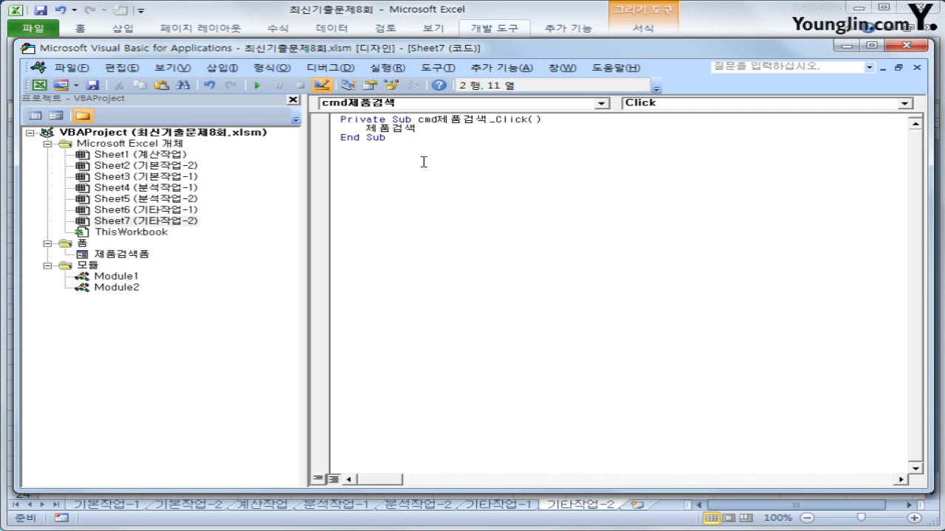
type("폼.")
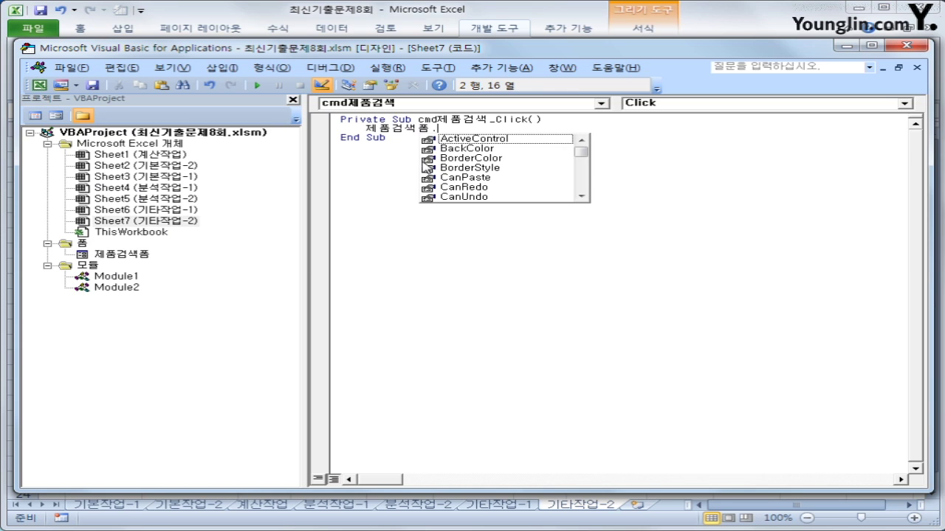
type("Show")
key("Escape")
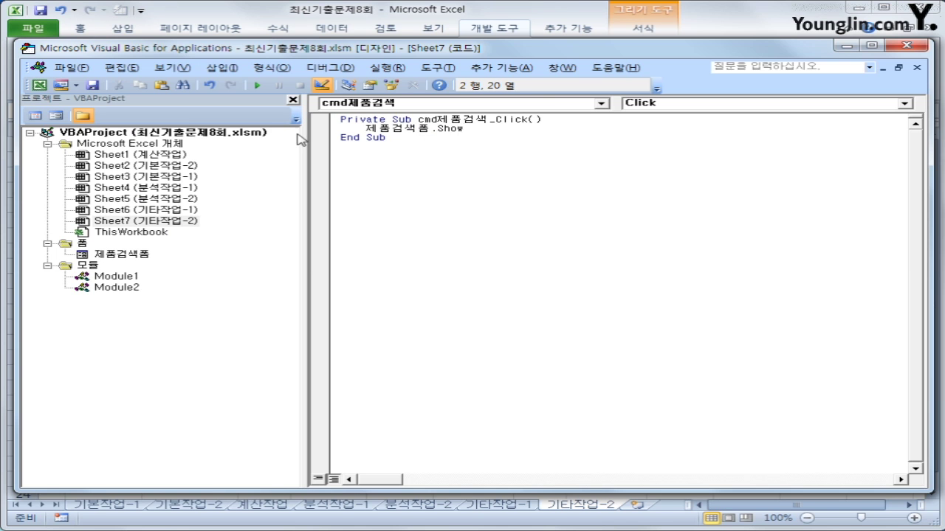
- Open the code window of the form 제품검색폼 in the VBA project
left_click(83, 244)
double_click(111, 255)
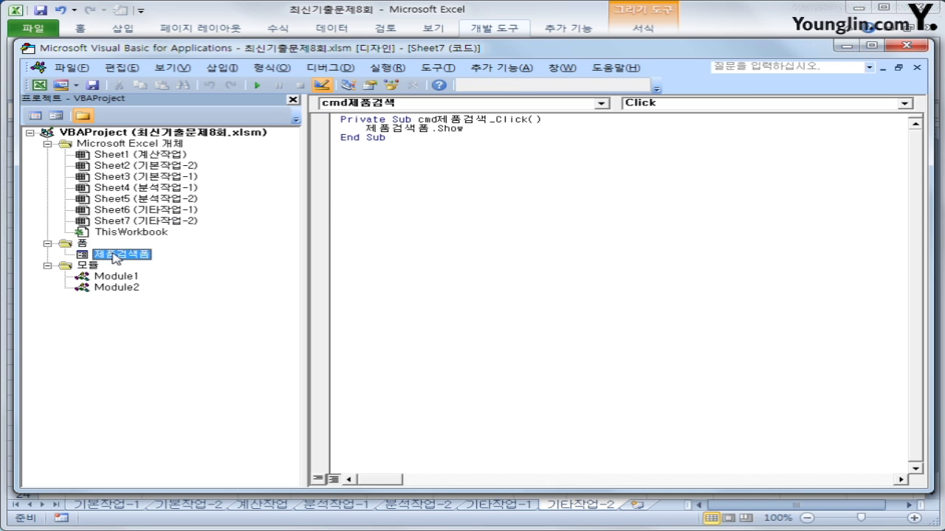
left_click(35, 116)
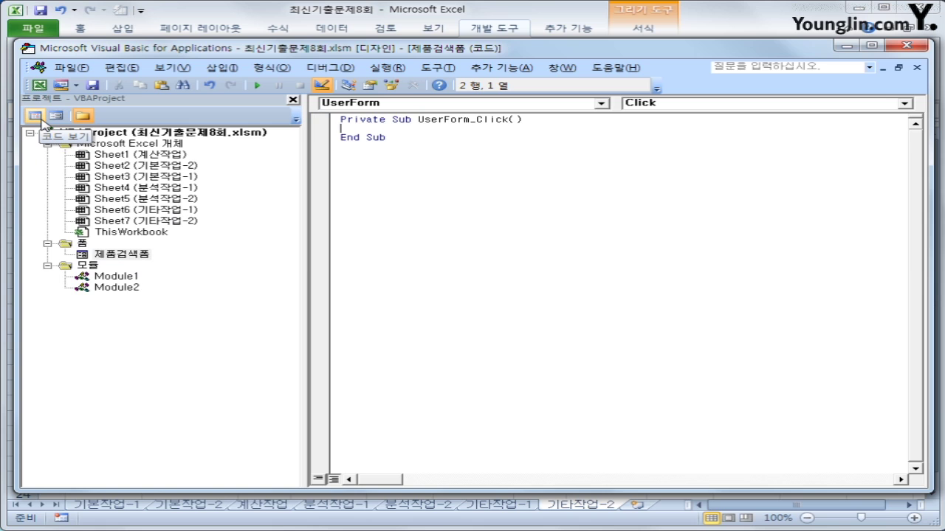
- Write the statement cmb제품모델.RowSource = "B5:B18" inside the UserForm_Click procedure
key("Tab")
type("cm")
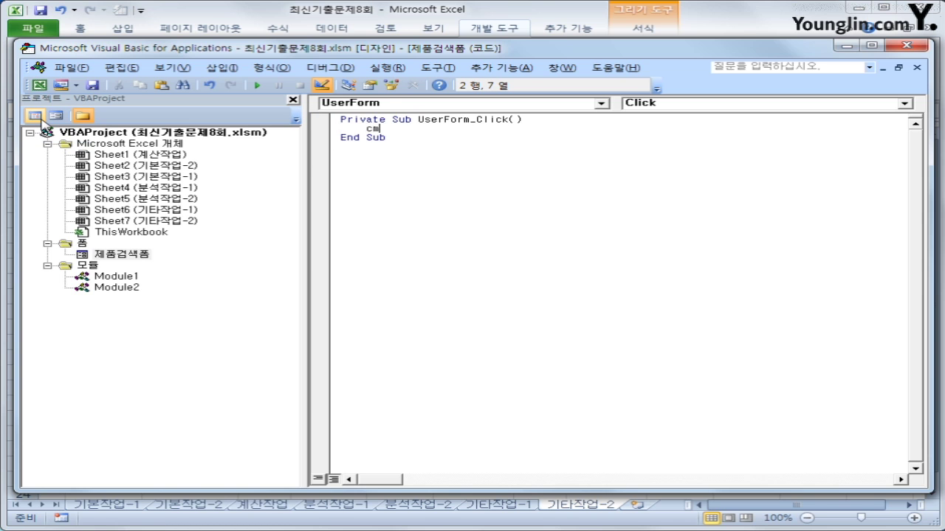
type("b제품코드.")
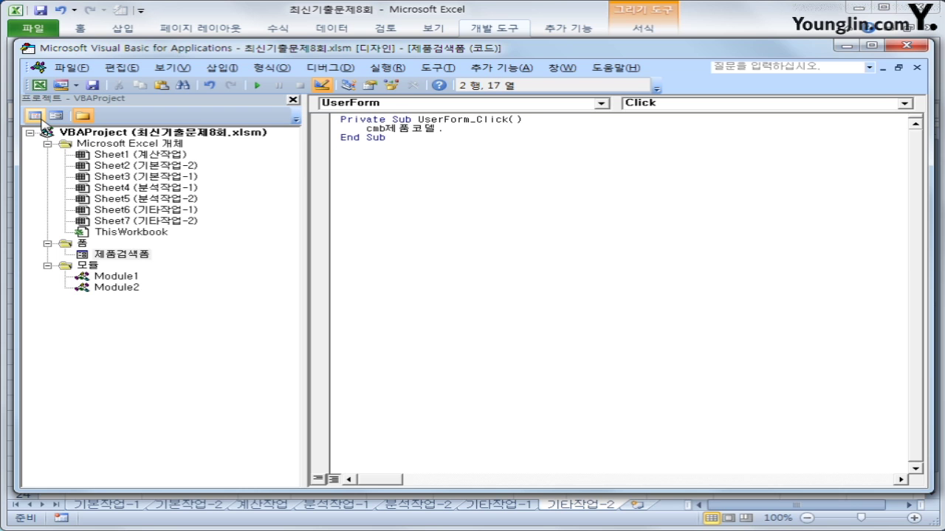
type("row")
key("BackSpace")
key("BackSpace")
key("BackSpace")
key("BackSpace")
key("BackSpace")
key("BackSpace")
type("ah")
key("BackSpace")
key("BackSpace")
type("모델.")
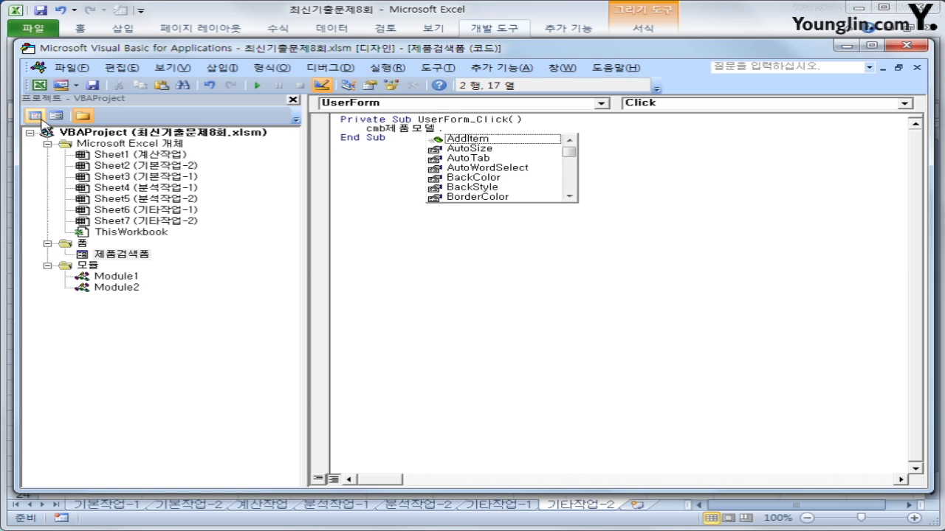
type("RowSource = ")
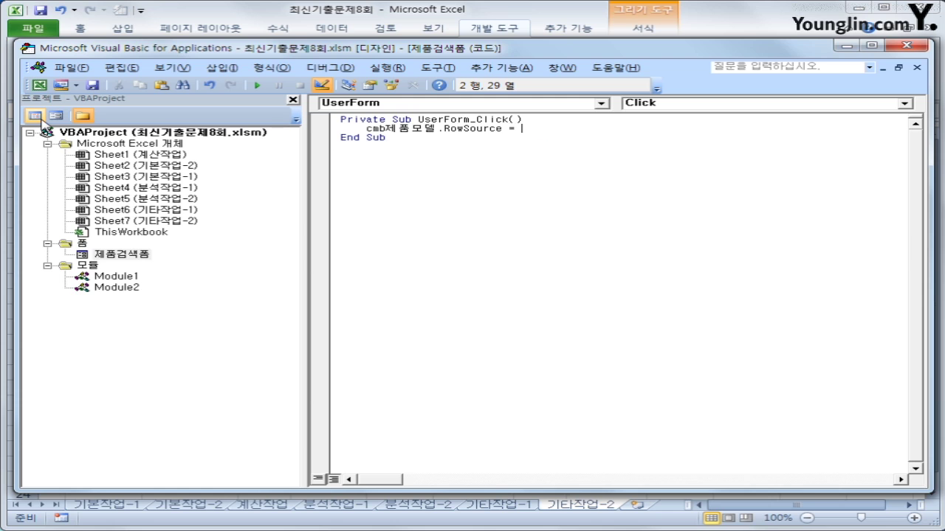
type("\"B5:B18\"")
left_click(499, 193)
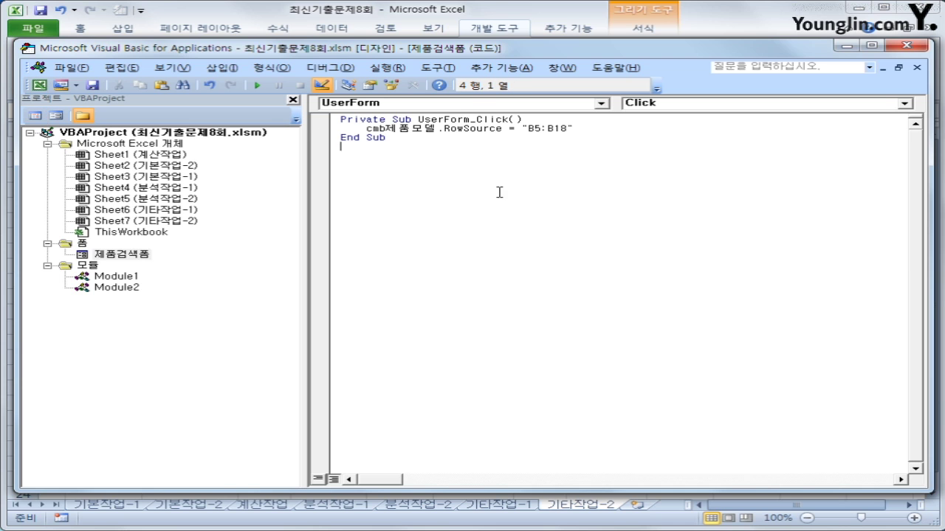
- Create the cmd종료 click procedure with a message box showing Now(), default buttons and the title "제품검색을 마칩니다"
left_click(465, 103)
left_click_drag(604, 180, 605, 127)
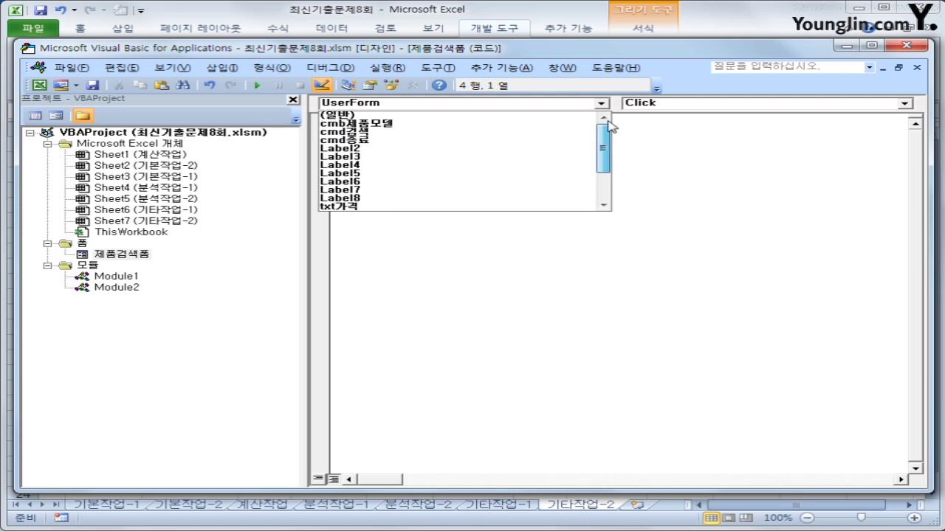
left_click(483, 140)
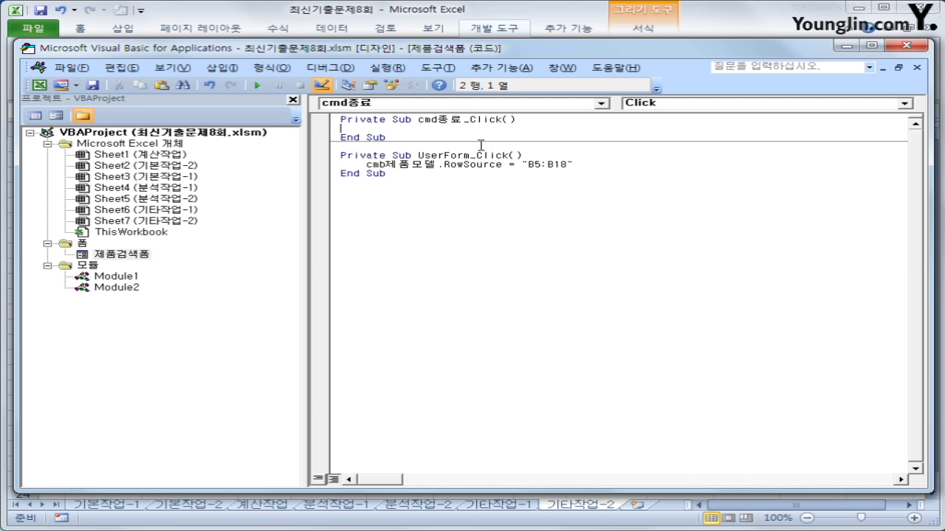
key("Tab")
type("msgbox ")
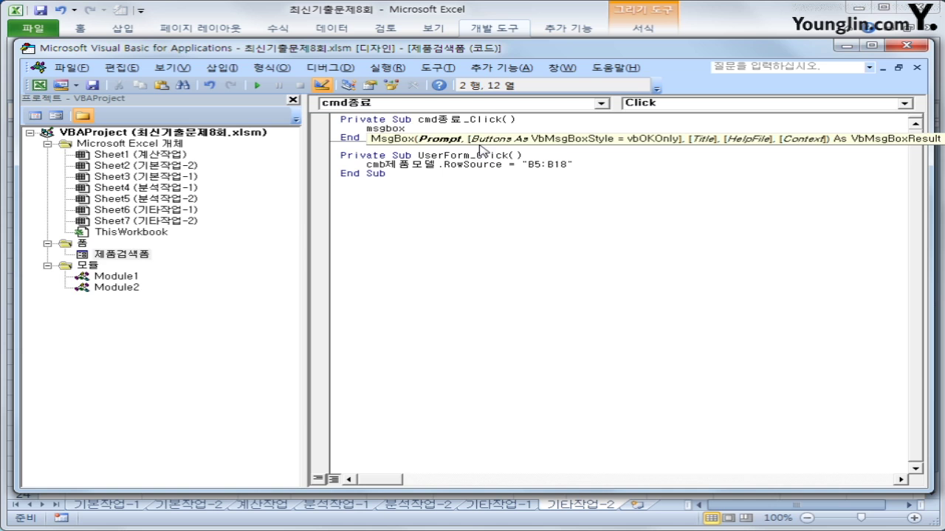
type("now(), ")
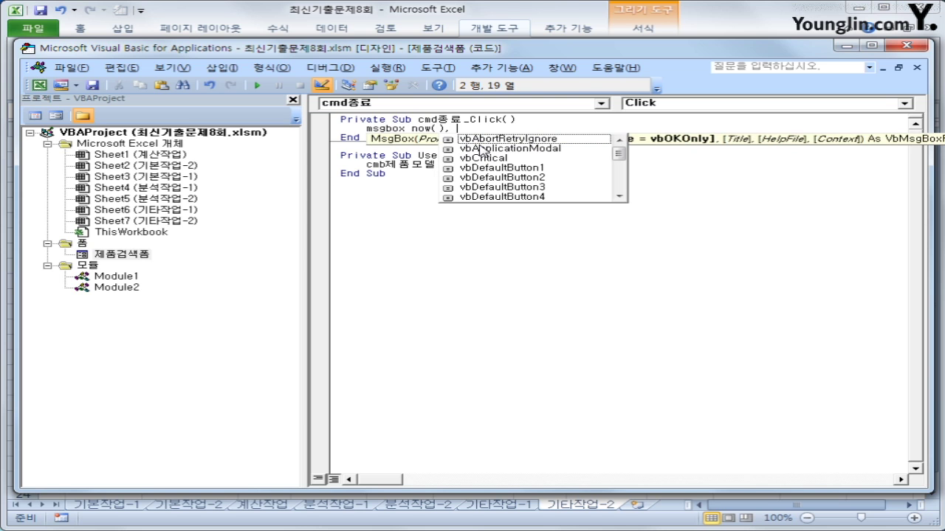
type("\"")
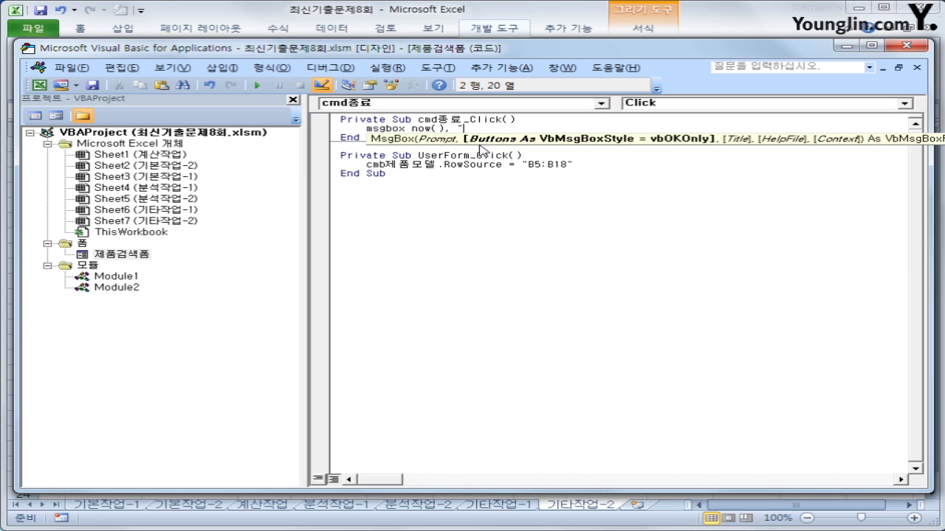
key("BackSpace")
key("BackSpace")
type(",")
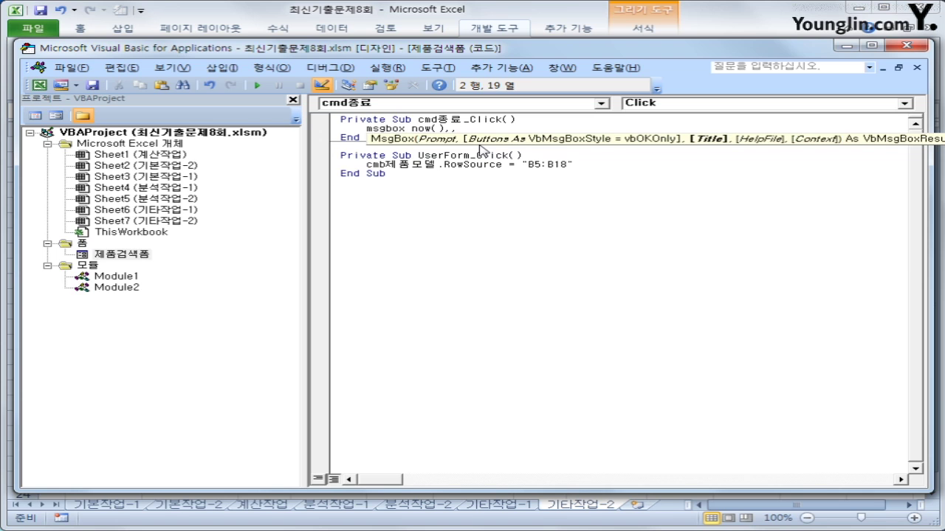
type("\"제품검색을 마칩니다")
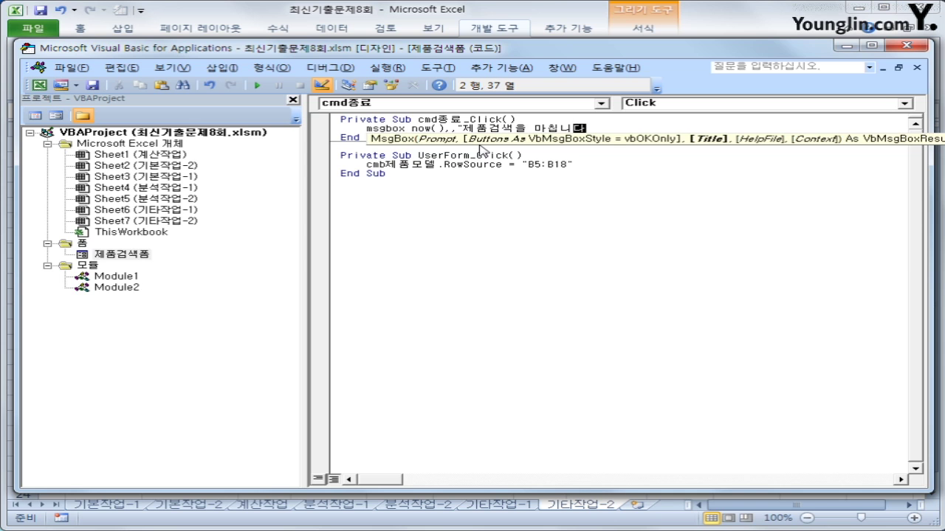
type("\"")
- Add the statement Unload Me below the message box line in cmd종료_Click
key("Return")
type("un")
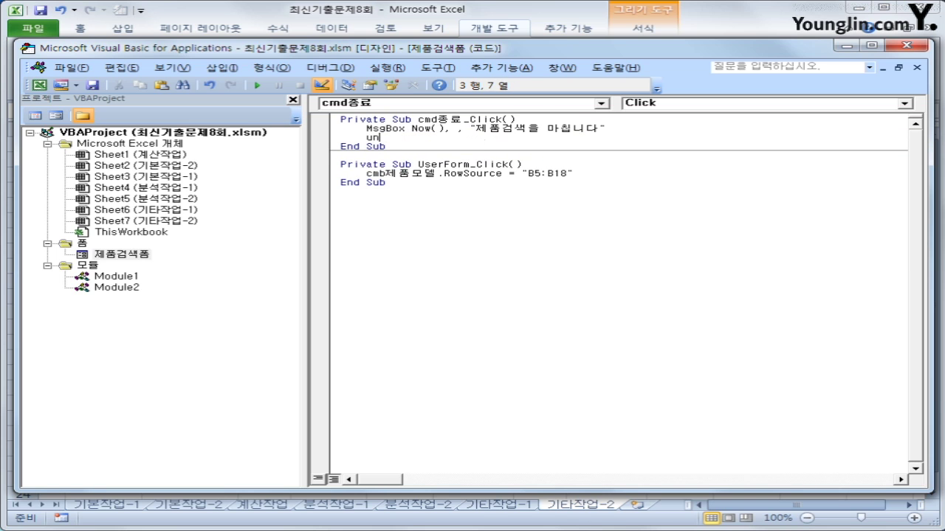
type("load ")
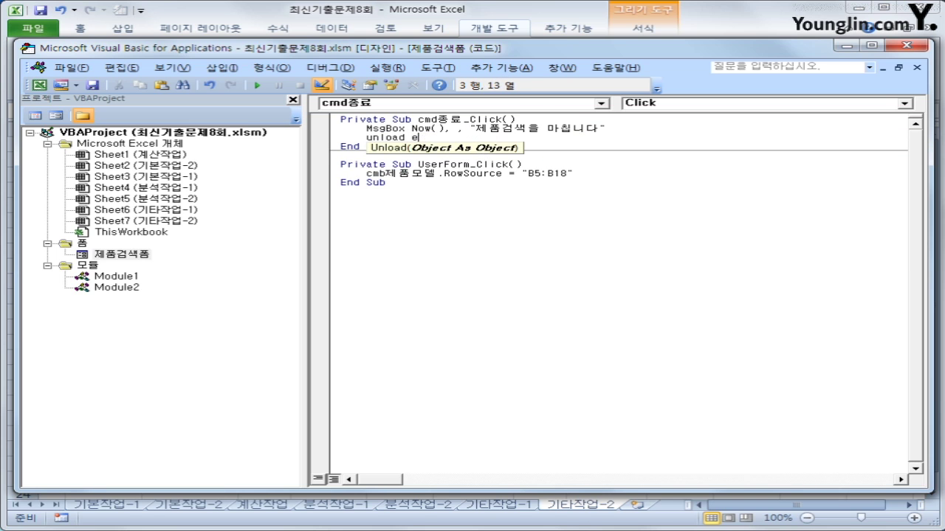
type("me")
key("Up")
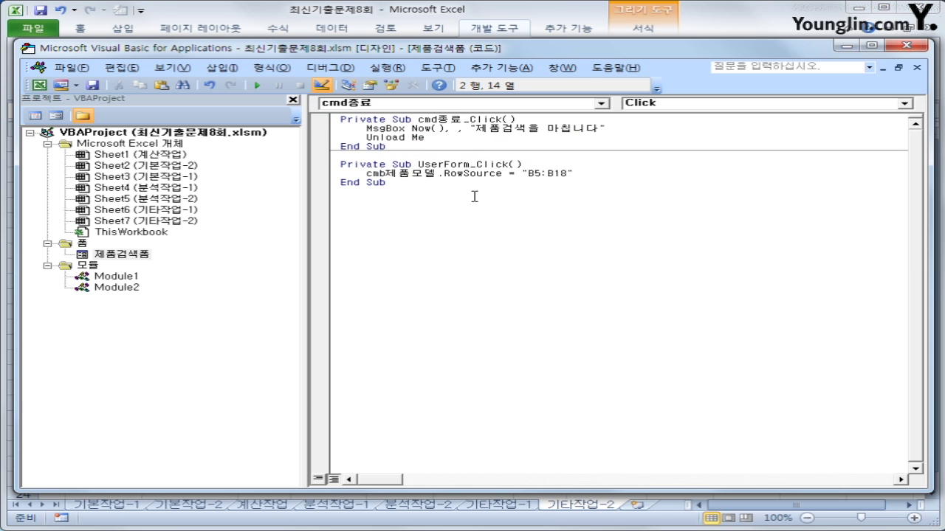
- Close the VBA editor, leave design mode on the sheet and launch the search form with the 제품검색 button
left_click(899, 45)
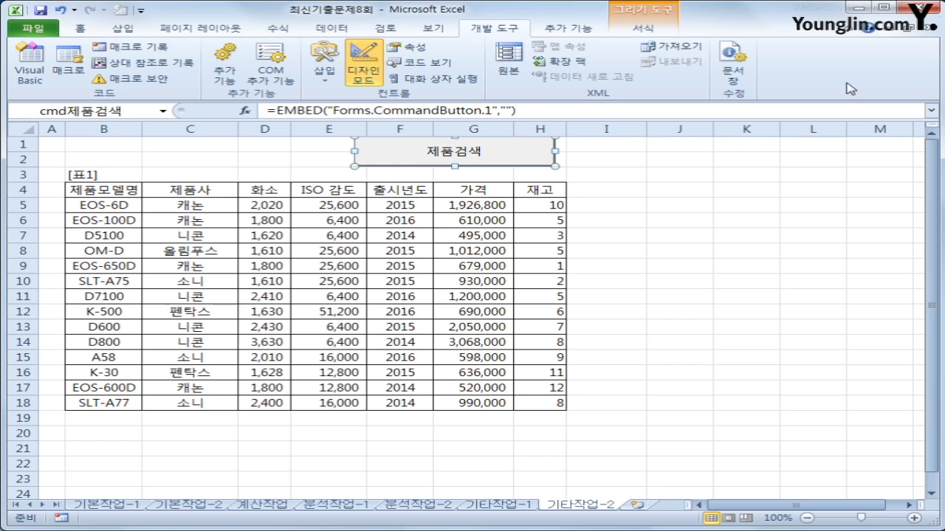
left_click(363, 70)
left_click(752, 296)
left_click(506, 161)
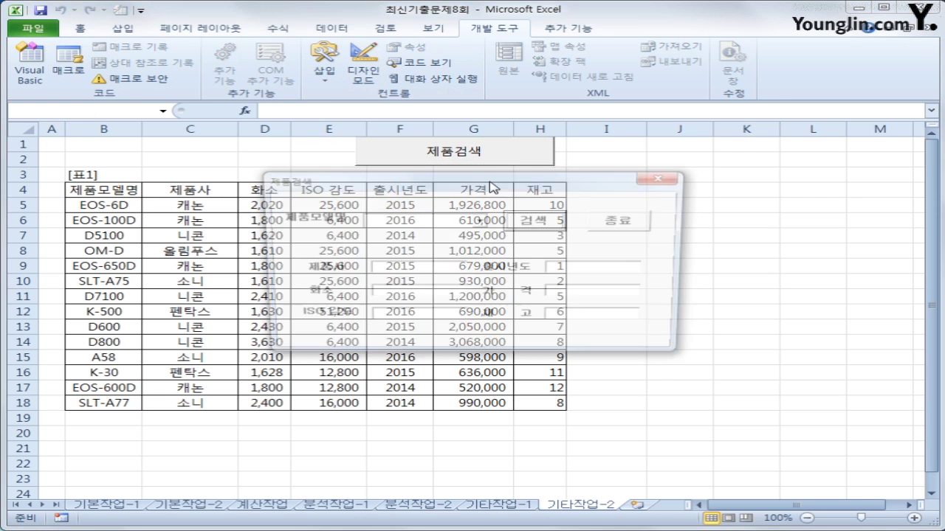
- Test the 제품모델명 drop-down list in the running form, then close the form
left_click(480, 221)
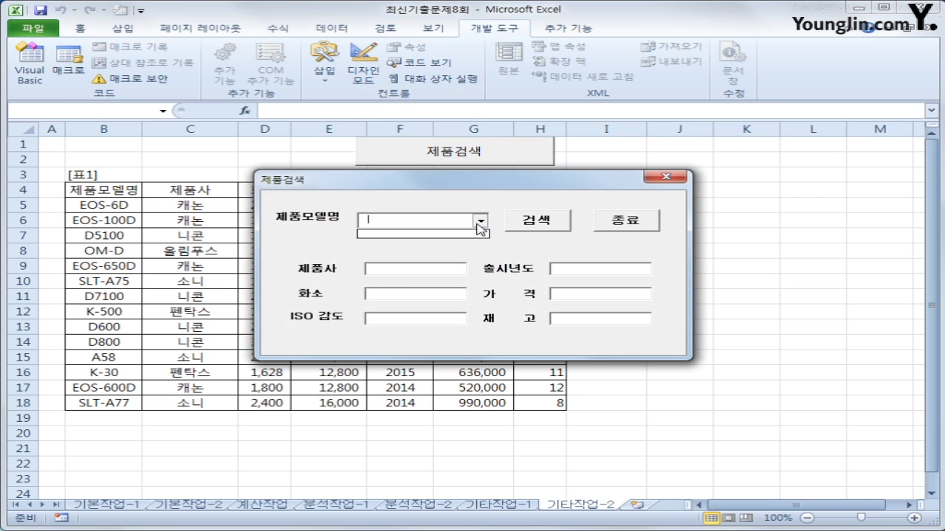
left_click(479, 222)
left_click(480, 221)
left_click(480, 221)
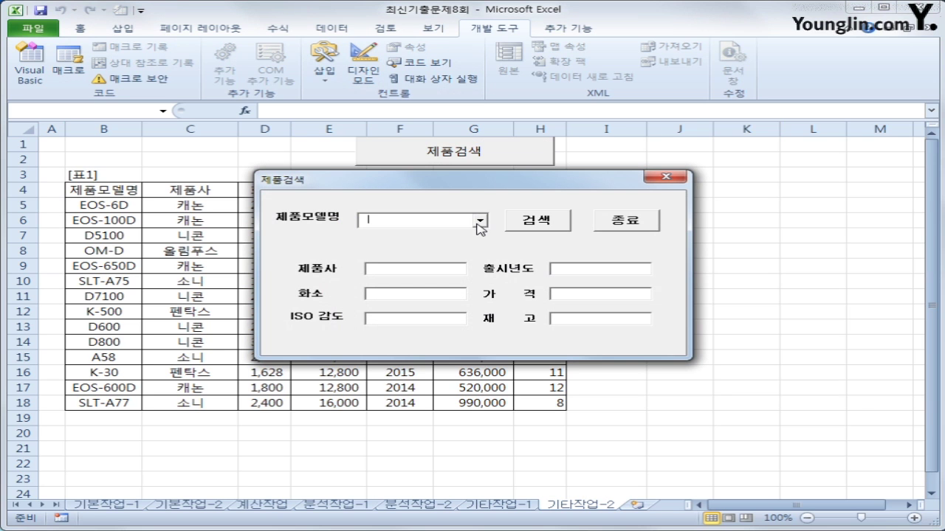
left_click(666, 177)
- Reopen the VBA editor and check the (이름) property of the 제품모델명 combo box on 제품검색폼
left_click(29, 63)
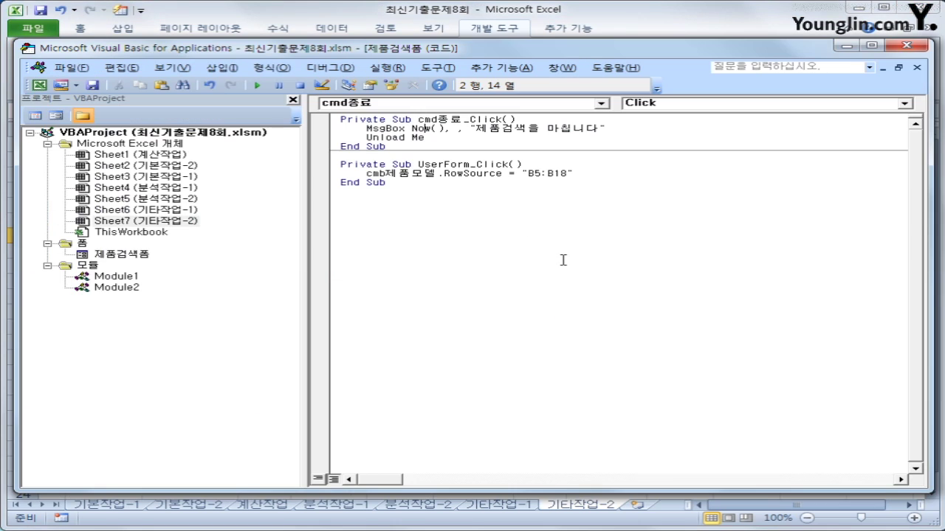
left_click(396, 175)
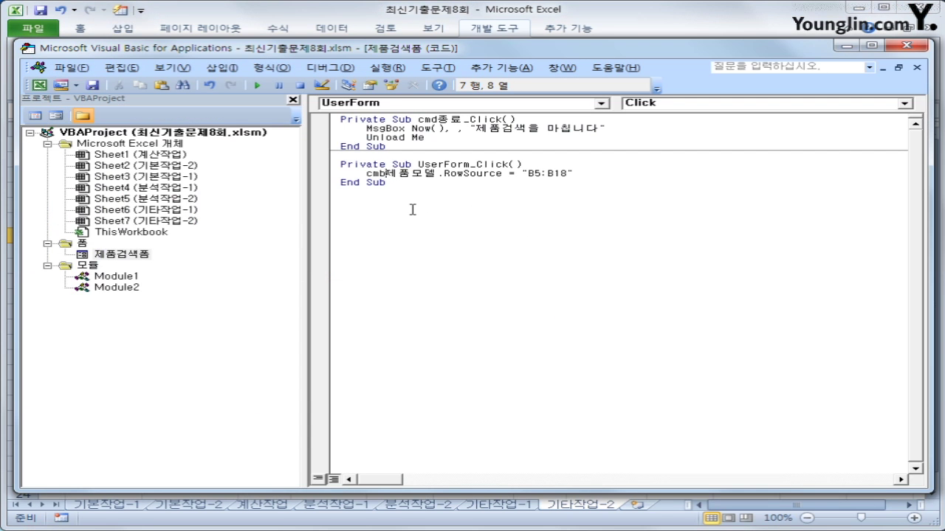
left_click(422, 204)
double_click(126, 256)
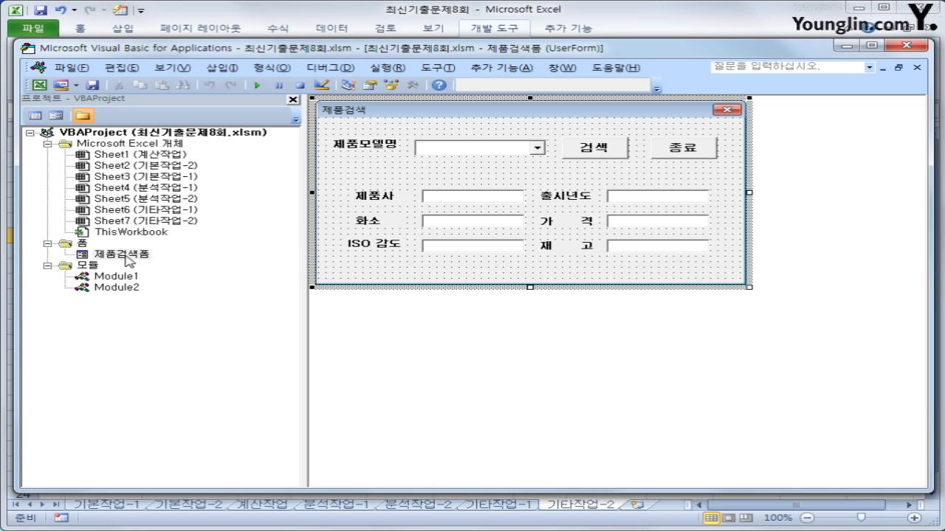
left_click(488, 151)
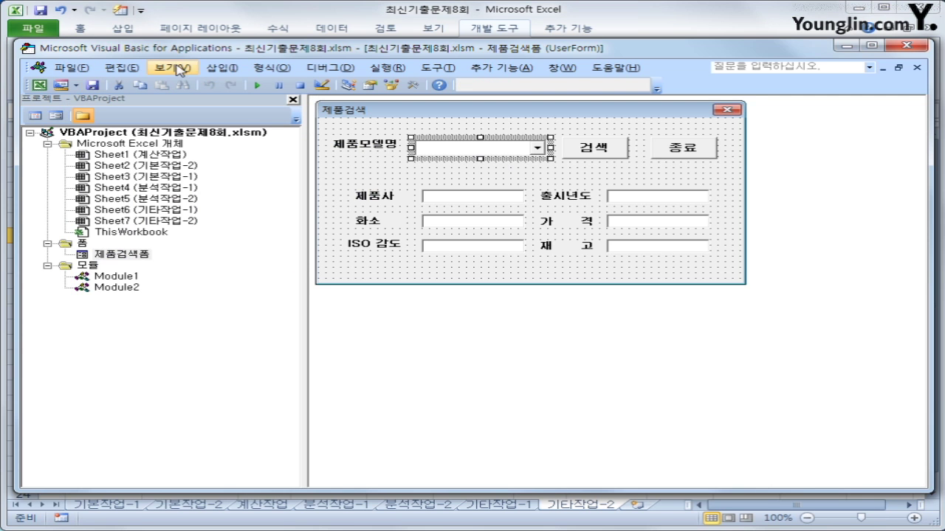
left_click(172, 67)
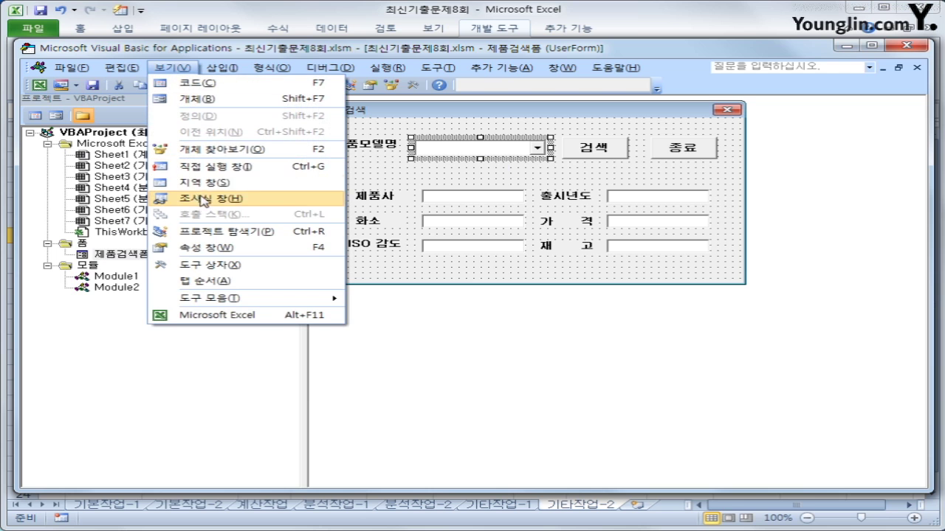
left_click(221, 248)
left_click(238, 344)
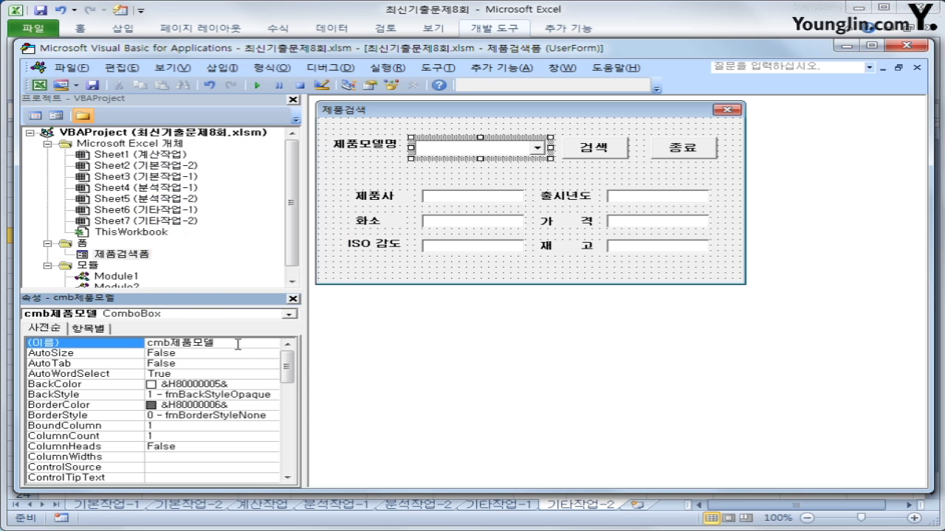
left_click_drag(238, 344, 127, 342)
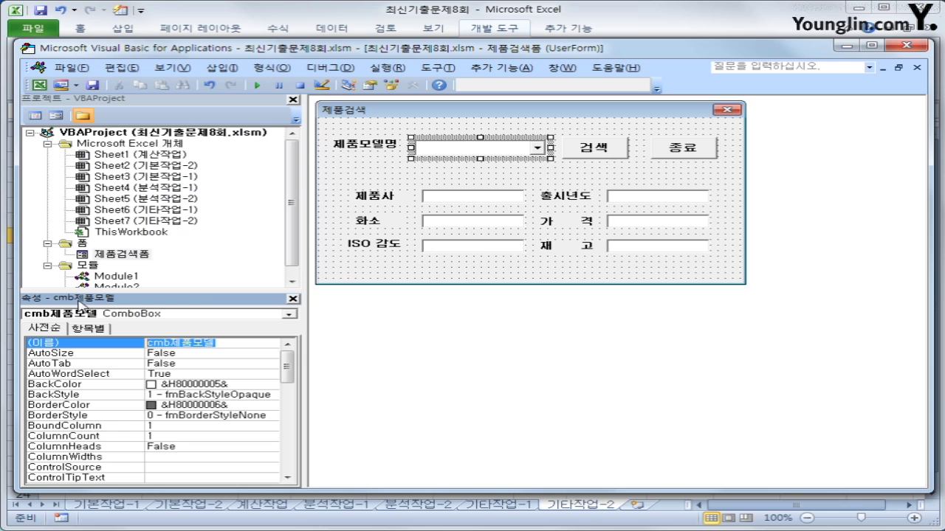
- Return to the form's code and compare the combo box name in the RowSource statement
left_click(35, 115)
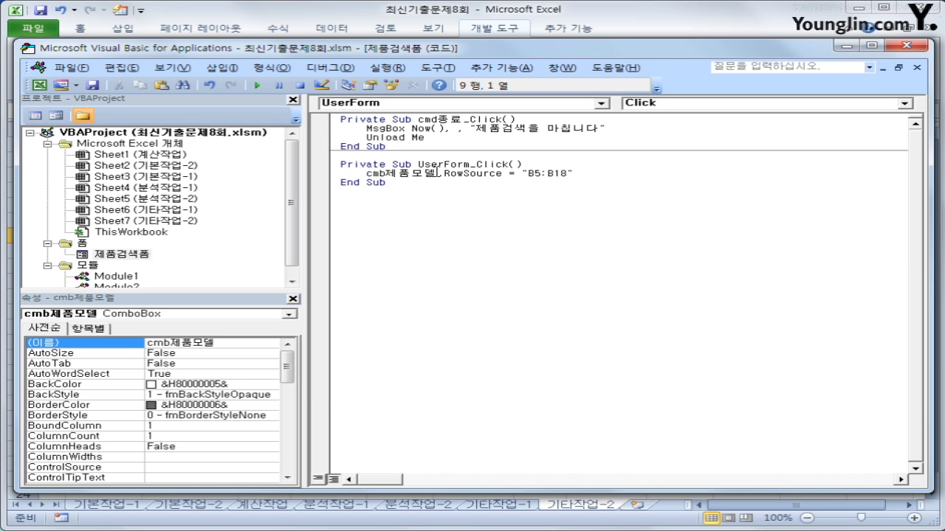
left_click_drag(438, 172, 365, 173)
key("Right")
left_click(507, 175)
- Move the cmb제품모델.RowSource statement from UserForm_Click into a new UserForm_Initialize procedure and indent it
left_click_drag(588, 176, 362, 178)
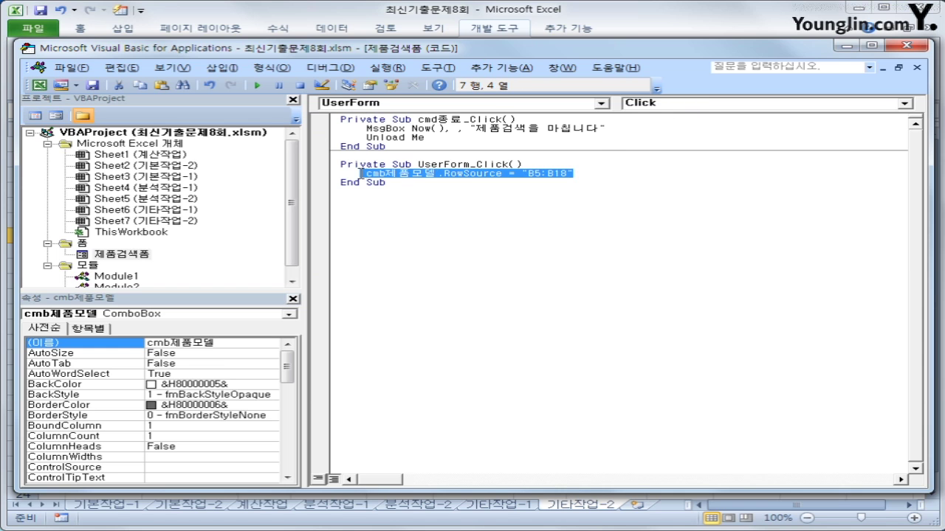
key("ctrl+x")
left_click(664, 105)
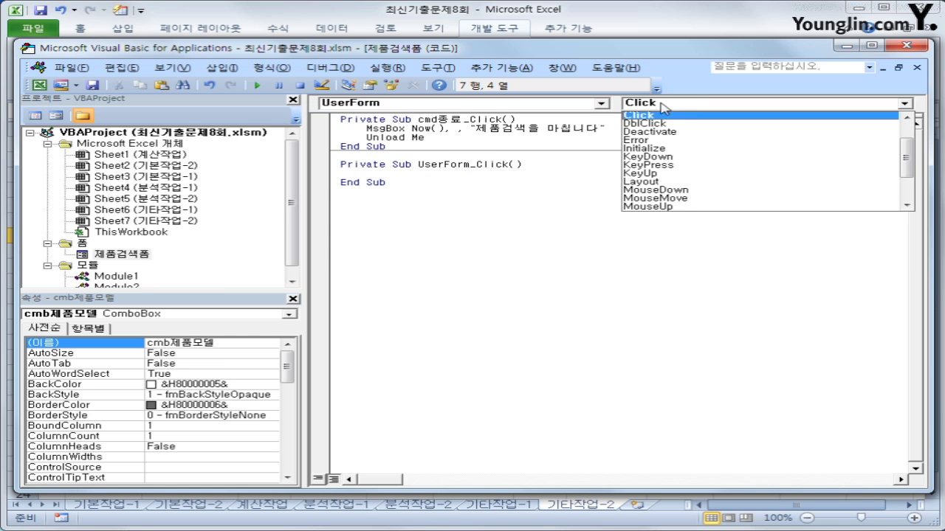
left_click(696, 153)
key("ctrl+v")
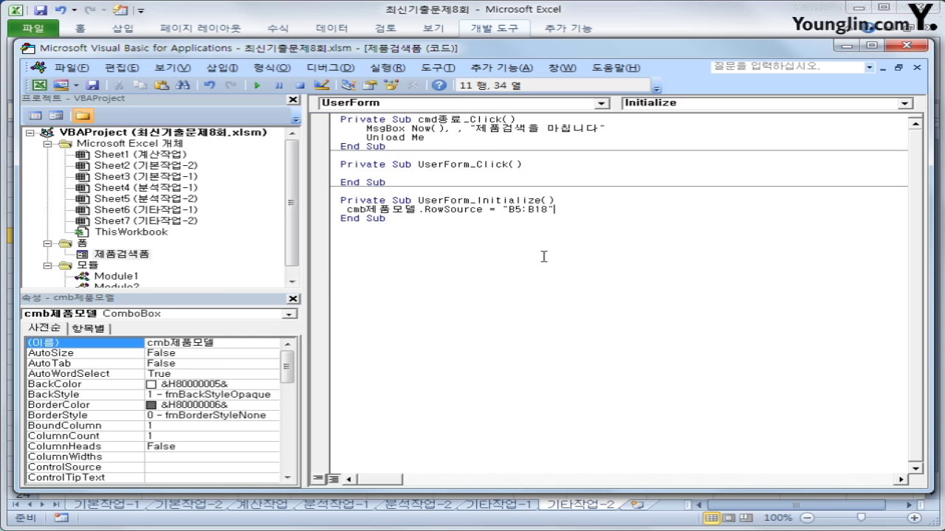
left_click(347, 210)
key("Tab")
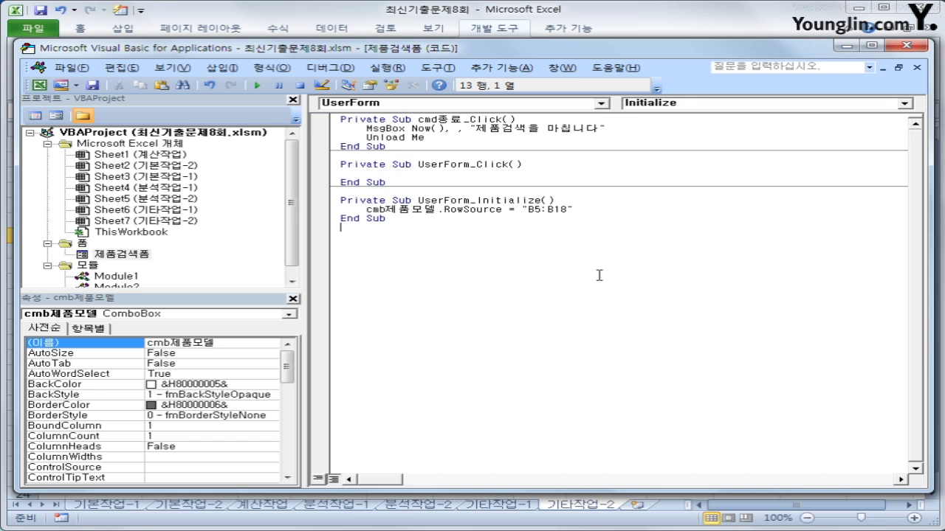
- Delete the empty UserForm_Click procedure from the form's code
left_click(391, 182)
key("shift+Up")
key("shift+Up")
key("shift+Home")
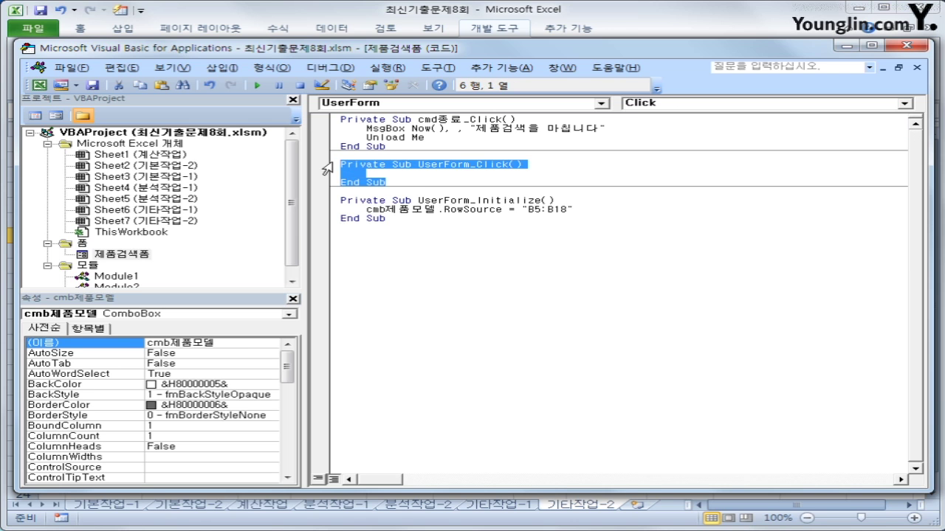
key("Delete")
left_click(510, 242)
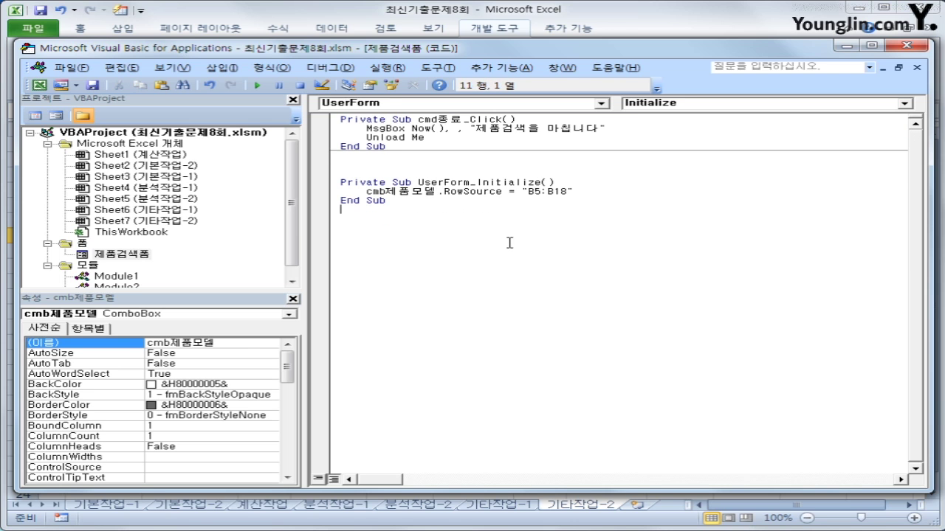
- Run the 제품검색 form from the worksheet to check its 제품모델명 list, and exit it with 종료
left_click(902, 46)
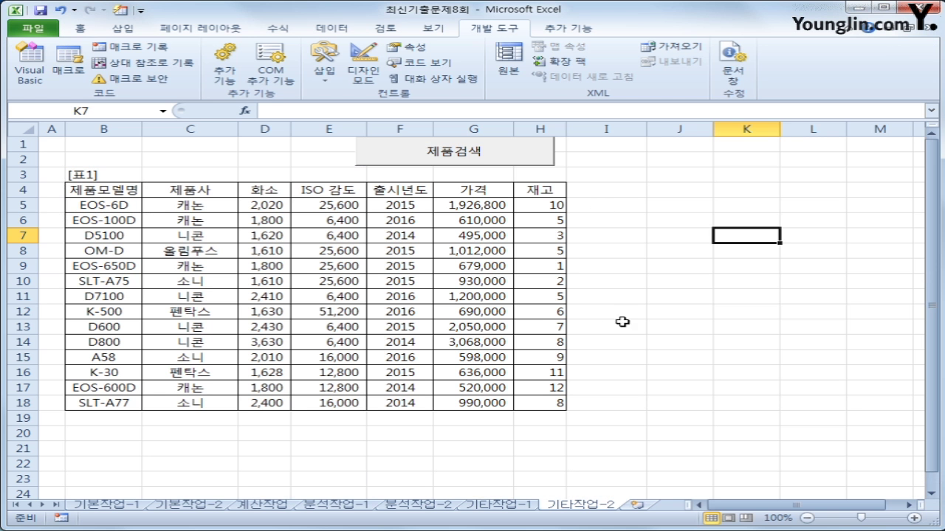
left_click(654, 322)
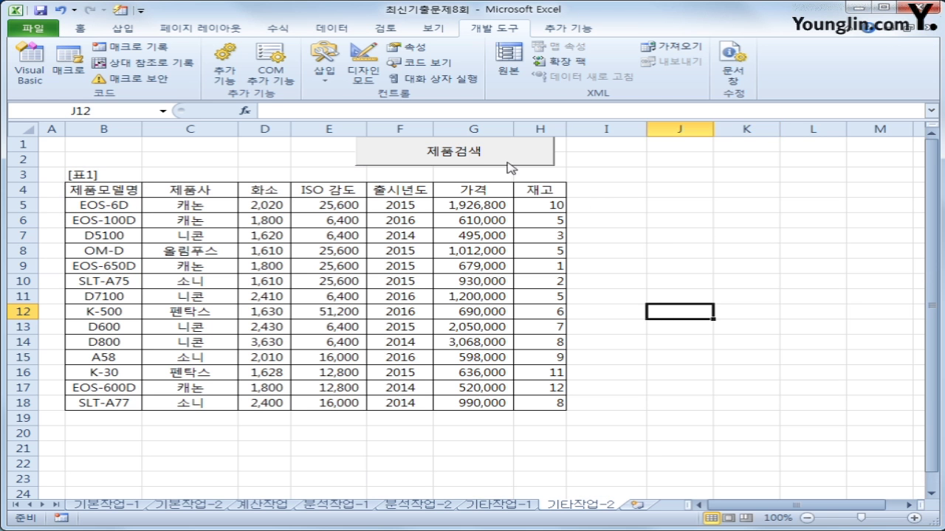
left_click(487, 156)
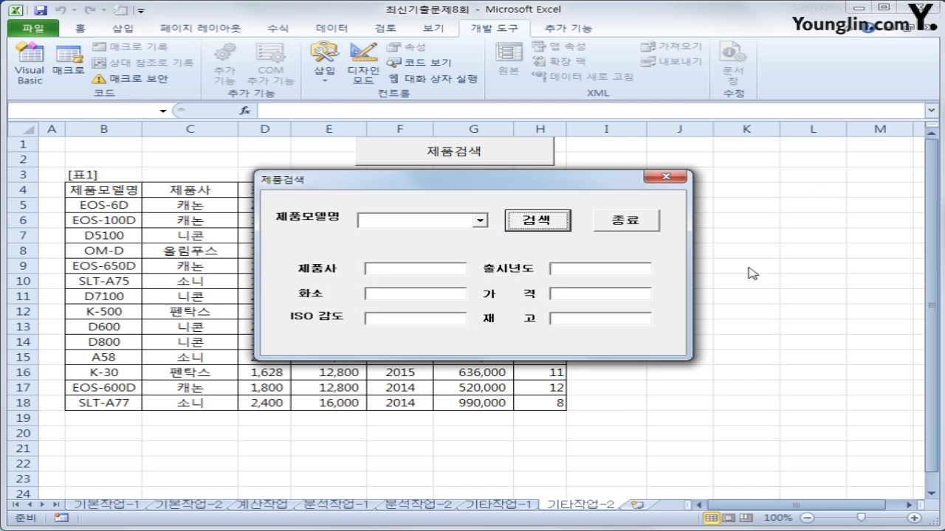
left_click(482, 221)
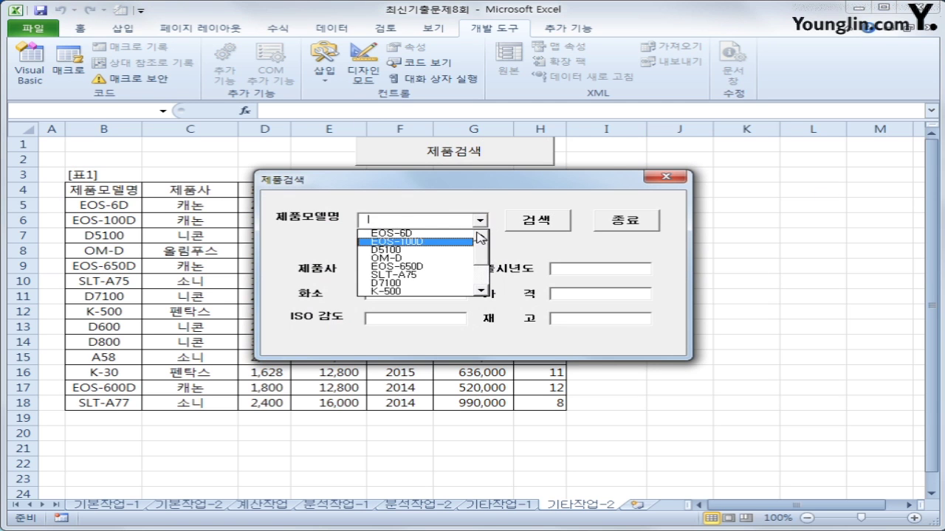
left_click(624, 220)
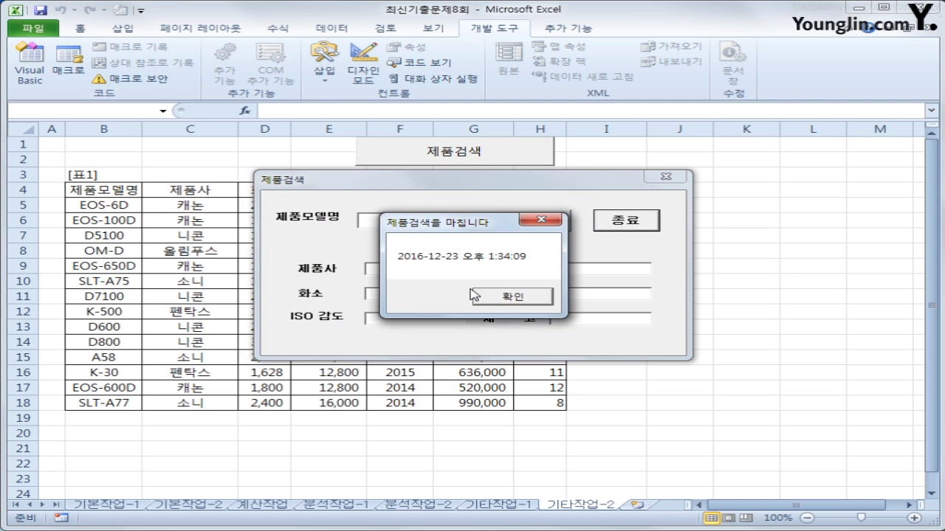
left_click(512, 299)
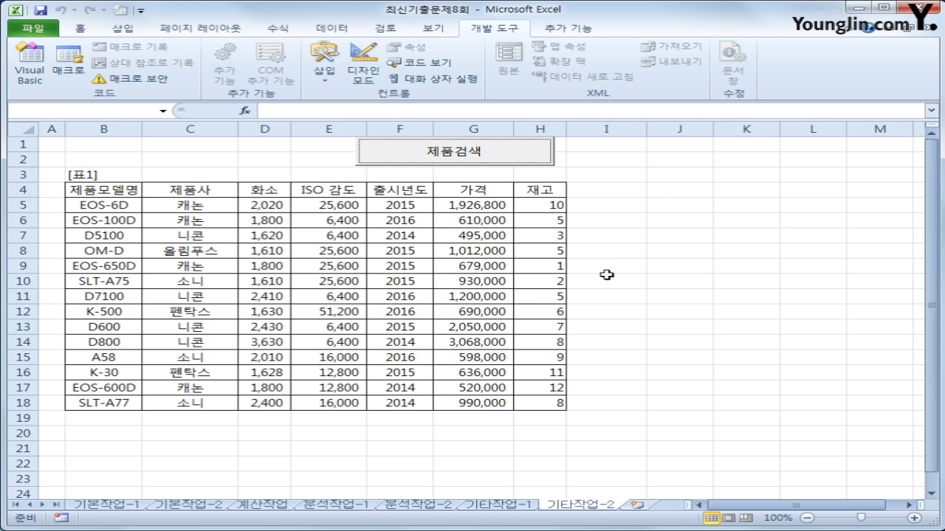
- Reopen the 제품검색 form, choose EOS-6D as 제품모델명 to compare the form fields with the table, and exit it
left_click(508, 156)
left_click_drag(517, 190, 648, 230)
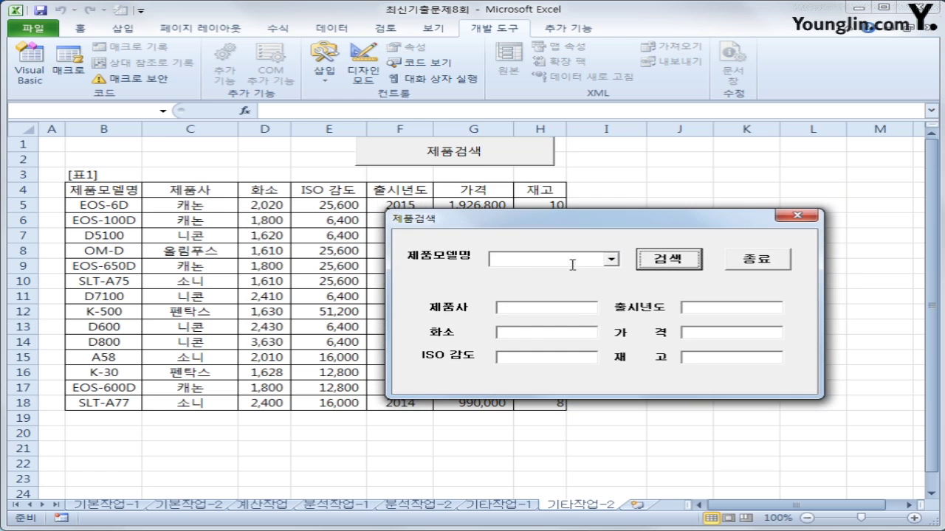
left_click(611, 259)
left_click(583, 272)
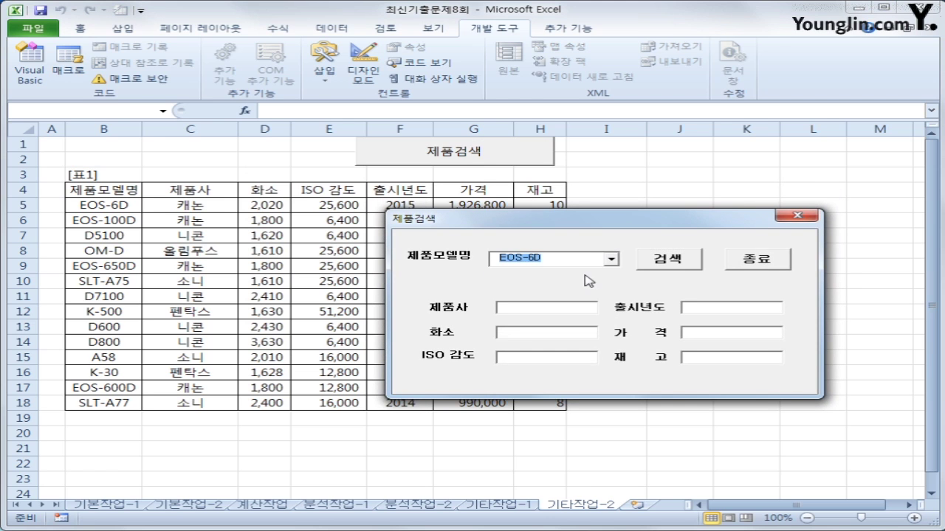
left_click(611, 259)
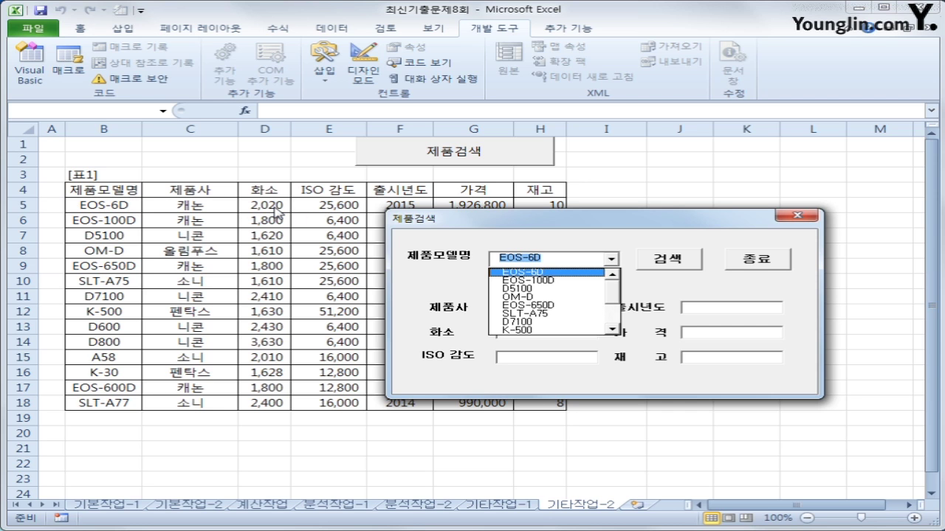
left_click(656, 239)
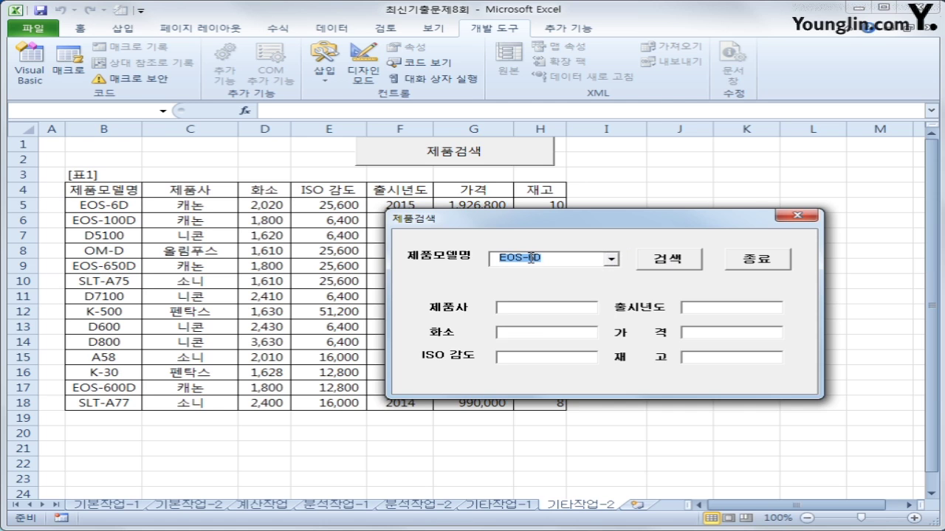
left_click(521, 309)
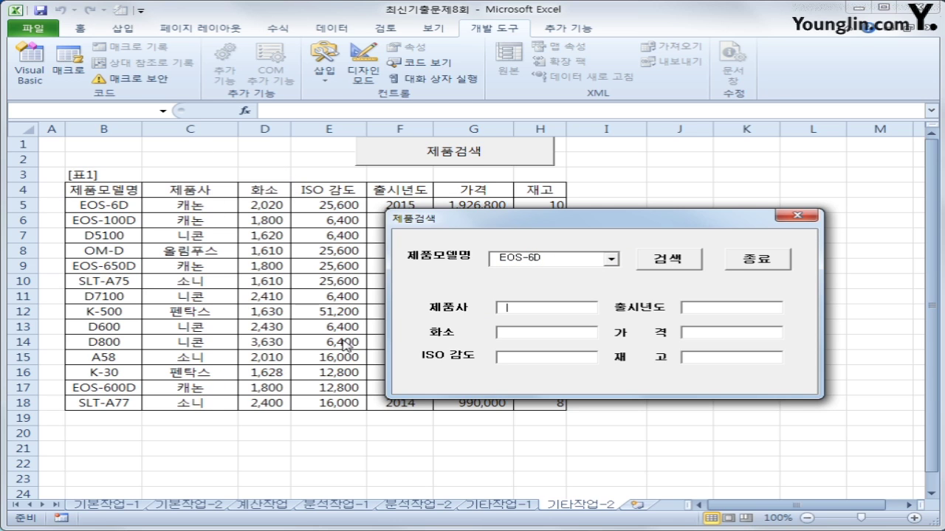
left_click(781, 259)
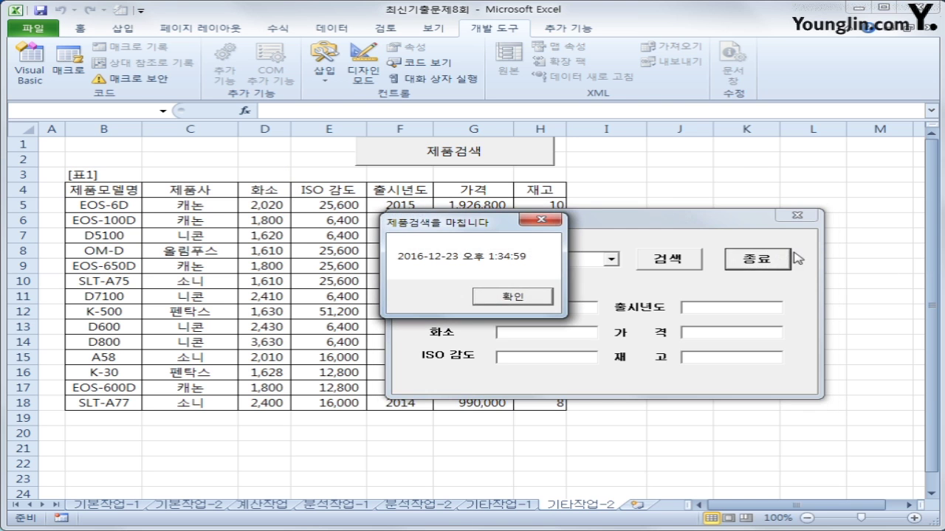
left_click(550, 299)
- Return to the VBA editor and create the cmd검색_Click procedure in the form's code
left_click(29, 63)
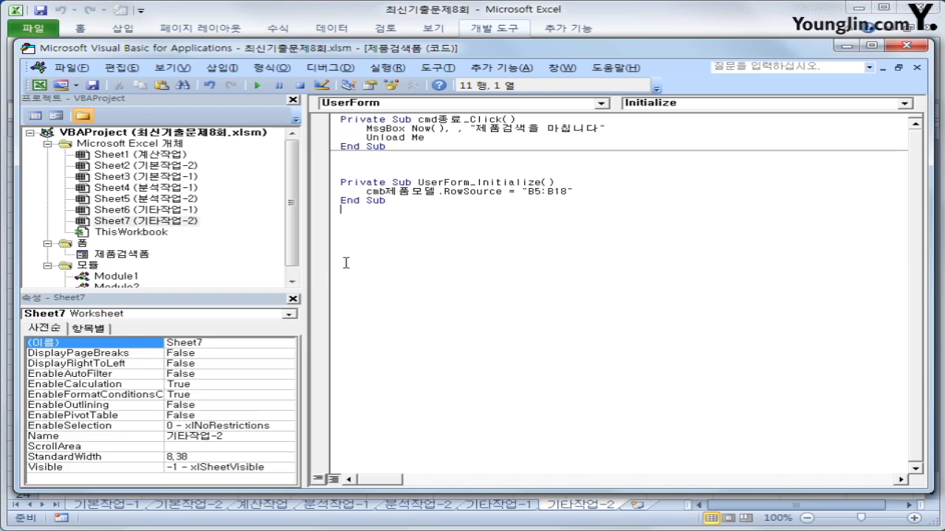
left_click(415, 105)
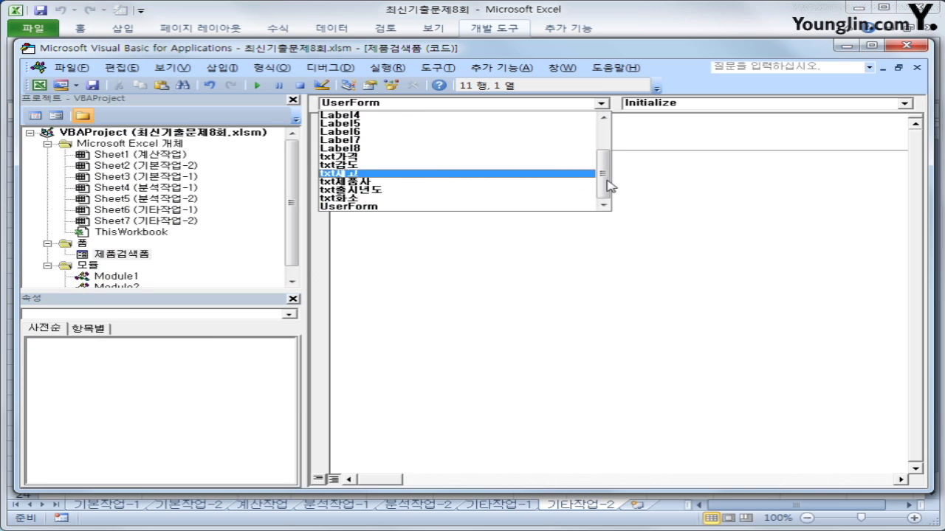
left_click_drag(603, 185, 603, 131)
left_click(493, 133)
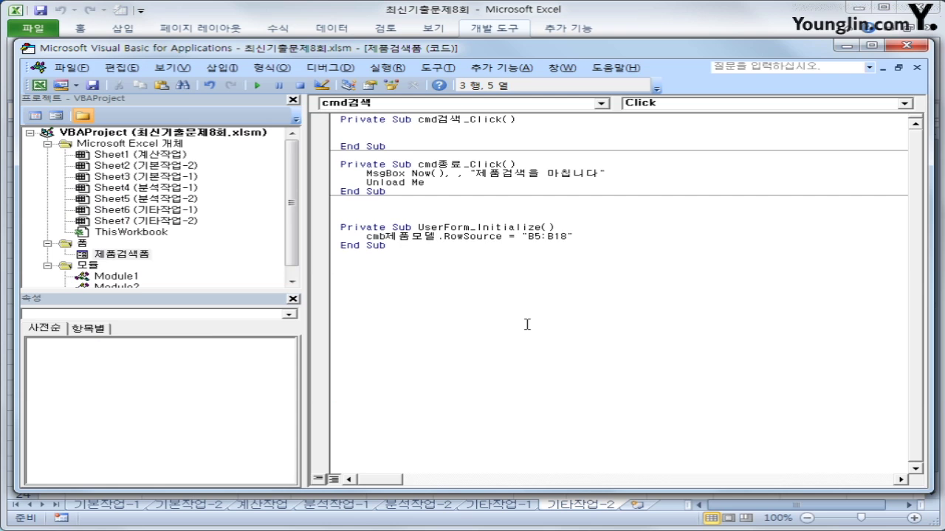
- Write the statement iRow = cmb제품모델.ListIndex + 5 in the cmd검색_Click procedure
type("iRow = cmb제품ㅁ")
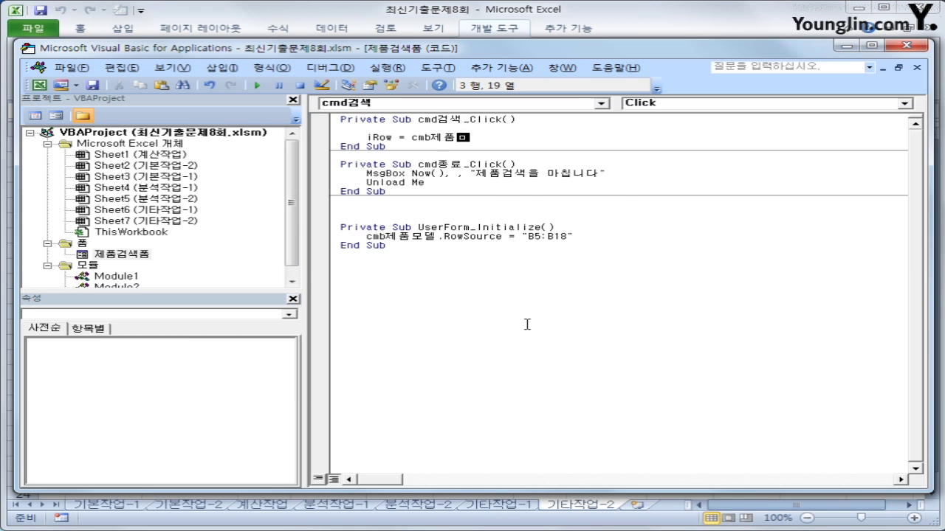
type("모델.")
type("lis")
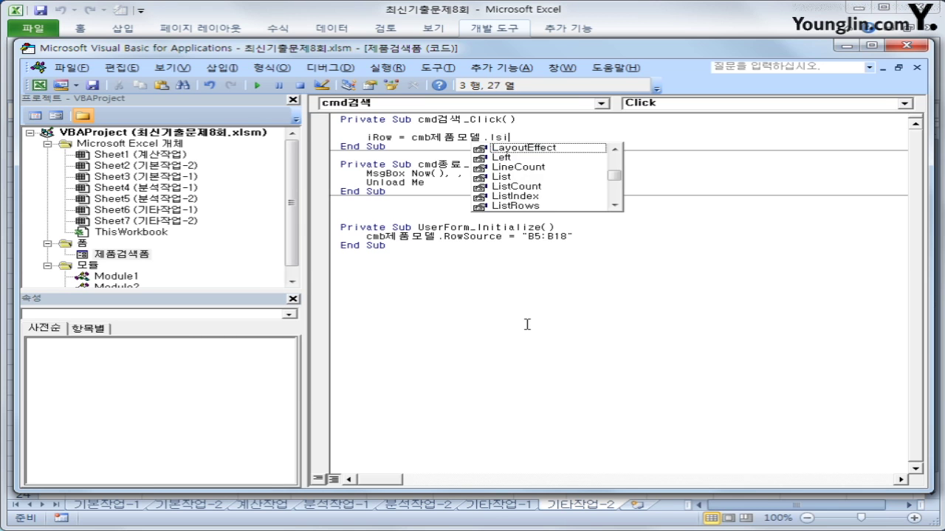
type("tIndex +")
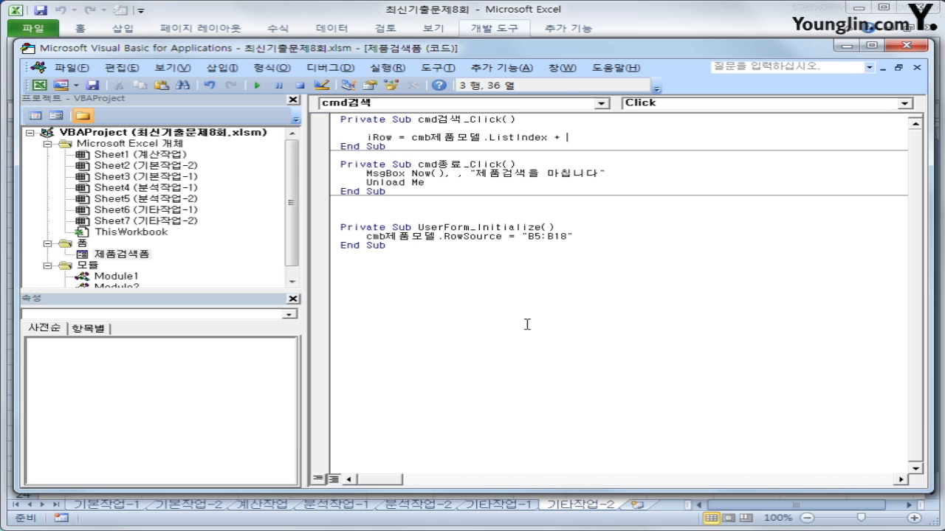
type(" 5")
key("Return")
key("Return")
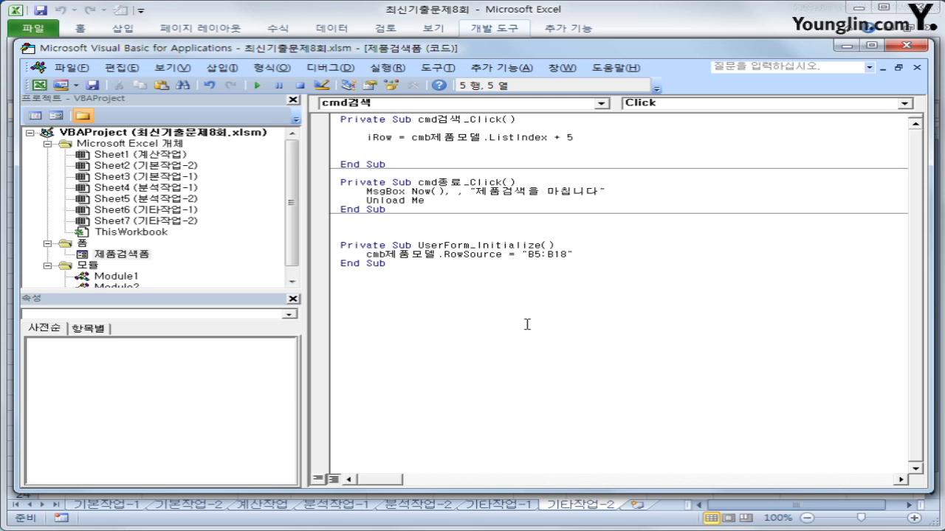
- Add the statement txt제품사 = Cells(iRow, 3) below the iRow line
type("txt제품")
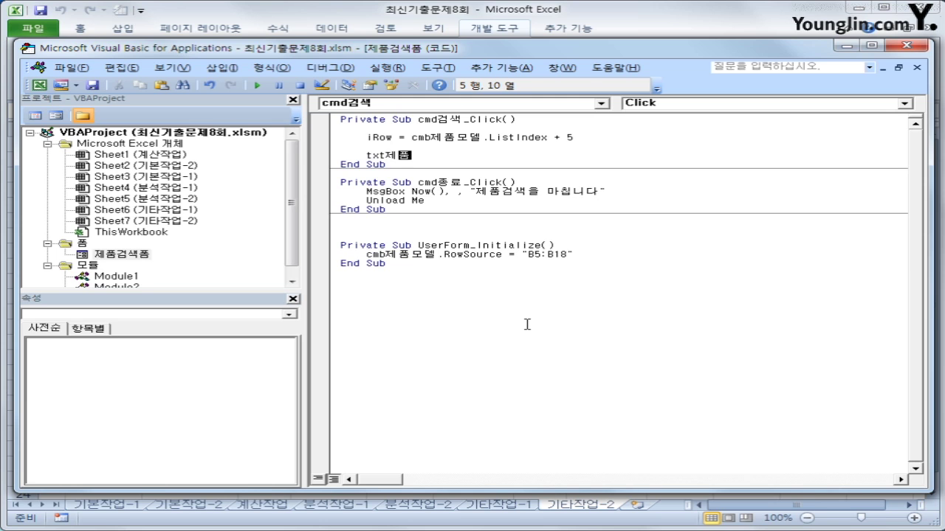
type("사 = cells(iRow, 2")
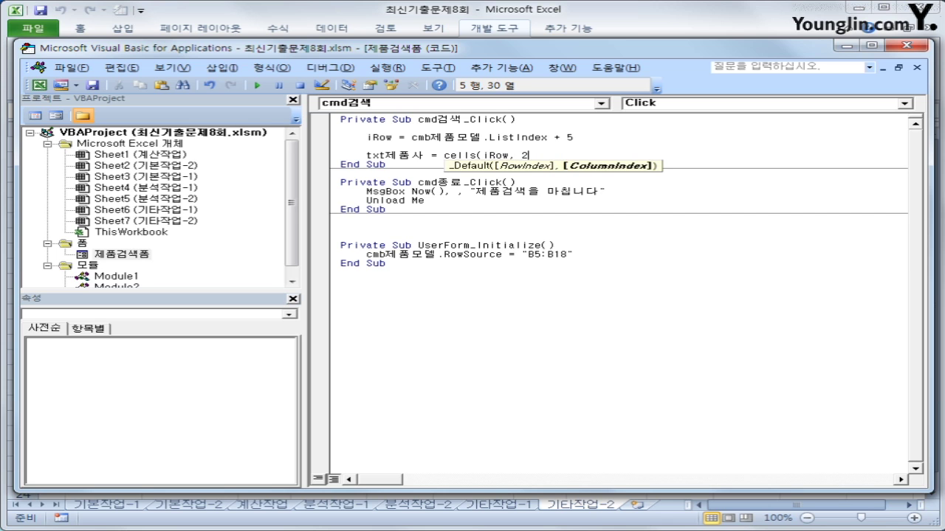
key("BackSpace")
type("3)")
key("Return")
- Duplicate the txt제품사 statement on the following line and change the copy to txt화소 = Cells(iRow, 4)
key("shift+End")
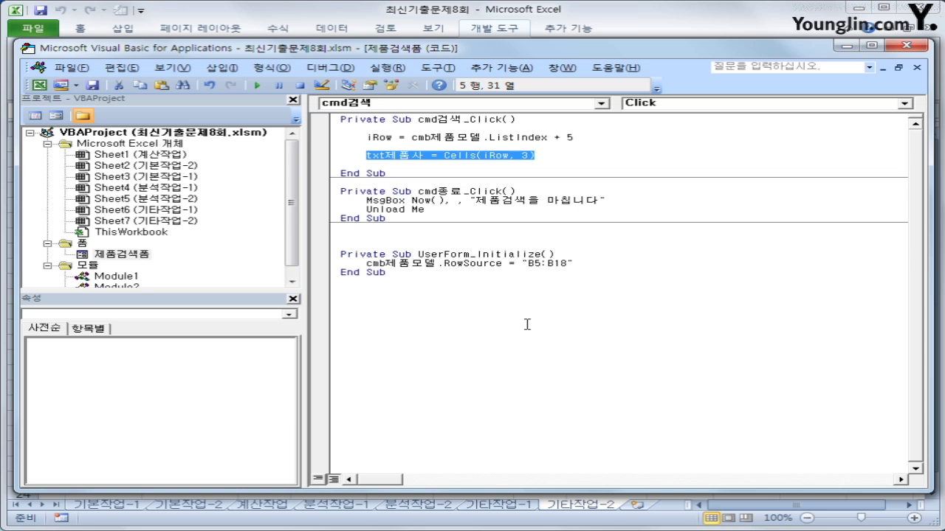
key("ctrl+c")
key("Down")
key("ctrl+v")
key("Left")
key("Left")
key("Left")
key("Left")
key("Left")
key("Left")
key("Left")
key("Left")
key("Left")
key("Left")
key("Left")
key("Left")
key("Left")
key("Left")
key("Left")
key("Left")
key("Left")
key("Left")
key("Left")
key("Left")
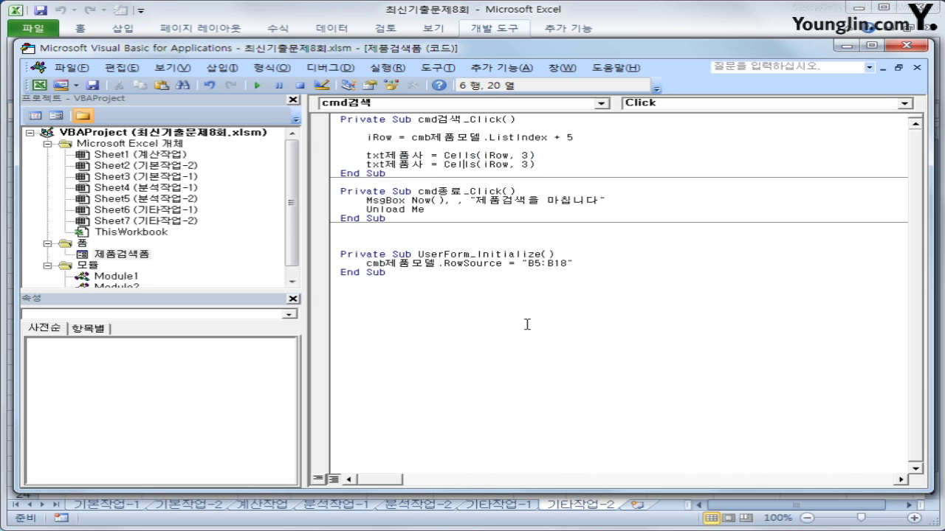
key("Right")
key("shift+Right")
key("shift+Right")
key("shift+Right")
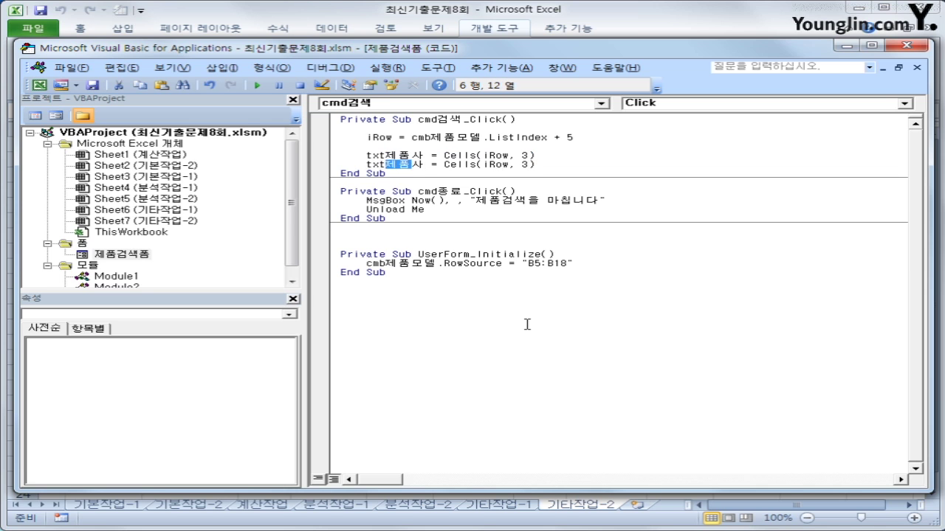
type("ㅎ")
type("소")
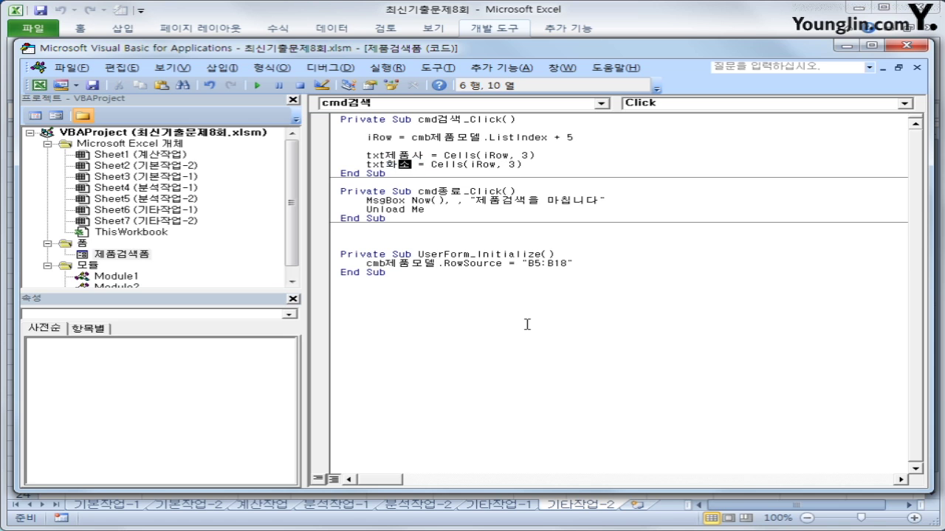
type("4")
key("Delete")
key("End")
- Paste another copy of the txt제품사 statement and change it to txt감도 = Cells(iRow, 5)
key("Return")
key("ctrl+v")
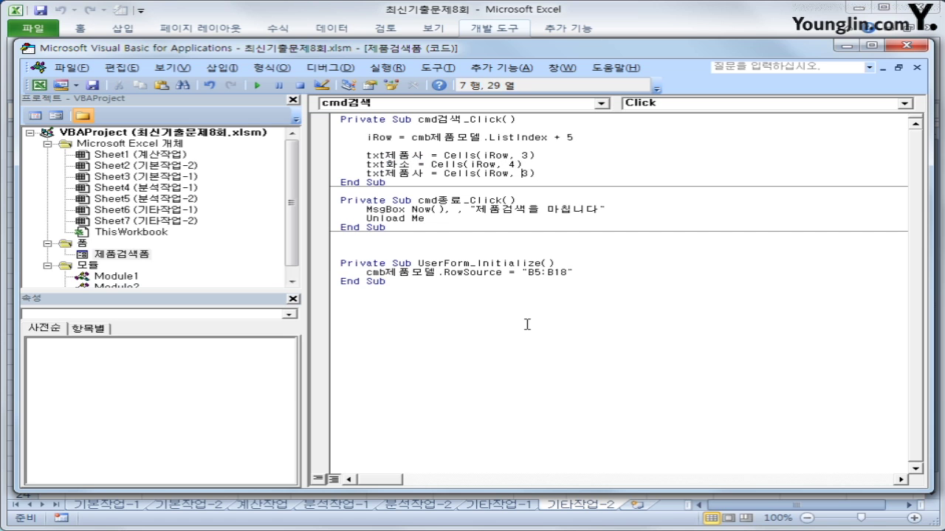
key("shift+Right")
type("5")
key("ctrl+Left")
key("ctrl+Left")
key("ctrl+Left")
key("ctrl+Left")
key("shift+Left")
key("shift+Left")
key("shift+Left")
key("shift+Left")
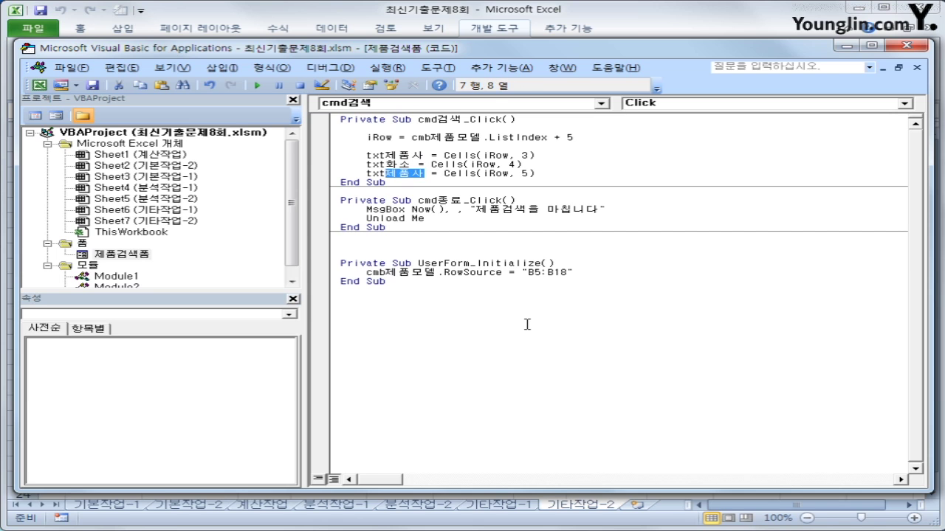
type("감도")
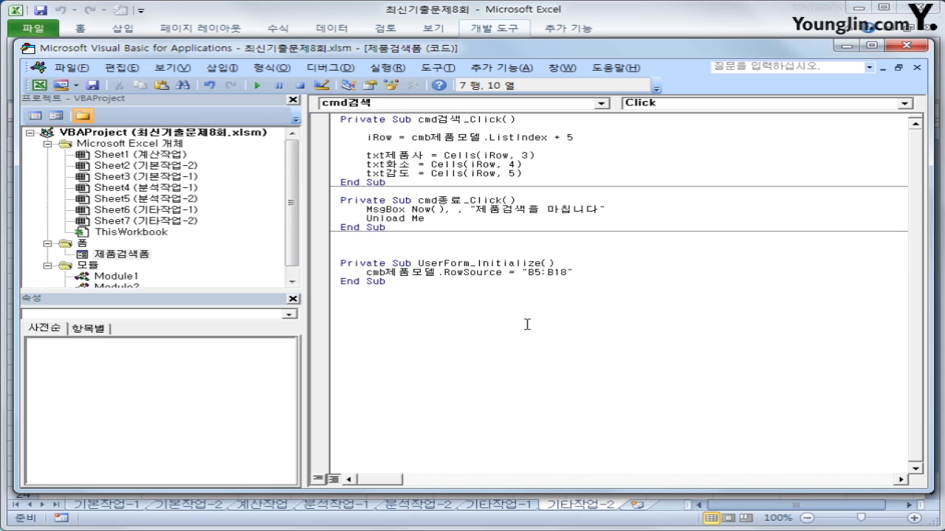
- Paste the copied statement on a new line and change it to txt출시년도 = Cells(iRow, 6)
key("Return")
key("ctrl+v")
key("Left")
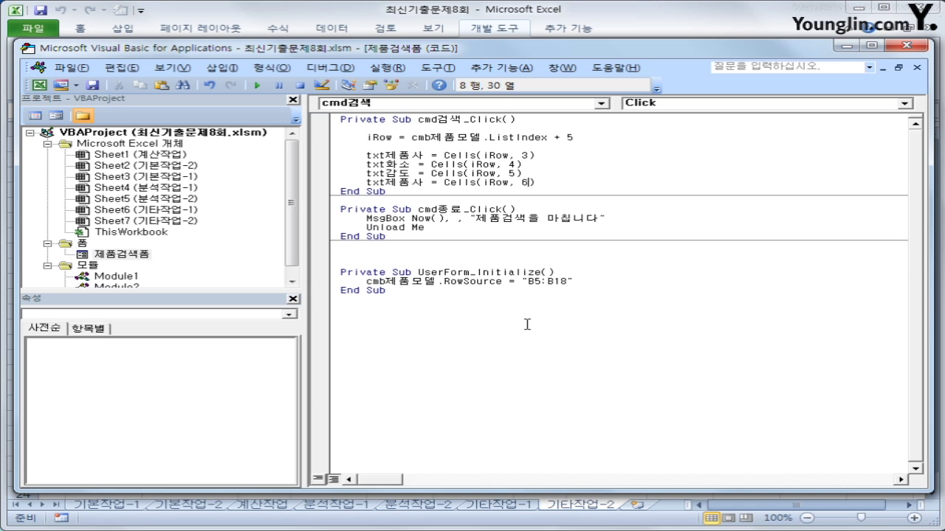
key("ctrl+Left")
key("ctrl+Left")
key("ctrl+Left")
key("ctrl+Left")
key("ctrl+Left")
type("주시년ㄷ")
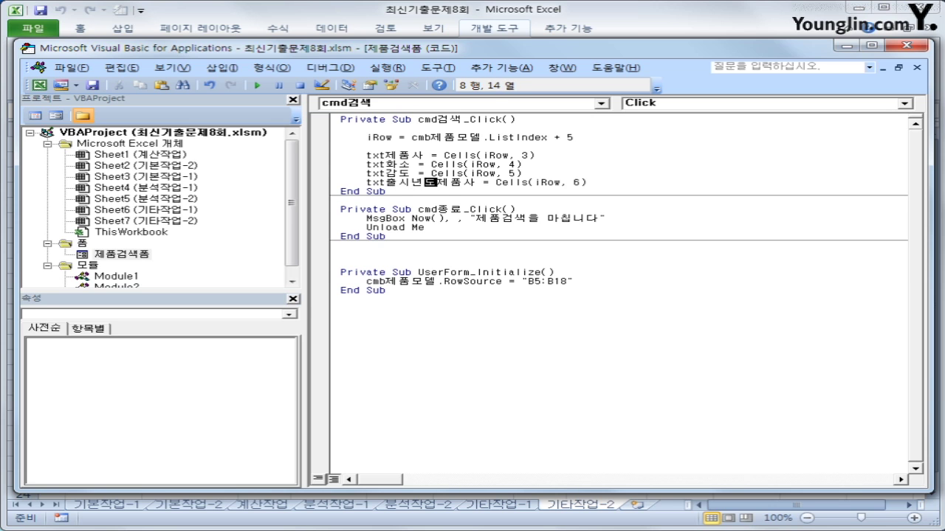
key("Delete")
key("Delete")
key("Delete")
- Paste the copied statement below the txt출시년도 line and change it to txt가격 = Cells(iRow, 7)
key("Return")
key("ctrl+v")
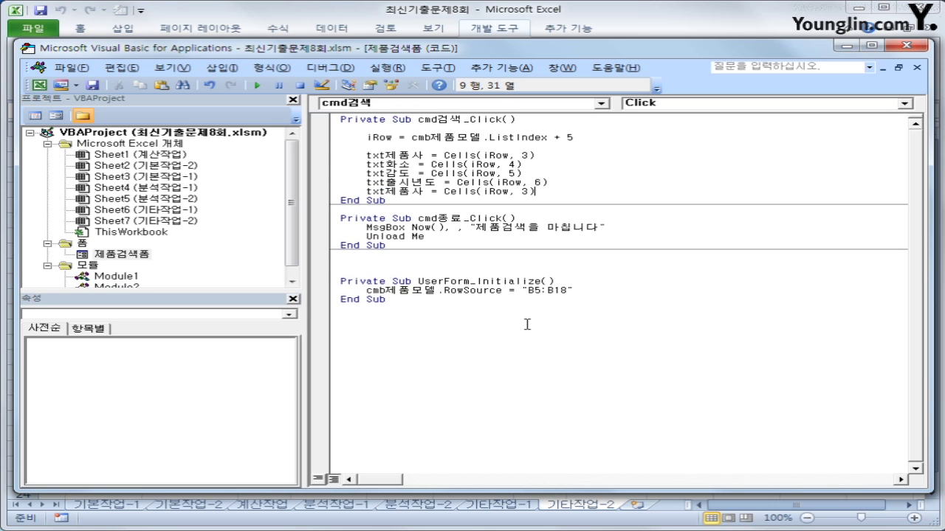
key("Left")
key("Left")
key("Left")
key("Left")
key("Left")
key("Left")
key("Left")
key("Left")
key("Left")
key("Left")
key("Left")
key("Left")
key("Left")
key("Left")
key("Left")
key("Left")
key("Left")
key("Left")
key("Left")
key("Left")
type("가격")
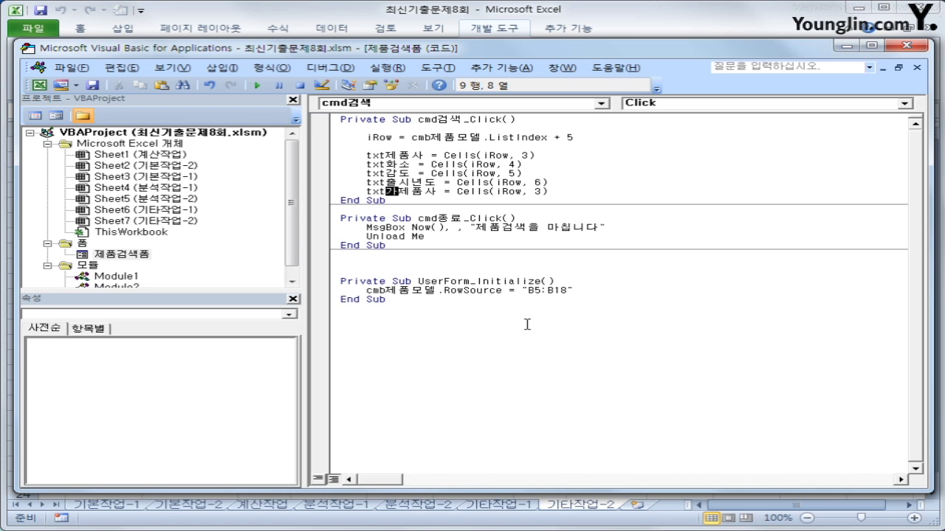
key("Delete")
key("Delete")
key("Delete")
key("End")
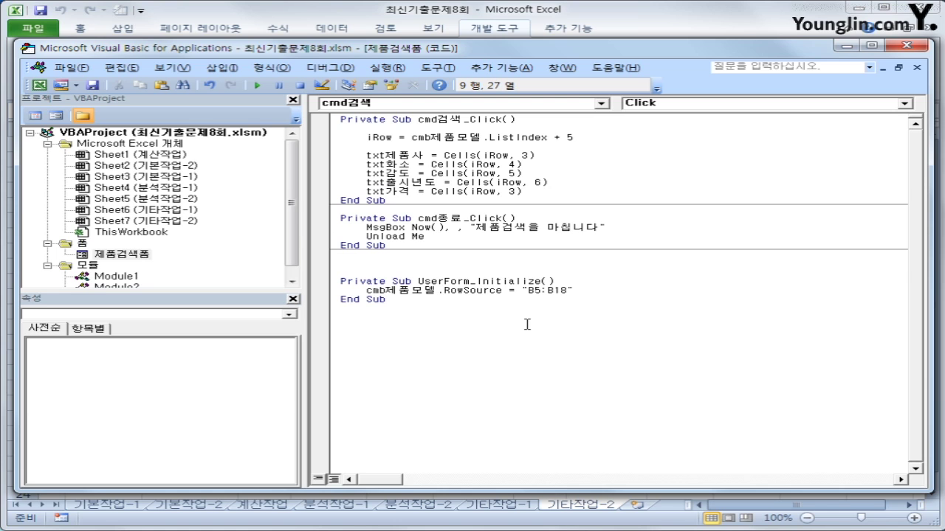
key("Delete")
type("7")
- Change the txt가격 statement to txt가격 = Format(Cells(iRow, 7), "#,##0원")
key("Left")
key("Left")
key("Left")
key("Left")
key("Left")
key("shift+End")
key("Left")
type("format(Cells(iRow")
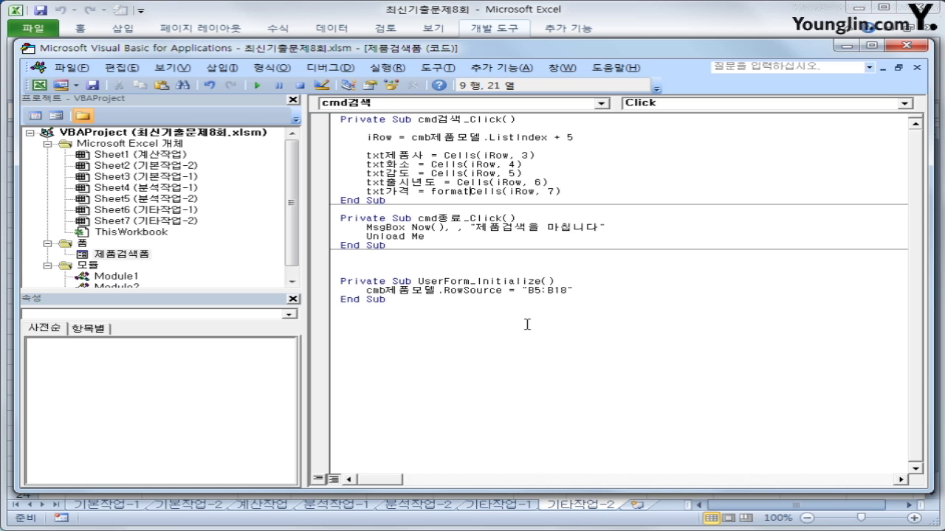
type(", 7),")
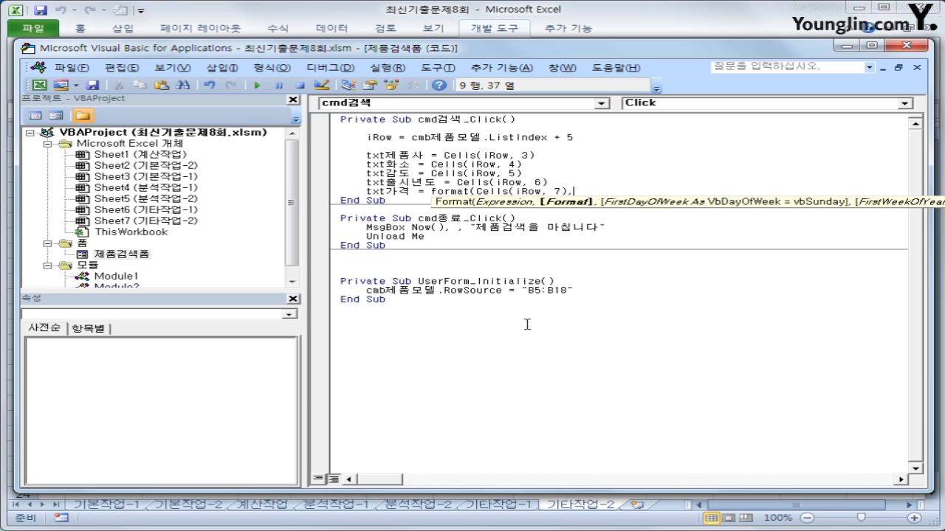
type("\"")
type("#,###0")
type("원\"")
type(")")
key("Return")
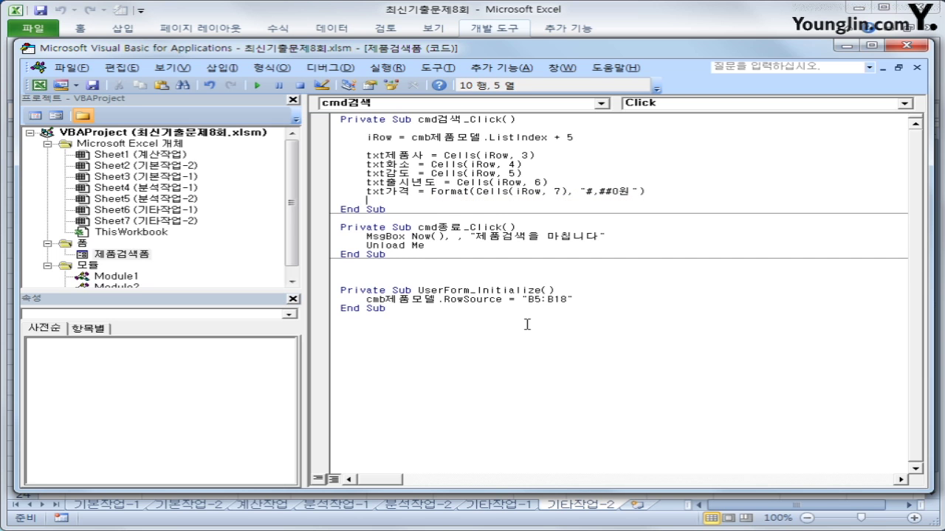
- Paste the copied txt제품사 statement below the txt가격 line and change it to txt재고 = Cells(iRow, 8)
type("txt제품사 = Cells(iRow, 3)")
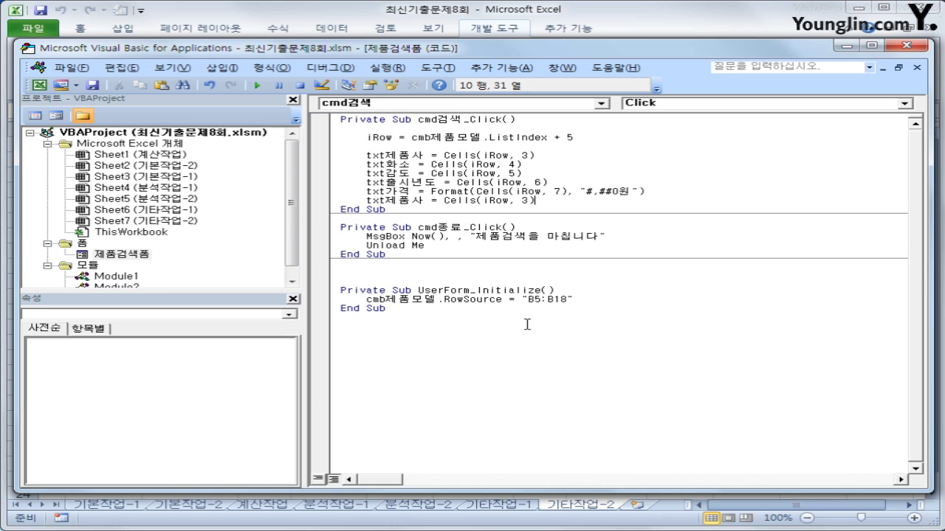
key("Left")
key("Left")
key("Left")
key("Left")
key("Left")
key("Left")
key("Right")
key("Right")
key("Right")
key("Right")
key("Left")
key("Left")
key("Left")
key("Left")
key("Left")
key("Left")
key("Left")
key("Left")
key("Left")
key("Left")
key("Left")
key("Left")
key("Left")
key("Left")
key("Left")
key("Left")
key("Left")
key("Left")
key("shift+Right")
key("shift+Right")
key("shift+Right")
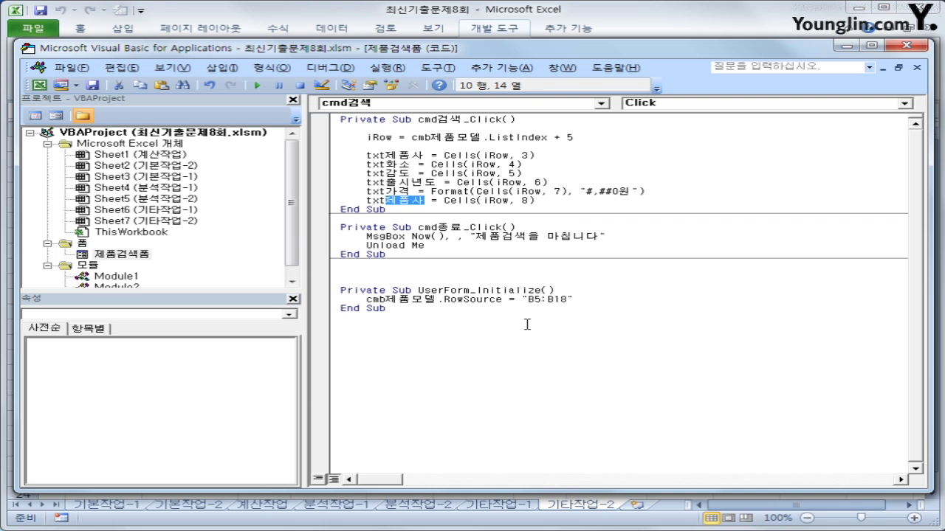
type("재고")
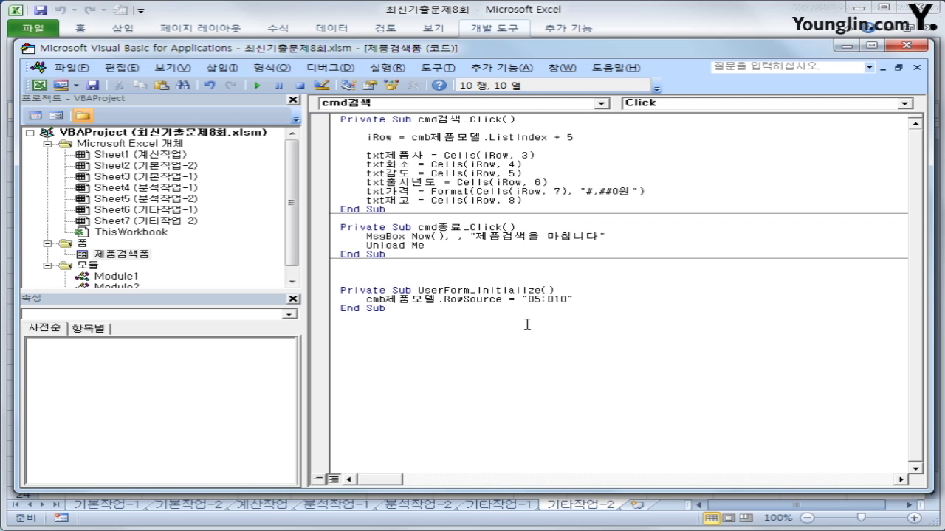
key("Return")
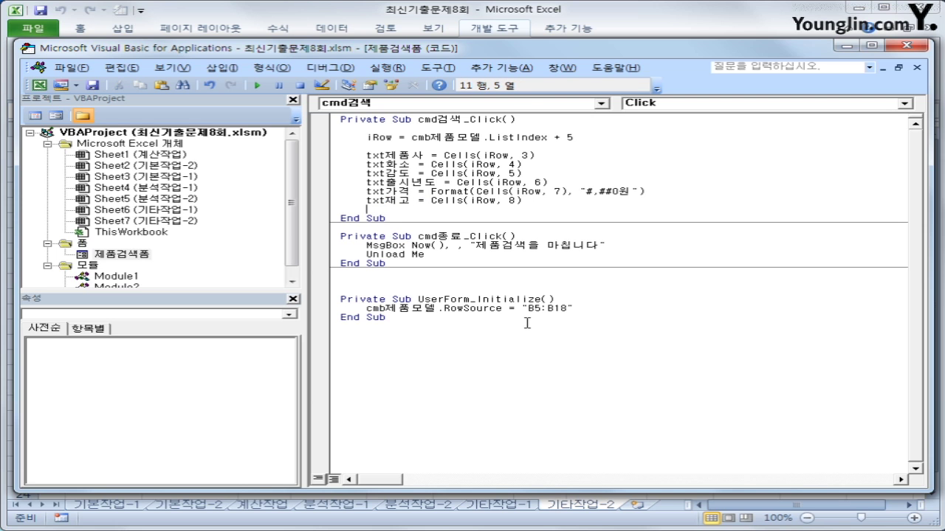
- Close the code editor, open the 제품검색 form from the worksheet and search for model EOS-6D
left_click(919, 46)
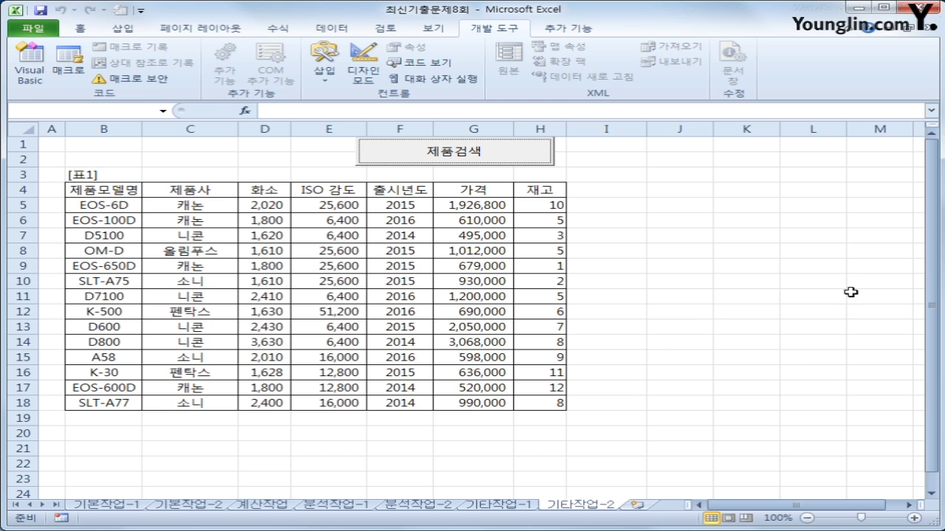
left_click(521, 156)
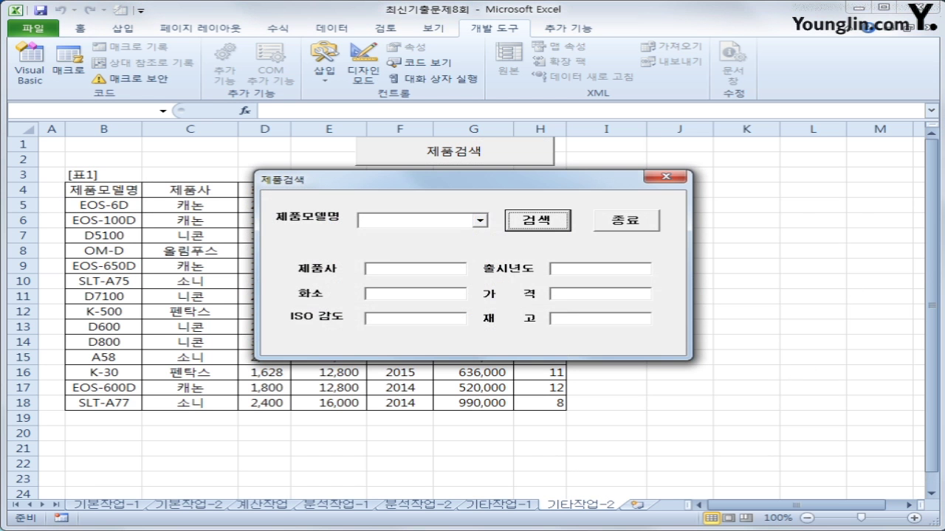
left_click(479, 220)
left_click(476, 235)
left_click(550, 231)
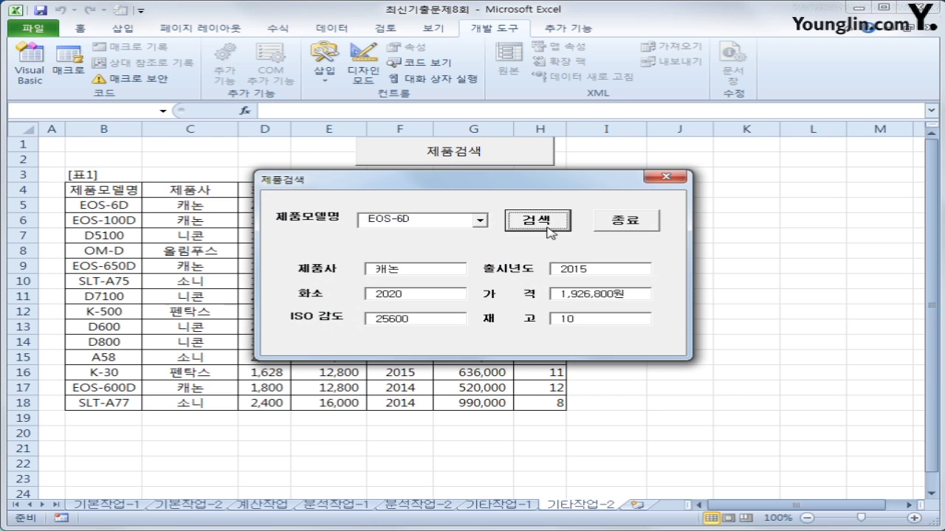
- Select model D5100 in the 제품검색 form and run the search again
left_click(481, 220)
left_click(473, 249)
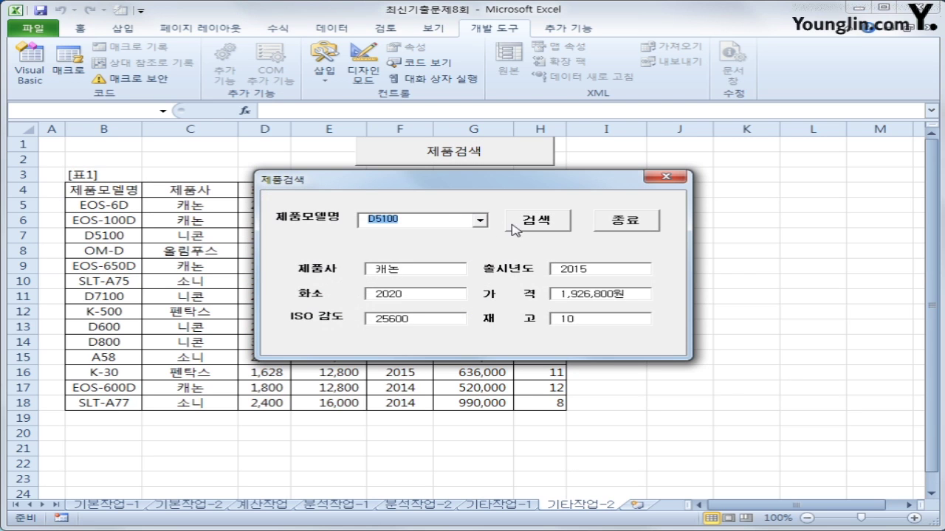
left_click(515, 228)
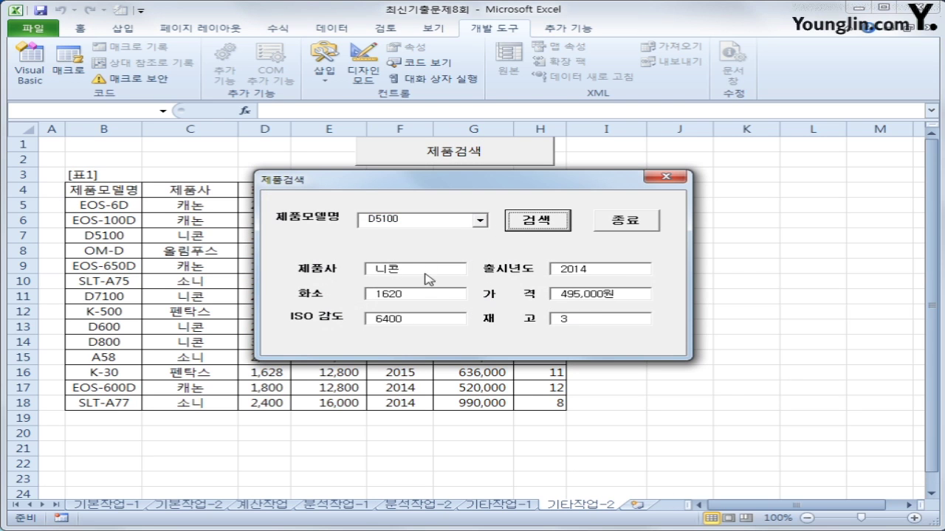